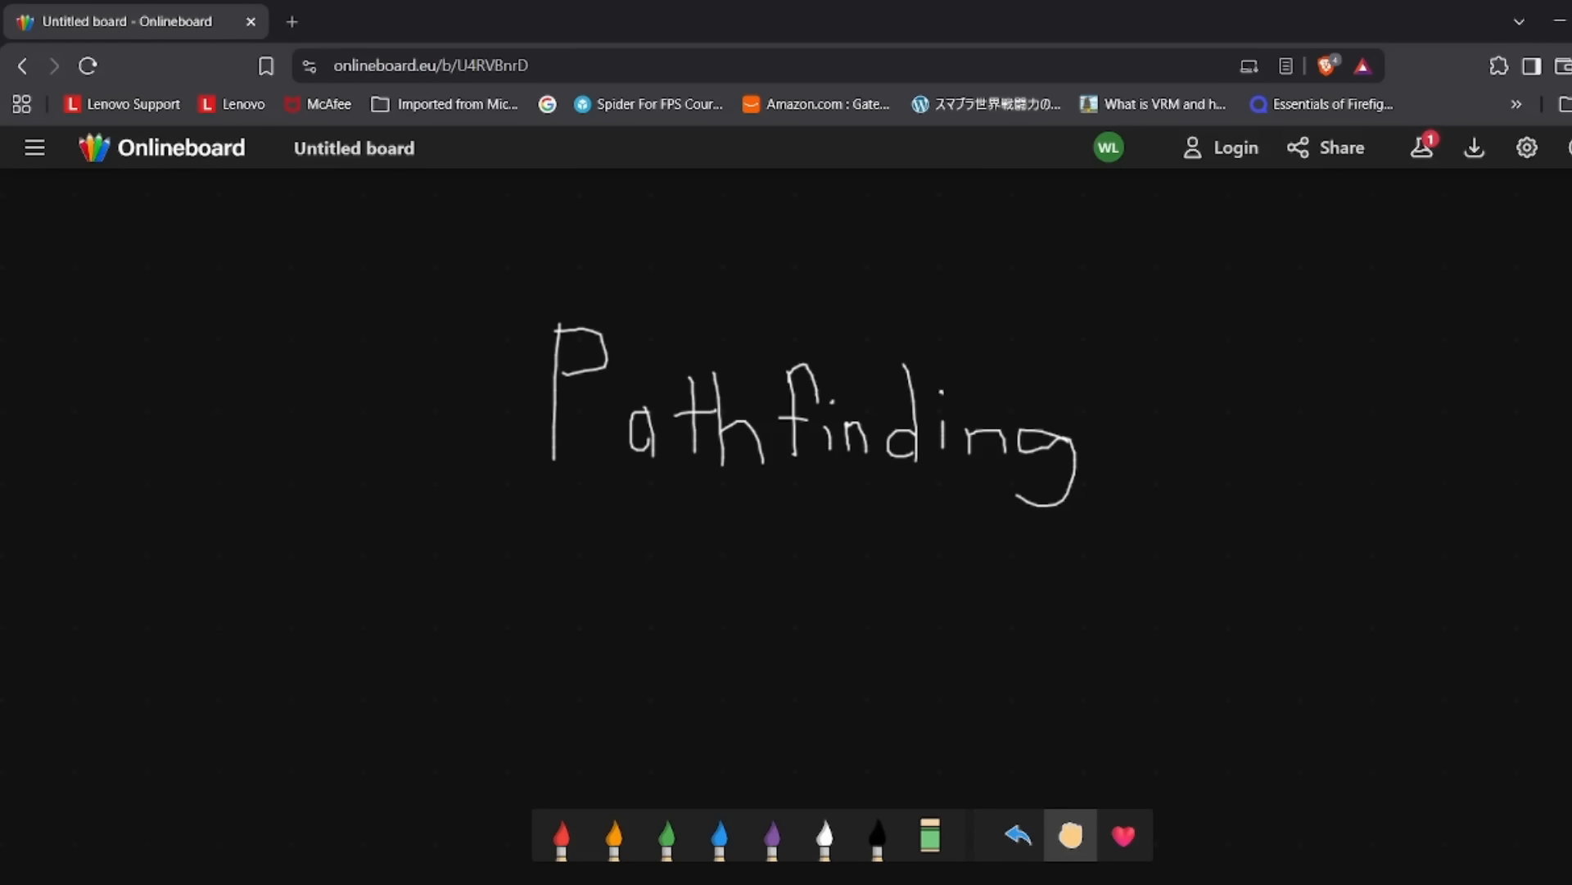
Draw a white box labelled M below the Pathfinding heading, with an arrow pointing across to a box labelled G.
click(825, 835)
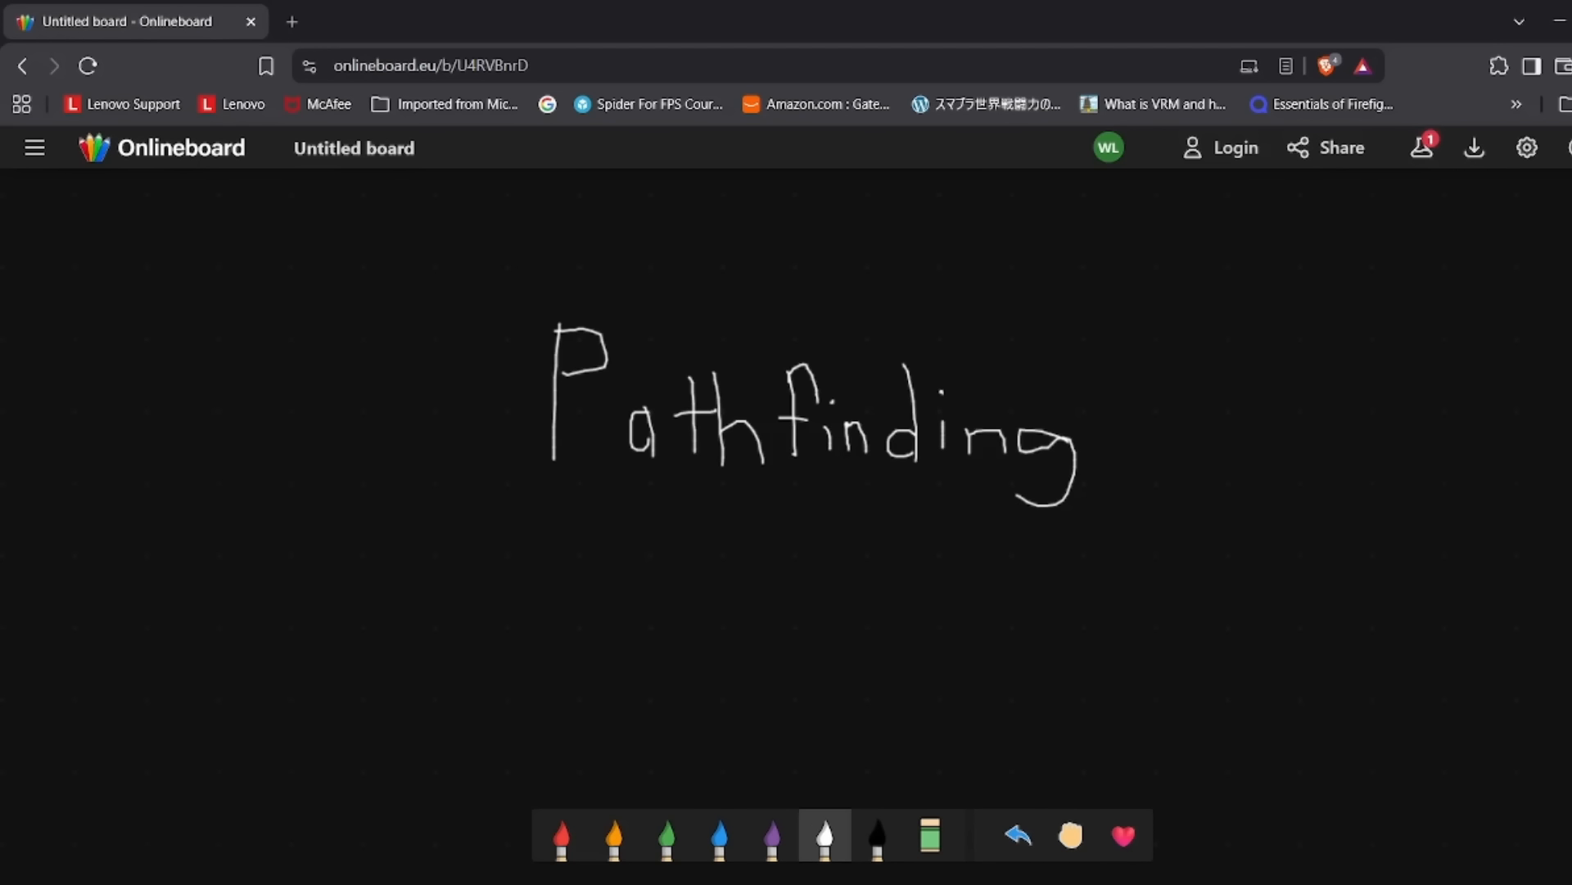
mouse_move(619, 547)
mouse_down()
mouse_move(610, 585)
mouse_move(748, 706)
mouse_move(751, 567)
mouse_move(583, 537)
mouse_up()
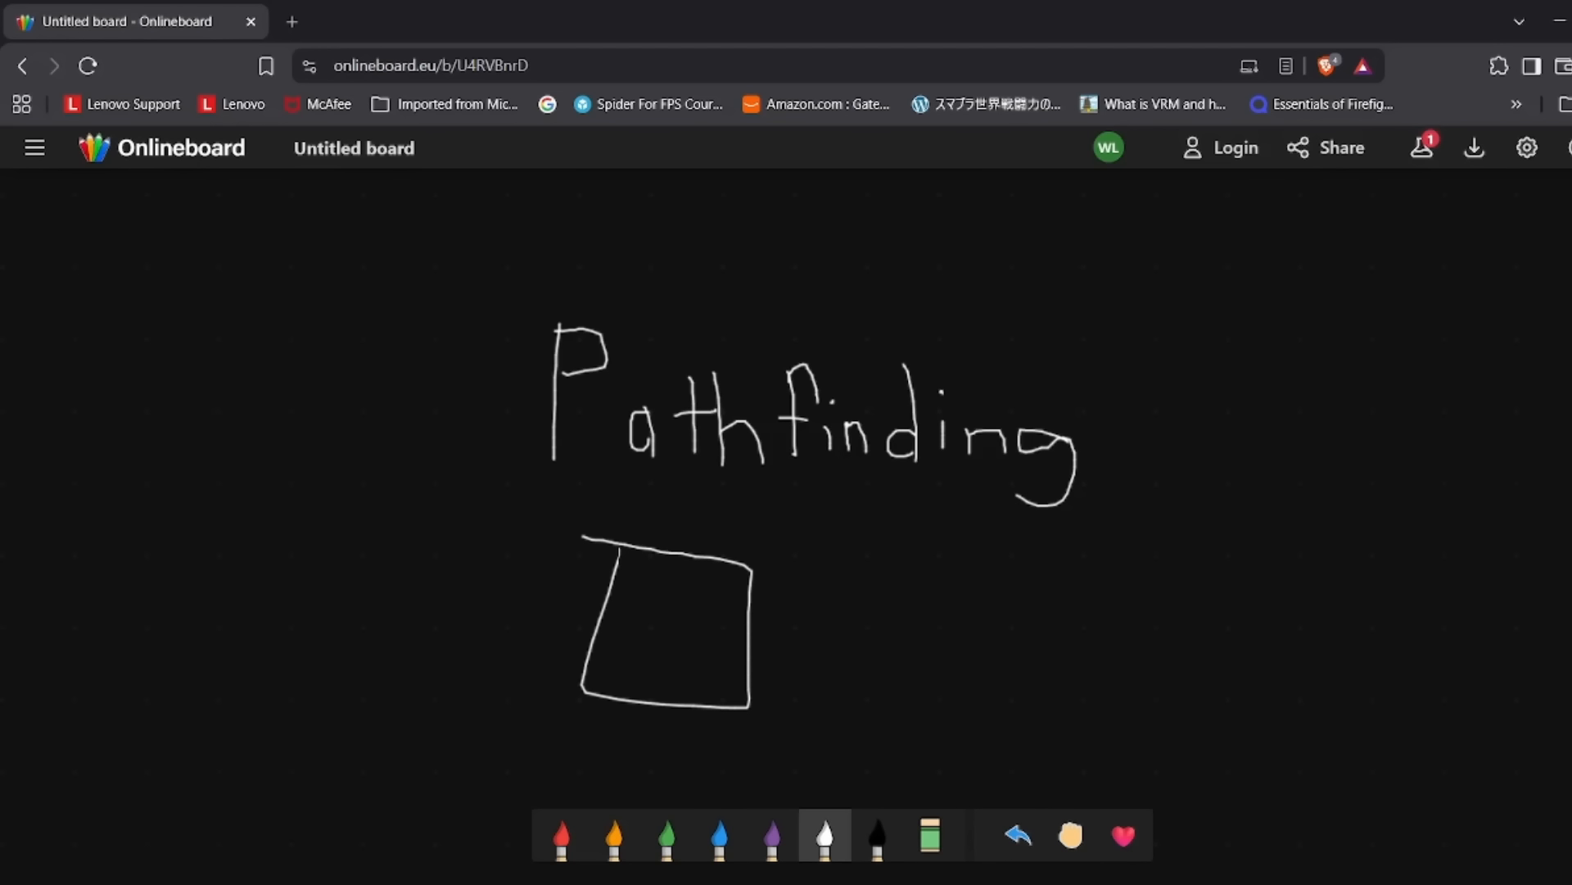
mouse_move(630, 690)
mouse_down()
mouse_move(655, 616)
mouse_move(721, 659)
mouse_up()
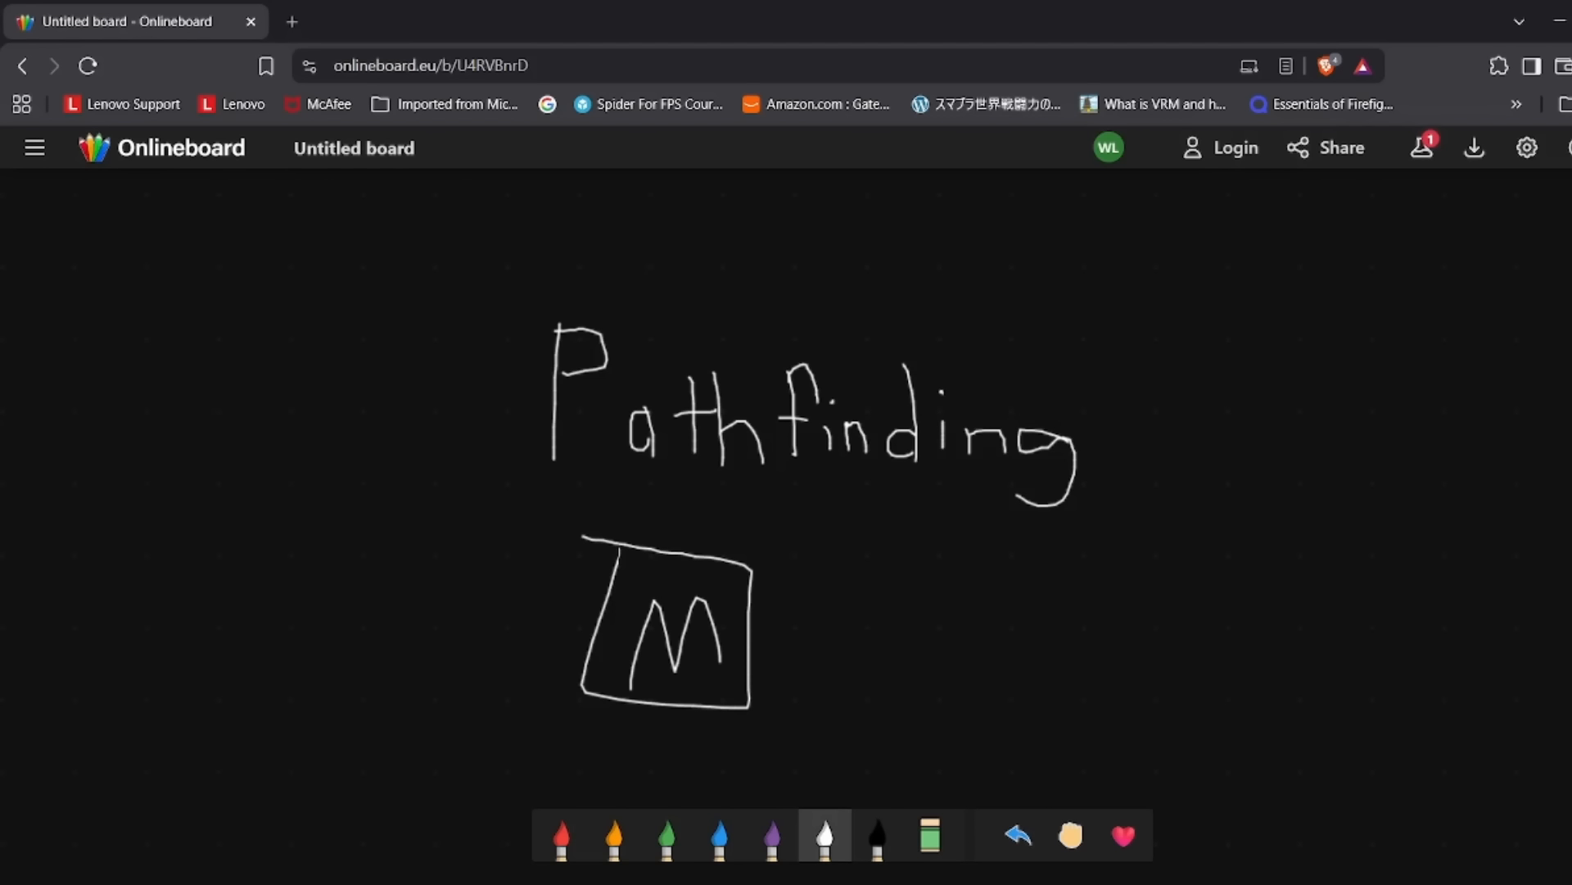
mouse_move(909, 623)
mouse_down()
mouse_move(1066, 610)
mouse_move(1075, 565)
mouse_move(1052, 653)
mouse_up()
mouse_move(1275, 527)
mouse_down()
mouse_move(1281, 614)
mouse_move(1460, 598)
mouse_move(1296, 528)
mouse_move(1416, 592)
mouse_move(1363, 579)
mouse_up()
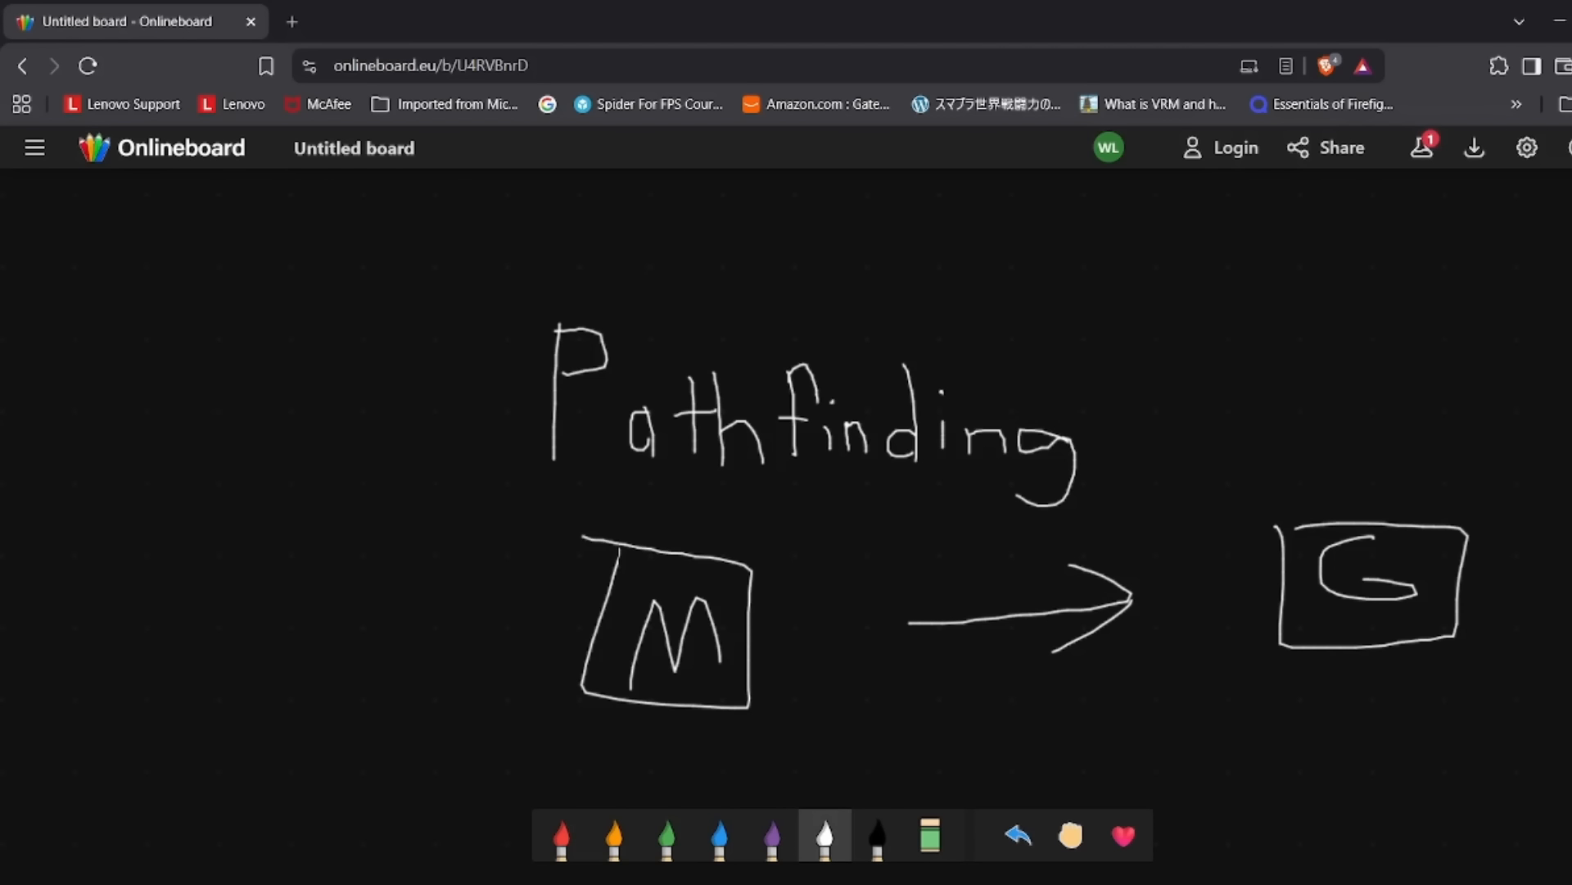
Draw a white box labelled O below the arrow between the M and G boxes.
scroll(787, 492, down, 3)
scroll(786, 491, up, 3)
scroll(786, 491, down, 4)
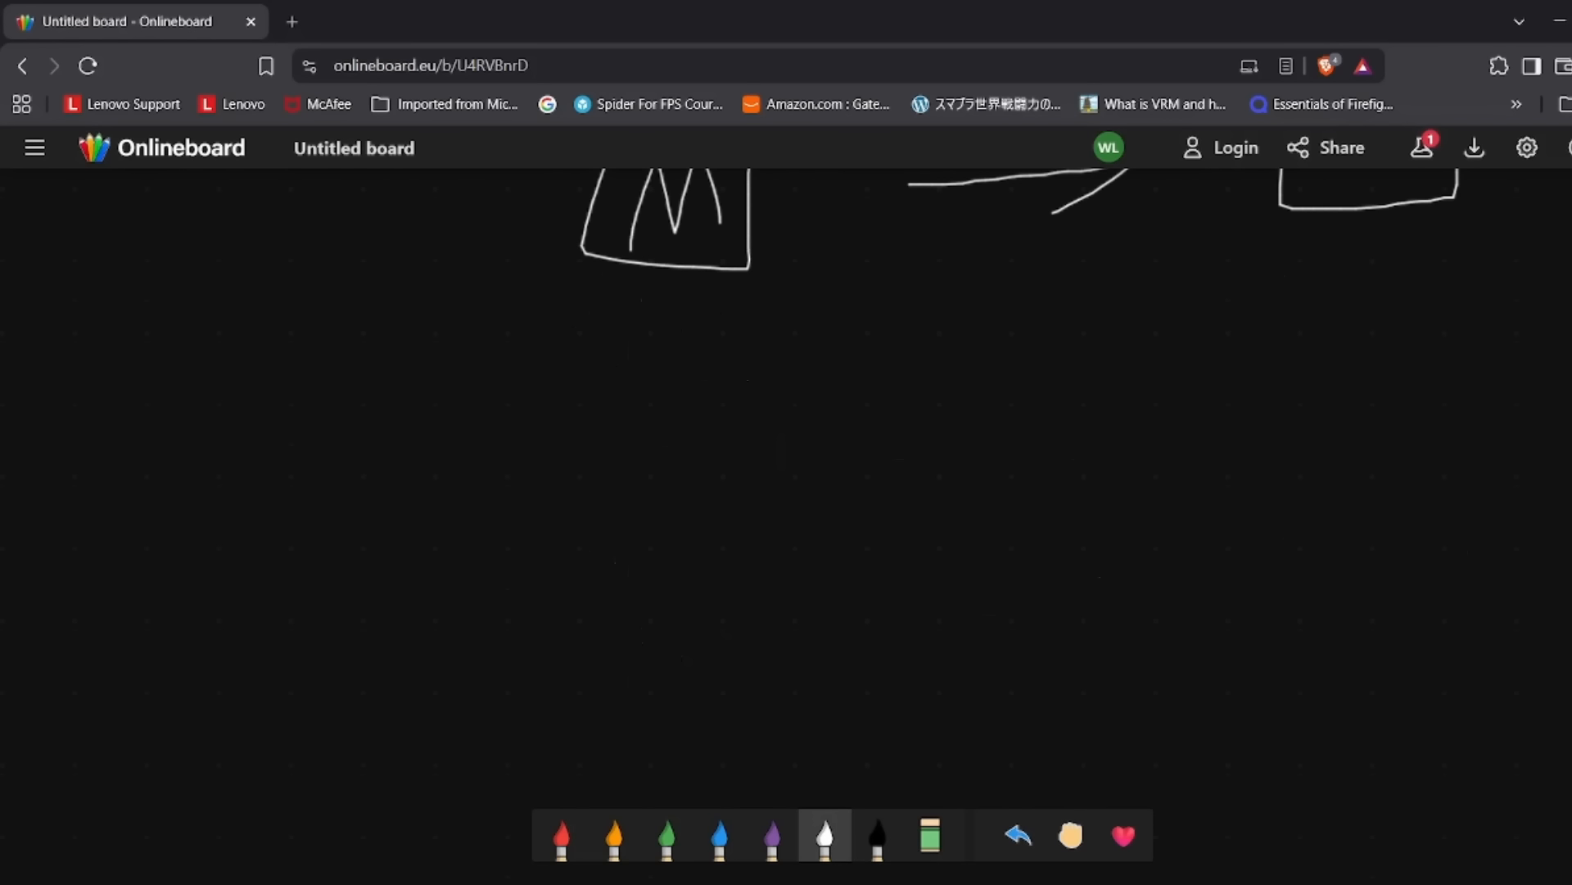
mouse_move(1053, 320)
mouse_down()
mouse_move(1210, 471)
mouse_move(1038, 293)
mouse_up()
mouse_move(1177, 336)
mouse_down()
mouse_move(1113, 430)
mouse_move(1176, 347)
mouse_up()
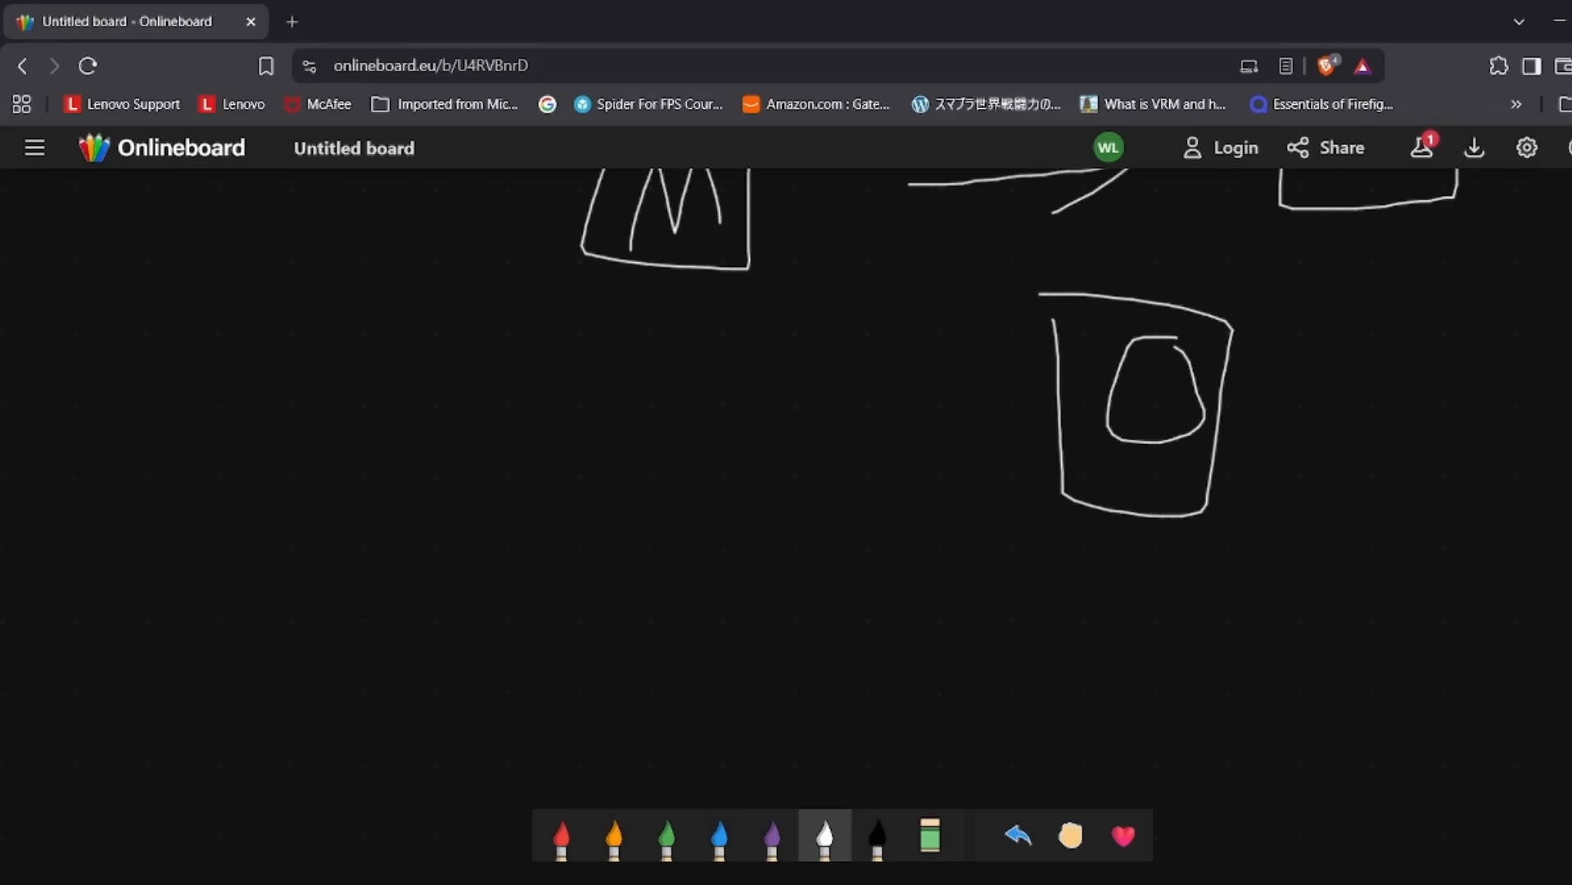
Draw a line from the M box toward the O box, cross it out, and sketch another line passing above the O box.
drag(761, 236, 984, 380)
drag(982, 320, 770, 365)
drag(784, 295, 916, 390)
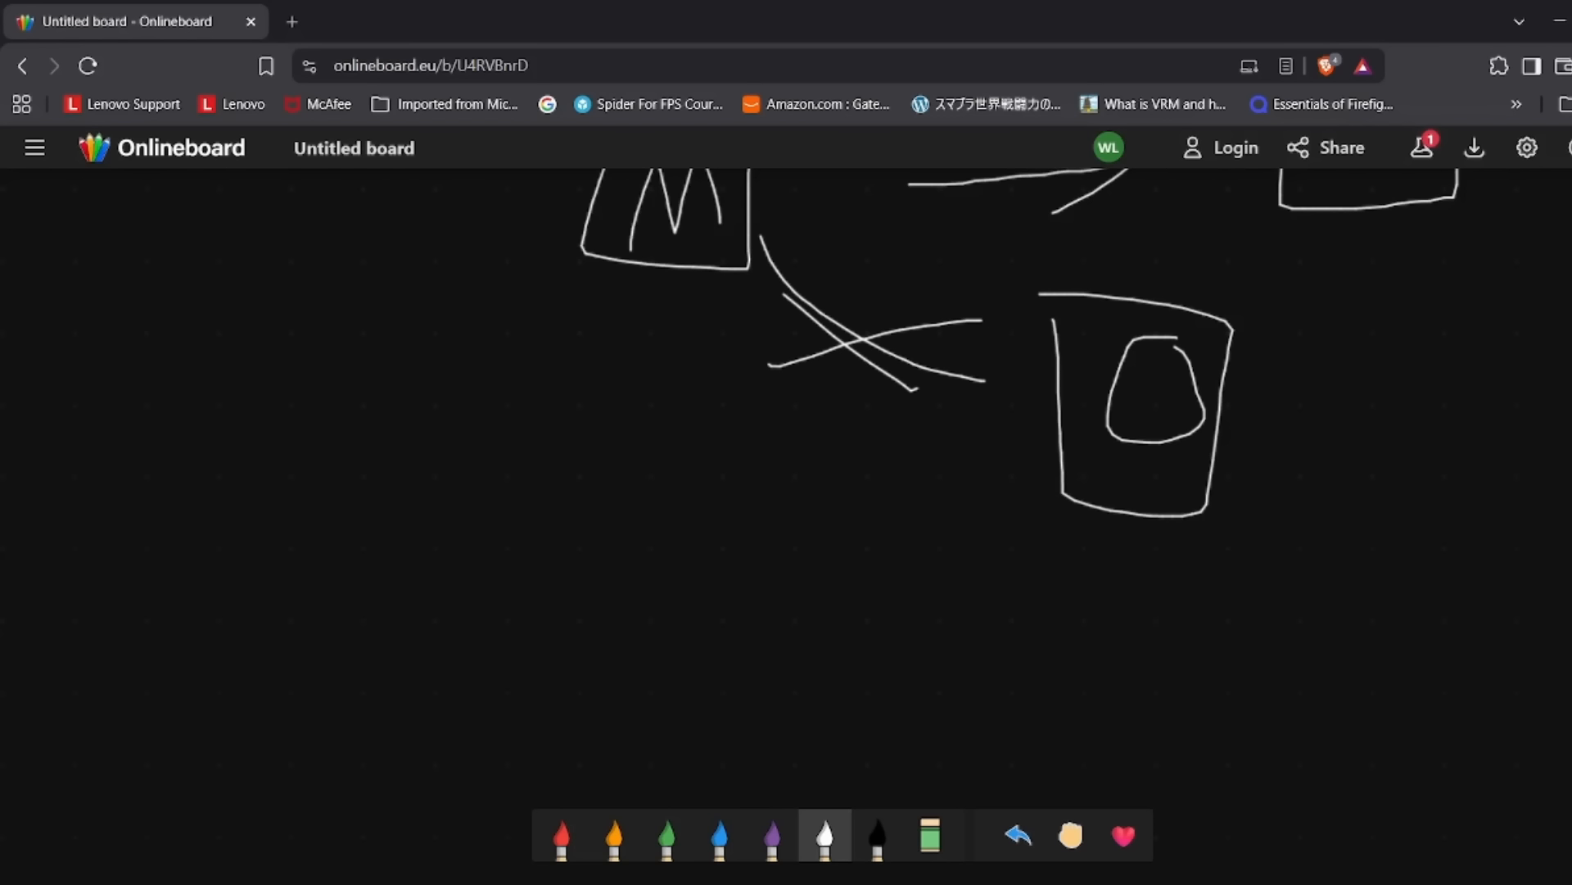
mouse_move(798, 231)
mouse_down()
mouse_move(1171, 233)
mouse_move(1202, 215)
mouse_move(1115, 240)
mouse_up()
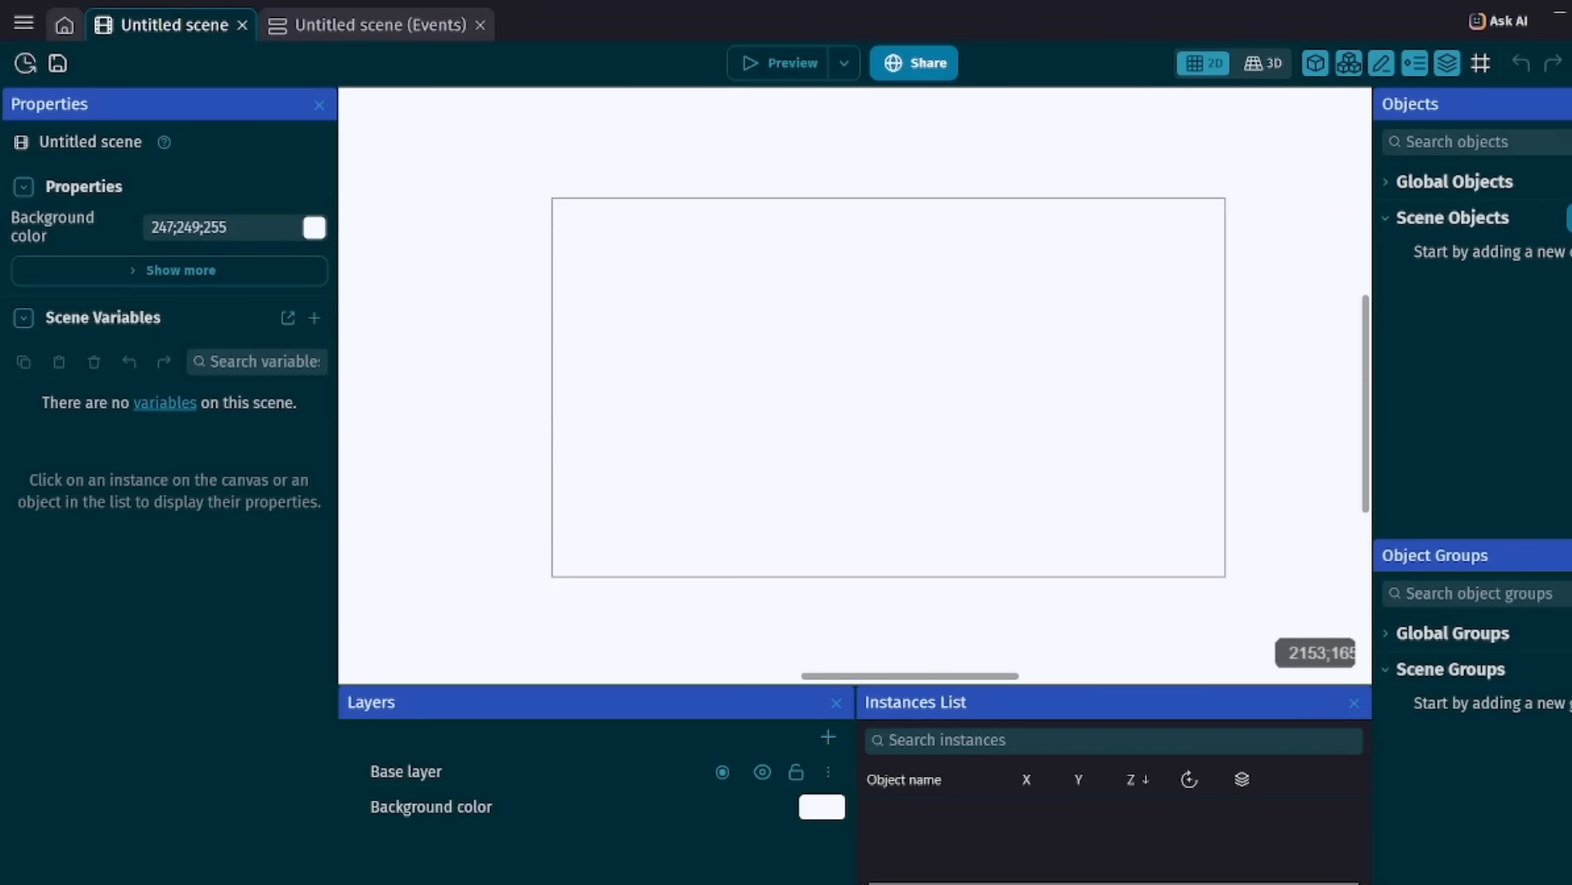
Switch to GDevelop and create a new sprite object named Mover in the scene.
click(1570, 218)
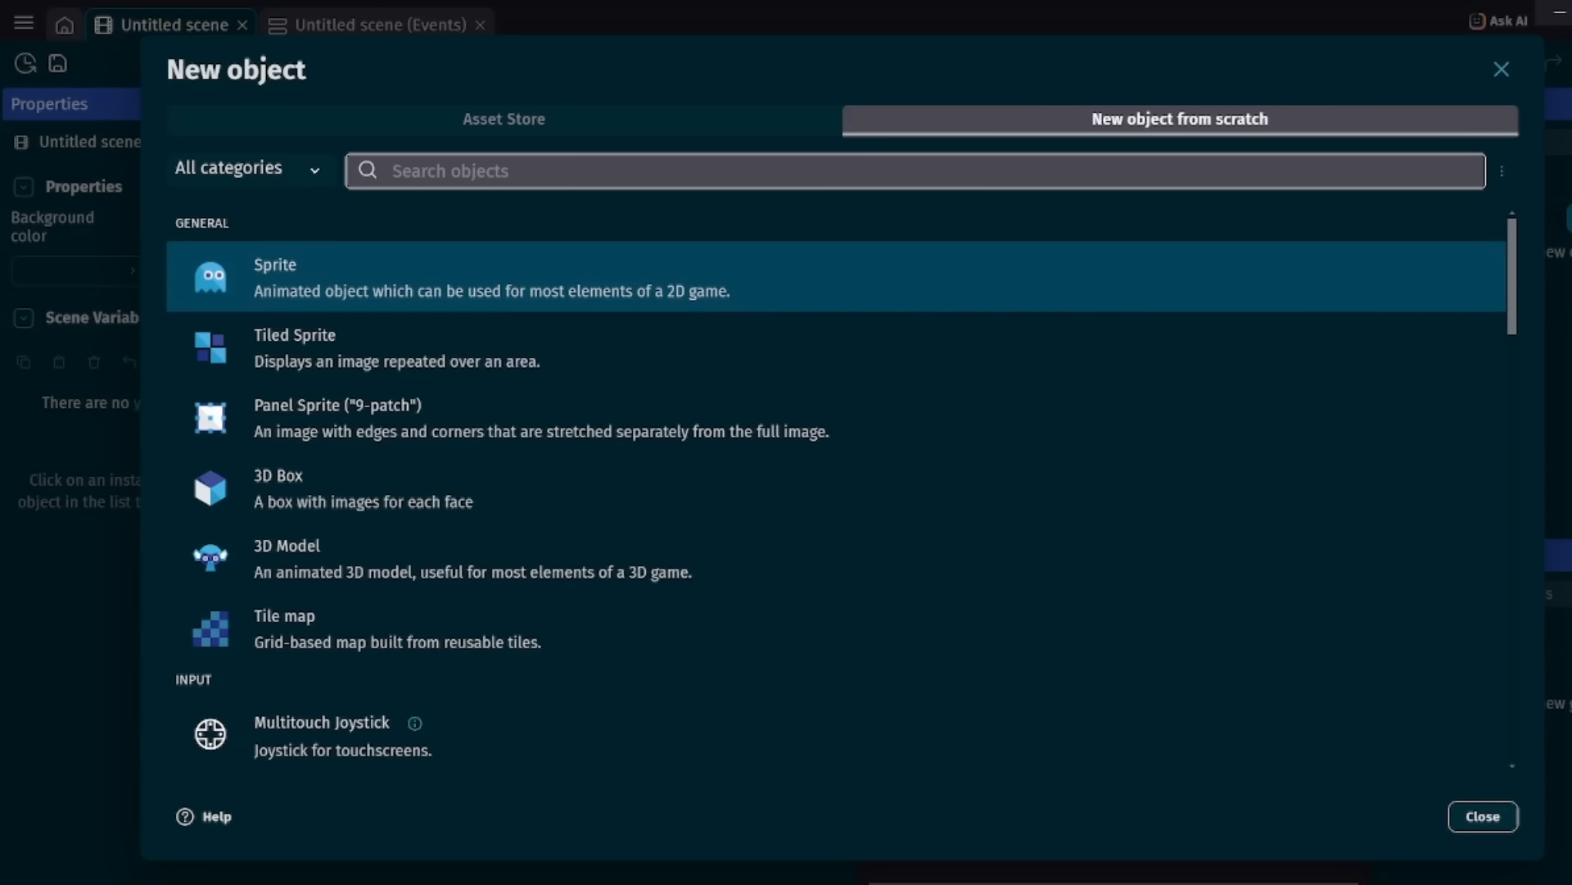
click(393, 277)
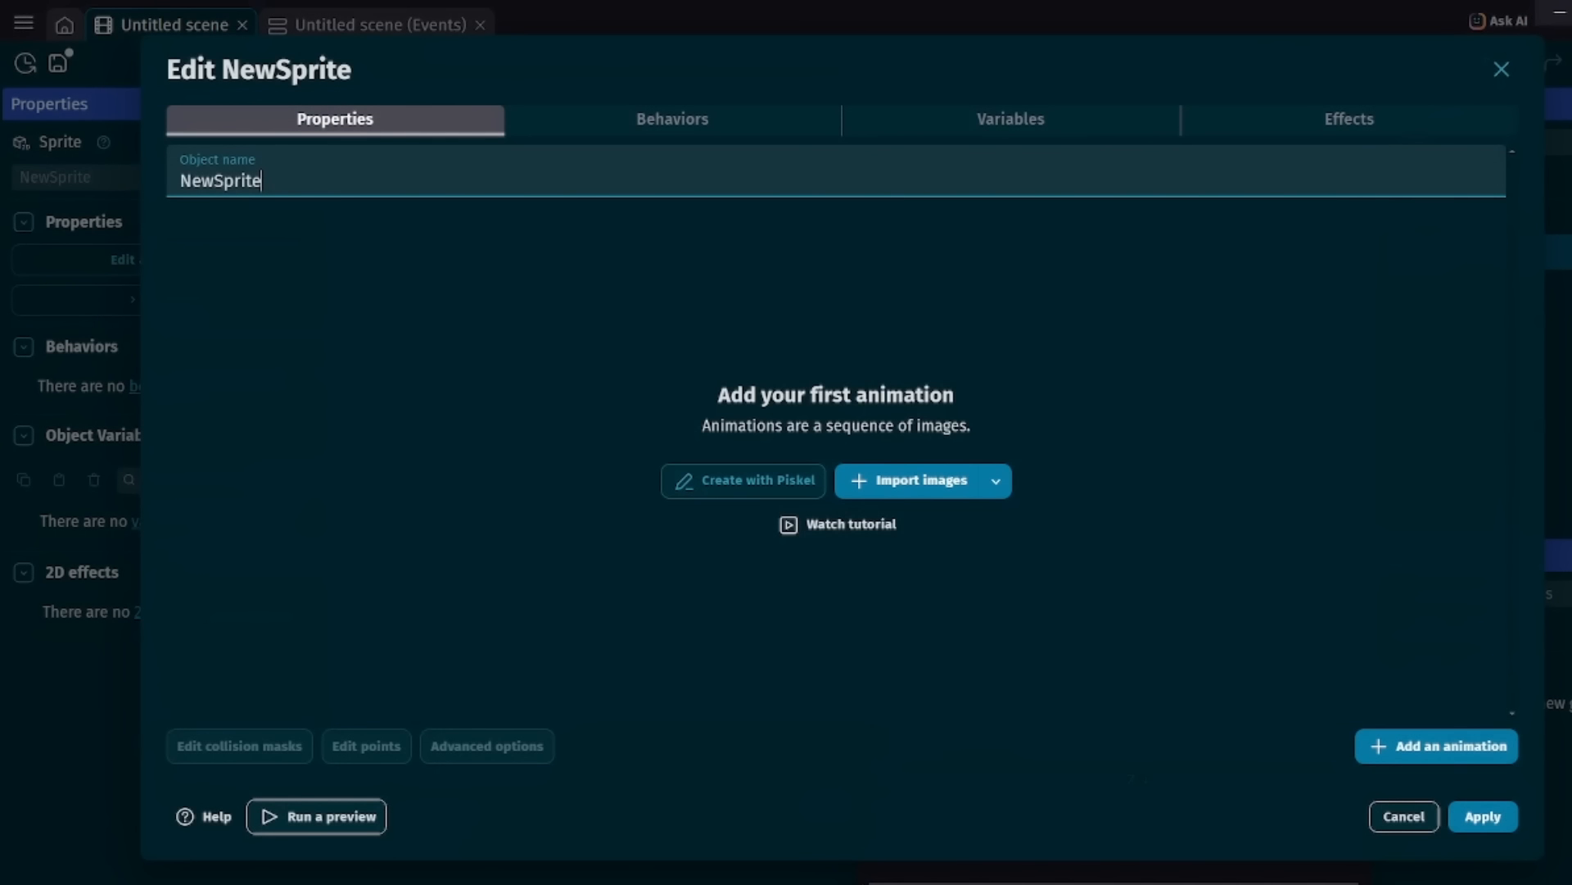
key(ctrl+a)
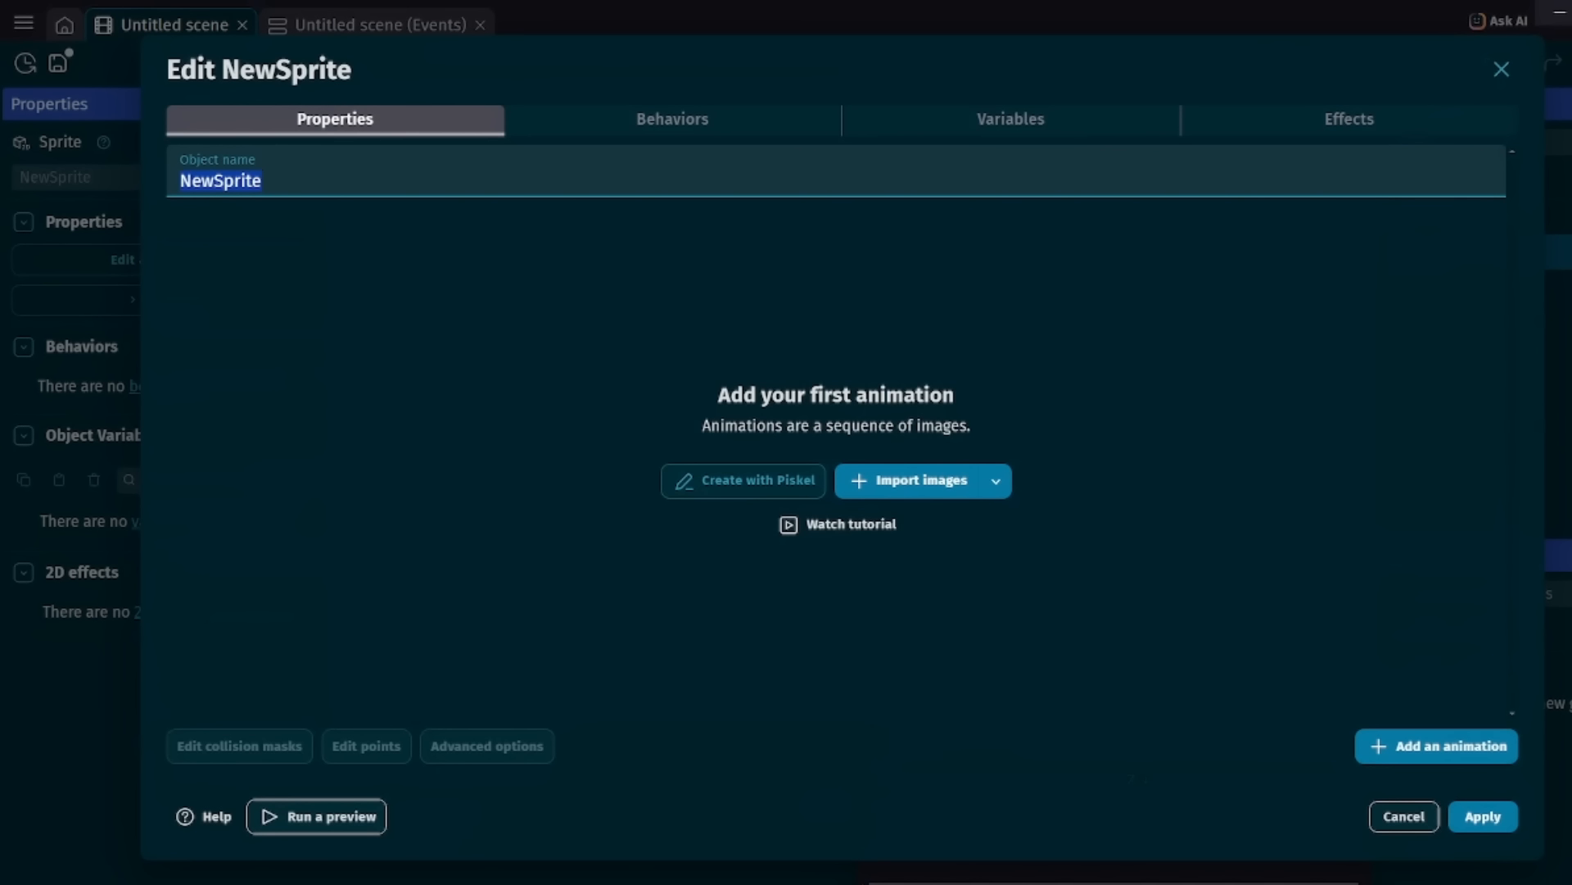
key(BackSpace)
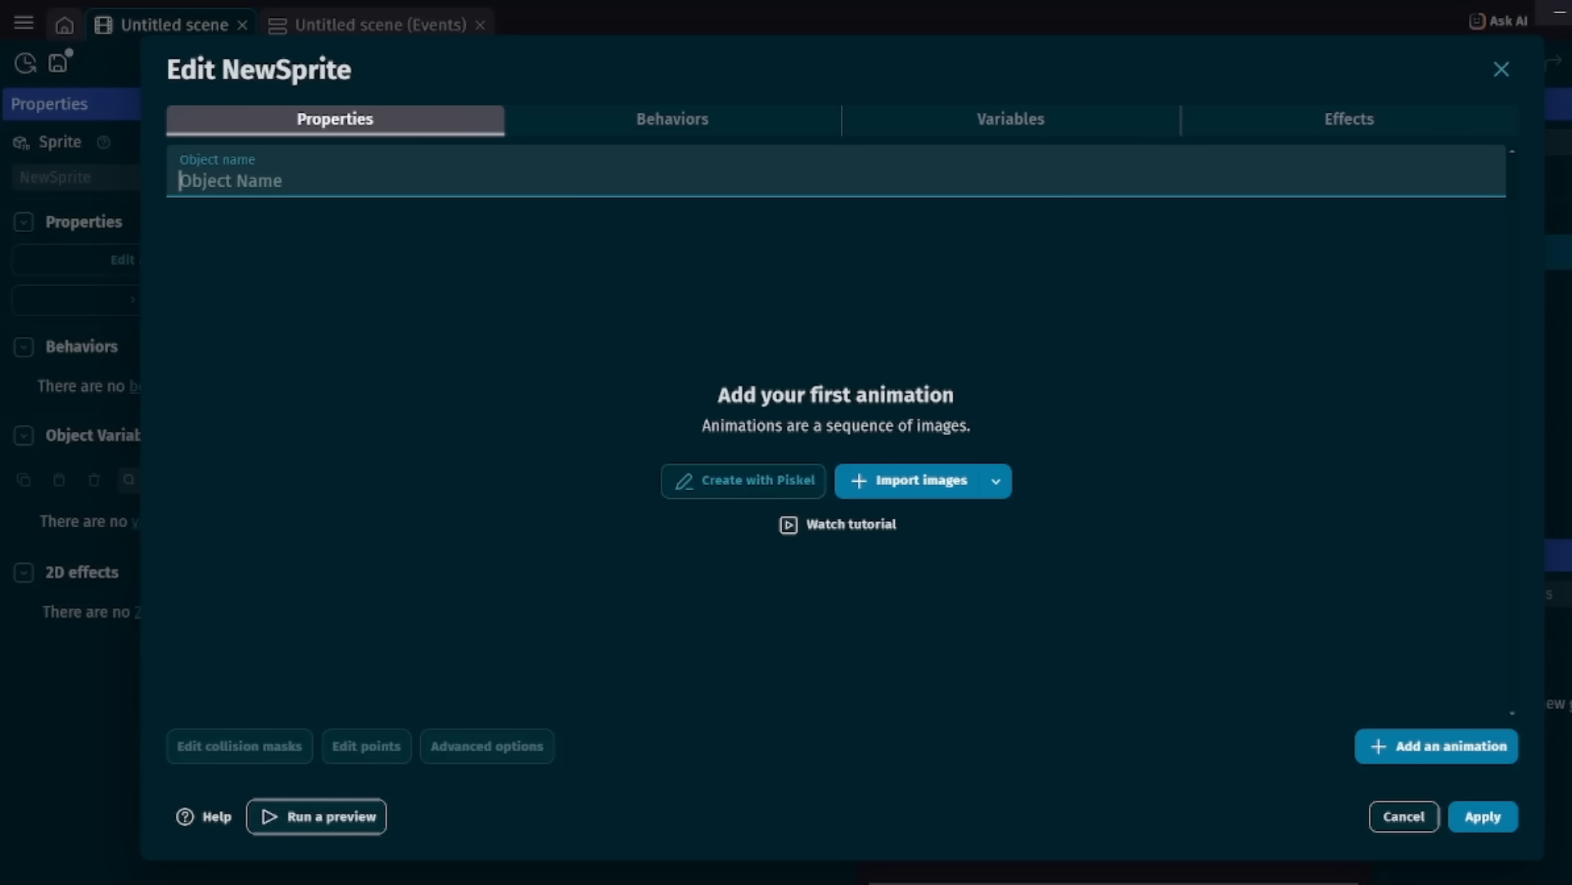
text(Mover)
Fill Mover's sprite image with solid black in Piskel, apply it, and place one instance in the left part of the scene frame.
click(742, 480)
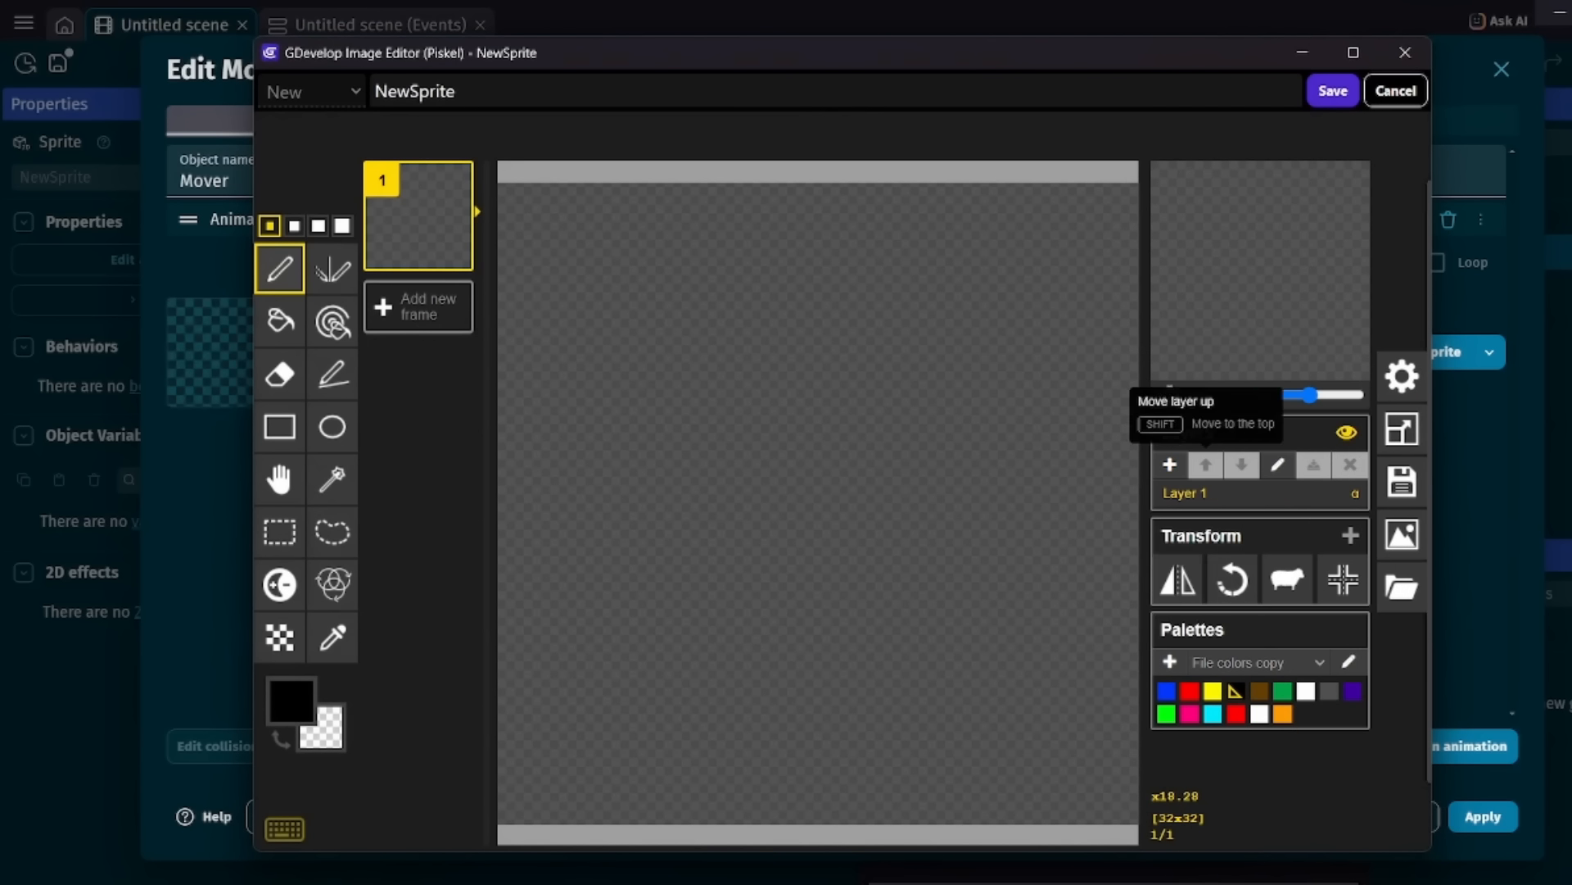
click(279, 319)
click(825, 351)
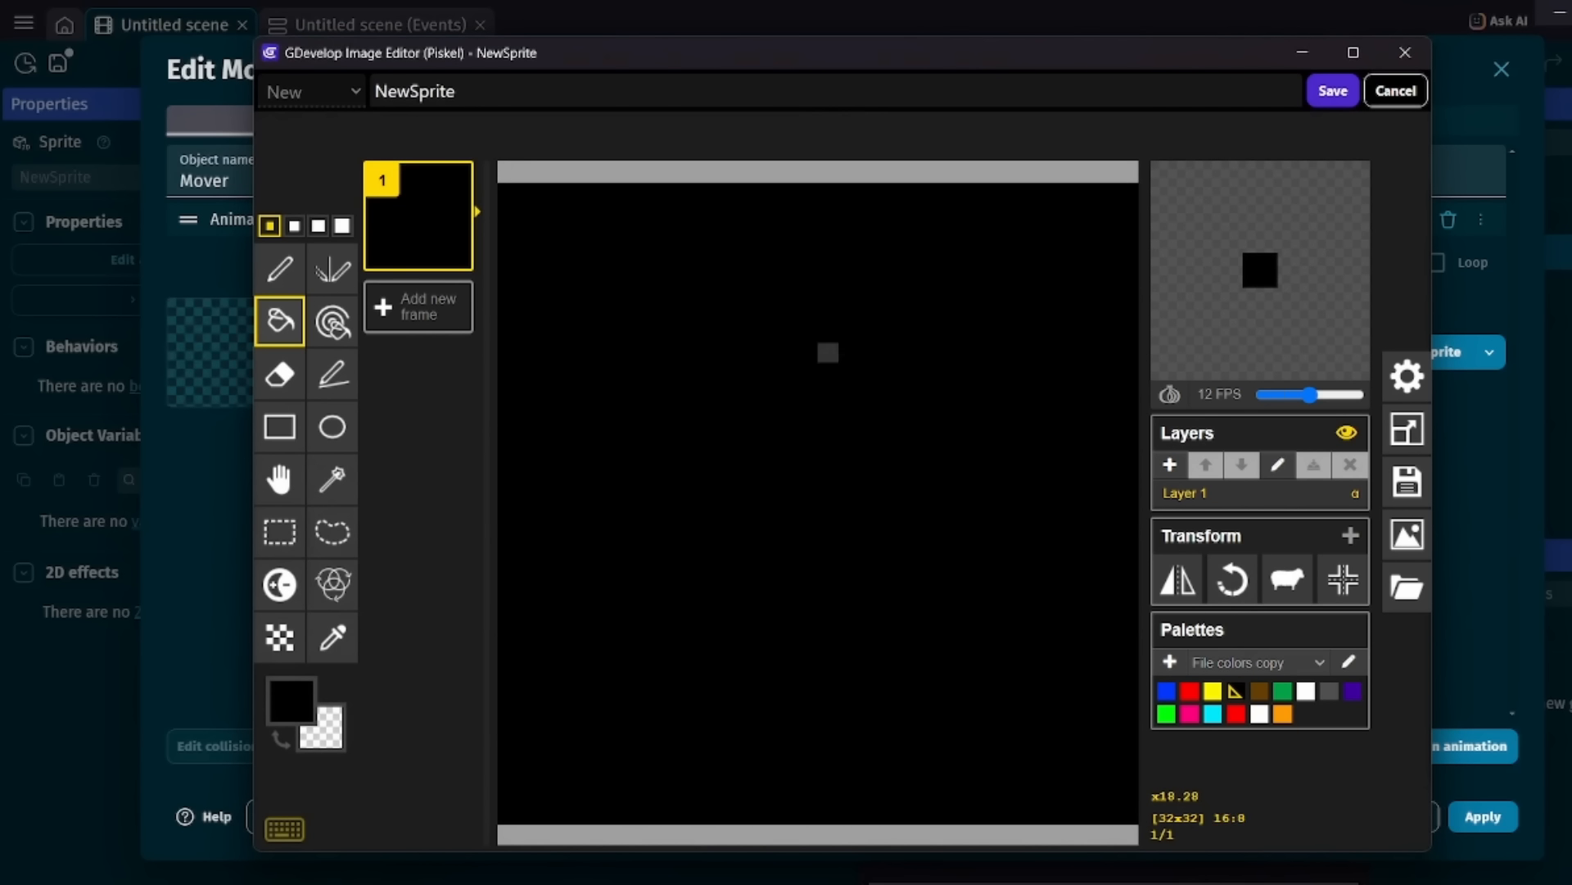
click(1332, 91)
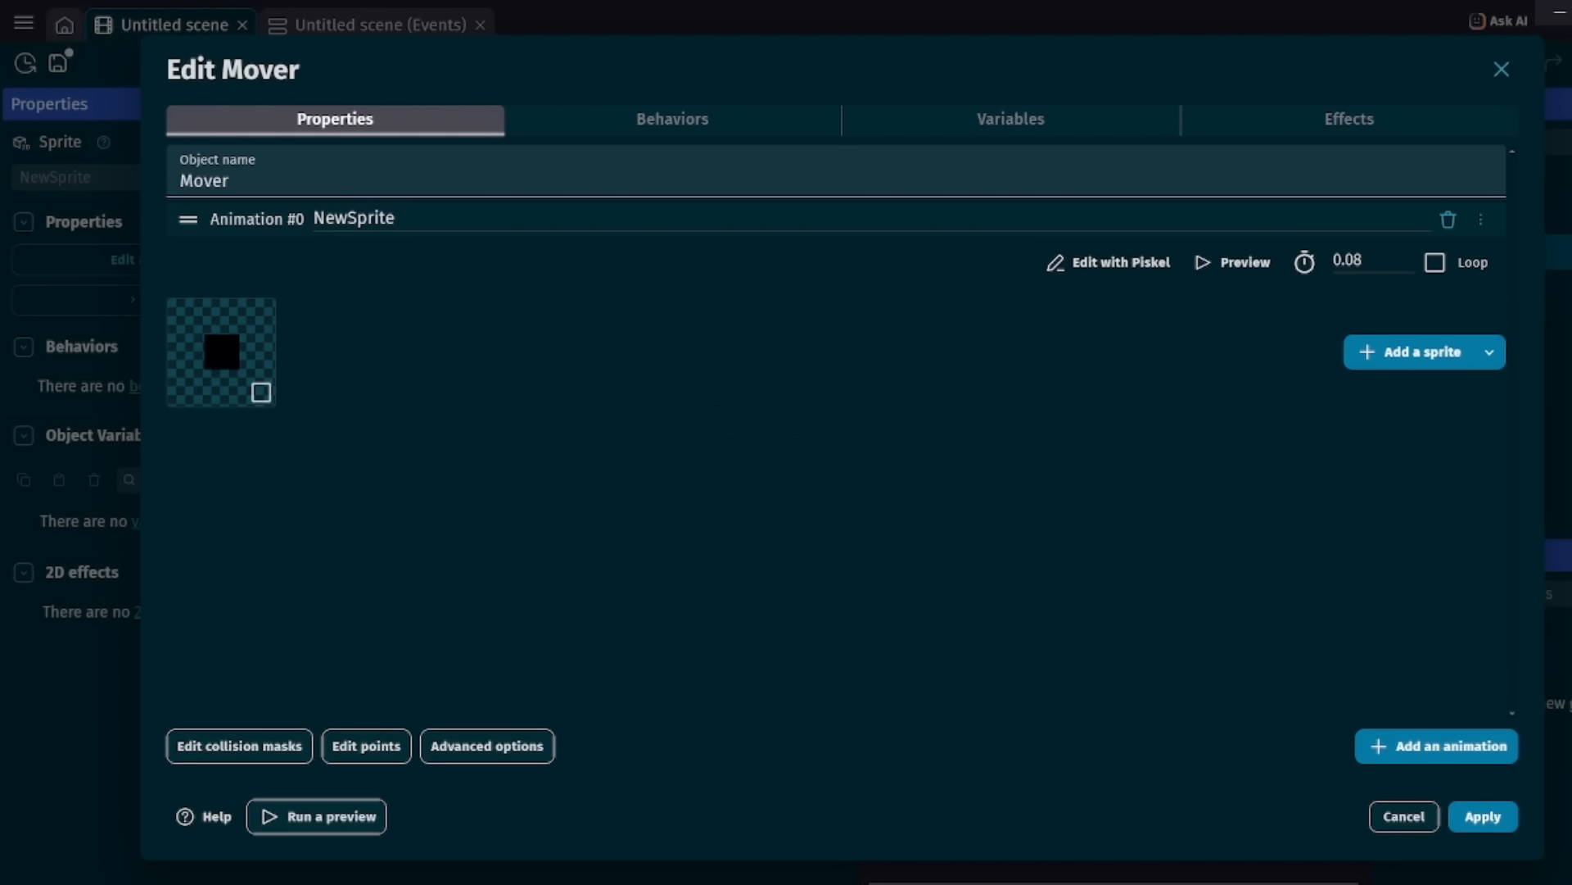
click(1484, 817)
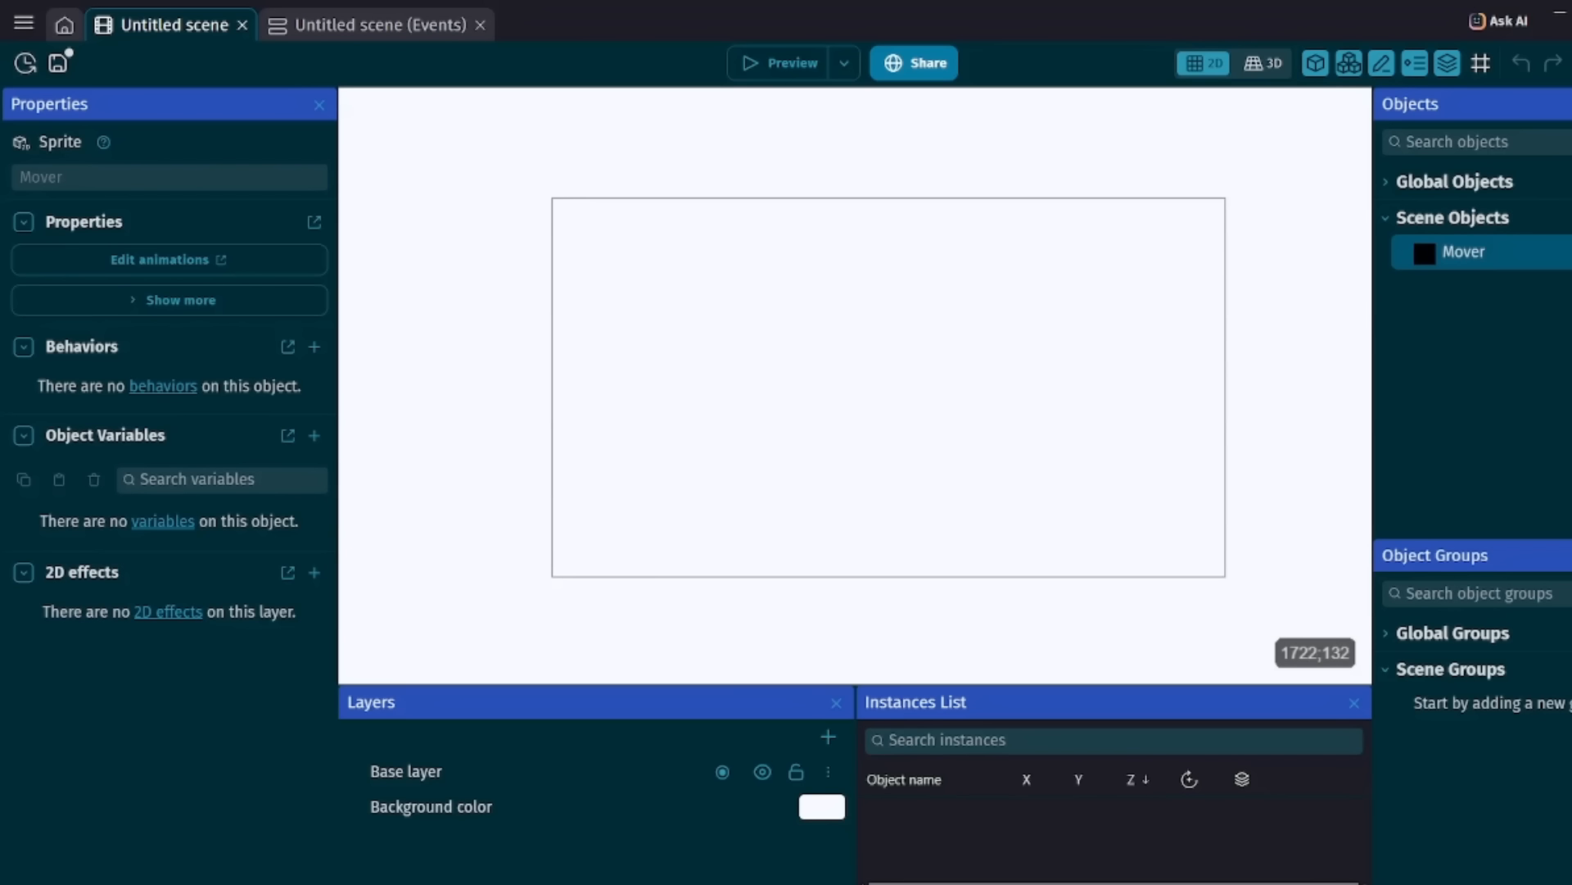
drag(1472, 253, 669, 371)
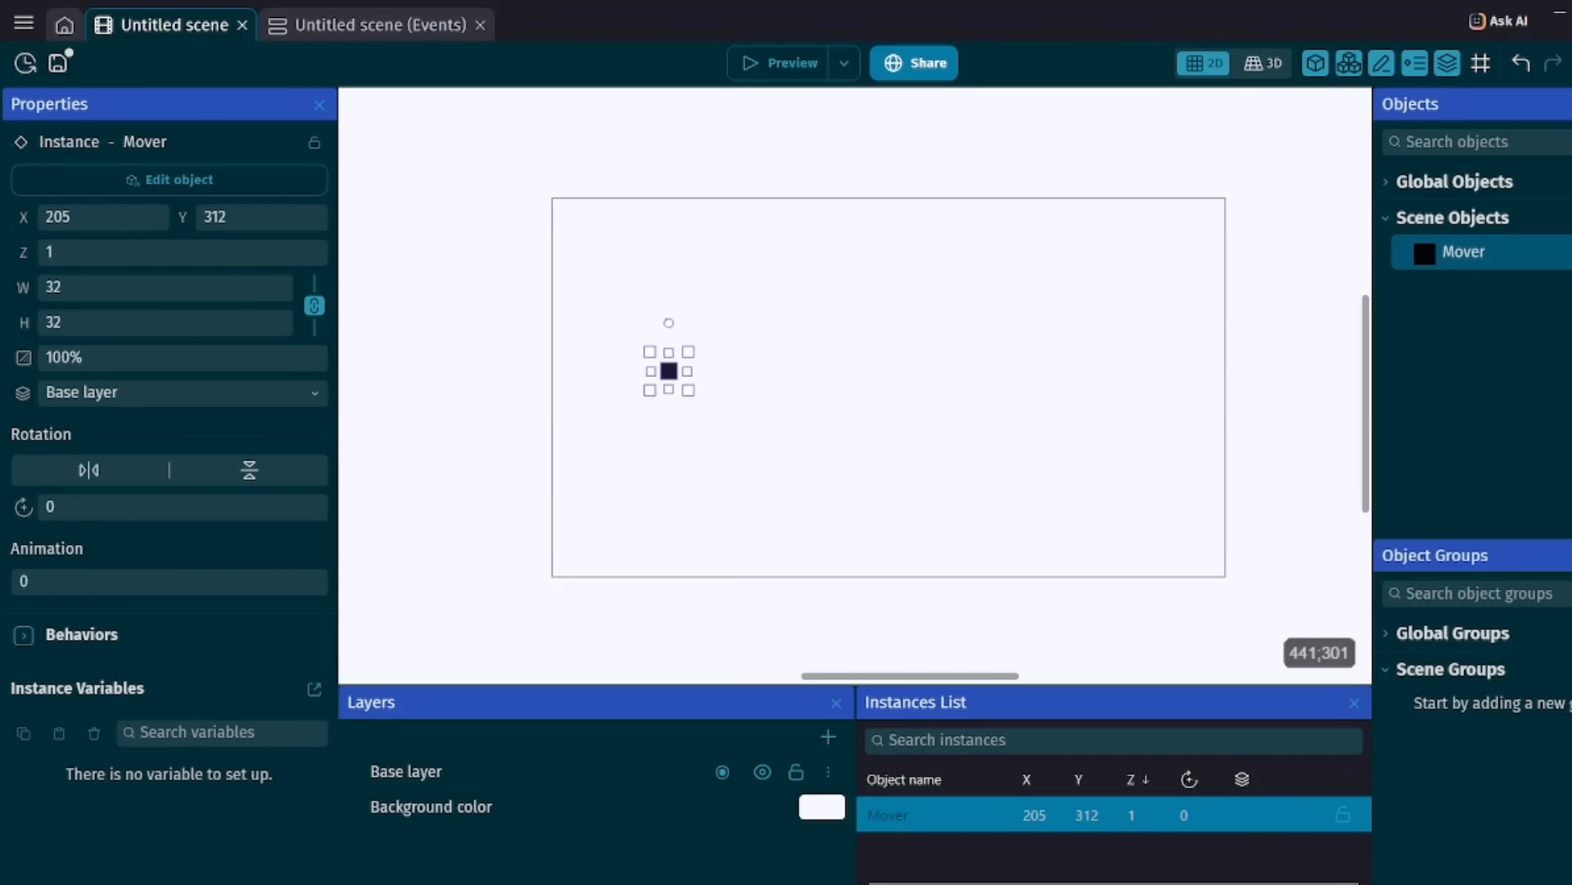
Add the Pathfinding behavior to the Mover object with its default settings and apply it.
double_click(1464, 251)
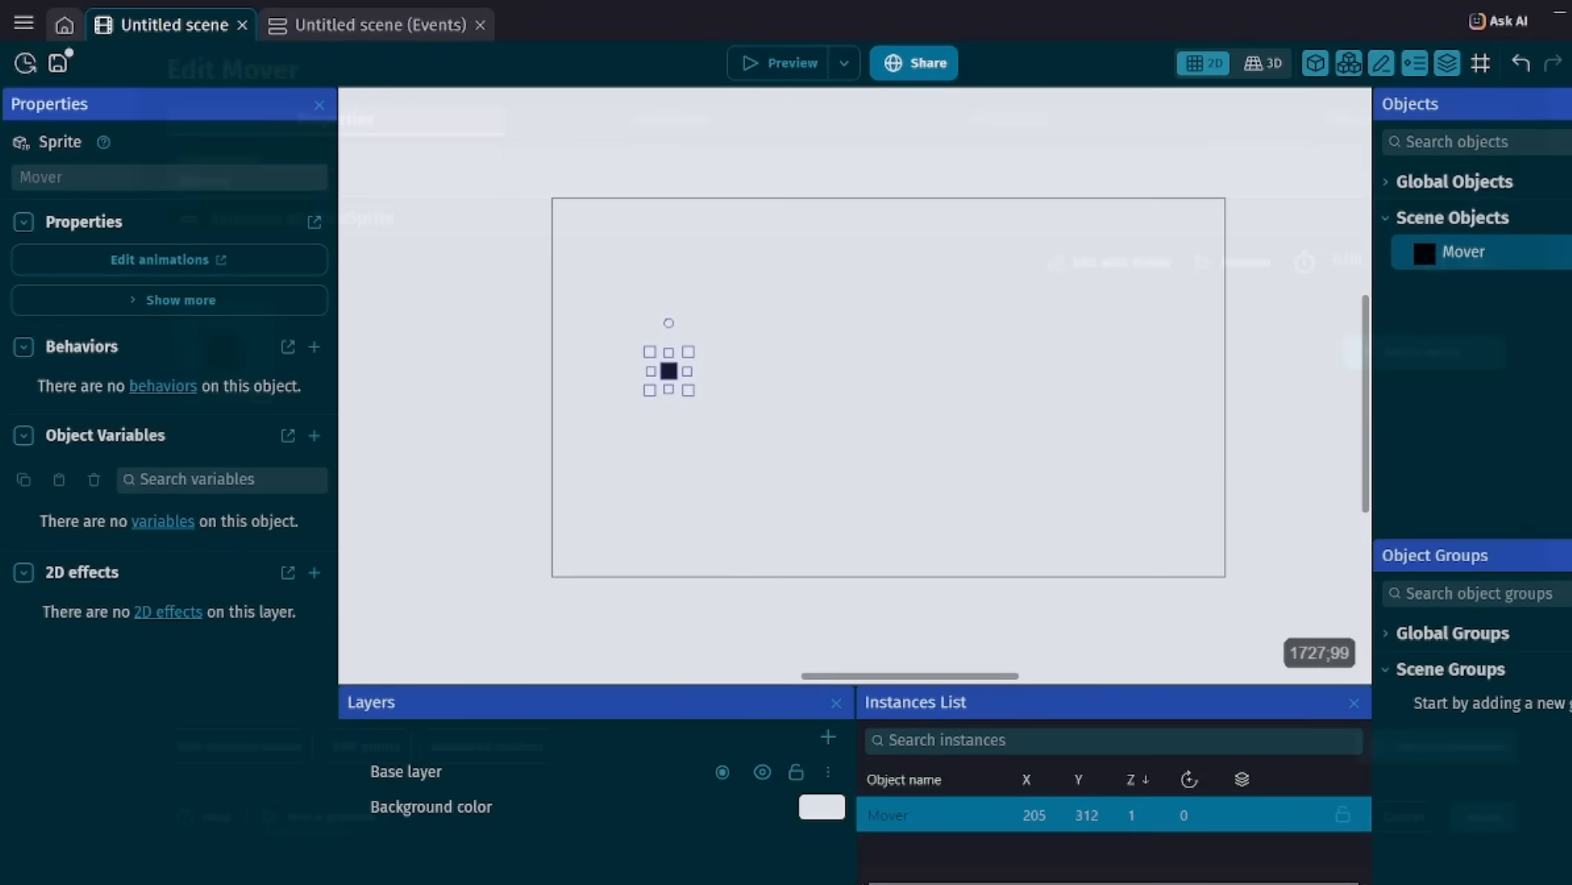
click(673, 120)
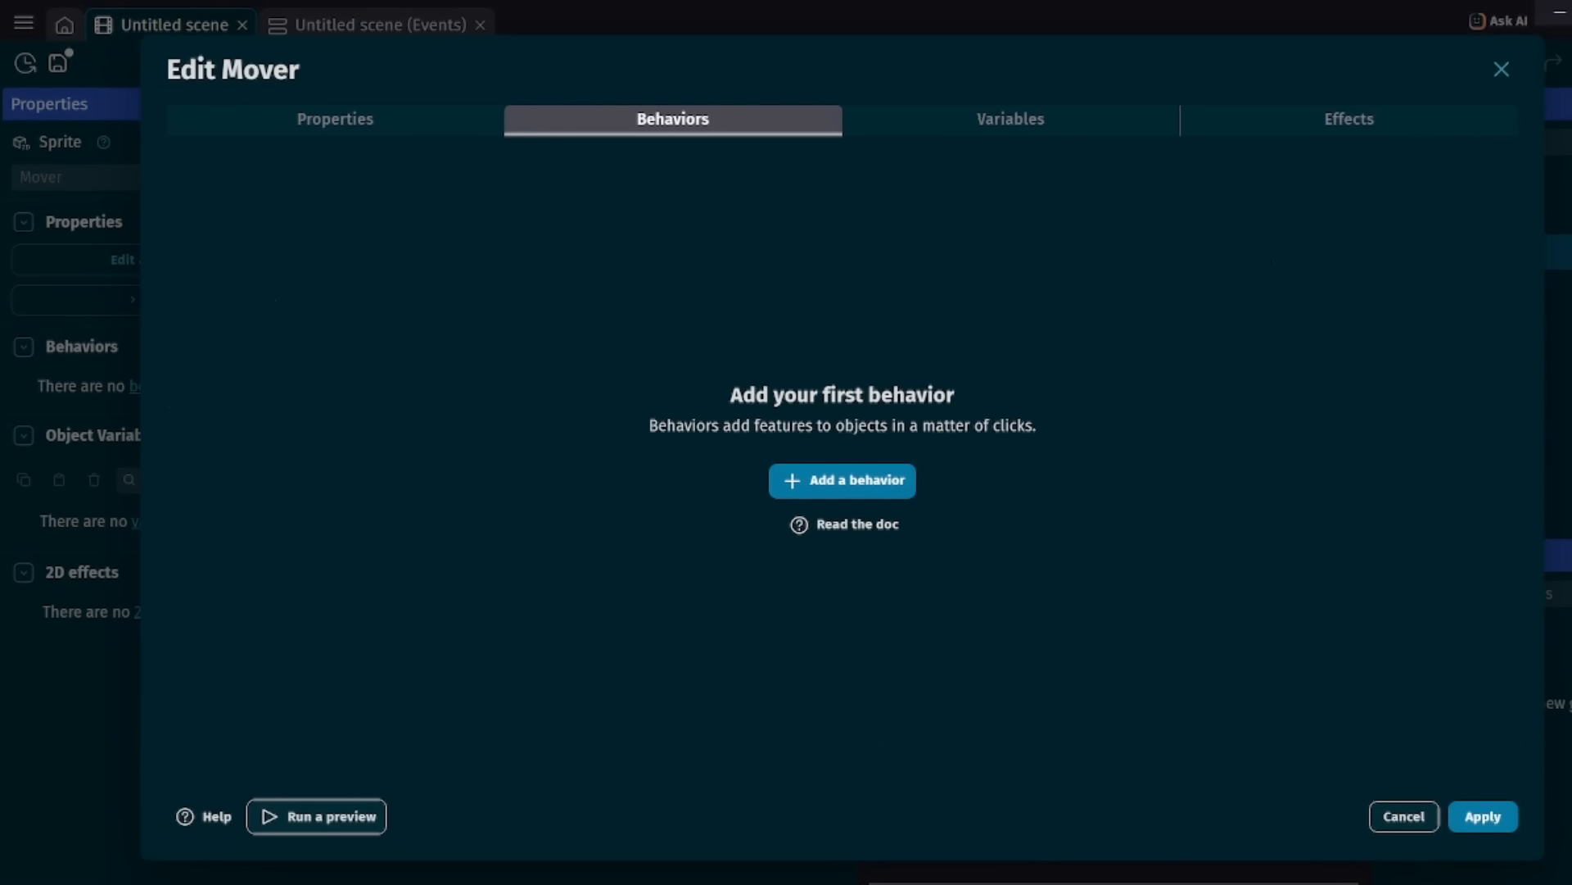
click(842, 480)
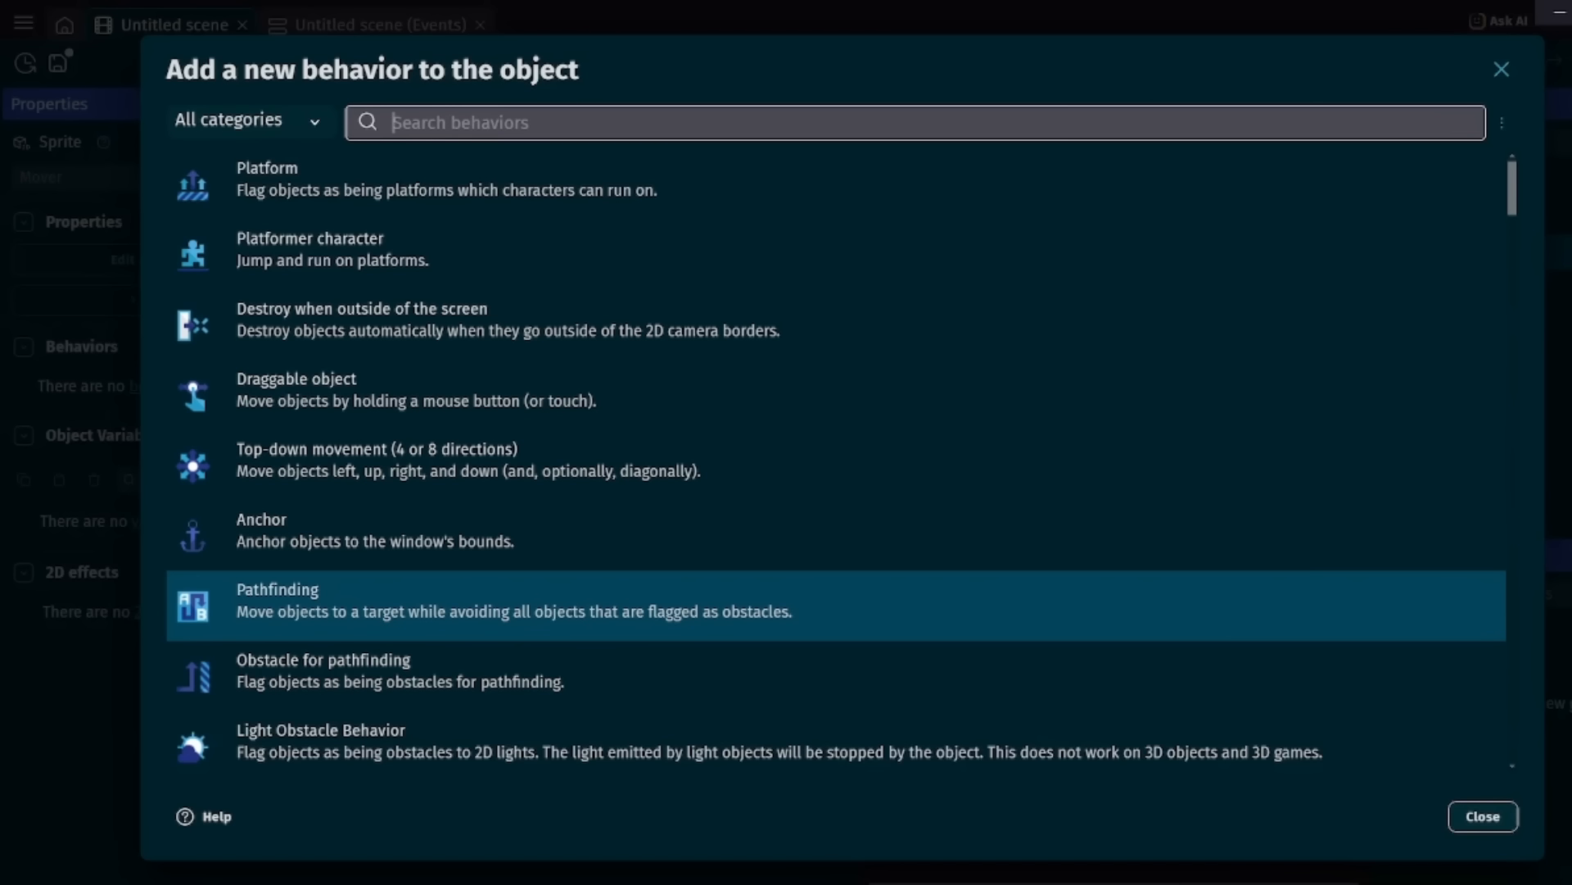
scroll(837, 455, down, 3)
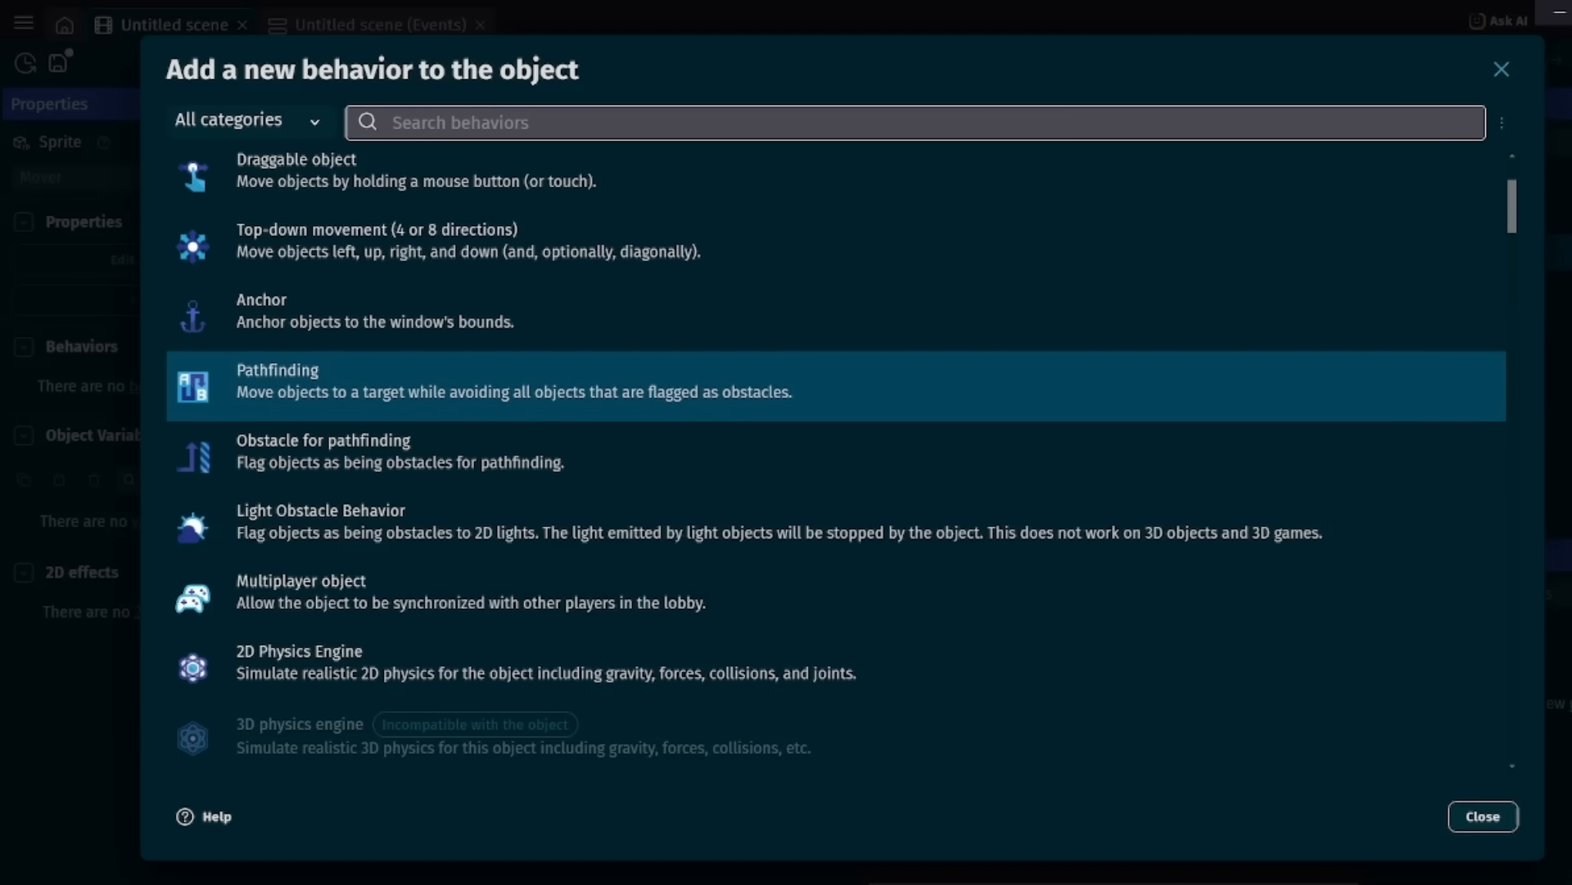
click(492, 385)
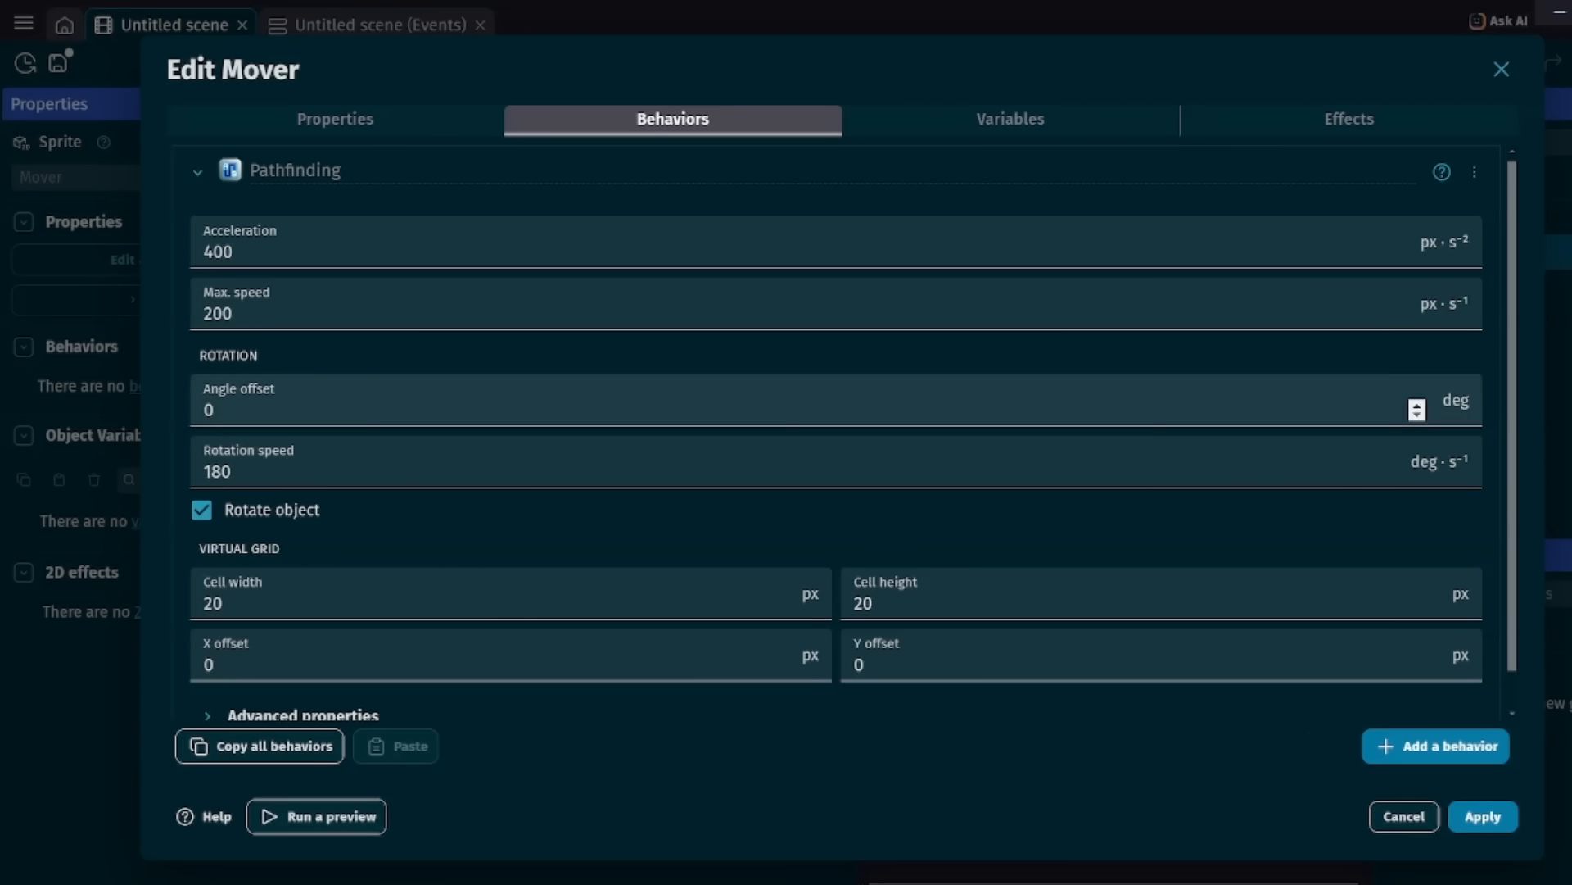
scroll(1386, 471, down, 1)
scroll(776, 565, up, 1)
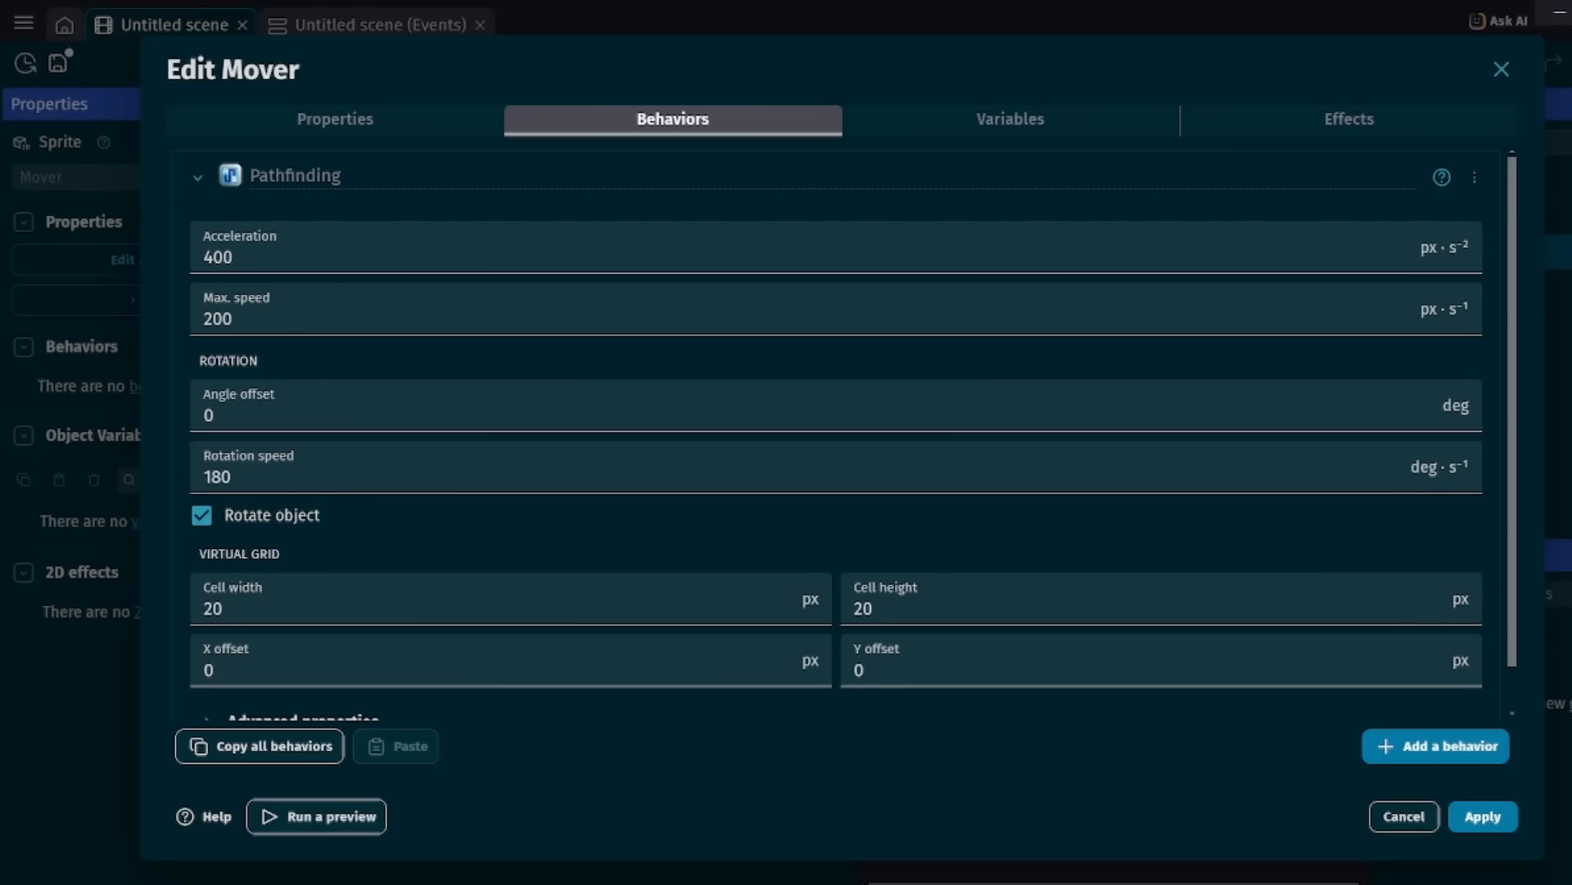
click(1483, 817)
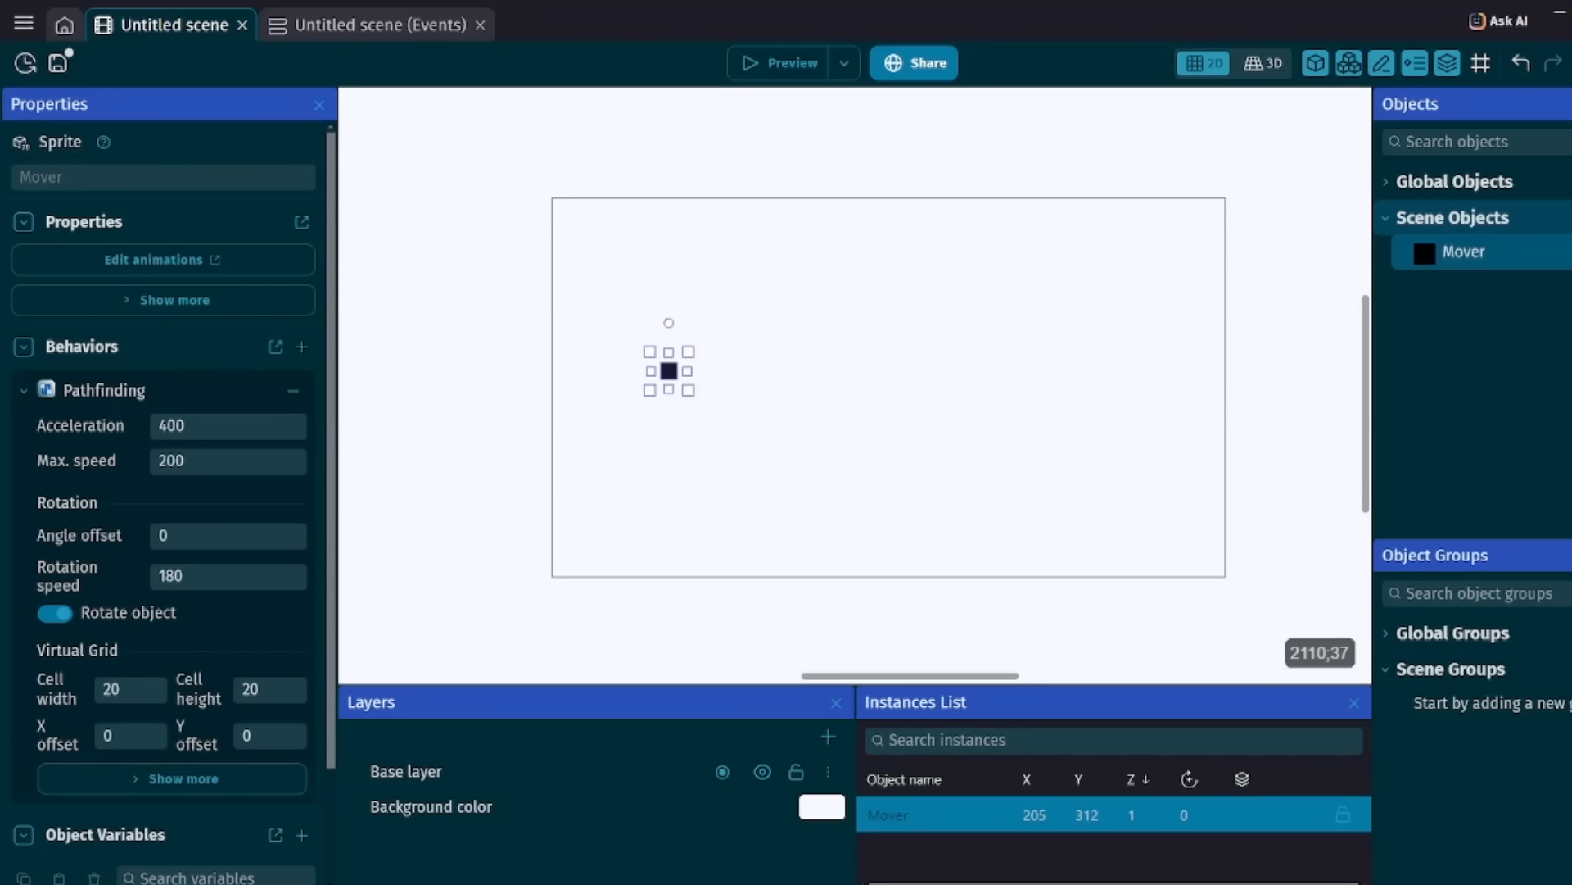
Create a second sprite object from scratch and name it Goal.
click(1569, 217)
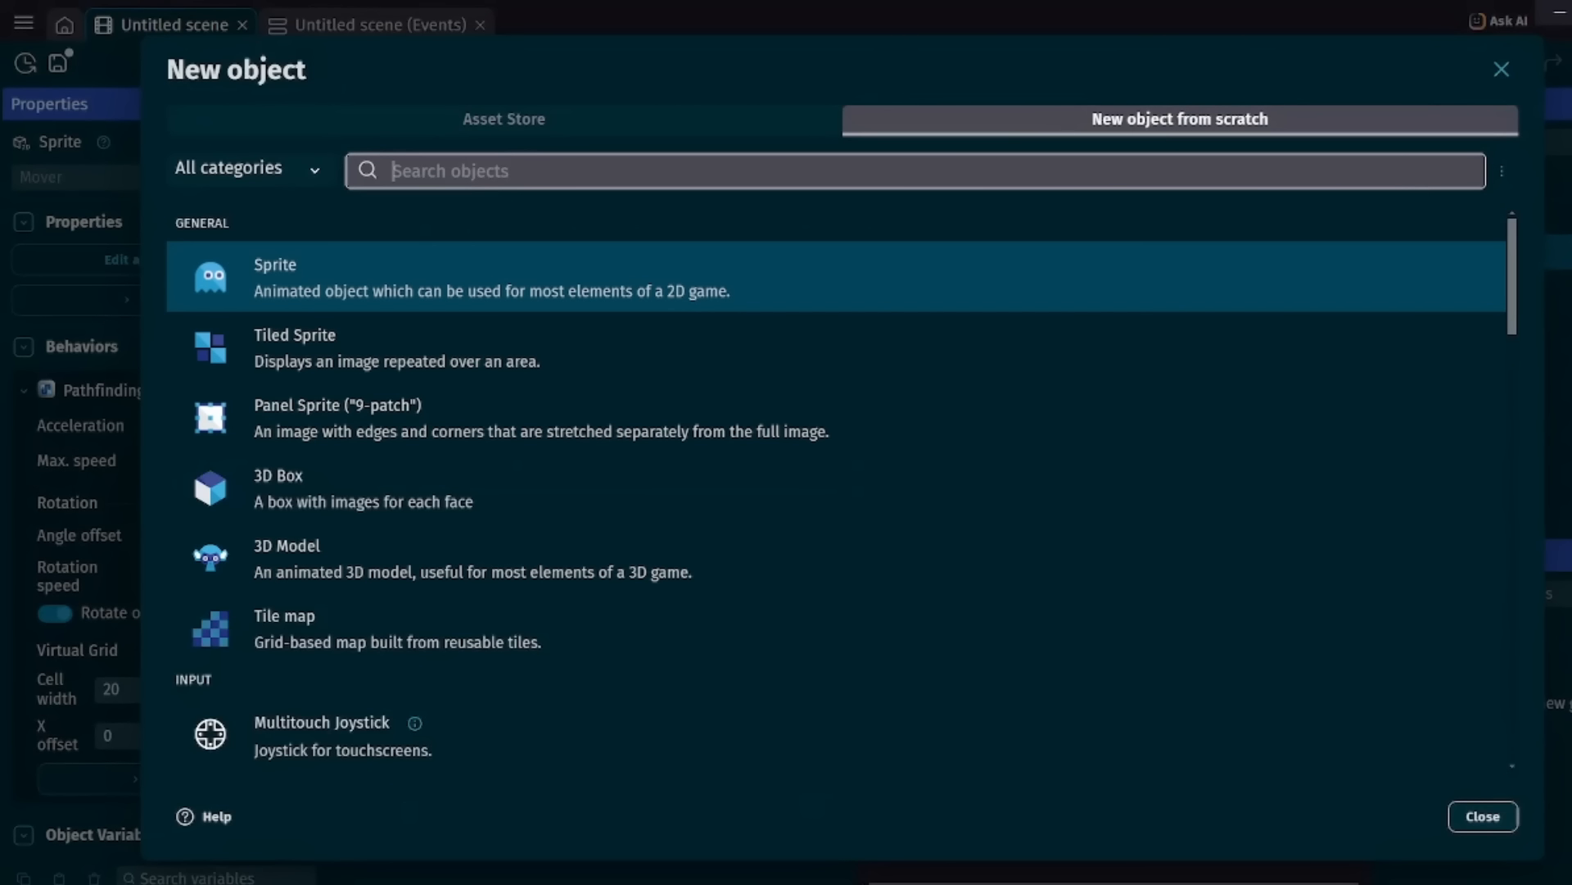
click(369, 279)
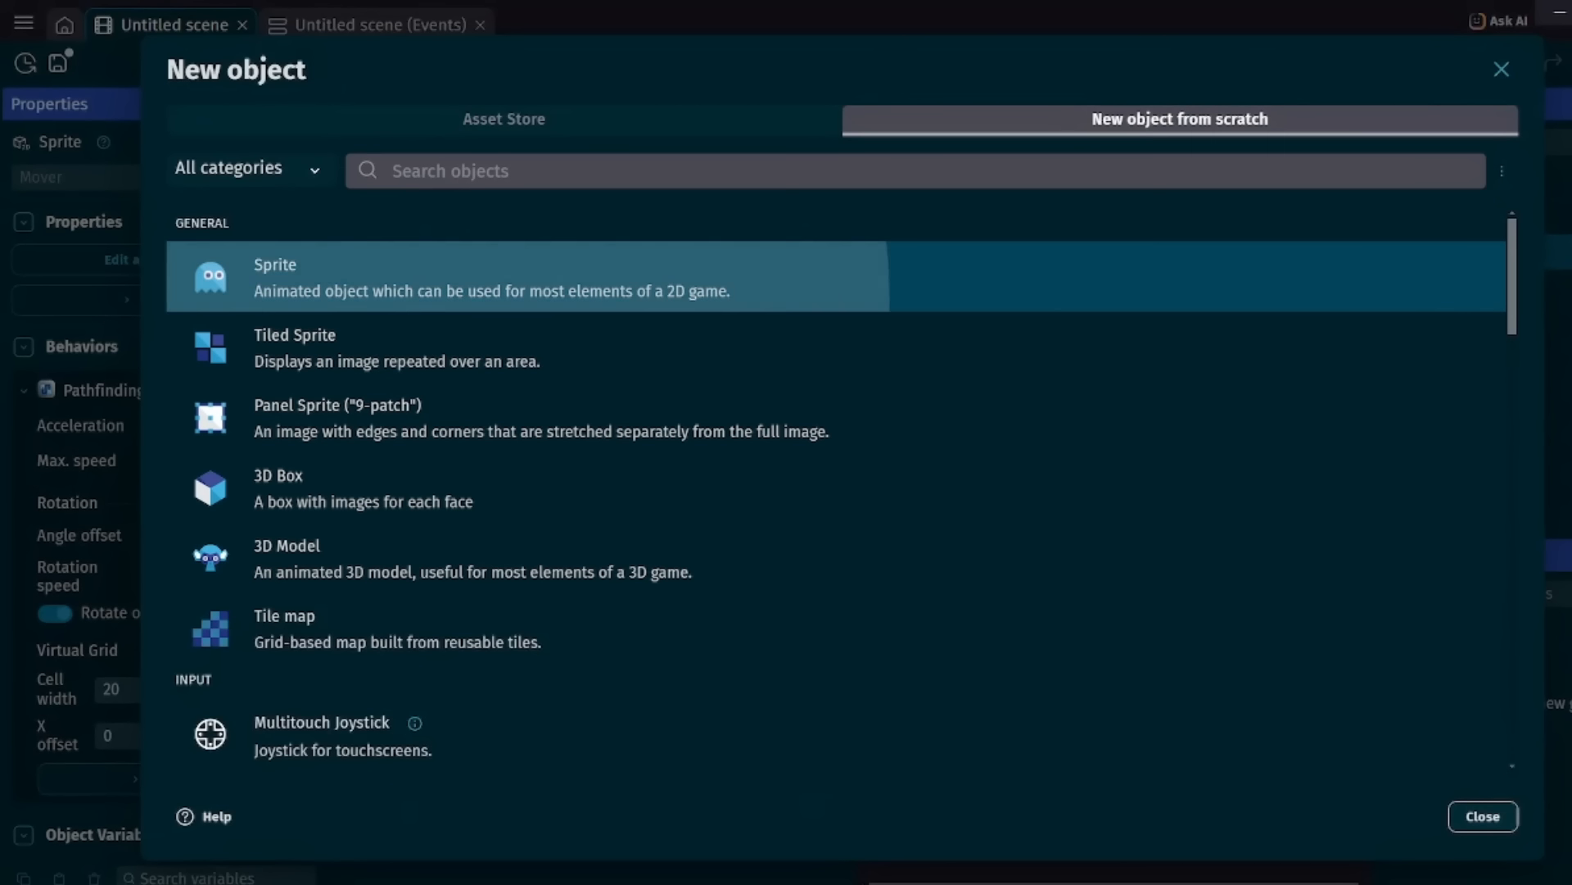
key(ctrl+a)
key(BackSpace)
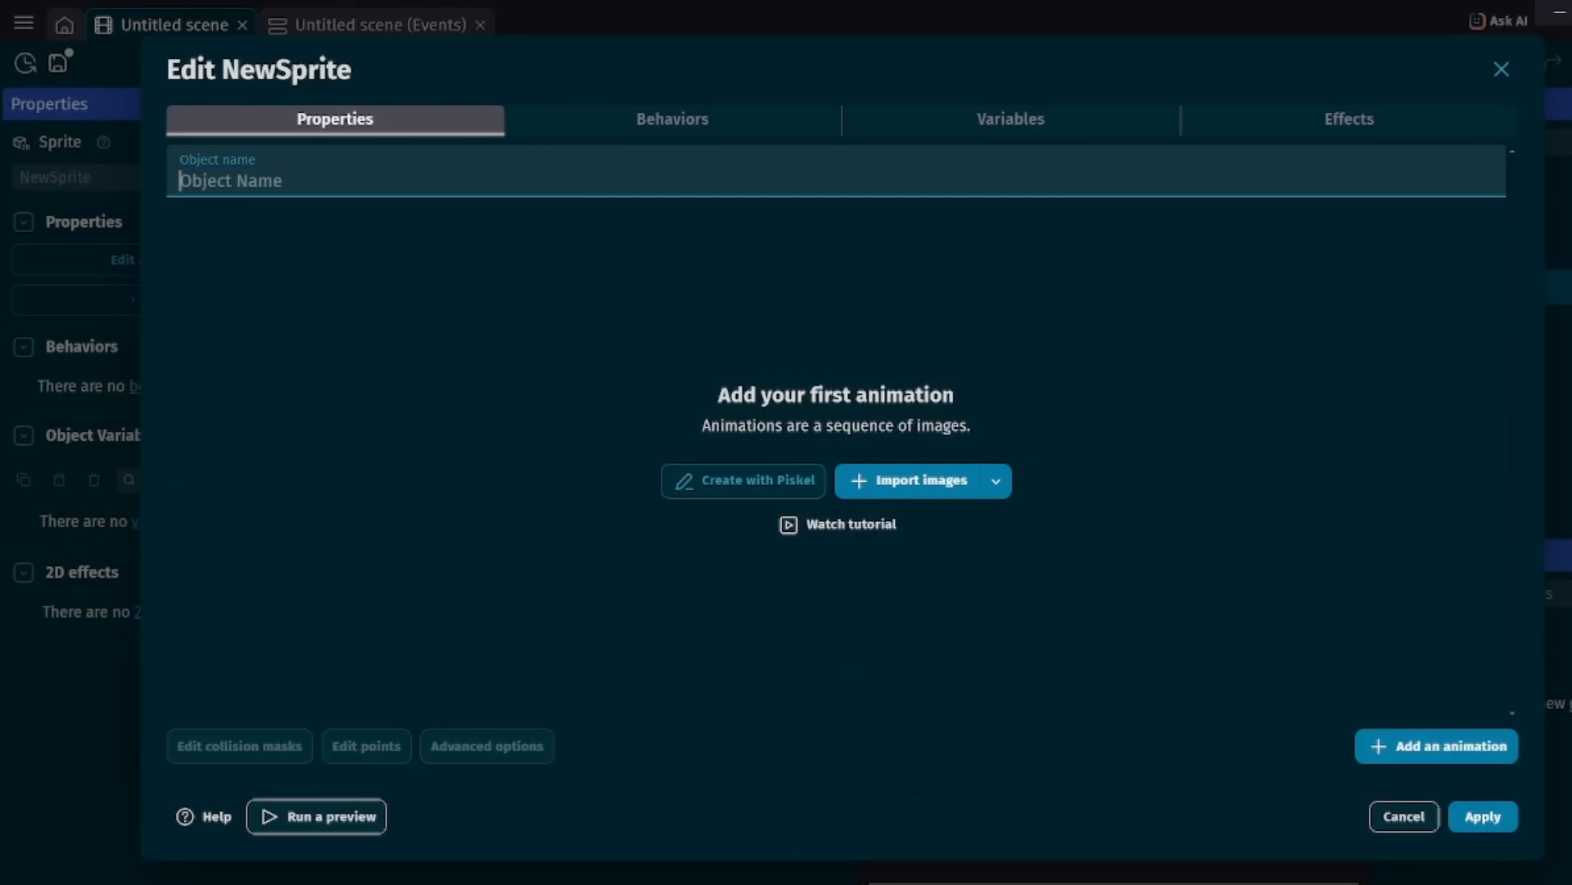
text(Goal)
Create Goal's sprite image in Piskel, fill it with solid bright green, and save it.
click(743, 481)
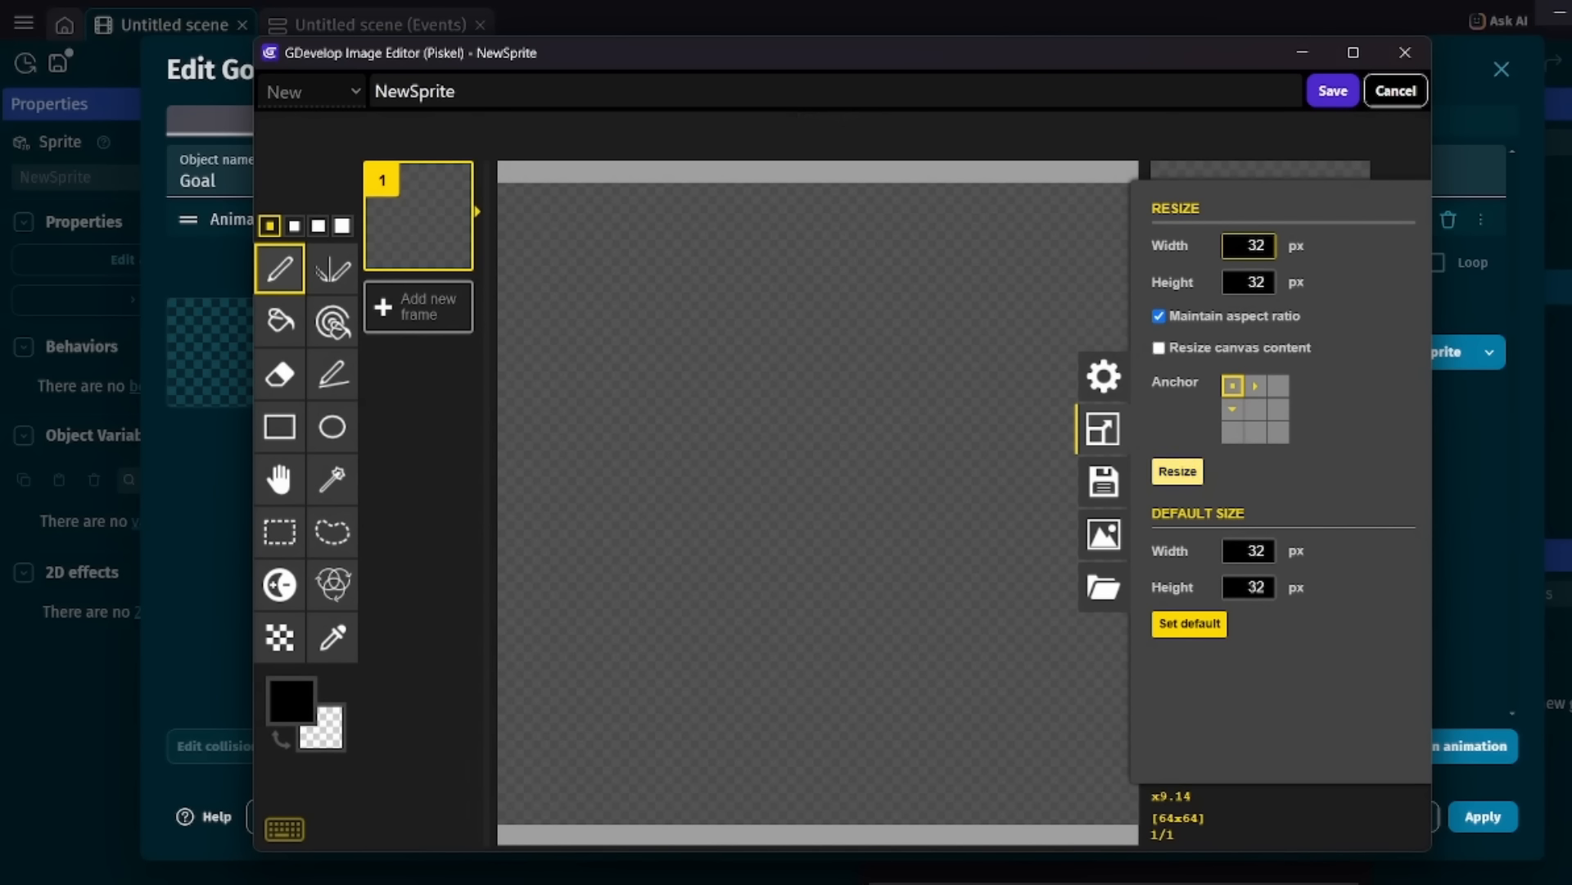
click(1166, 712)
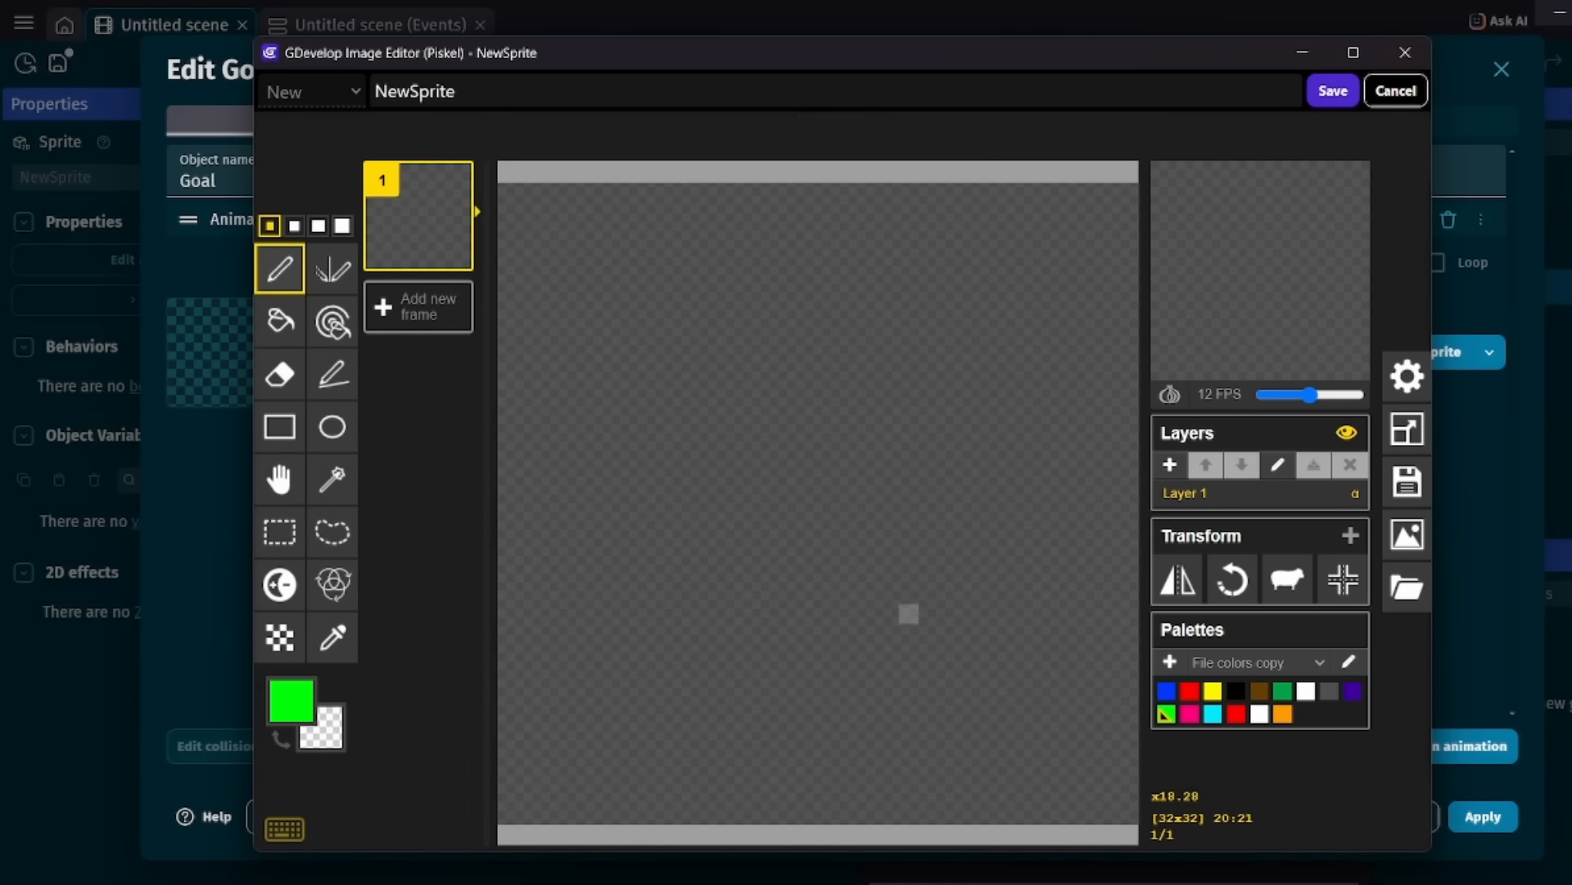
click(279, 320)
click(768, 333)
click(1332, 91)
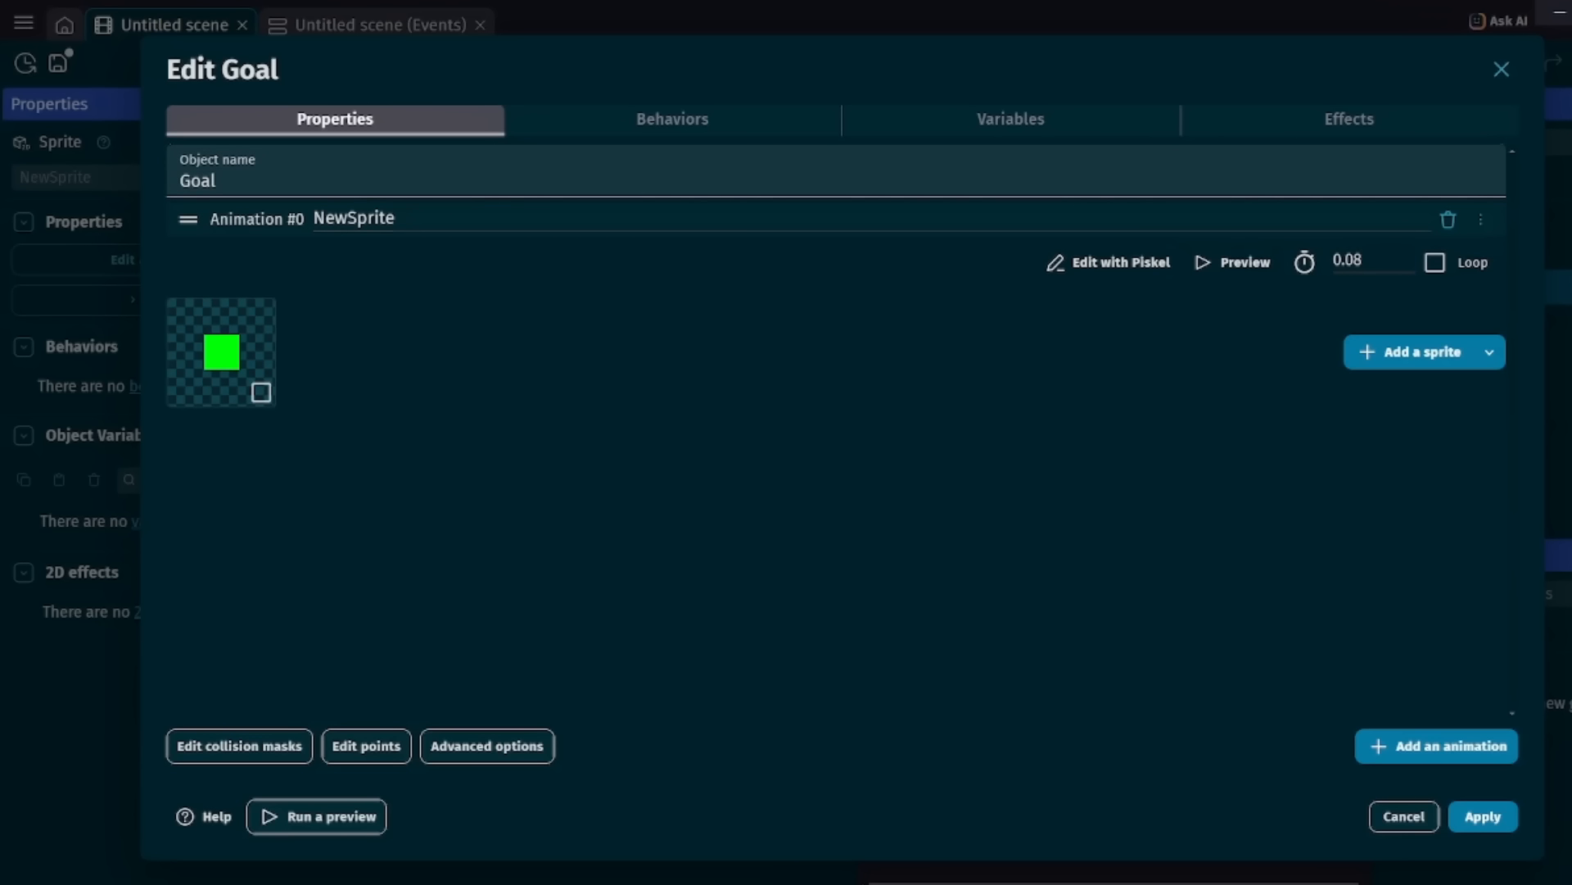
Add the Top-down movement (4 or 8 directions) behavior to the Goal object.
click(672, 120)
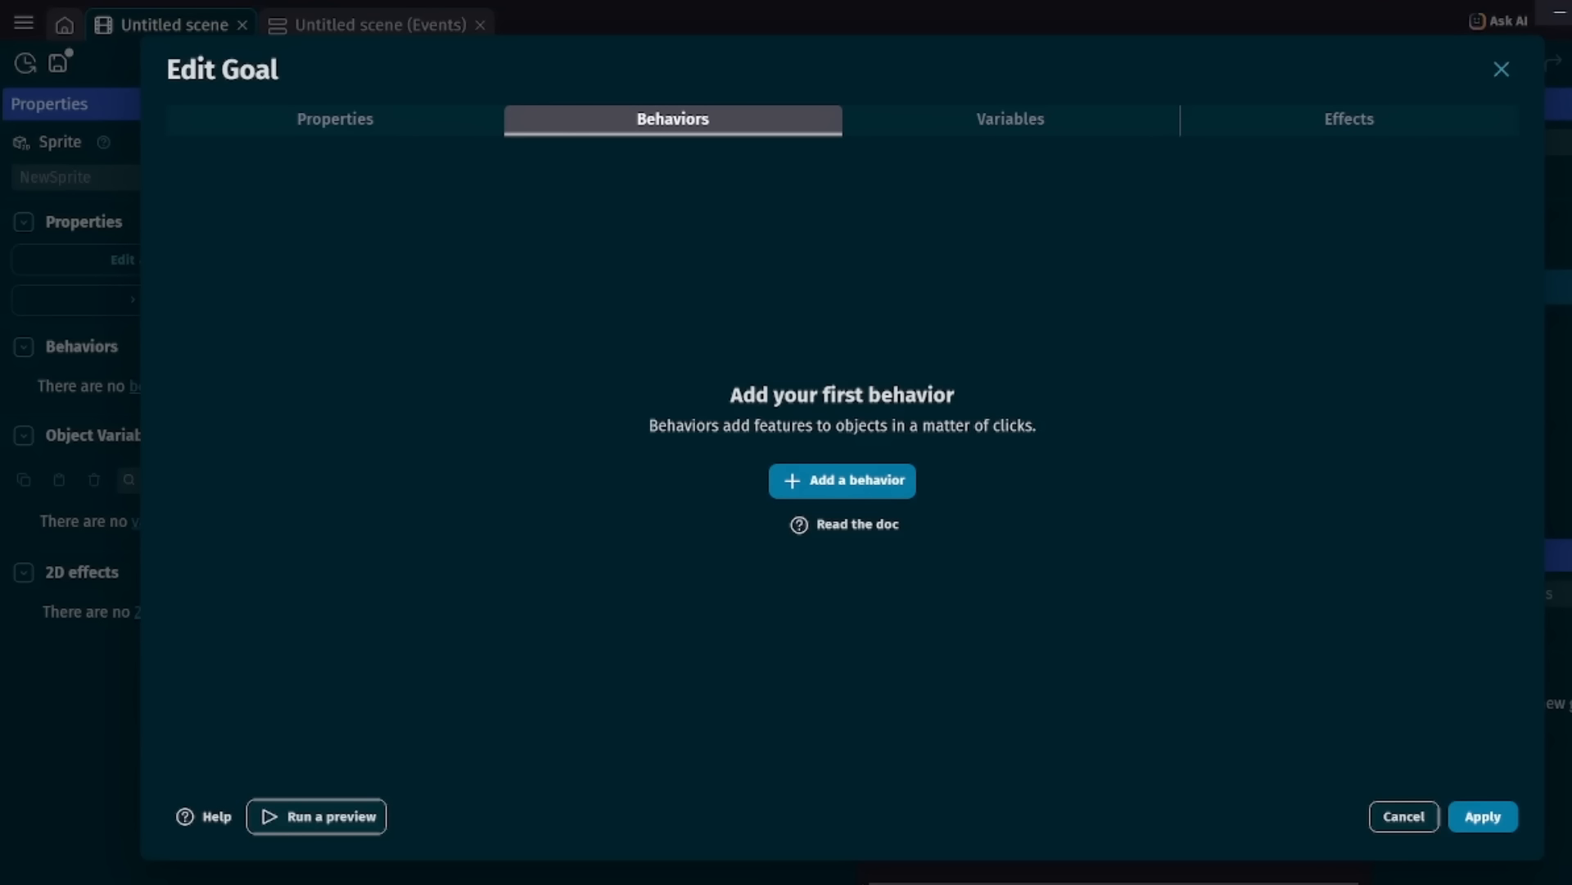
click(842, 480)
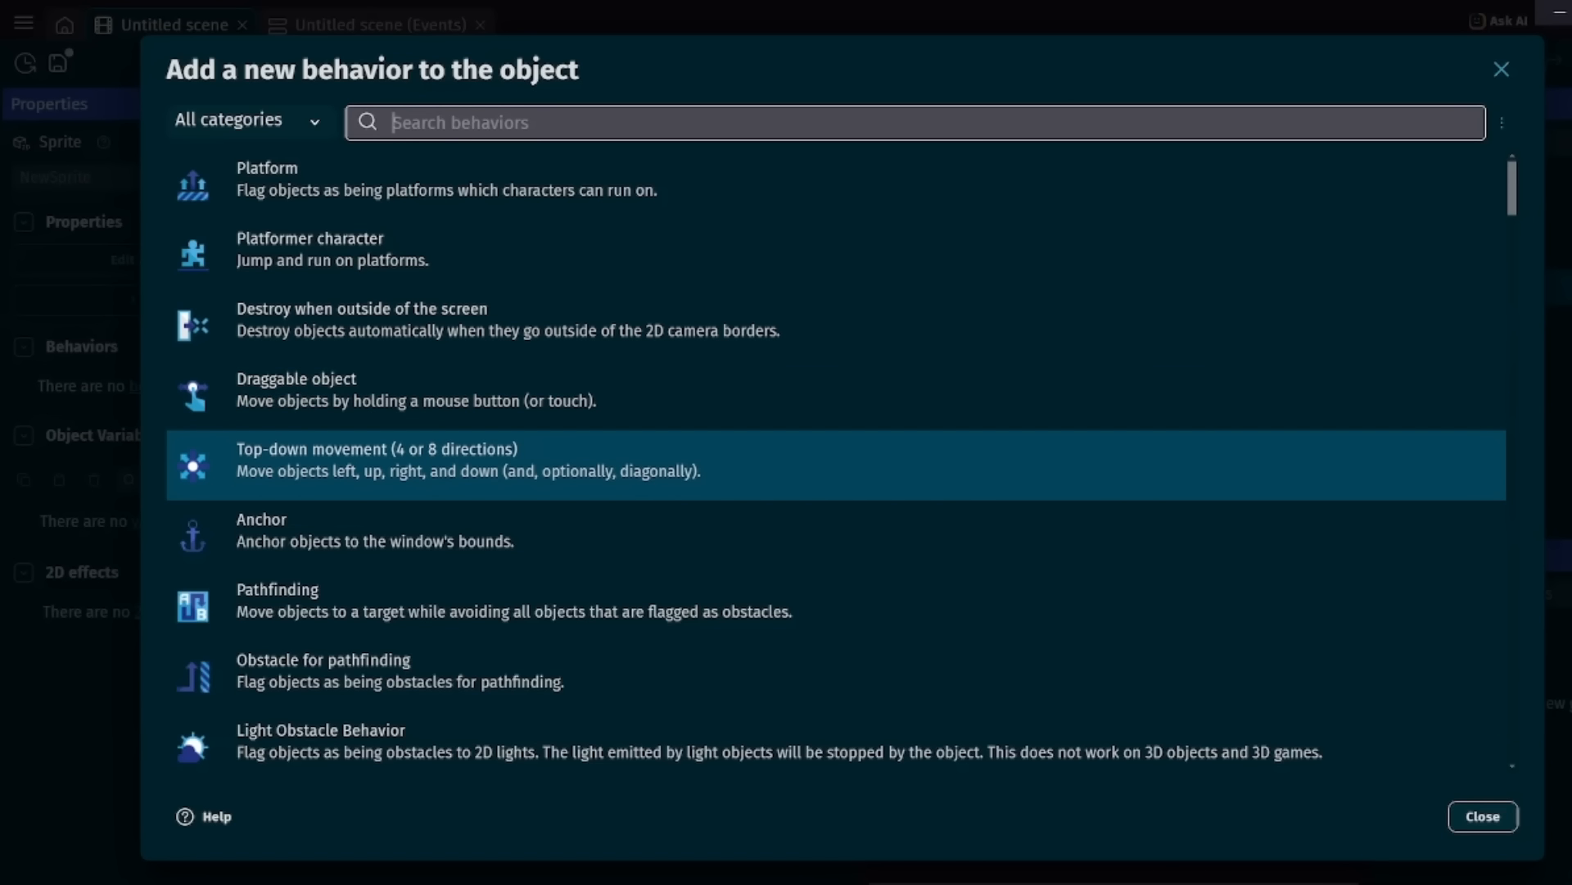
click(458, 460)
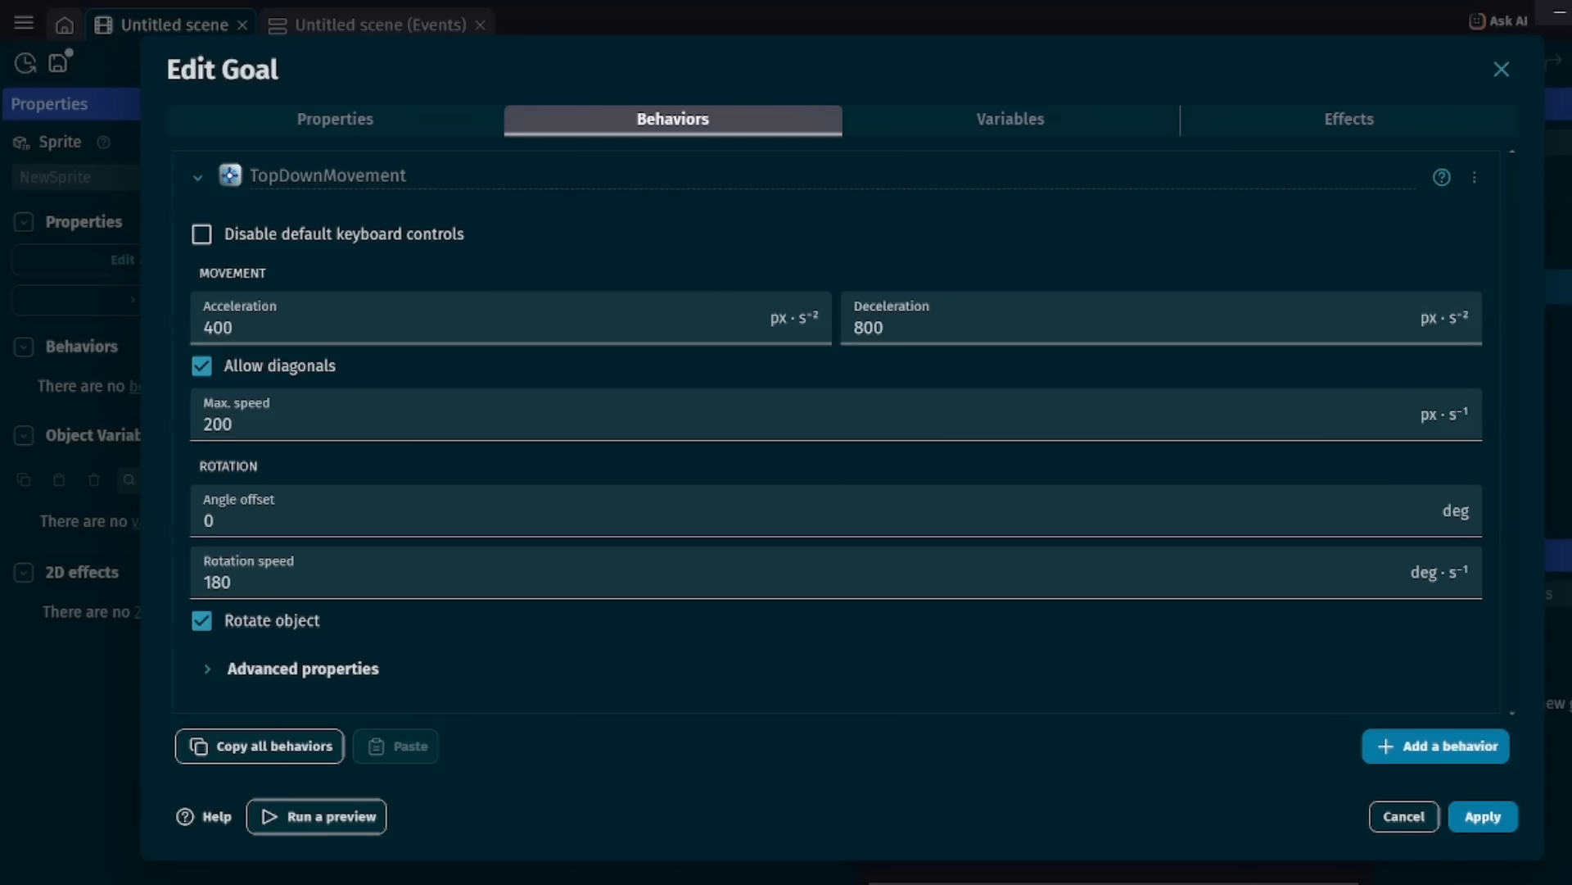
Set both the acceleration and the deceleration of Goal's top-down movement to 10000.
click(237, 328)
key(BackSpace)
key(BackSpace)
key(BackSpace)
text(1)
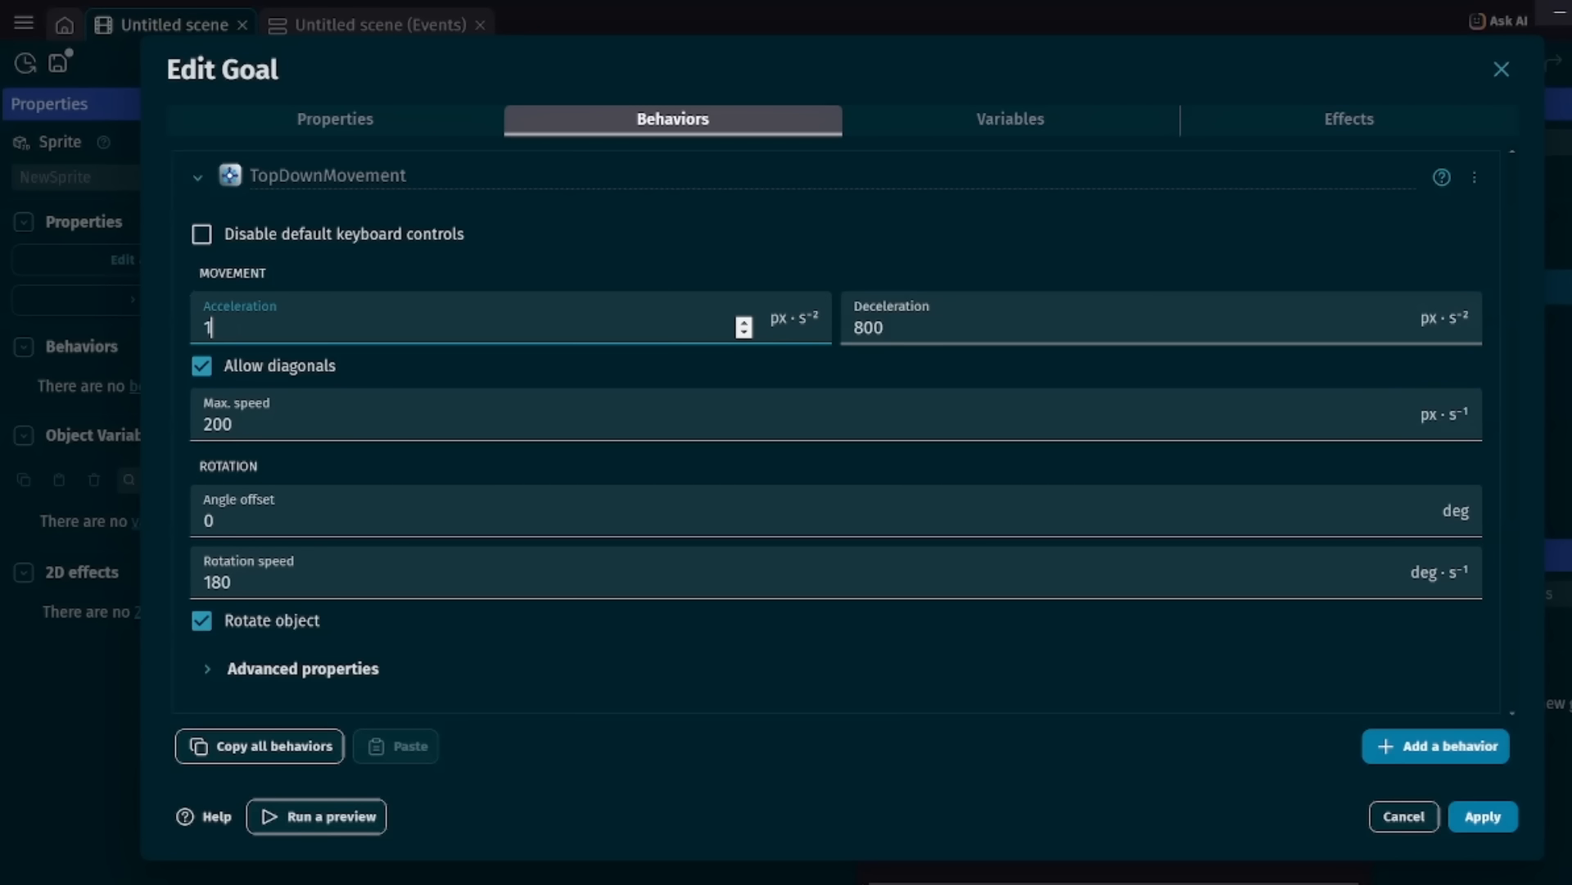
text(0000)
click(900, 327)
key(BackSpace)
key(BackSpace)
key(BackSpace)
text(10000)
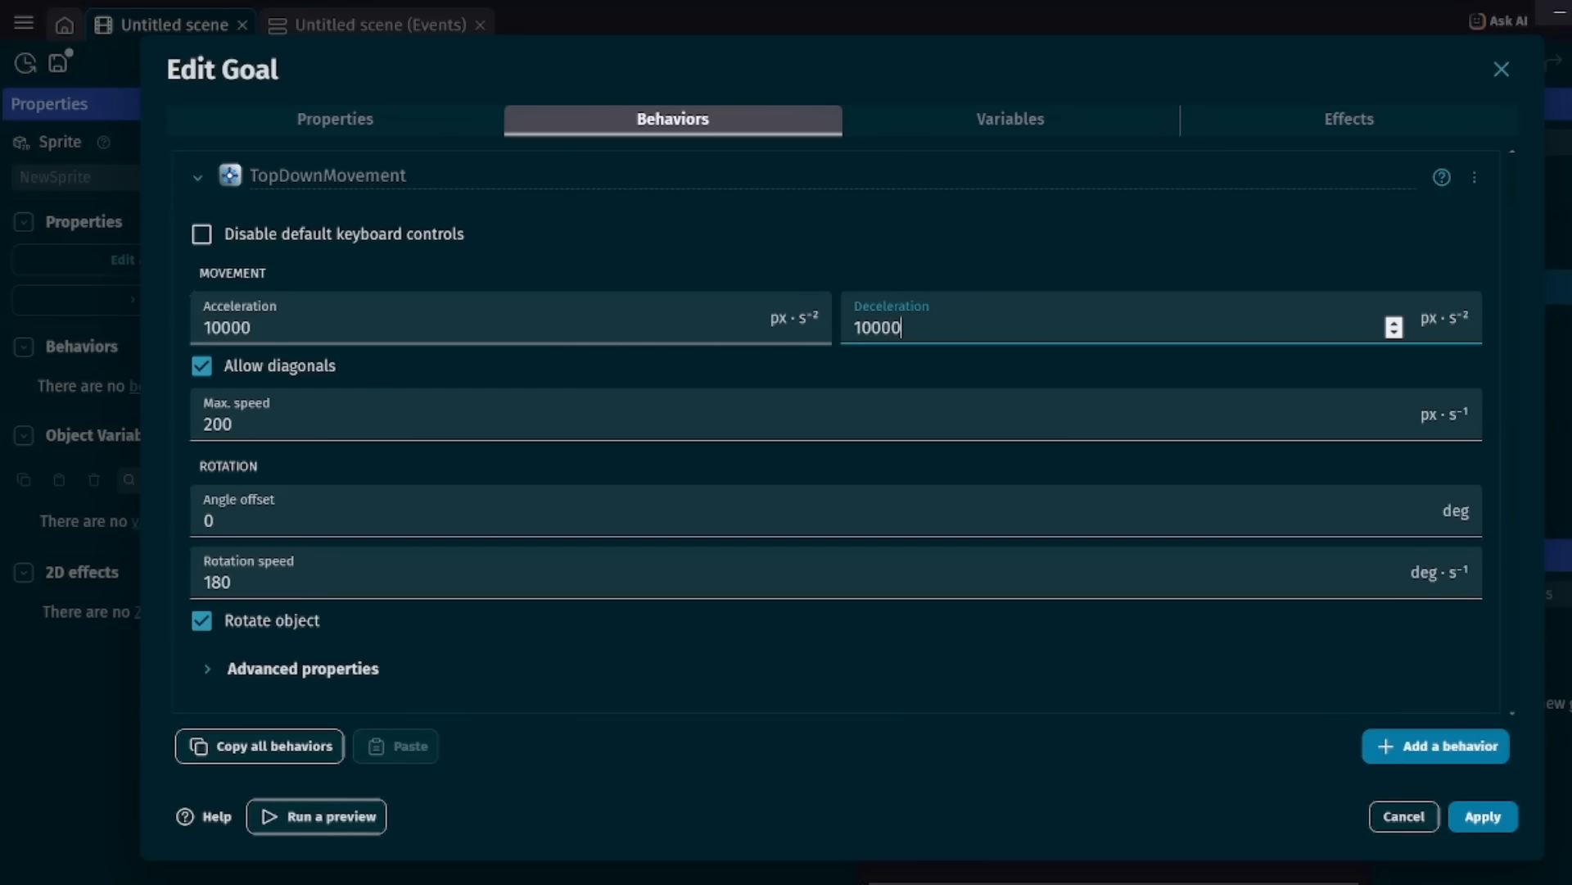
Turn off Rotate object in Goal's top-down movement settings and apply the object's changes.
click(304, 668)
scroll(1415, 653, down, 3)
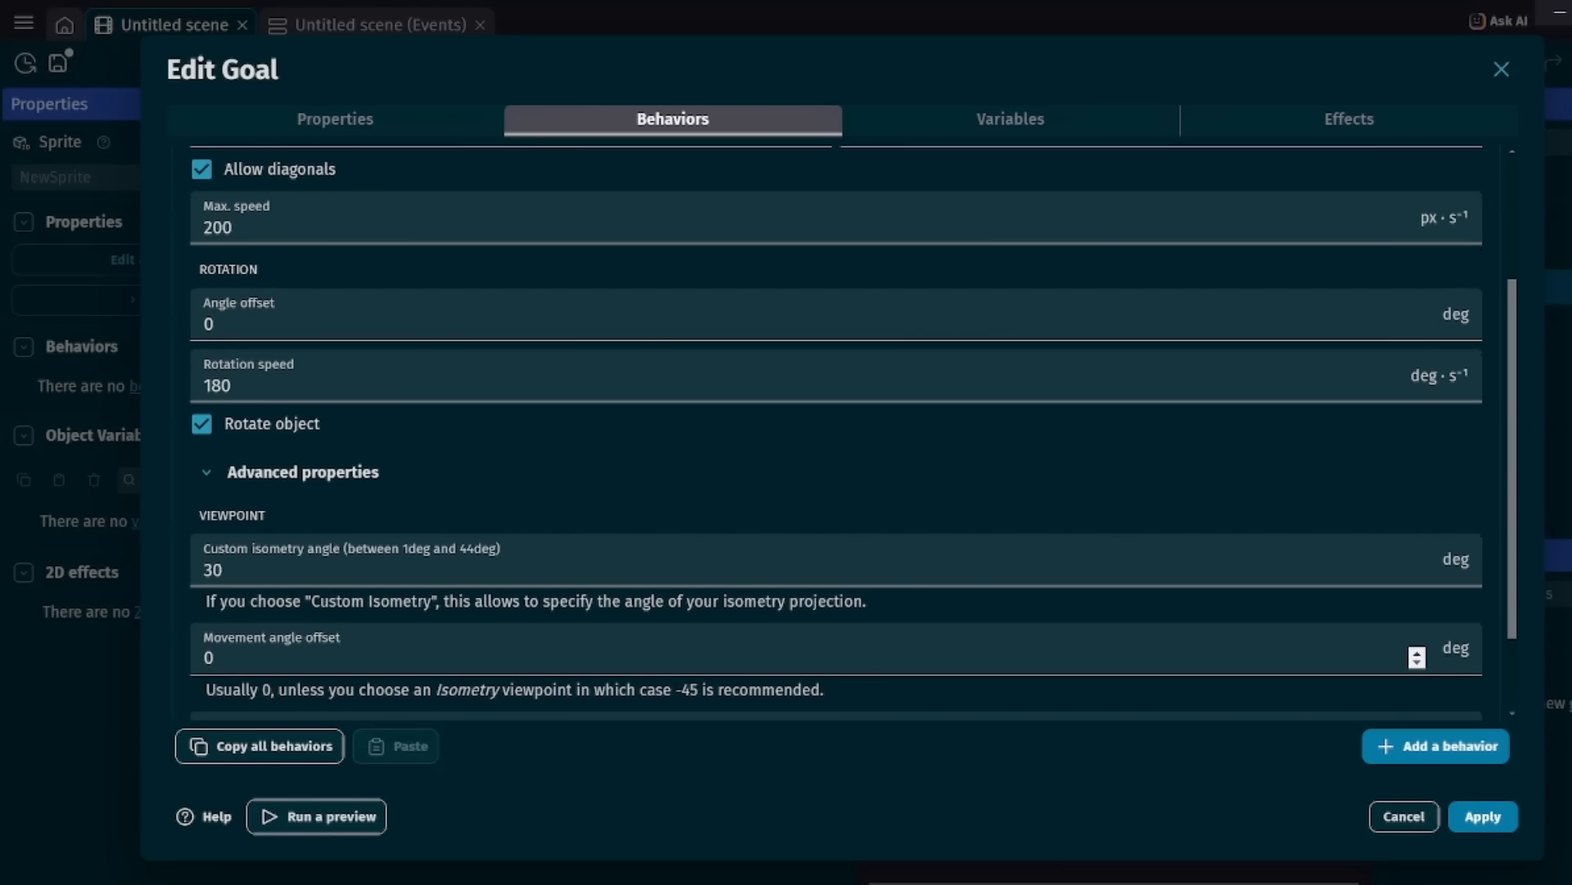
click(202, 424)
scroll(835, 434, down, 2)
scroll(836, 434, up, 5)
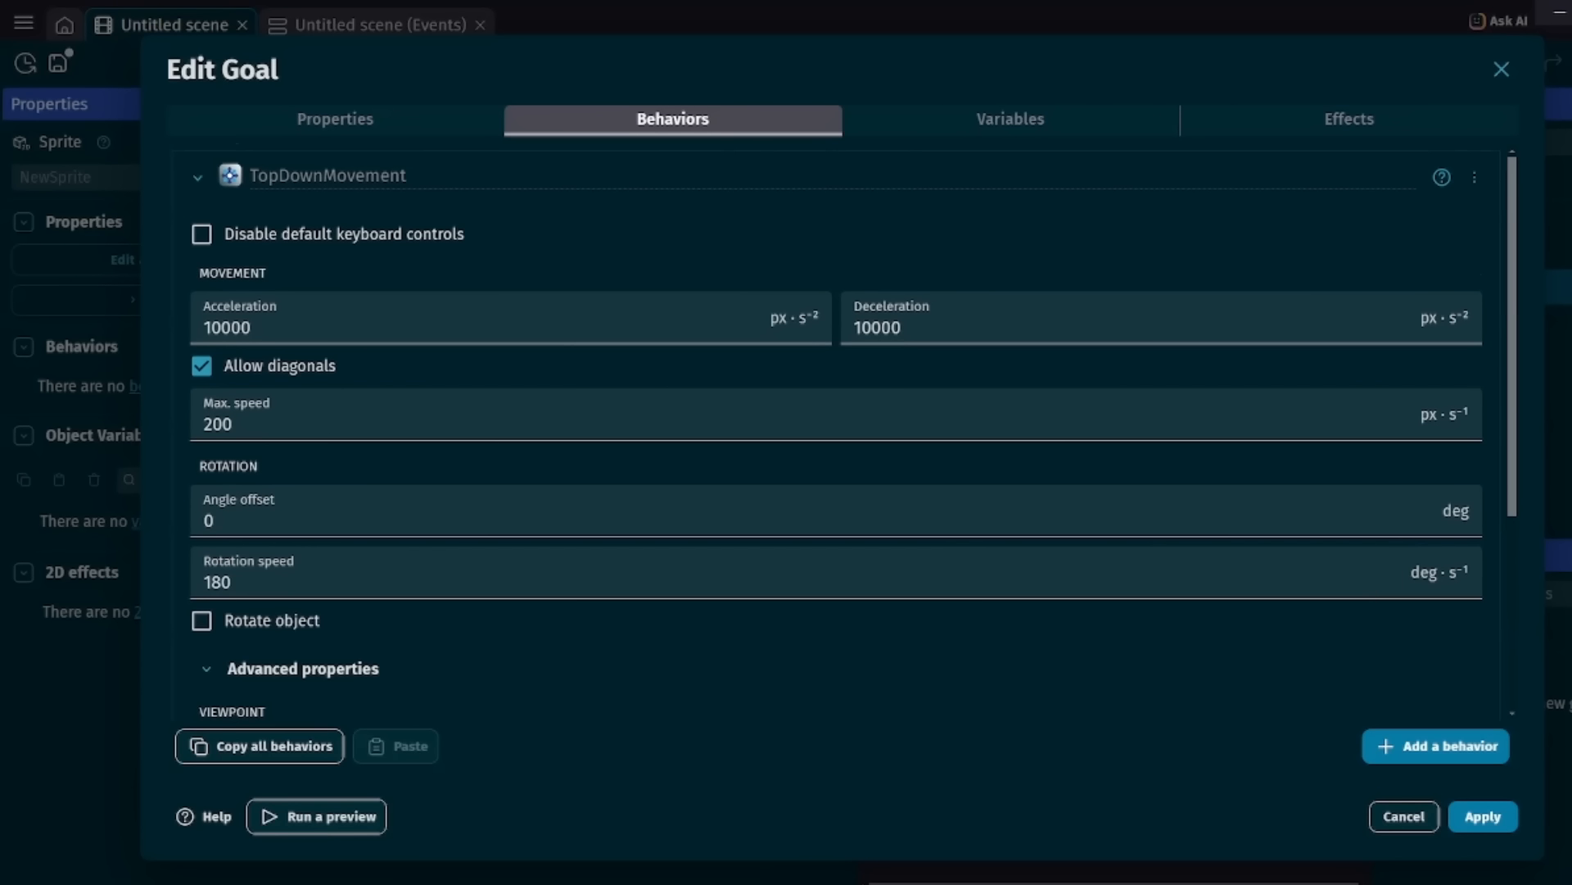
click(1483, 816)
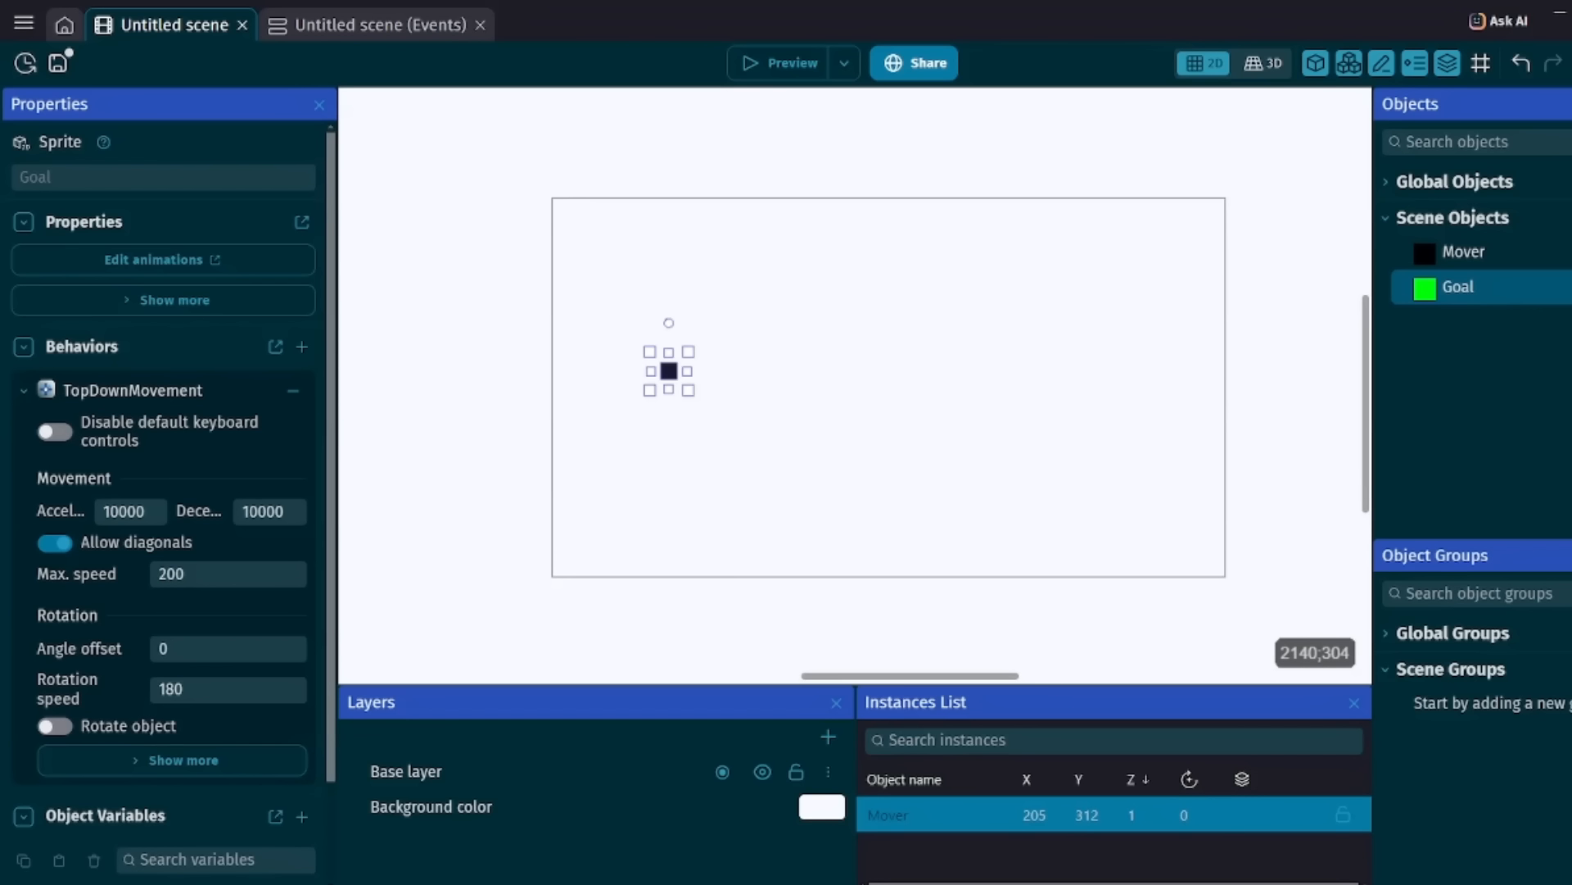
Place a Goal instance in the scene at about X 894, Y 337, and test it in a preview.
drag(1448, 283, 1031, 384)
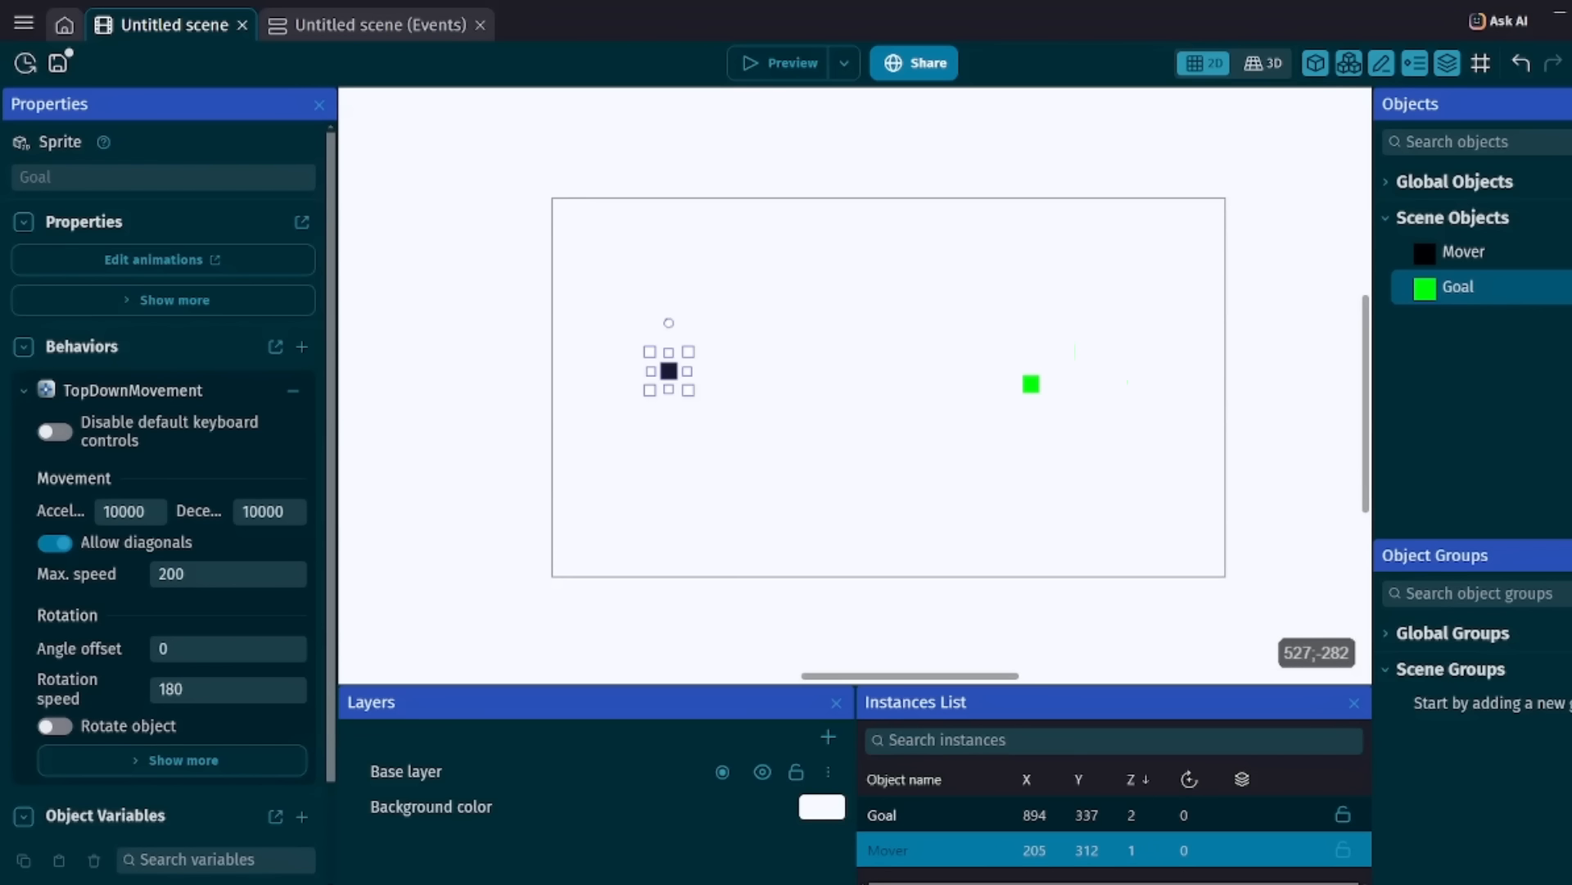
click(780, 63)
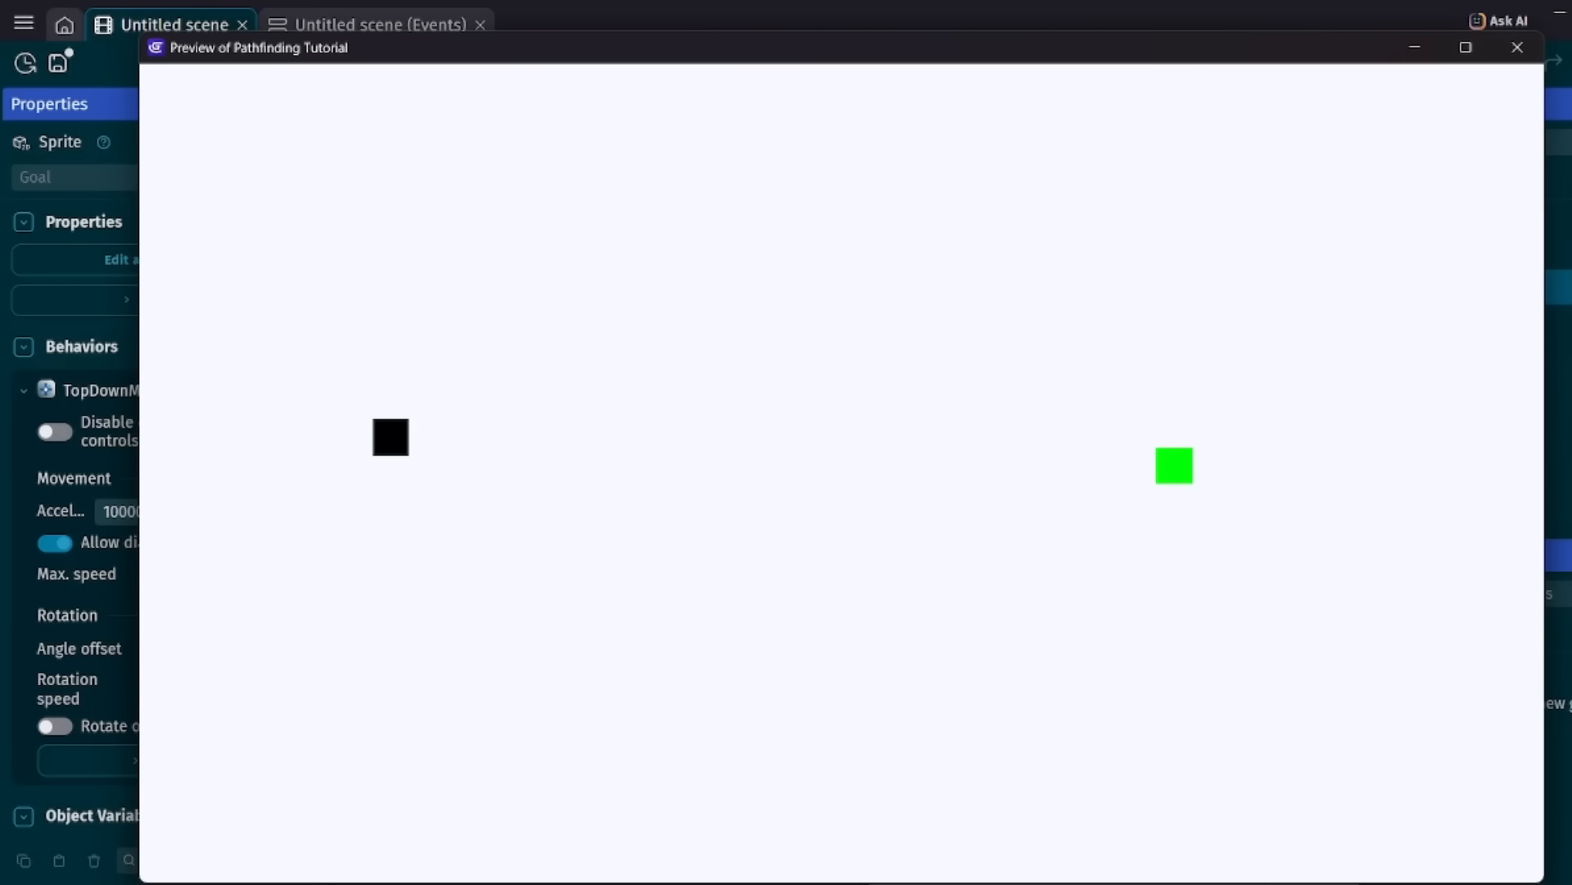
click(1518, 47)
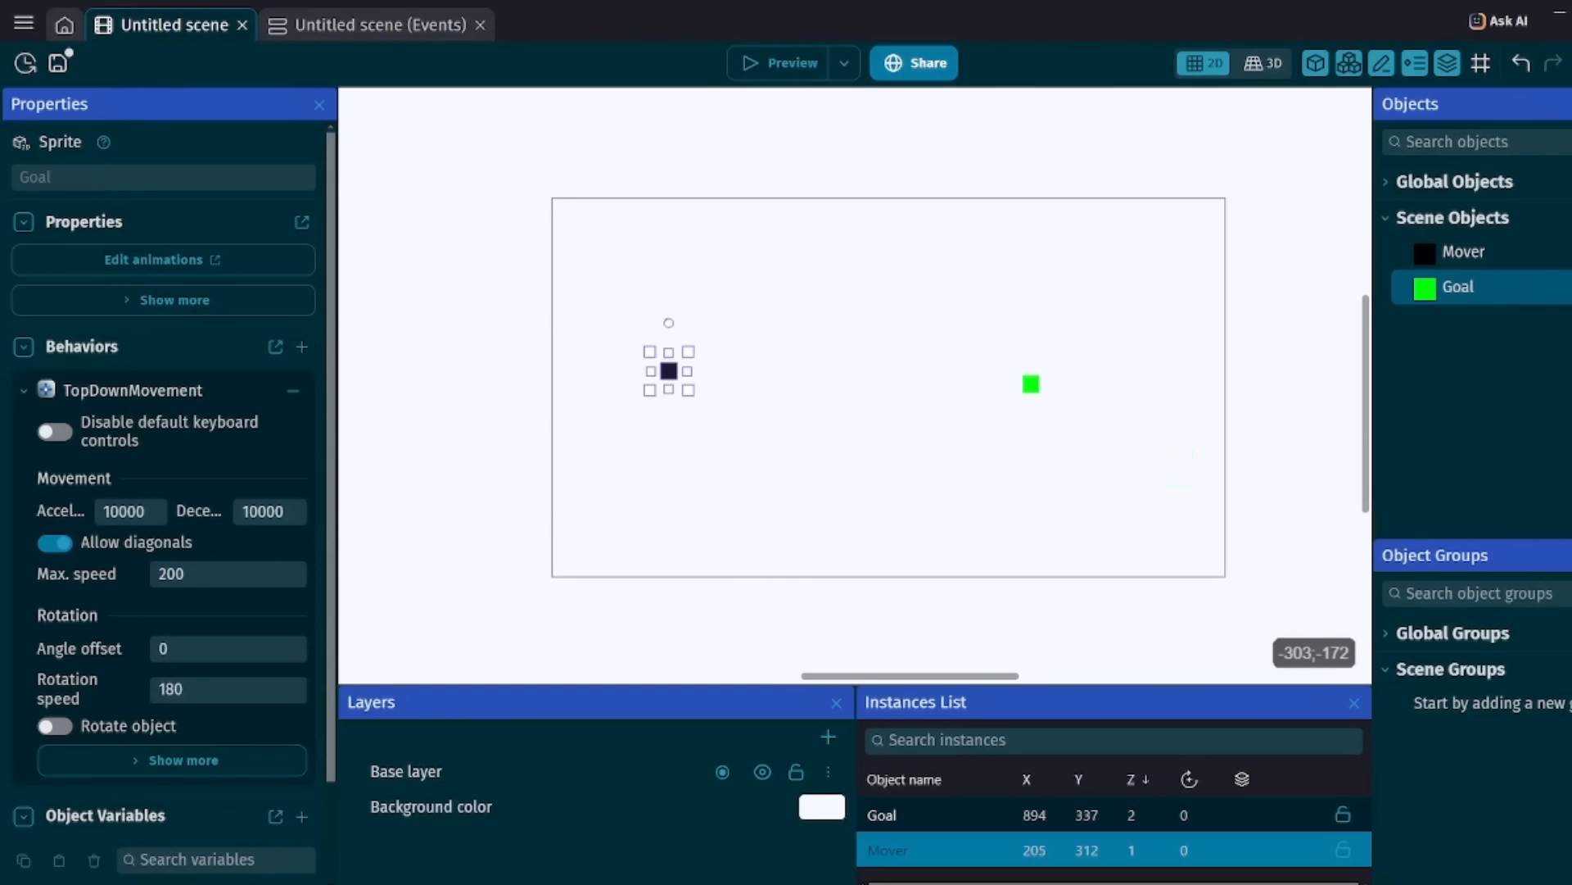
Add a first event to the scene's events and give it Mover's pathfinding action Move to a position.
click(361, 24)
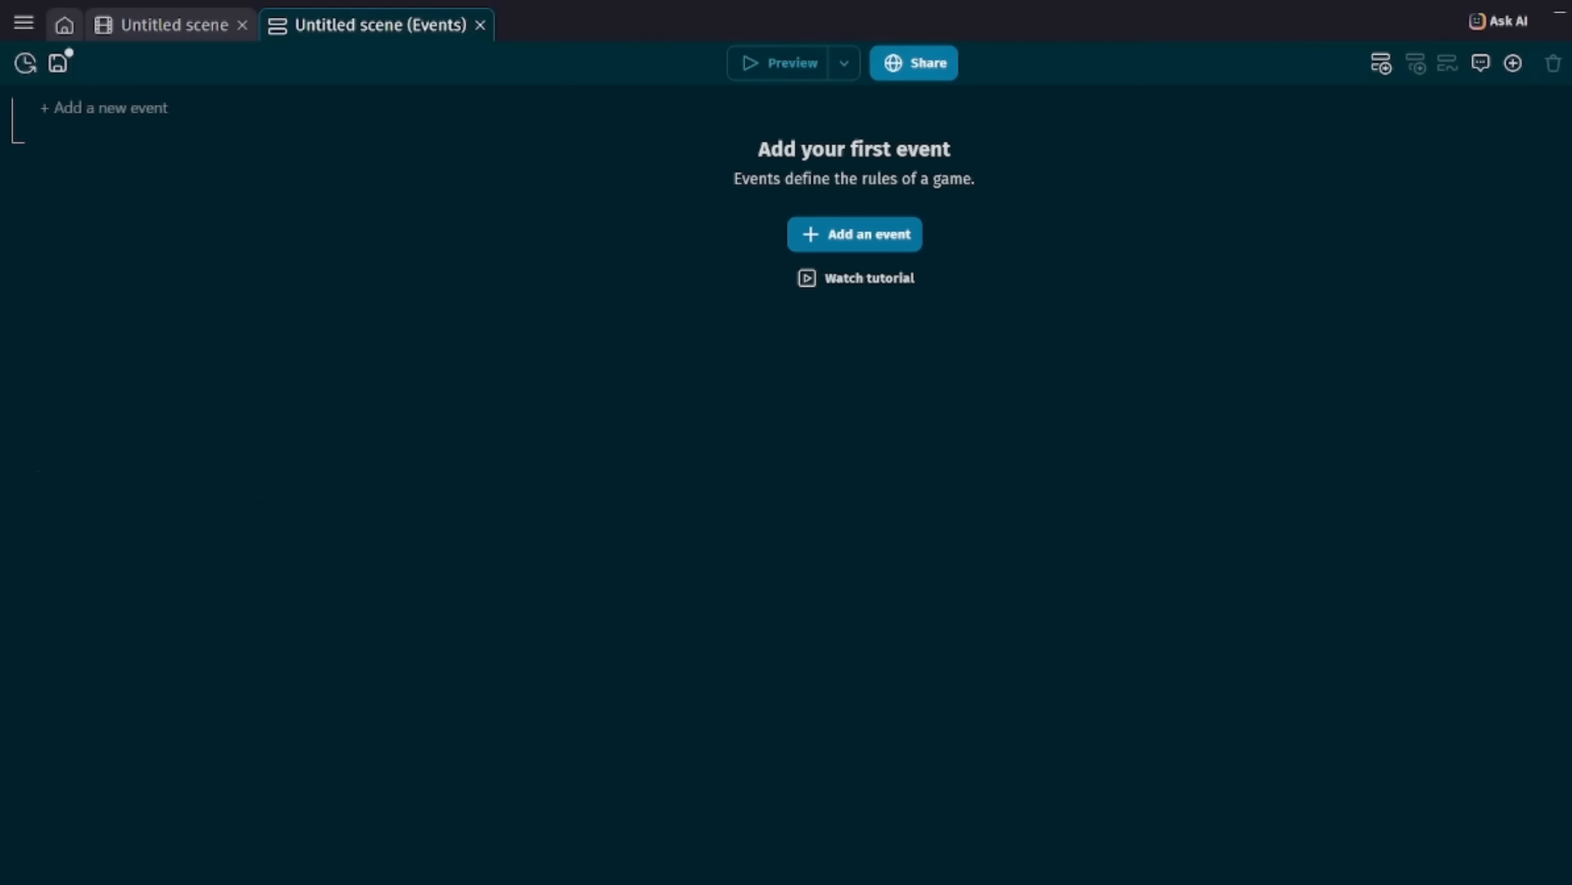
click(855, 234)
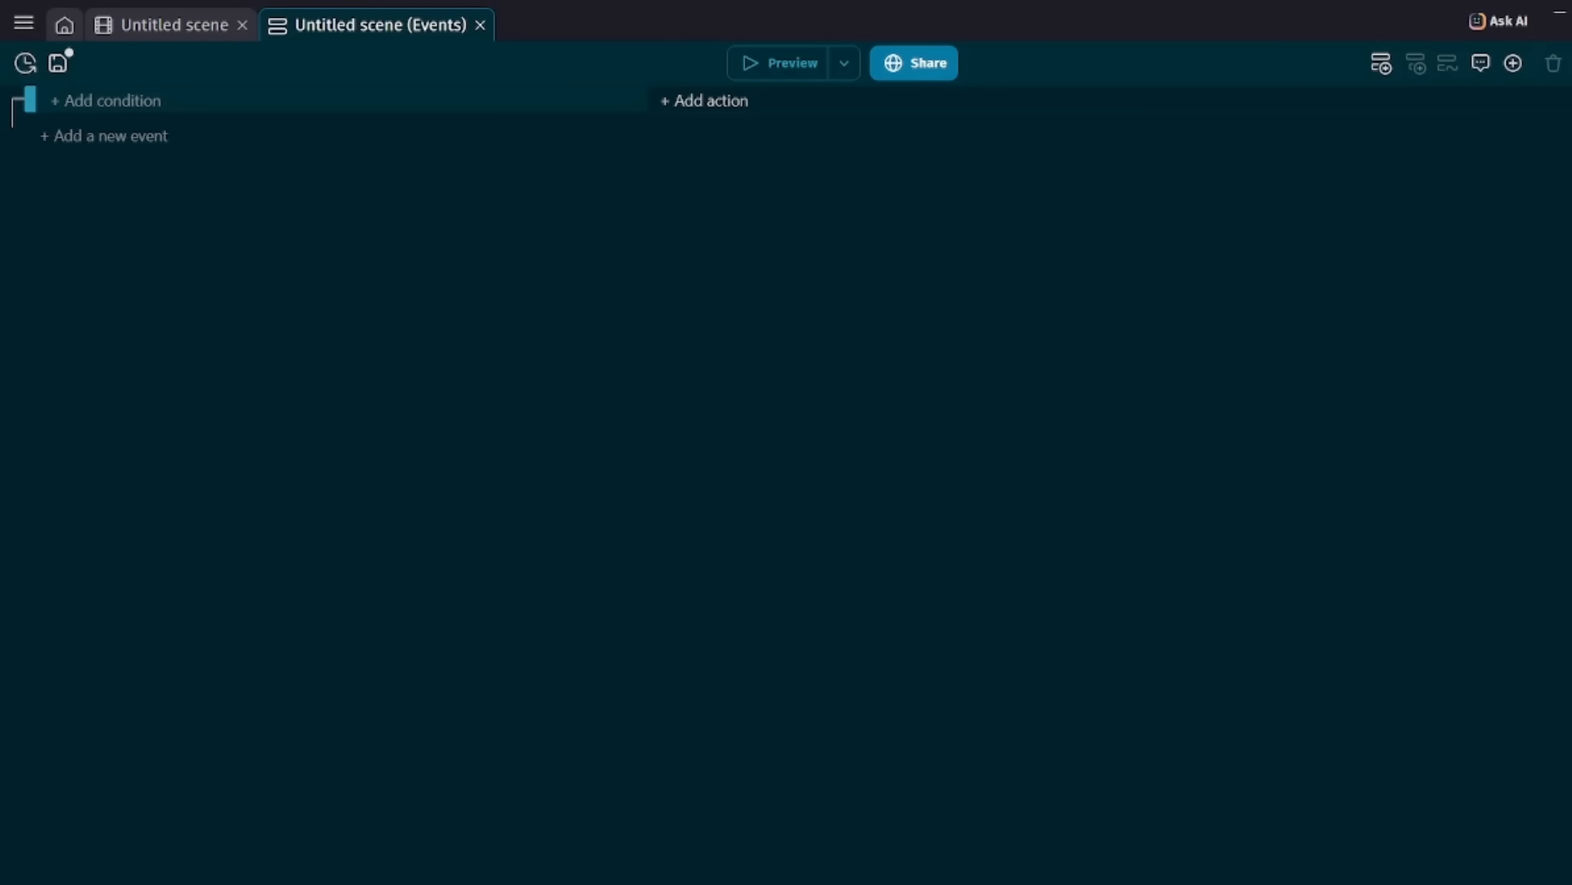
click(710, 100)
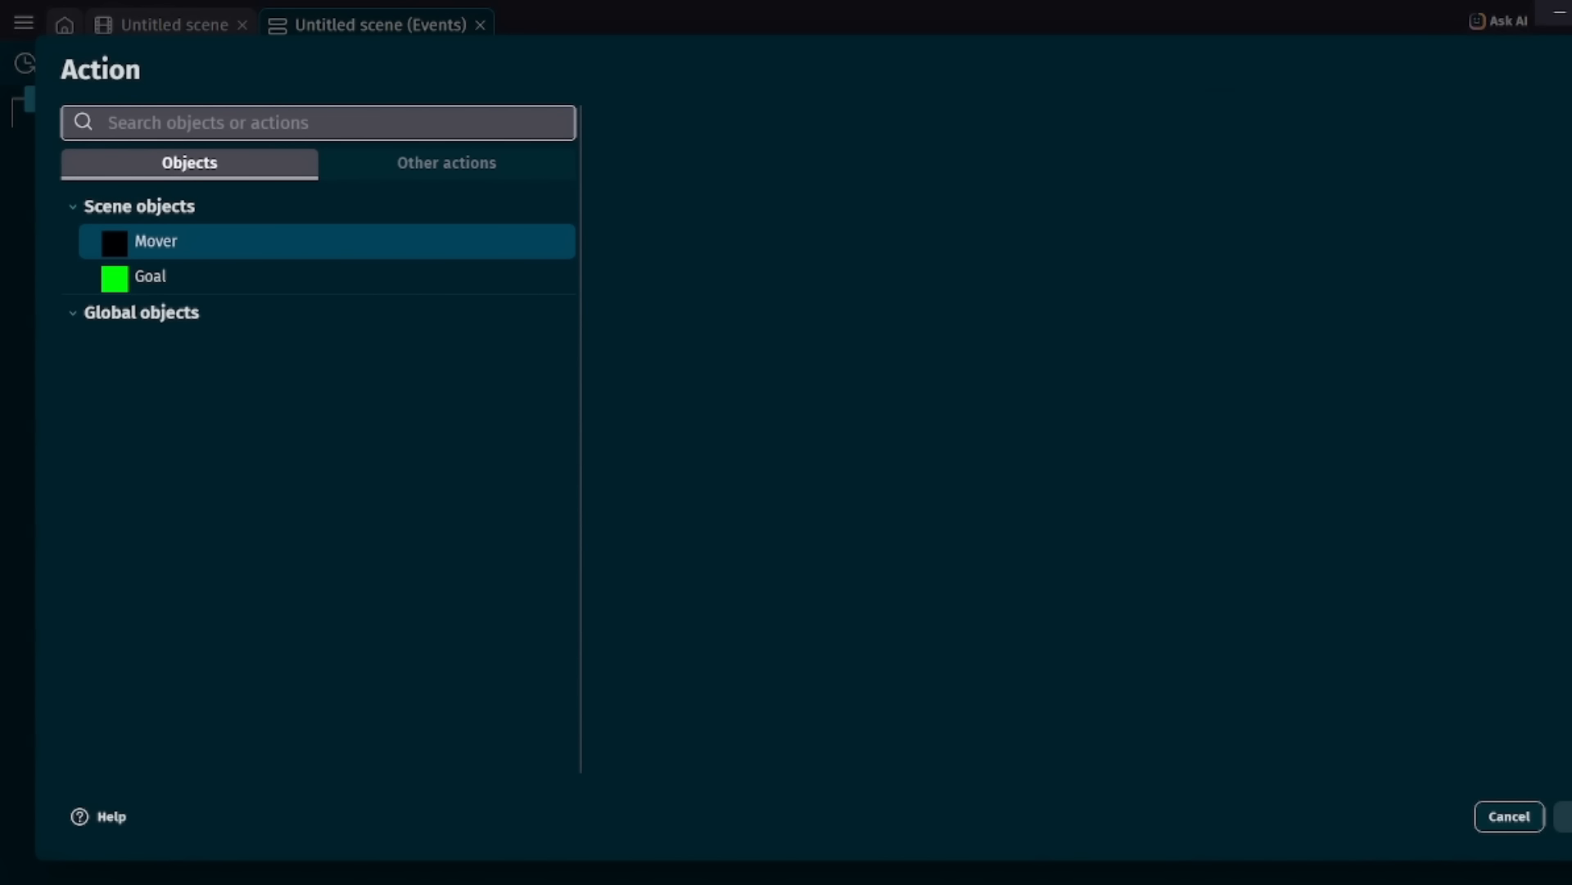
click(327, 242)
scroll(835, 283, down, 5)
scroll(836, 284, down, 15)
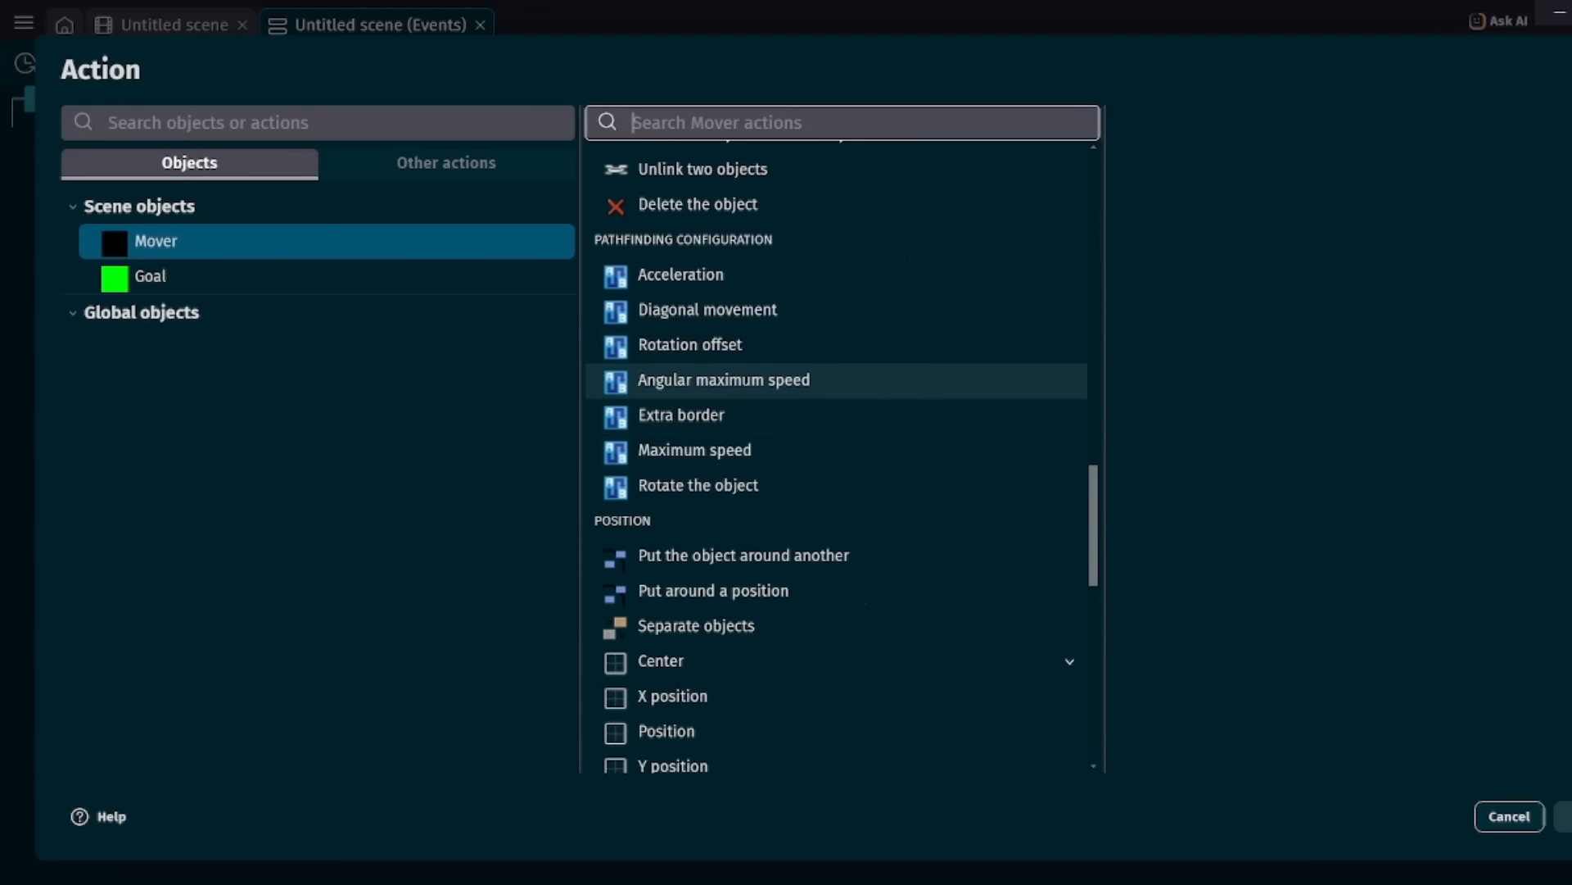
scroll(835, 393, down, 10)
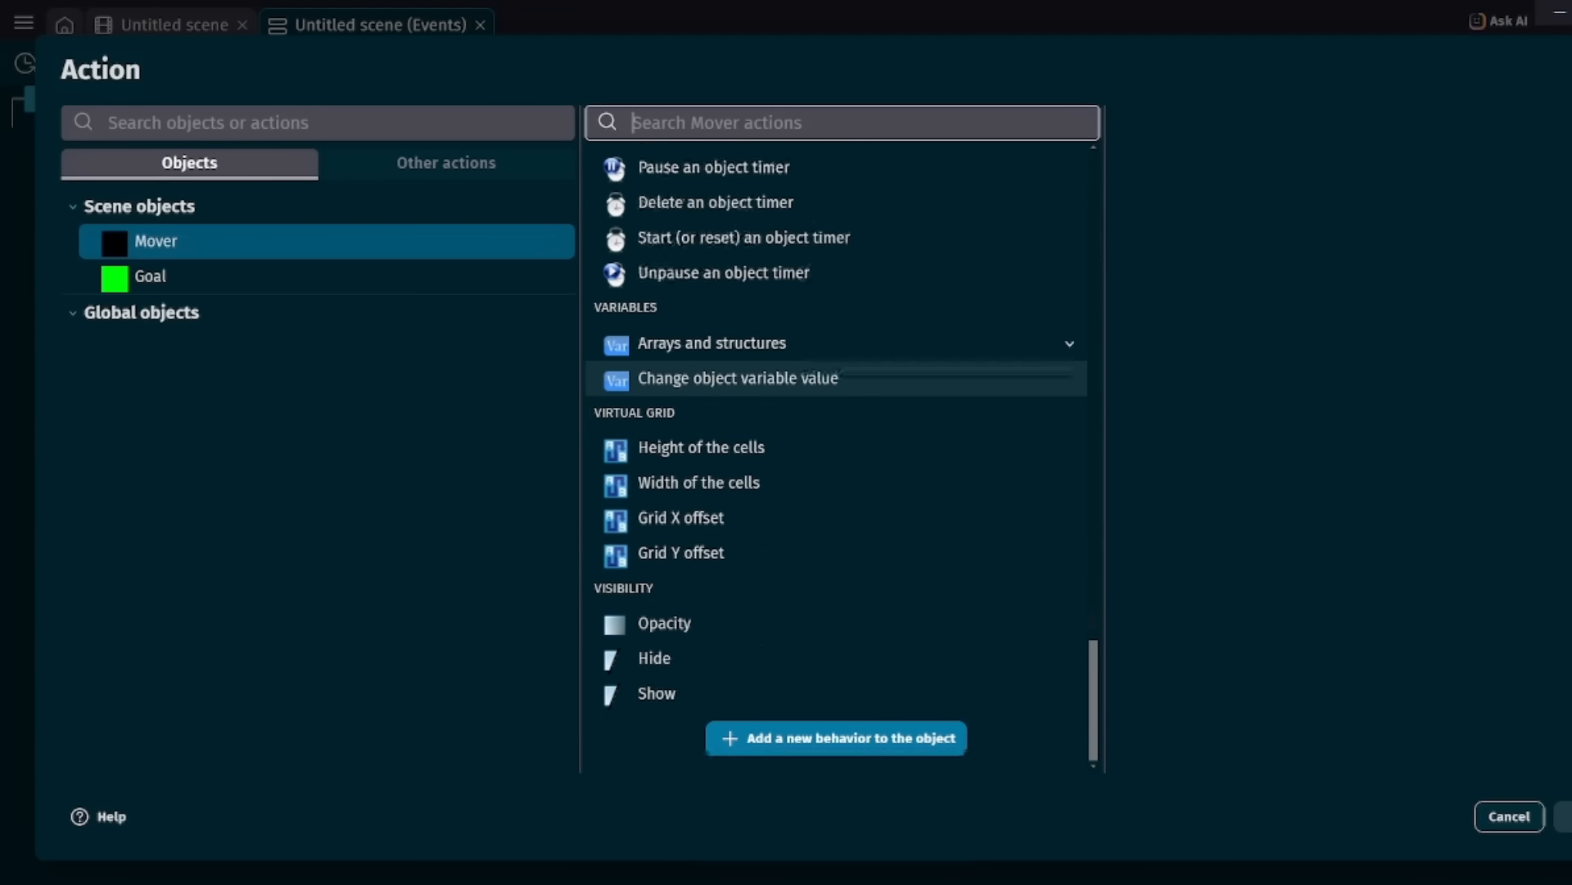
scroll(835, 645, up, 12)
scroll(835, 645, up, 6)
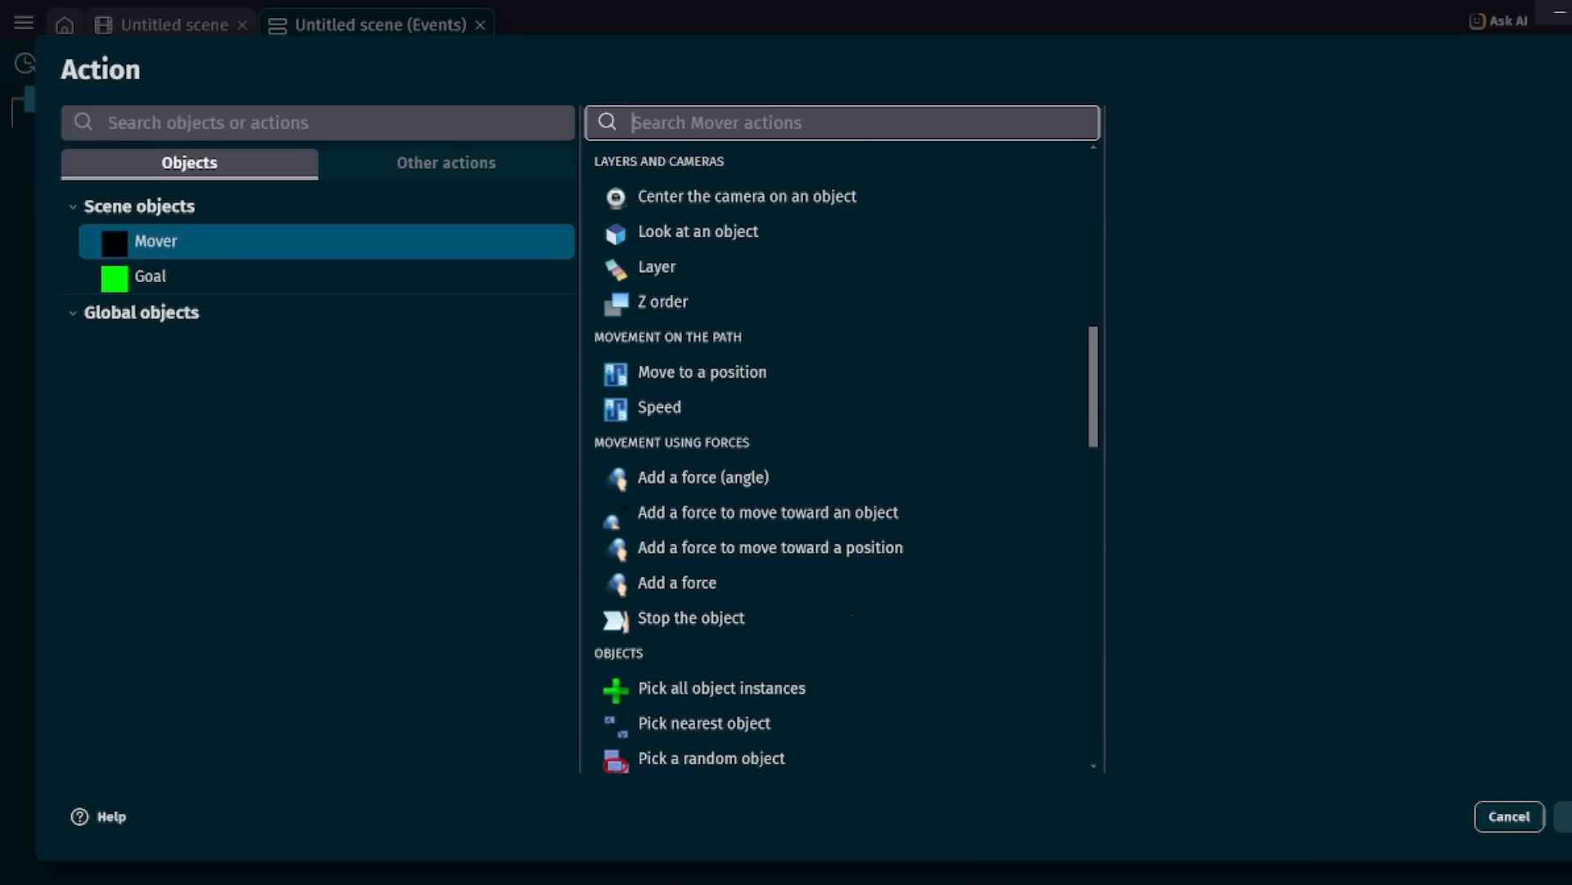
scroll(836, 369, up, 6)
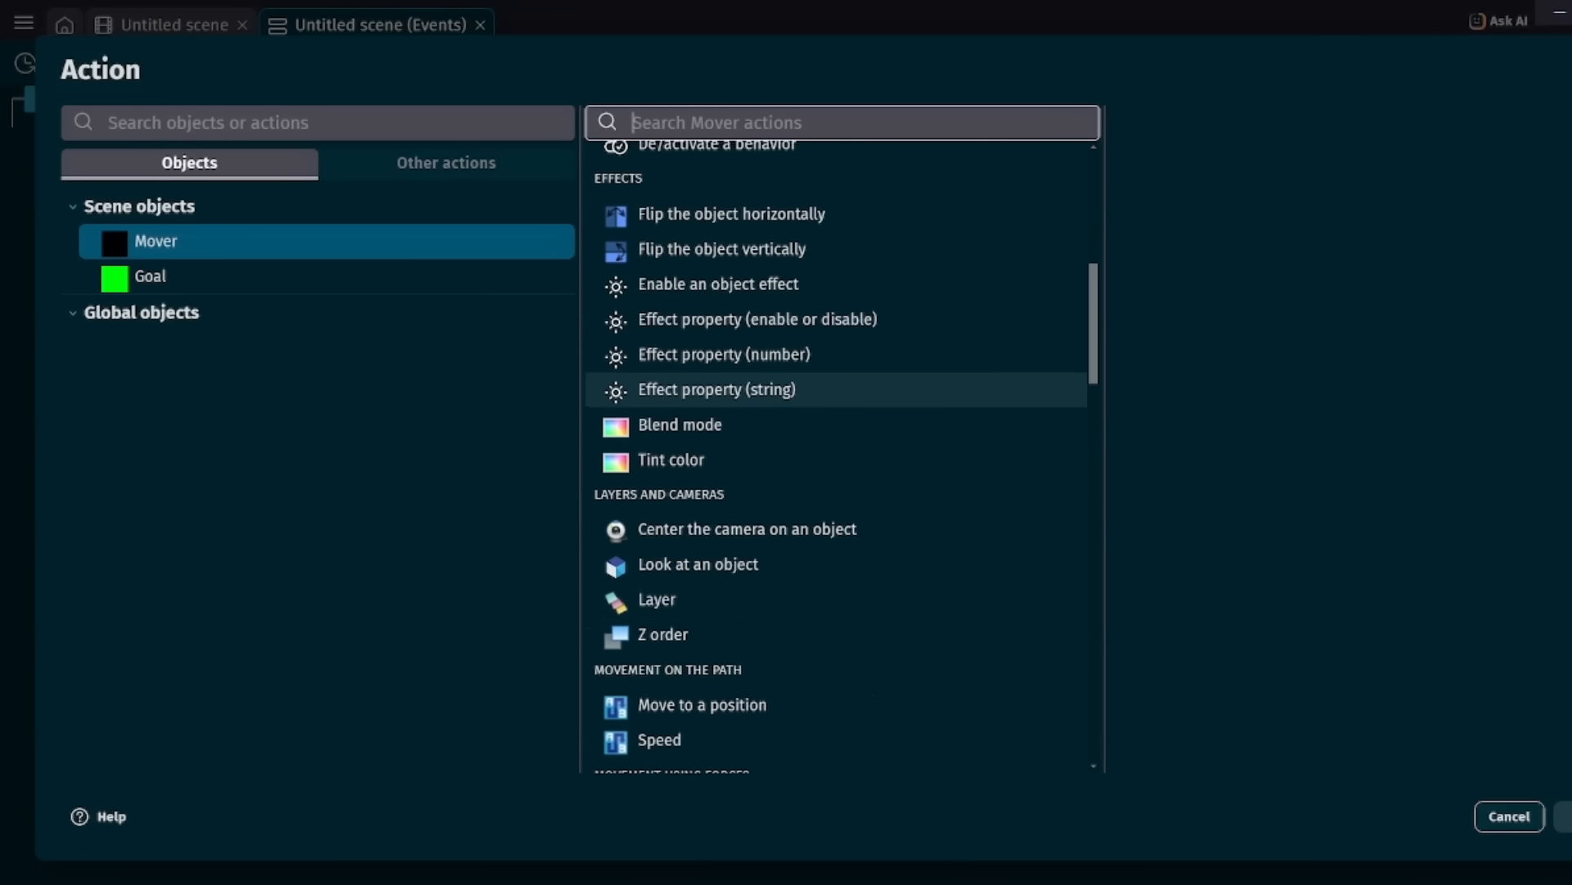
scroll(836, 387, up, 5)
text(mk)
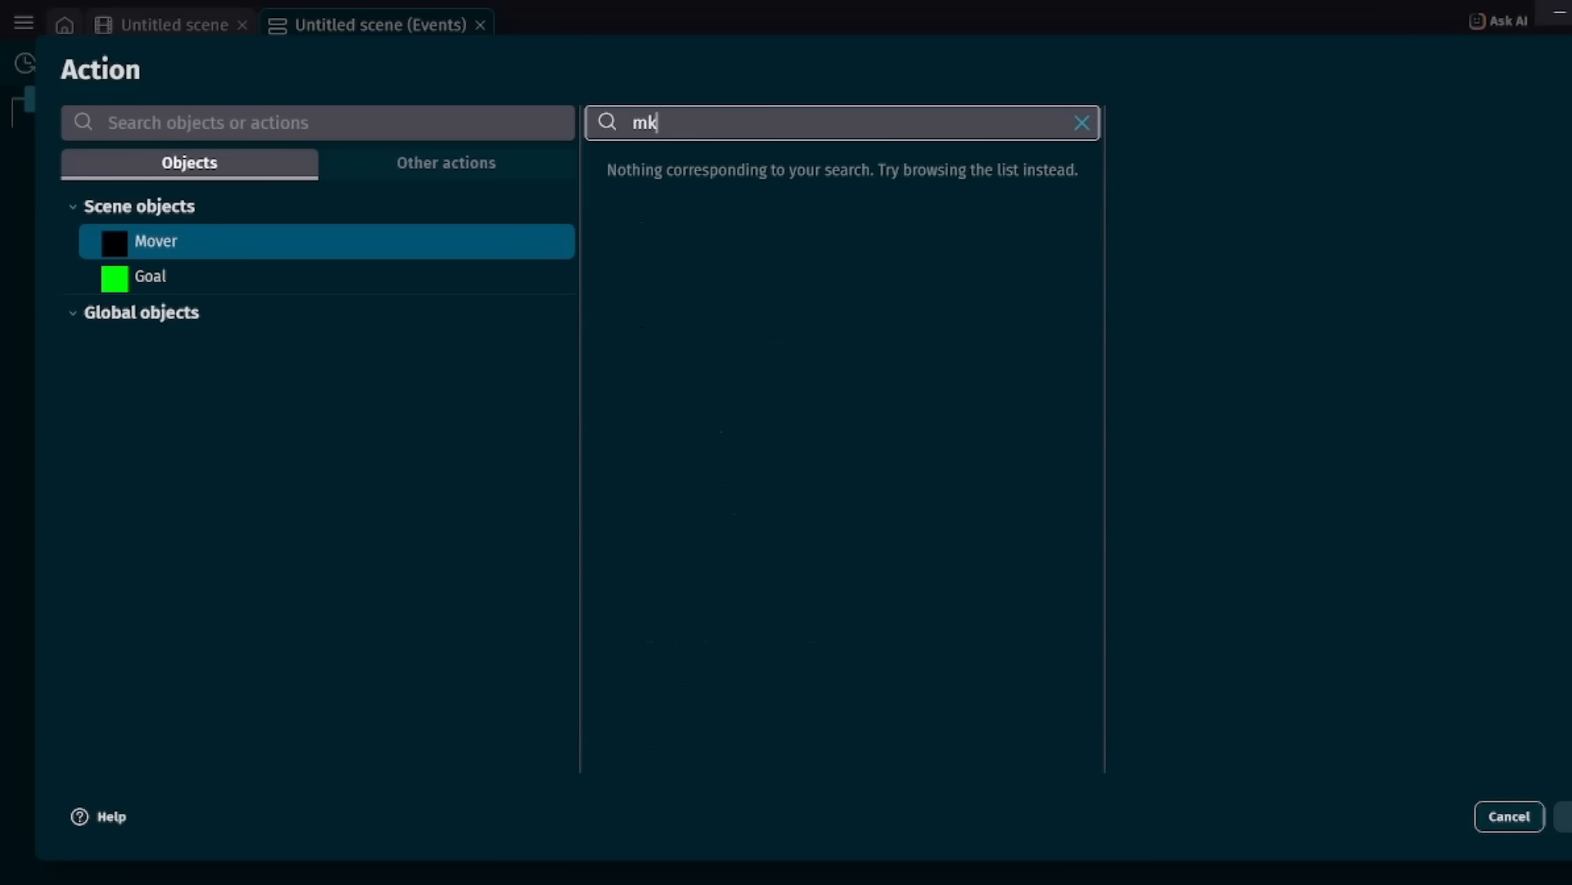
key(BackSpace)
text(ove)
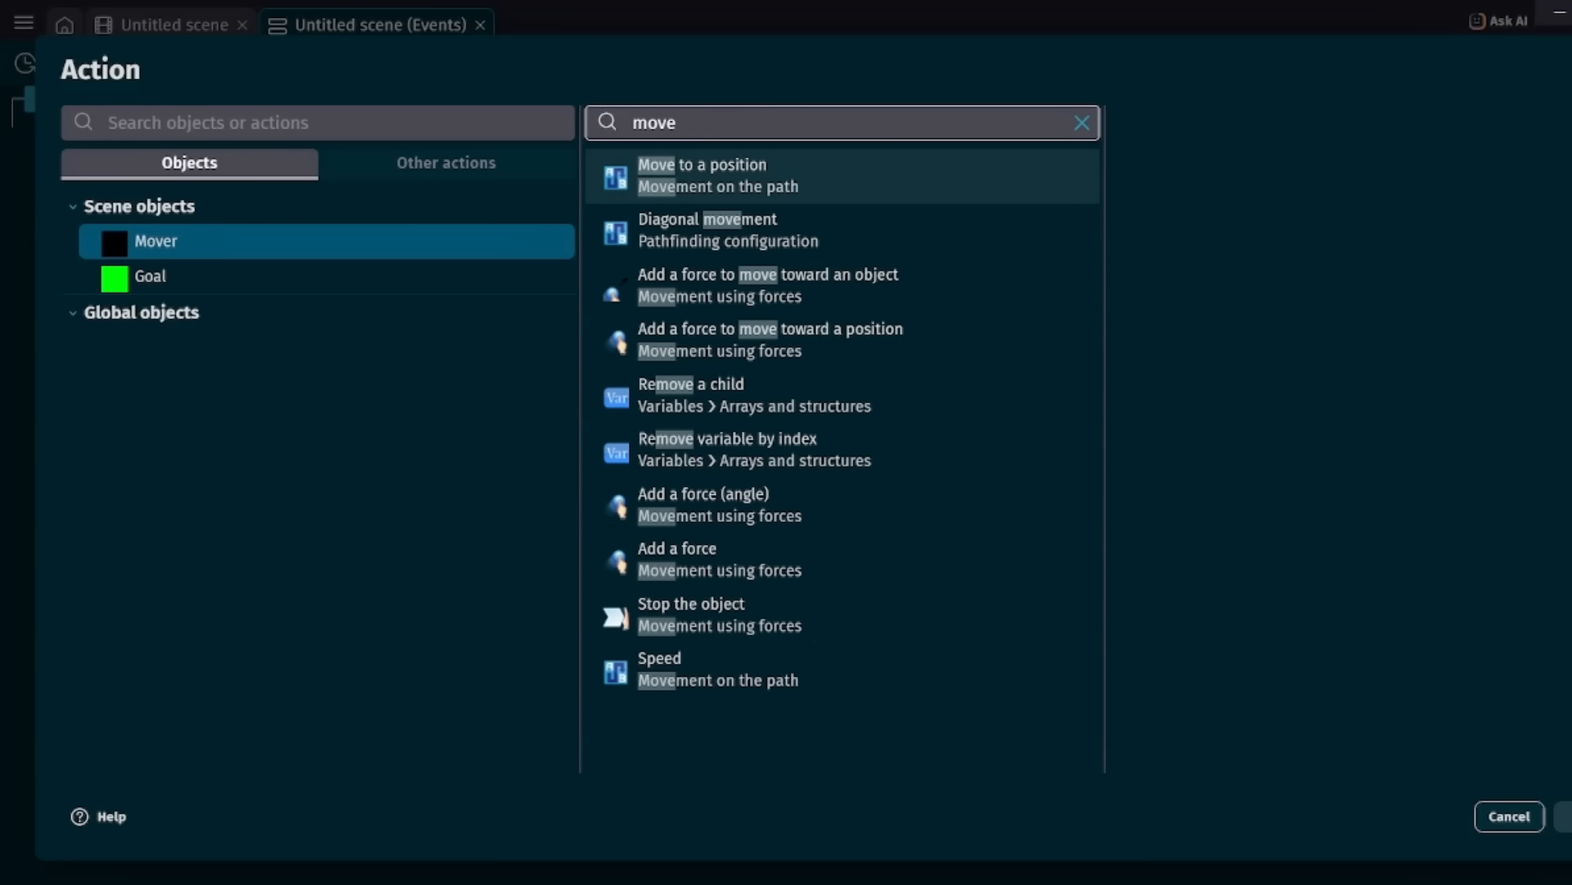
key(Return)
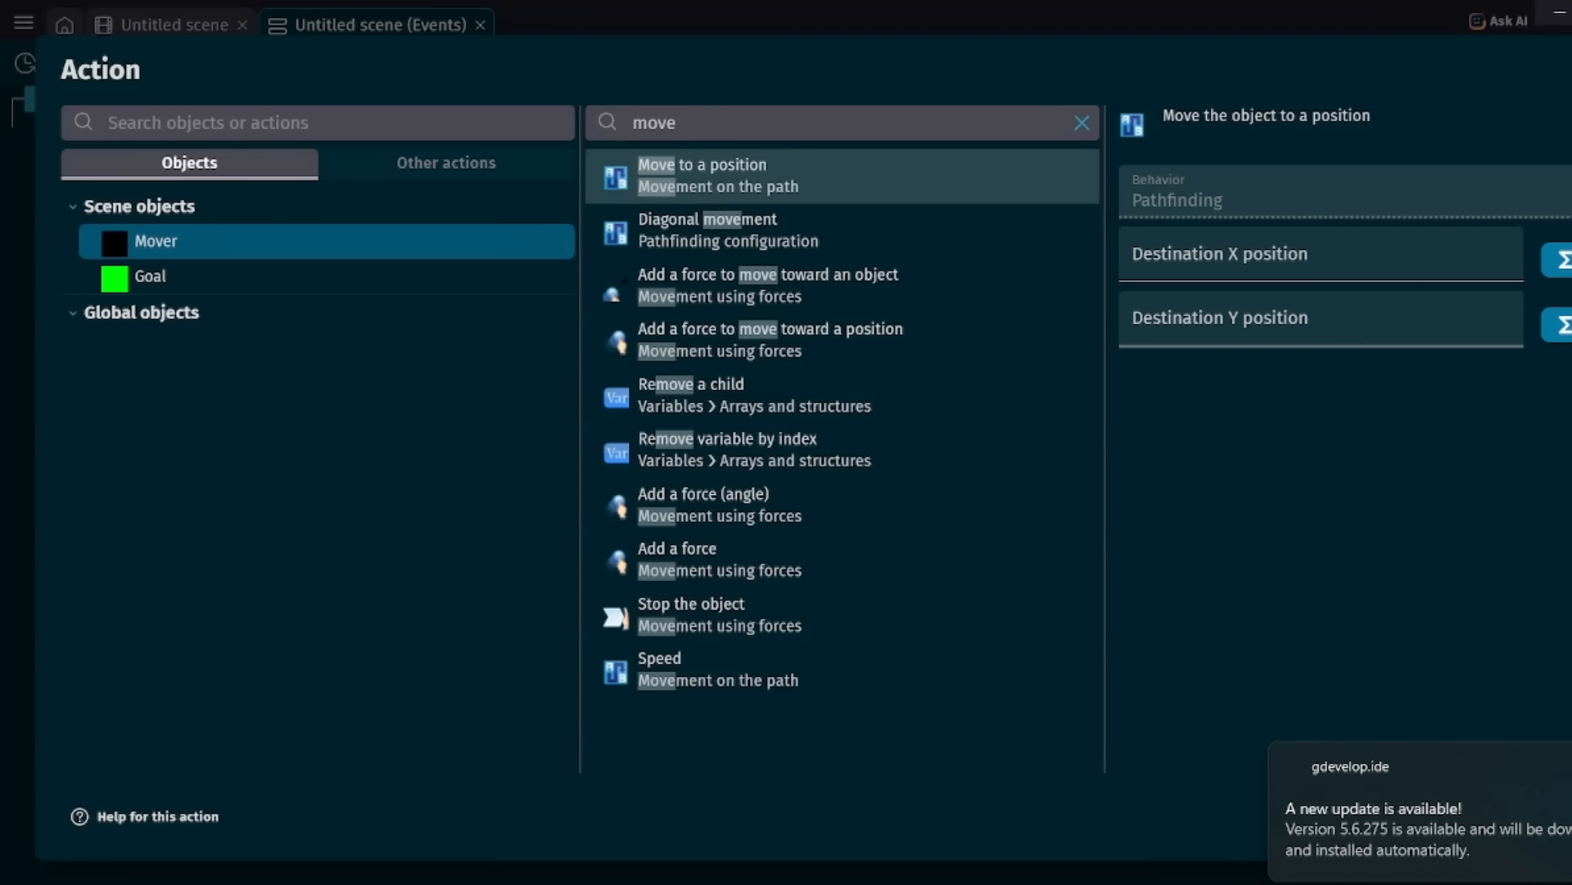
Set the move action's destination to Goal.X() and Goal.Y(), and confirm the action.
click(1320, 254)
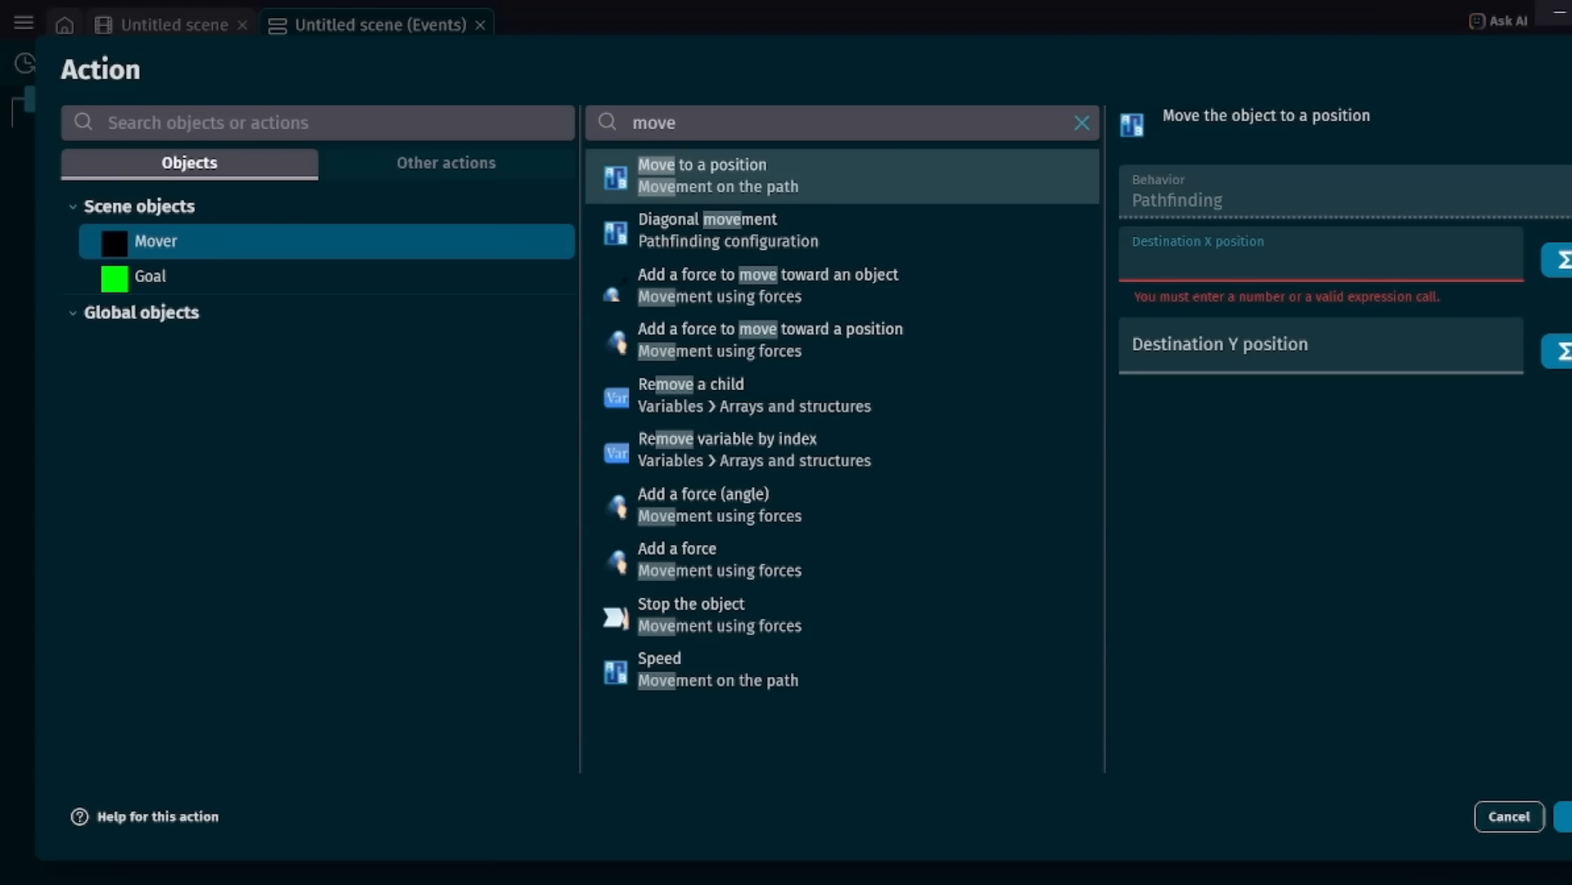
text(Goal.X)
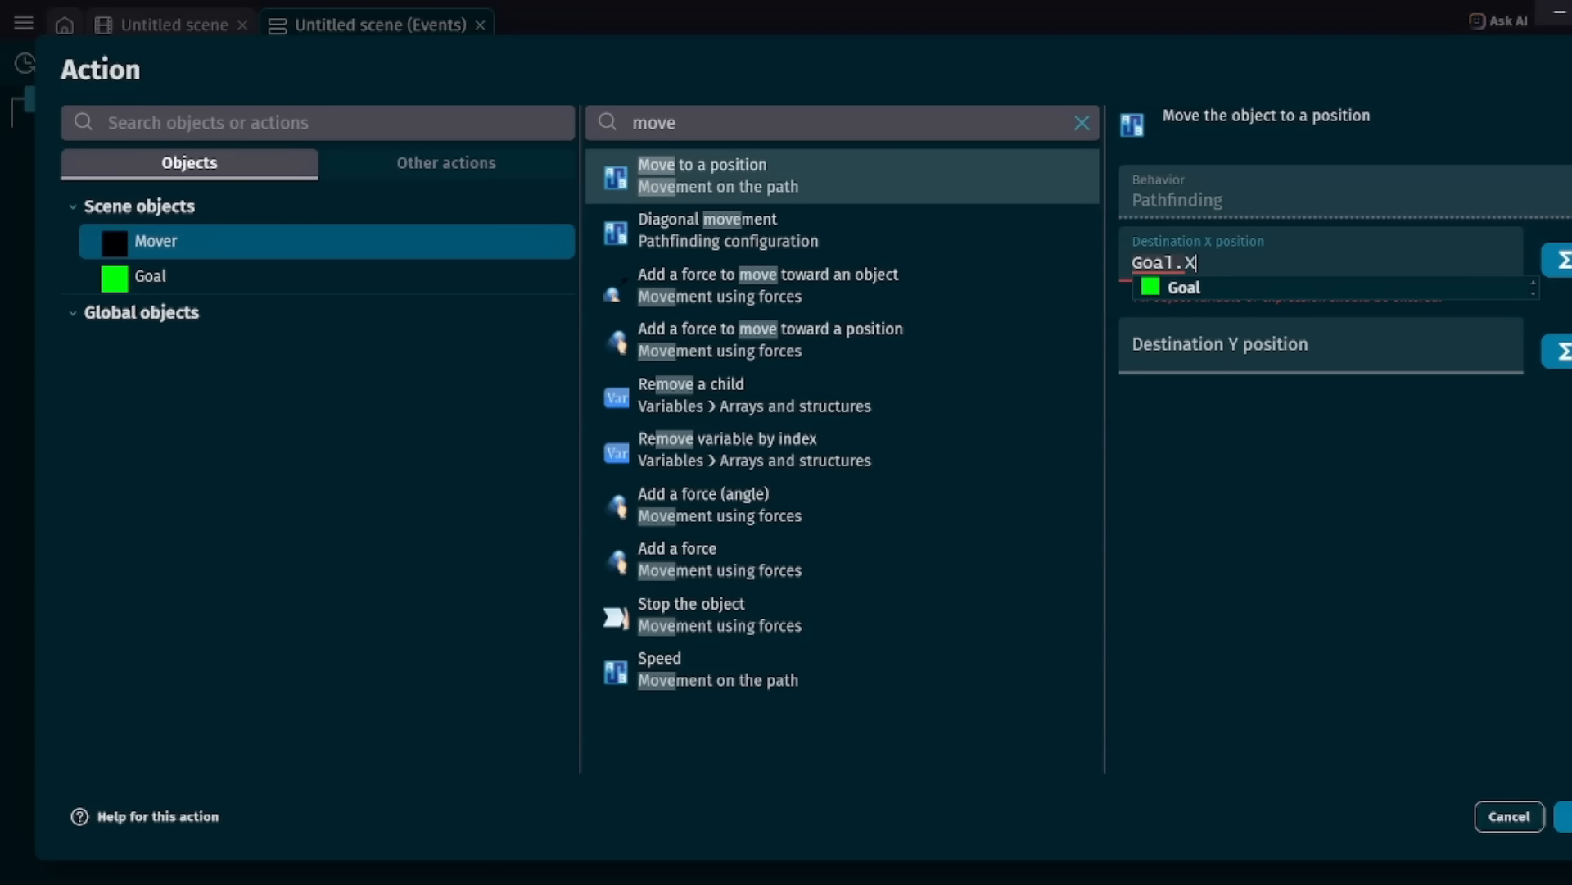
text(())
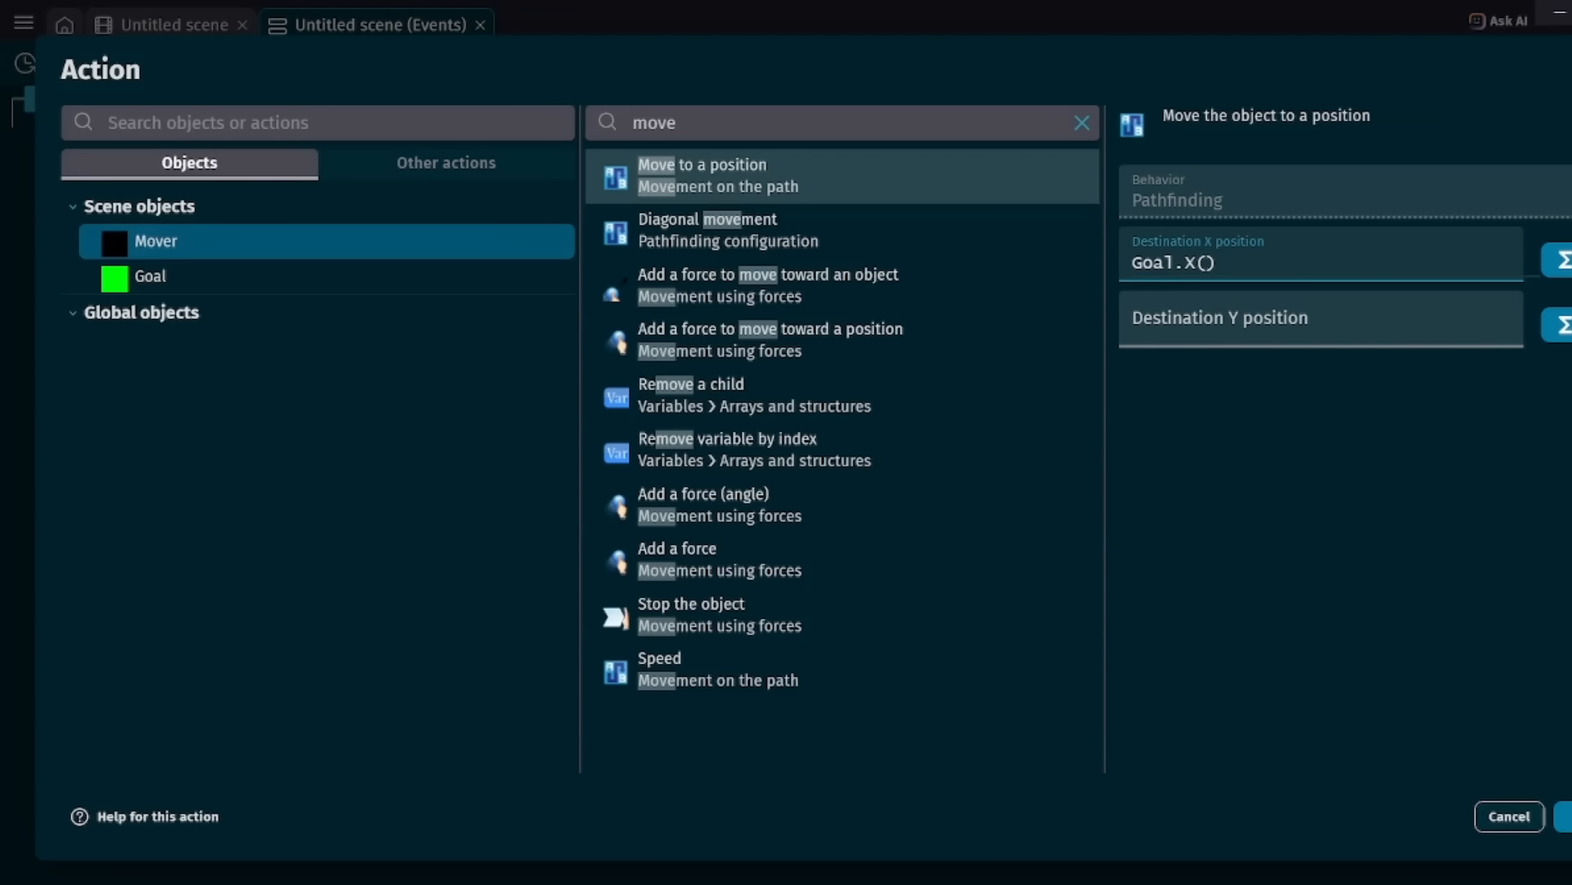
click(1321, 319)
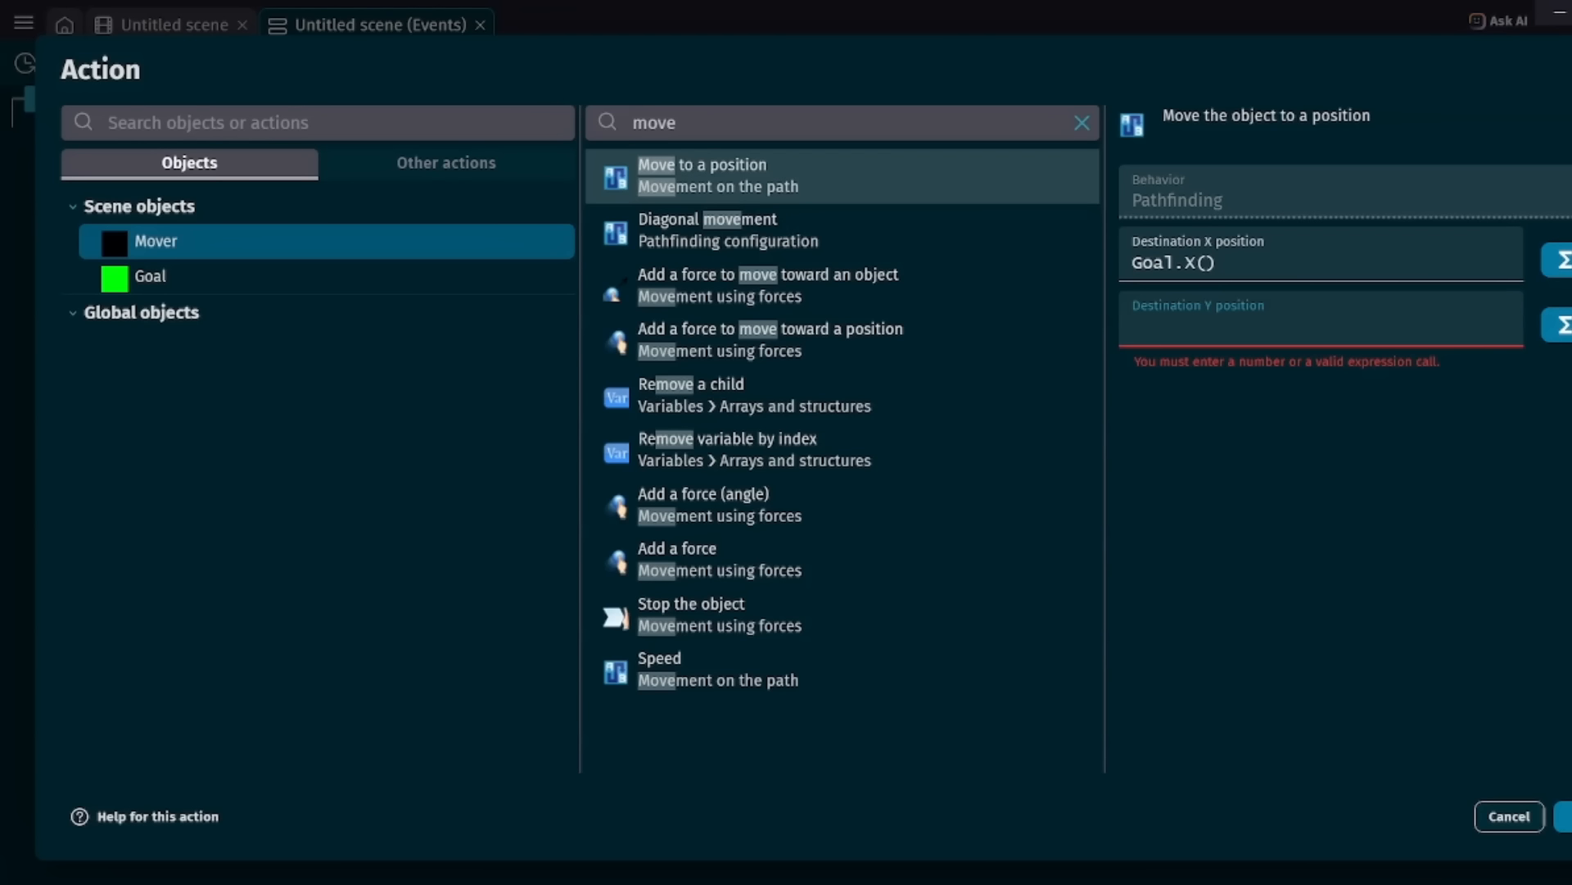
text(Goal)
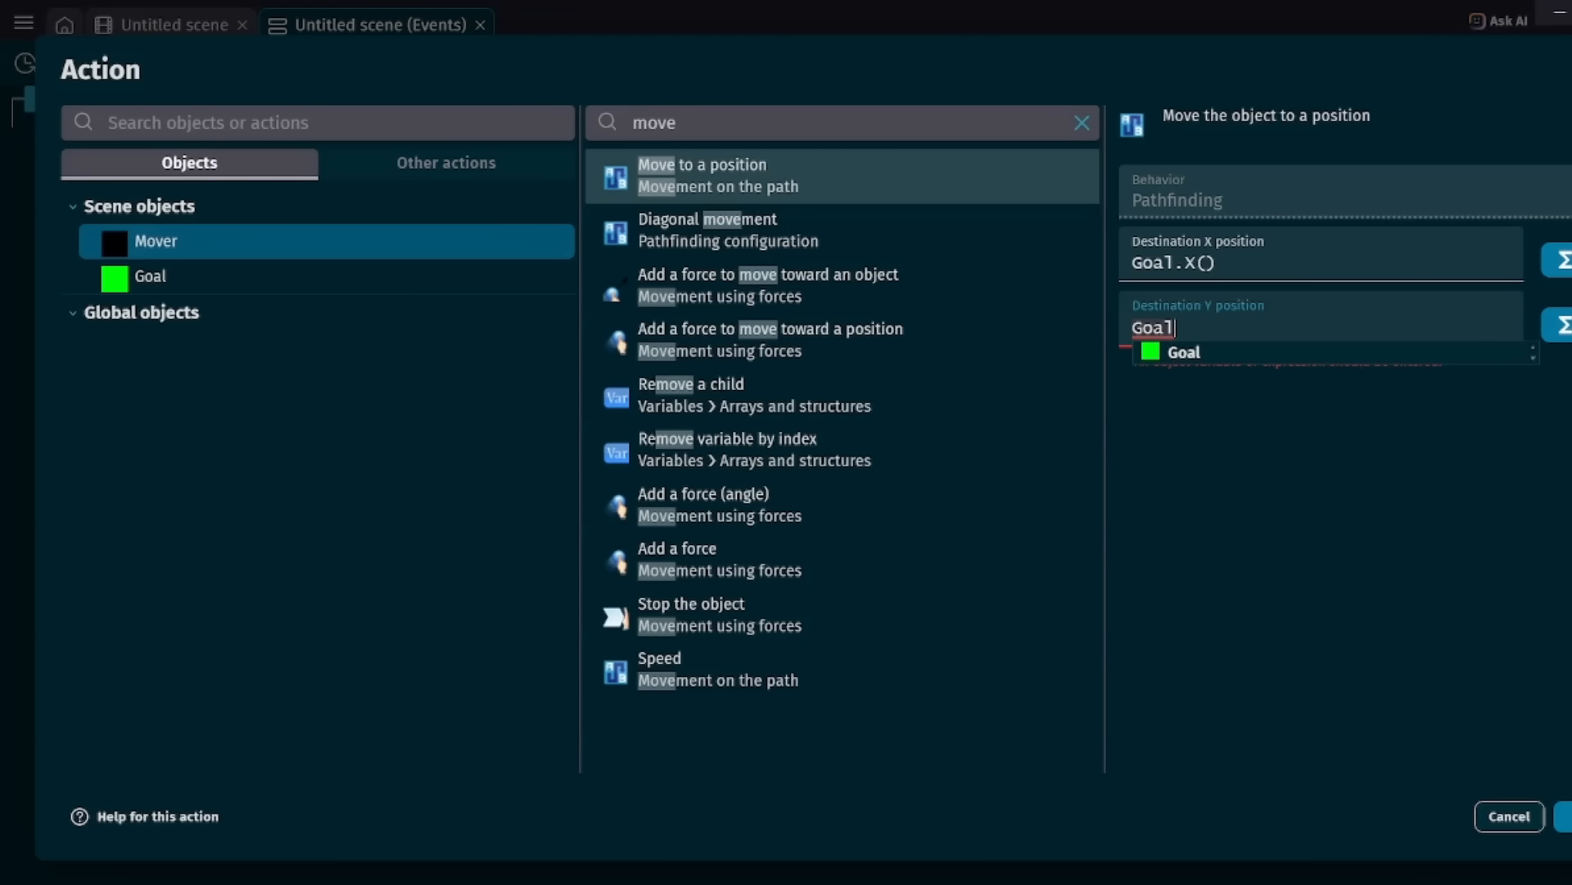
text(.Y())
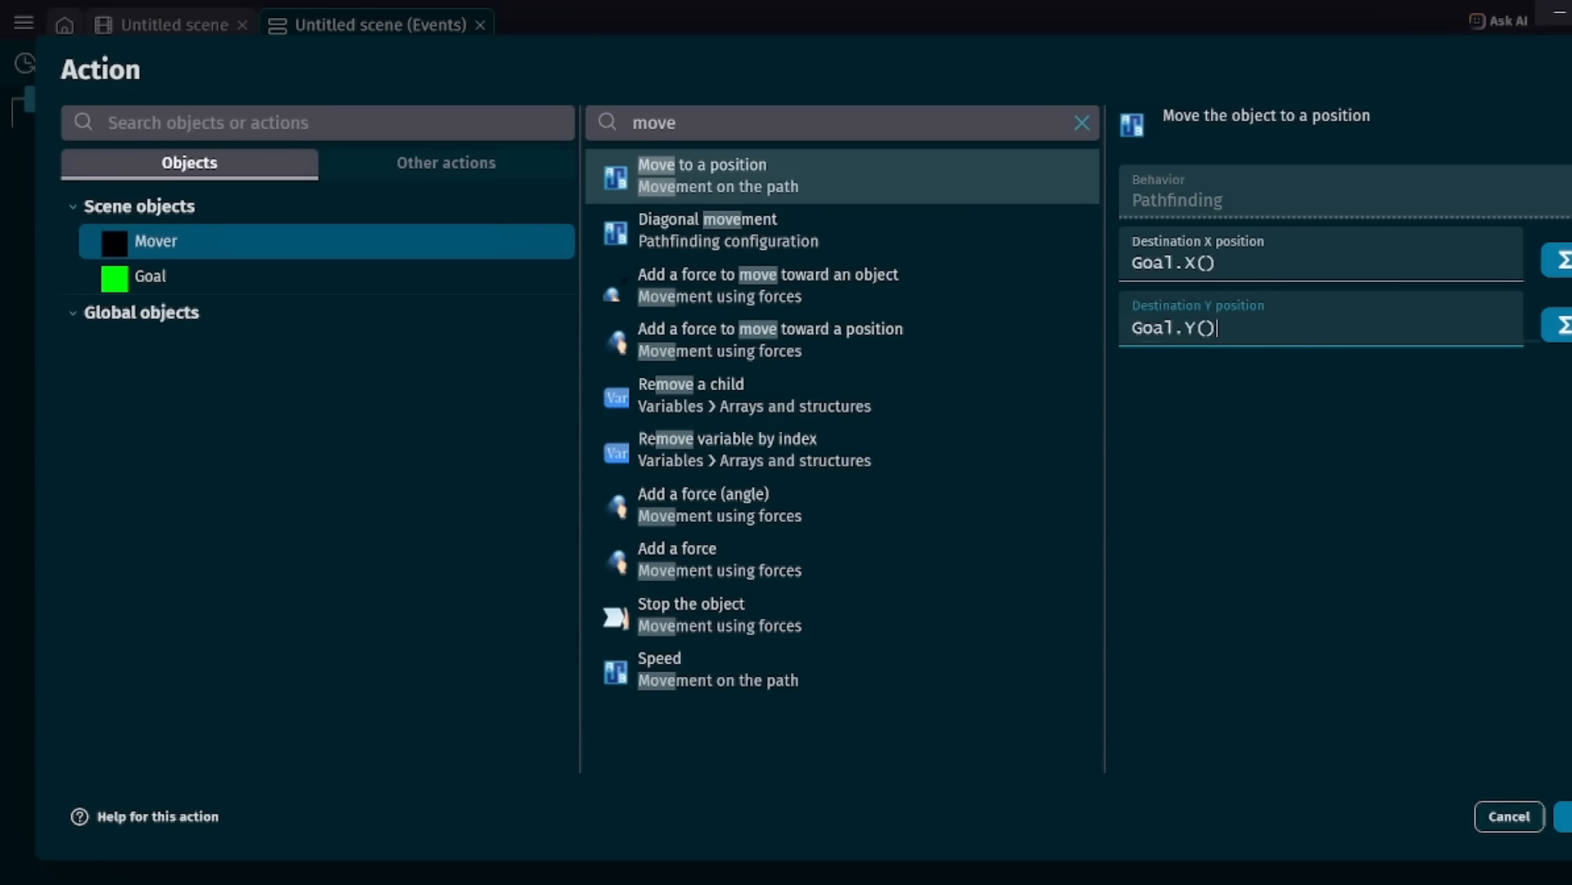
click(1564, 816)
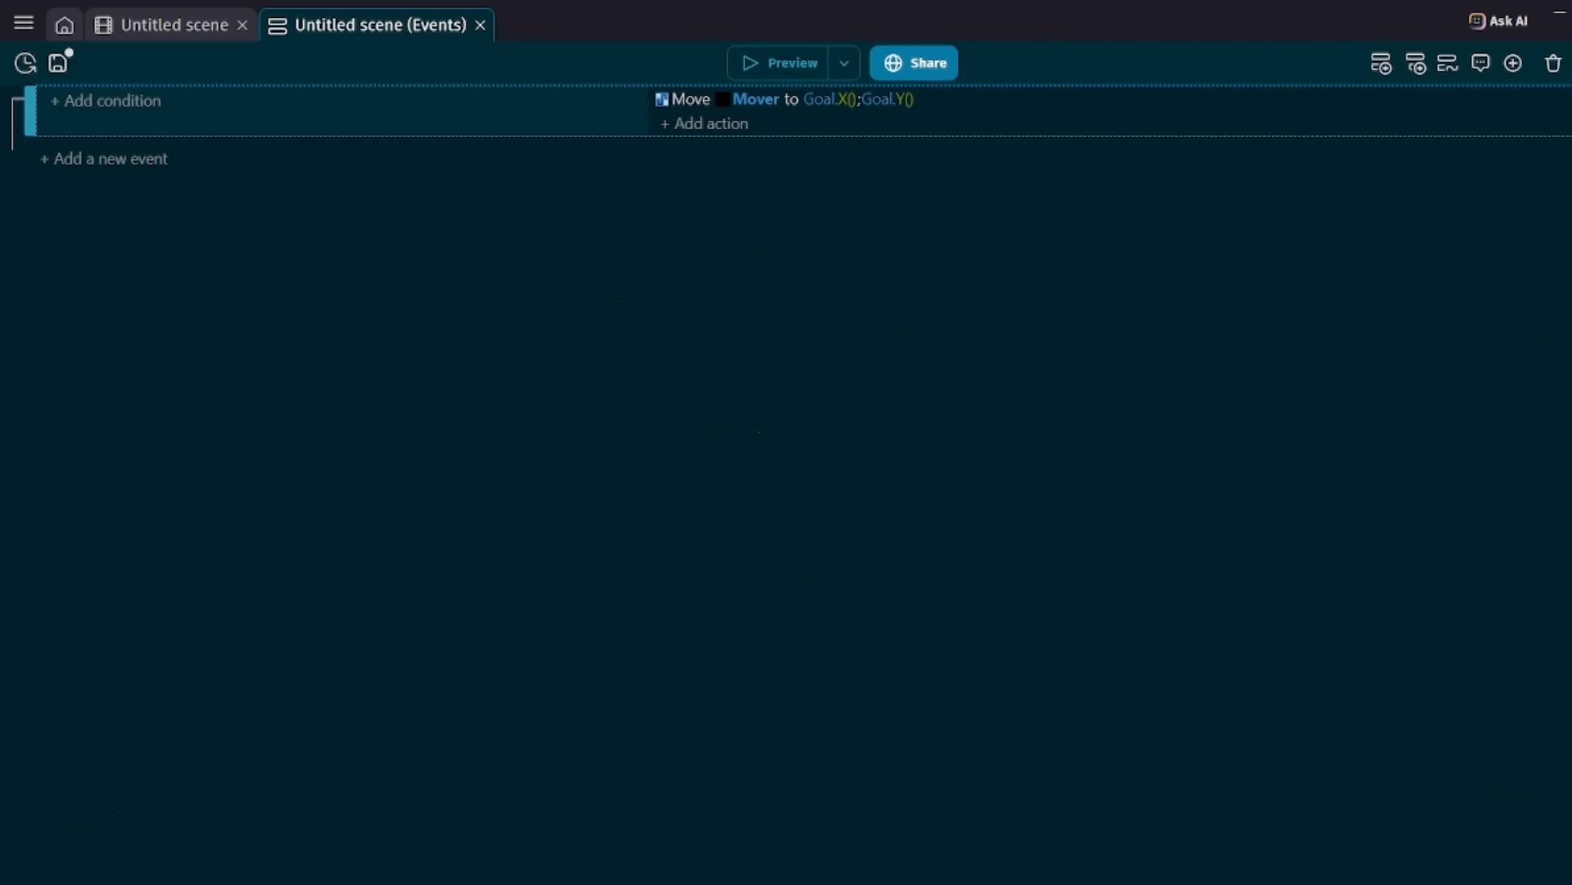
Preview the game to test Mover following Goal, close the preview, and save the project.
click(777, 63)
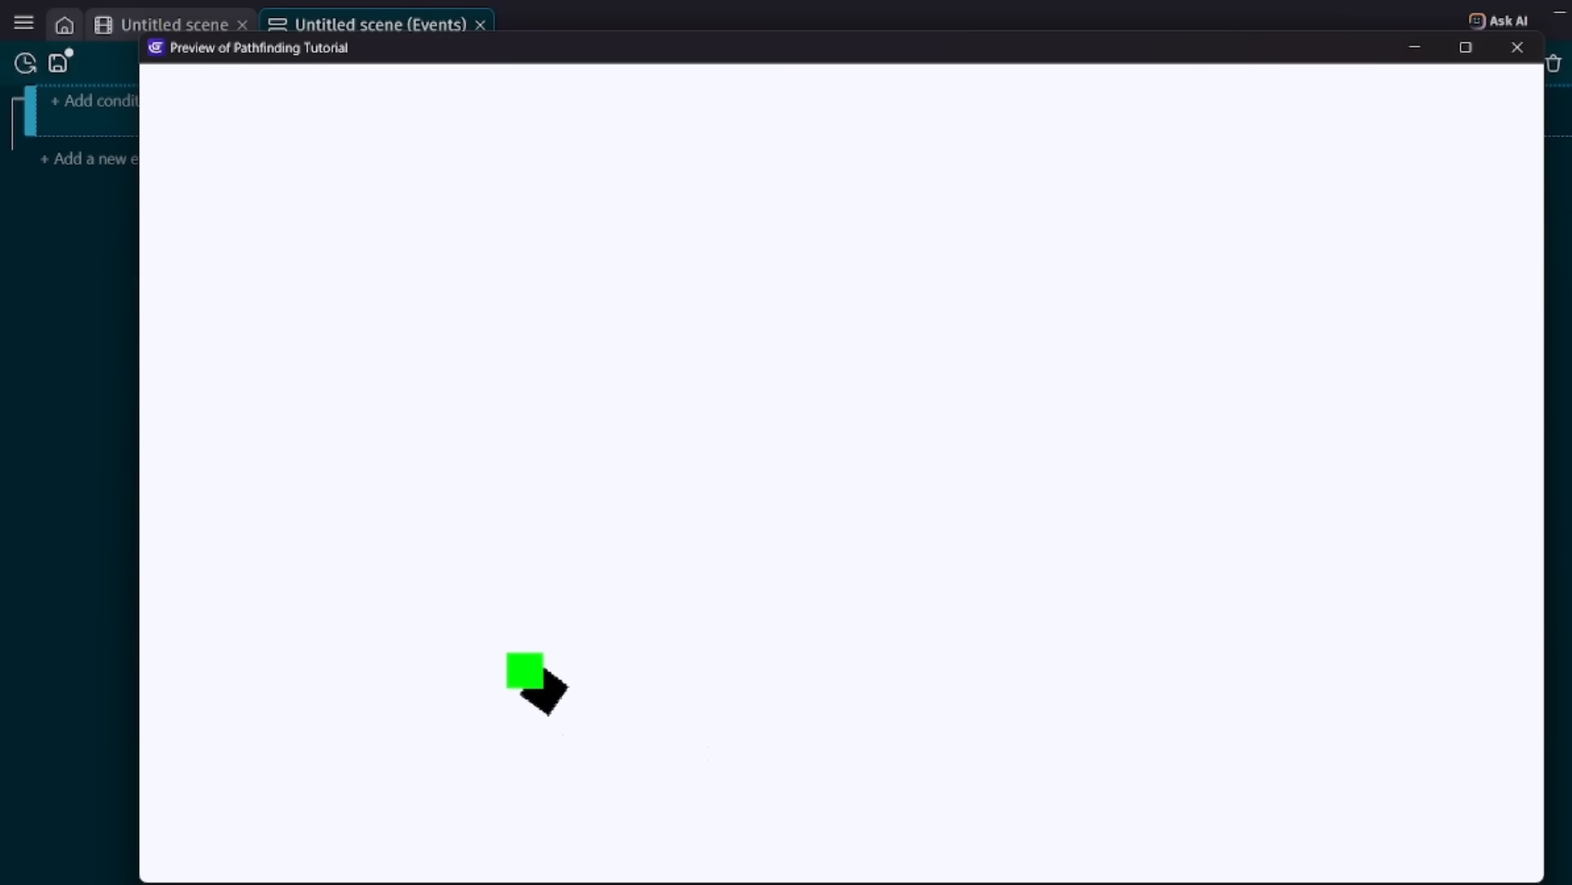
click(1517, 47)
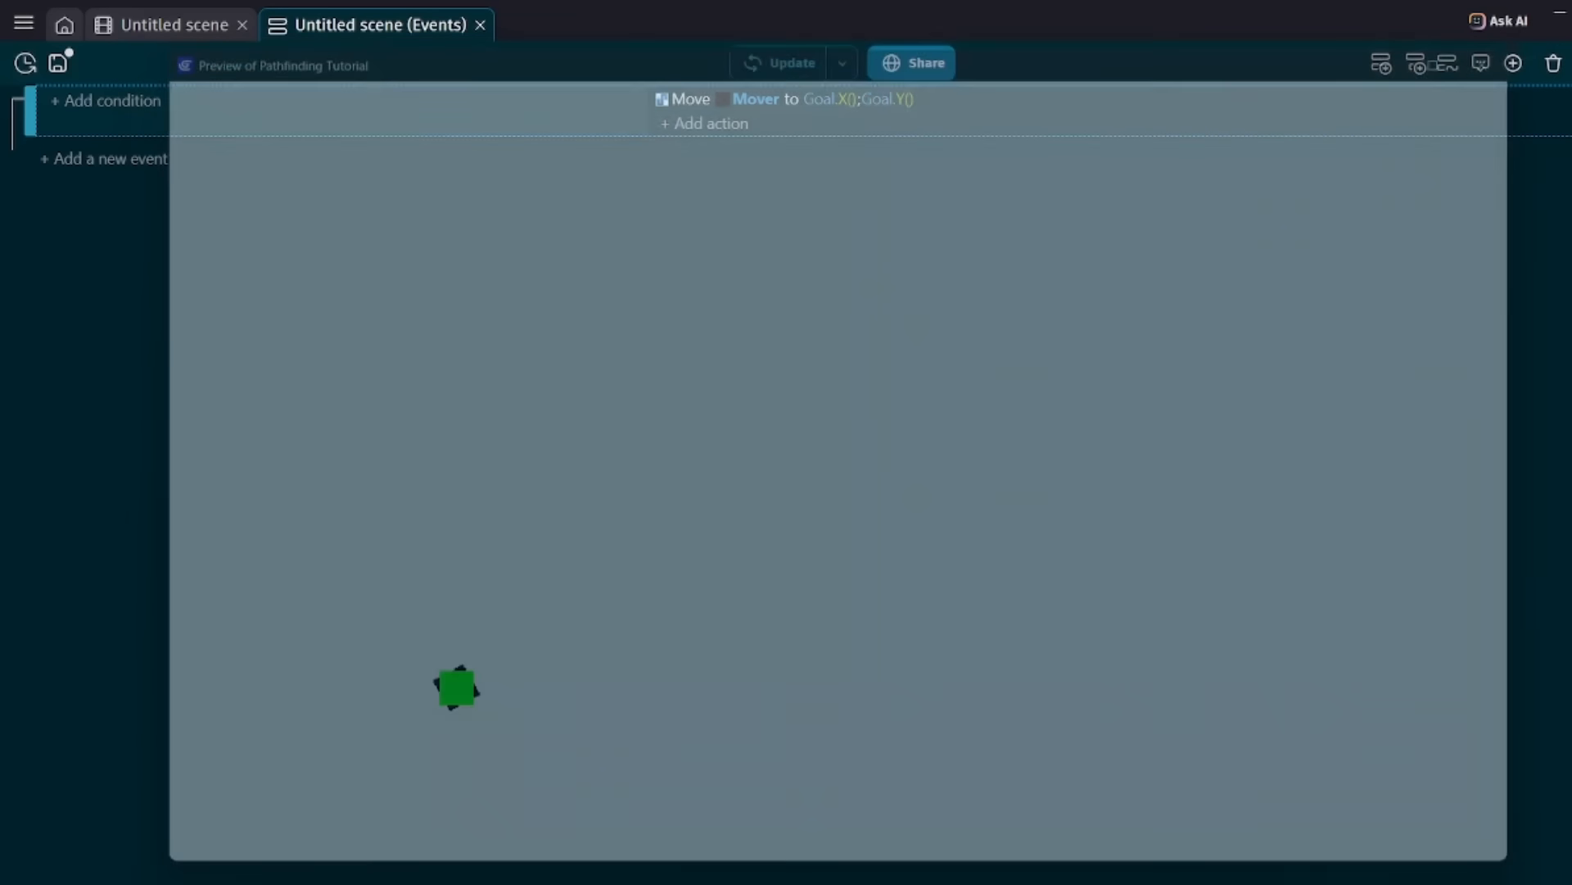
key(ctrl+s)
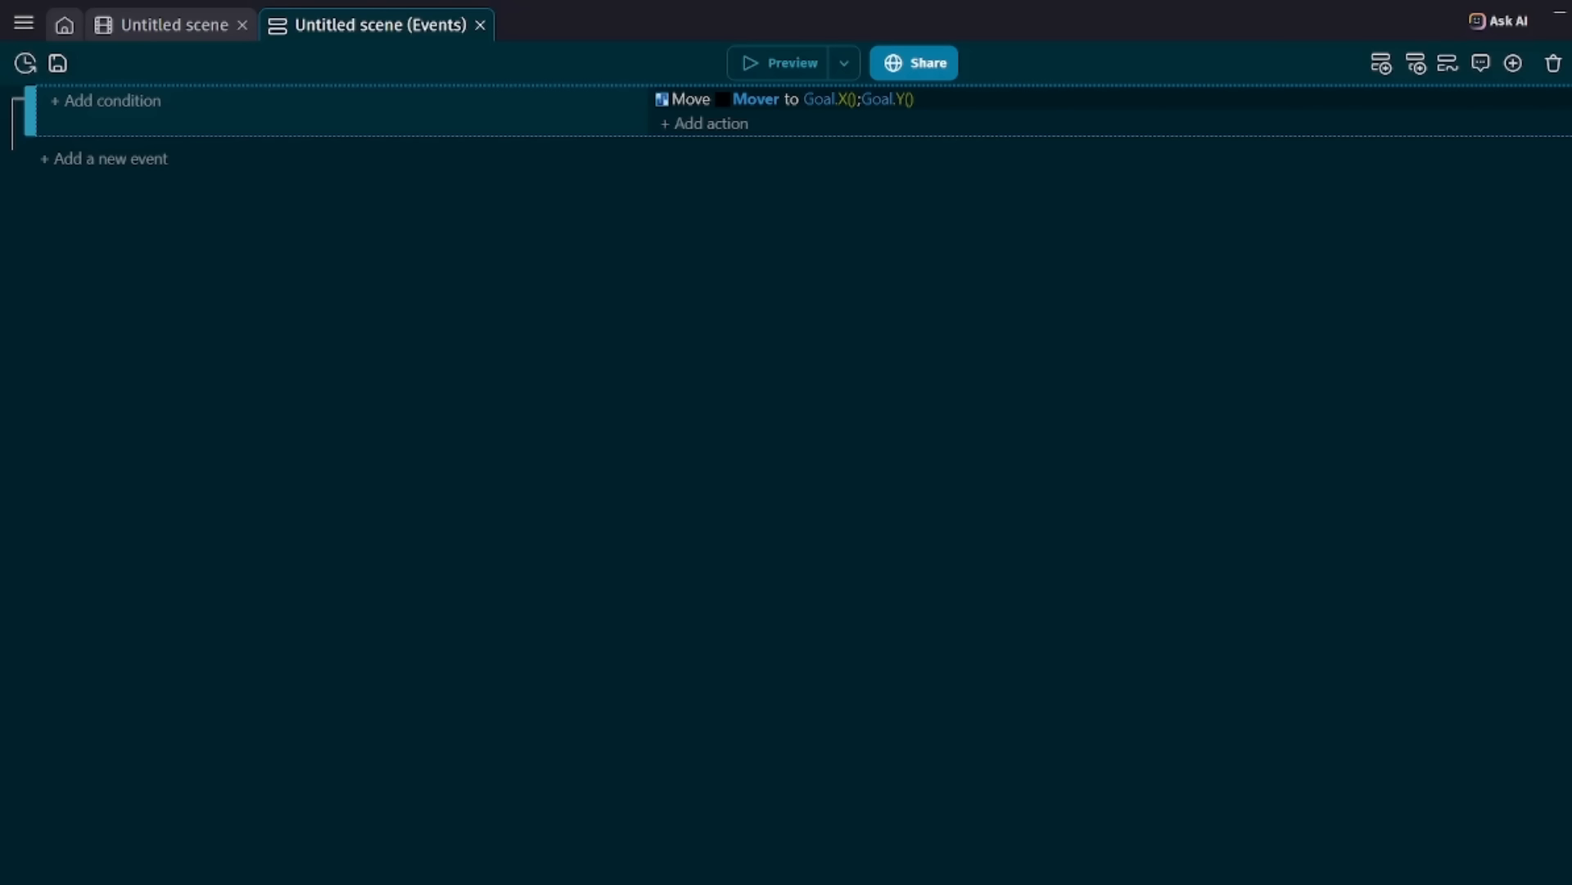
Set the maximum speed of the Mover object's Pathfinding behavior to 300.
click(175, 25)
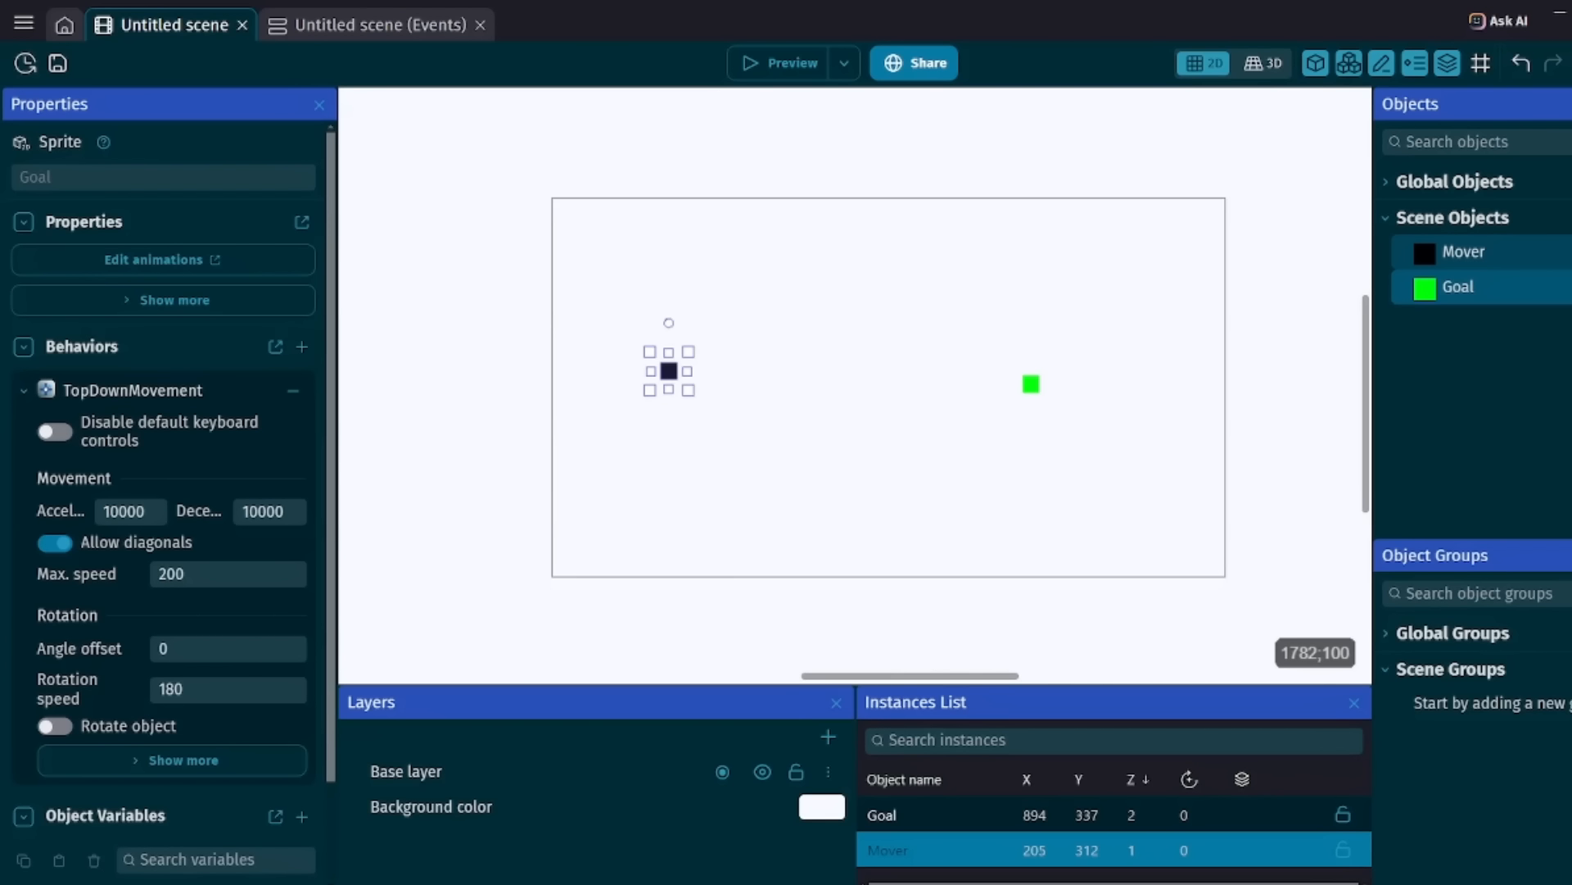
double_click(1491, 250)
click(672, 119)
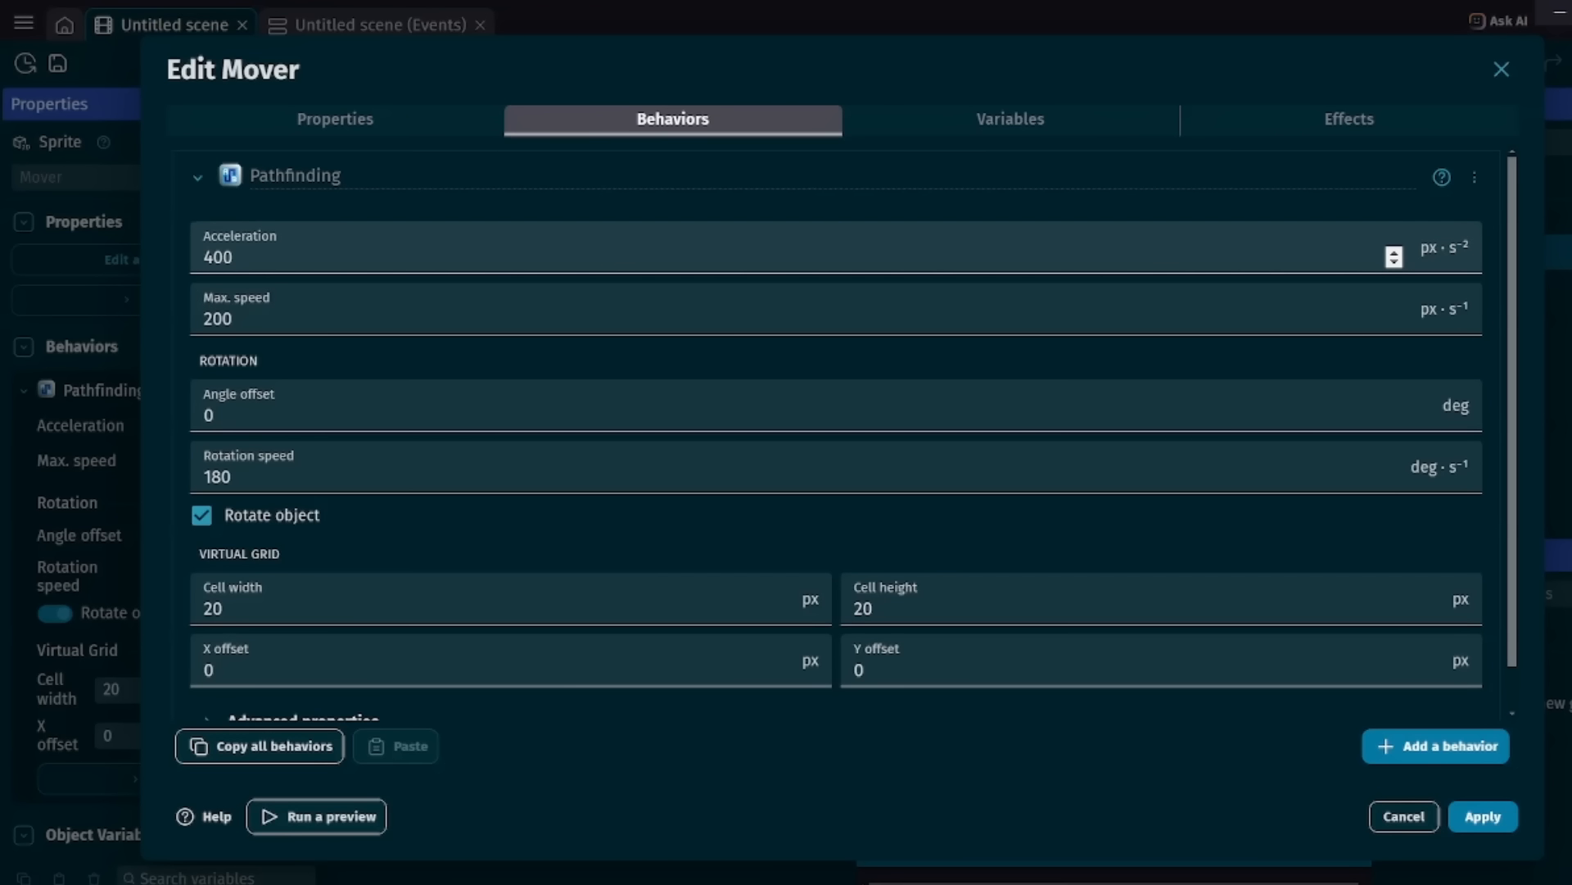
click(235, 258)
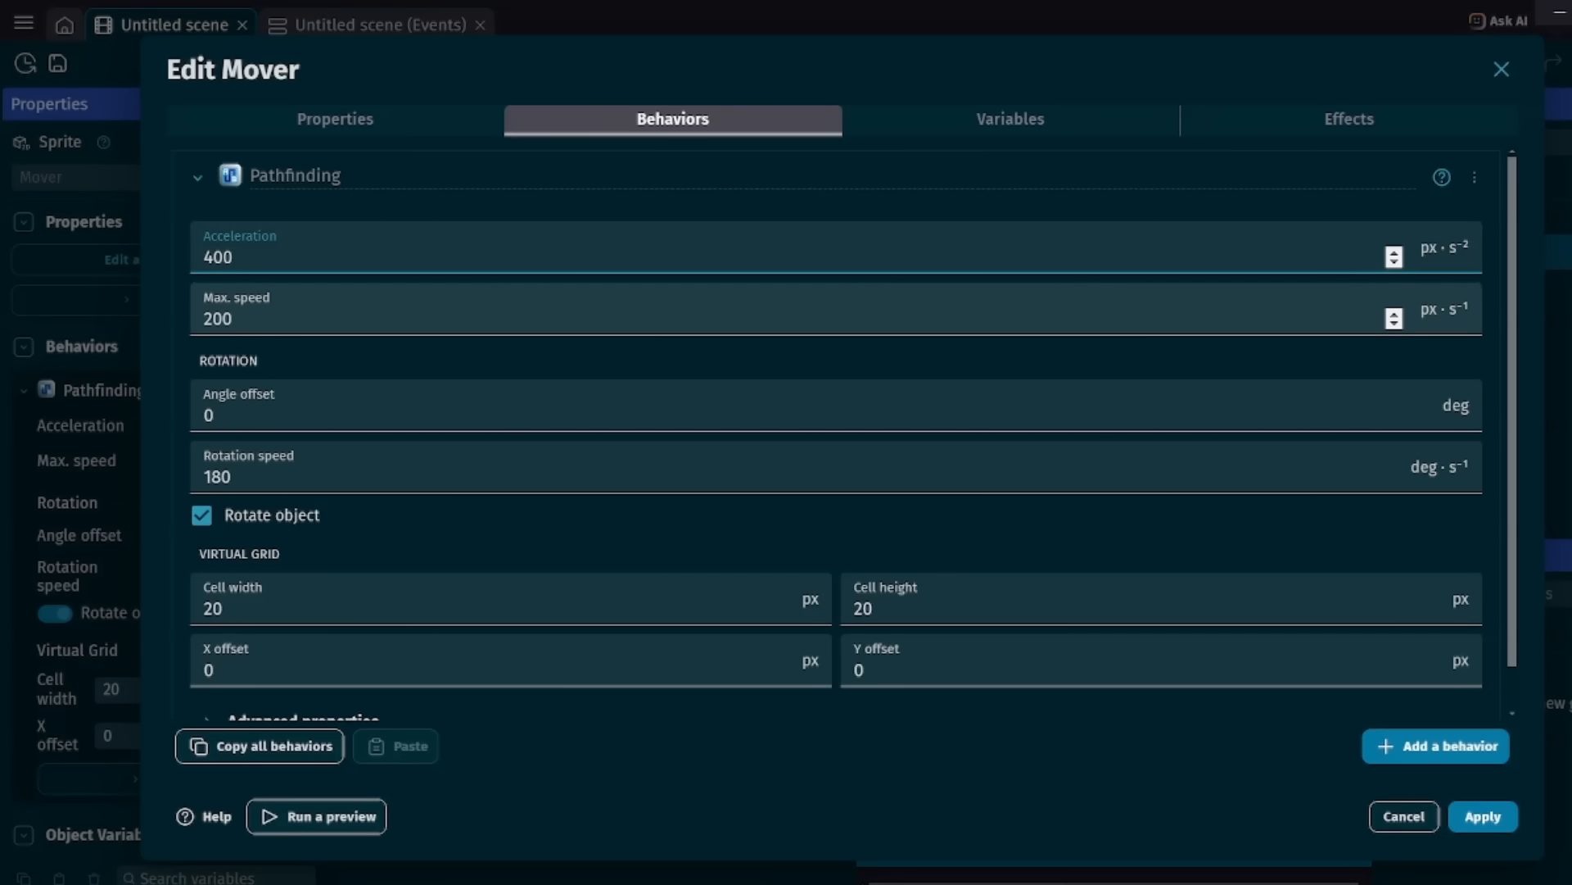
click(234, 319)
key(BackSpace)
key(BackSpace)
key(BackSpace)
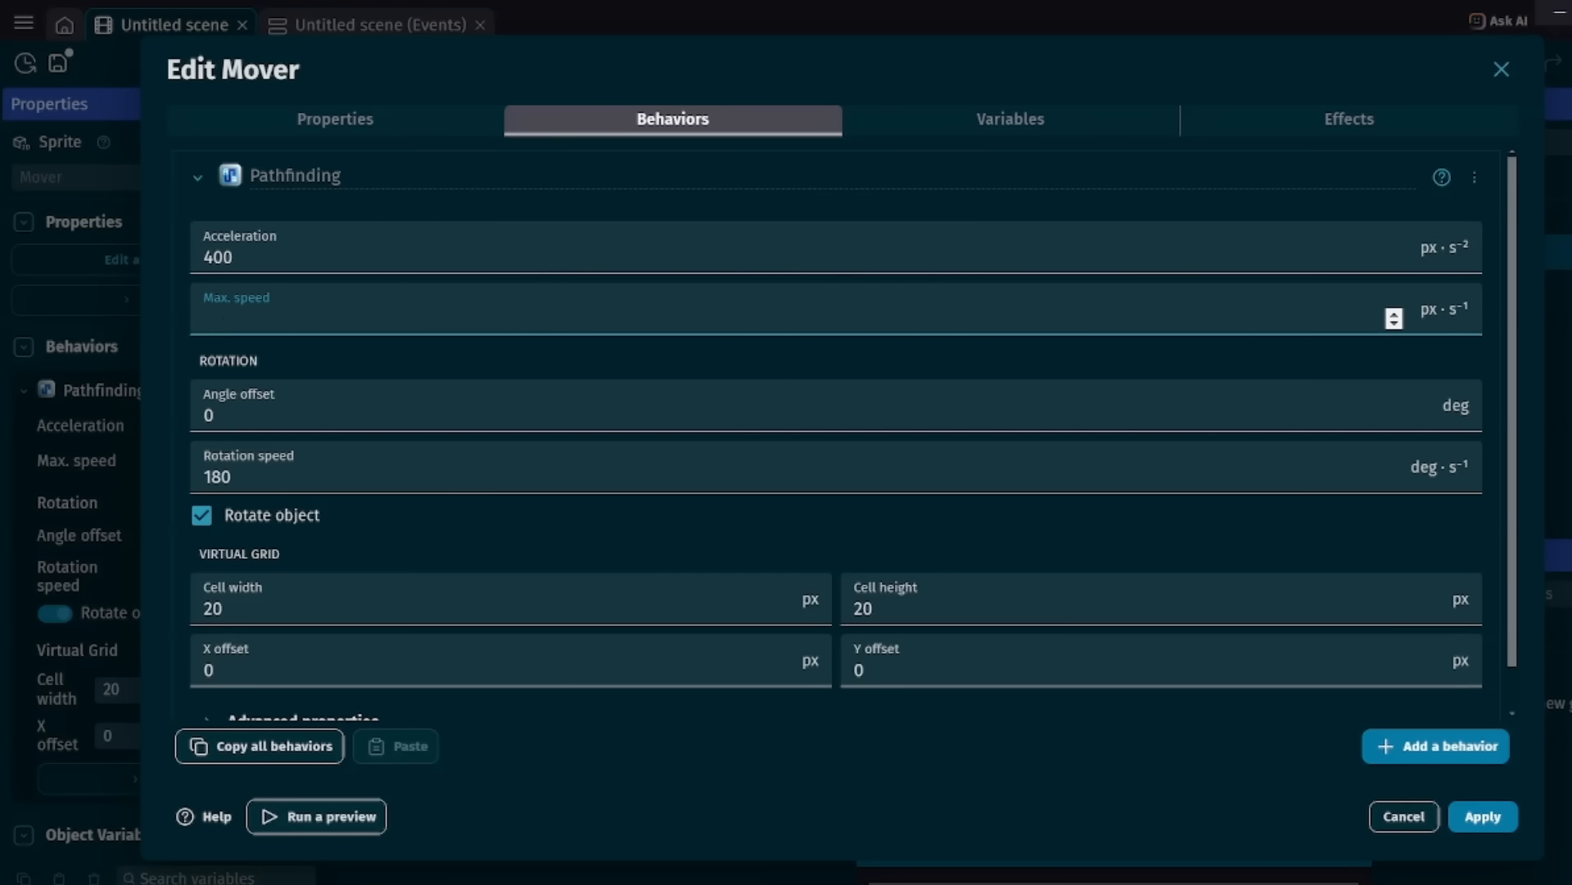
text(4)
key(BackSpace)
text(4000)
key(BackSpace)
key(BackSpace)
key(BackSpace)
key(BackSpace)
text(300)
Review Mover's acceleration and rotation settings, apply the object's changes, and launch a preview of the scene.
click(234, 257)
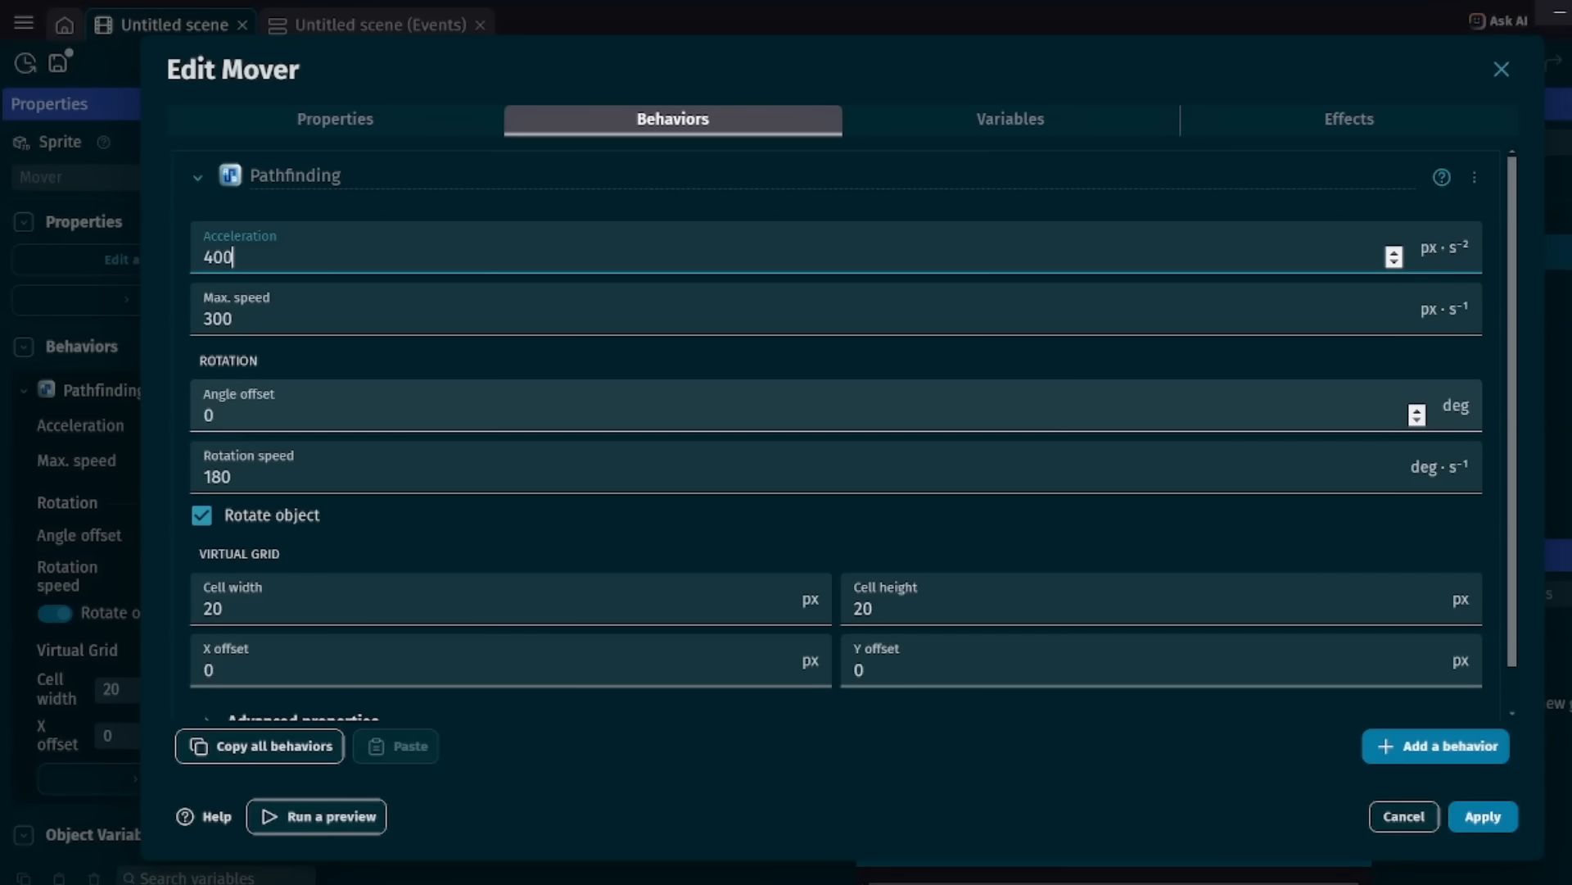
click(214, 415)
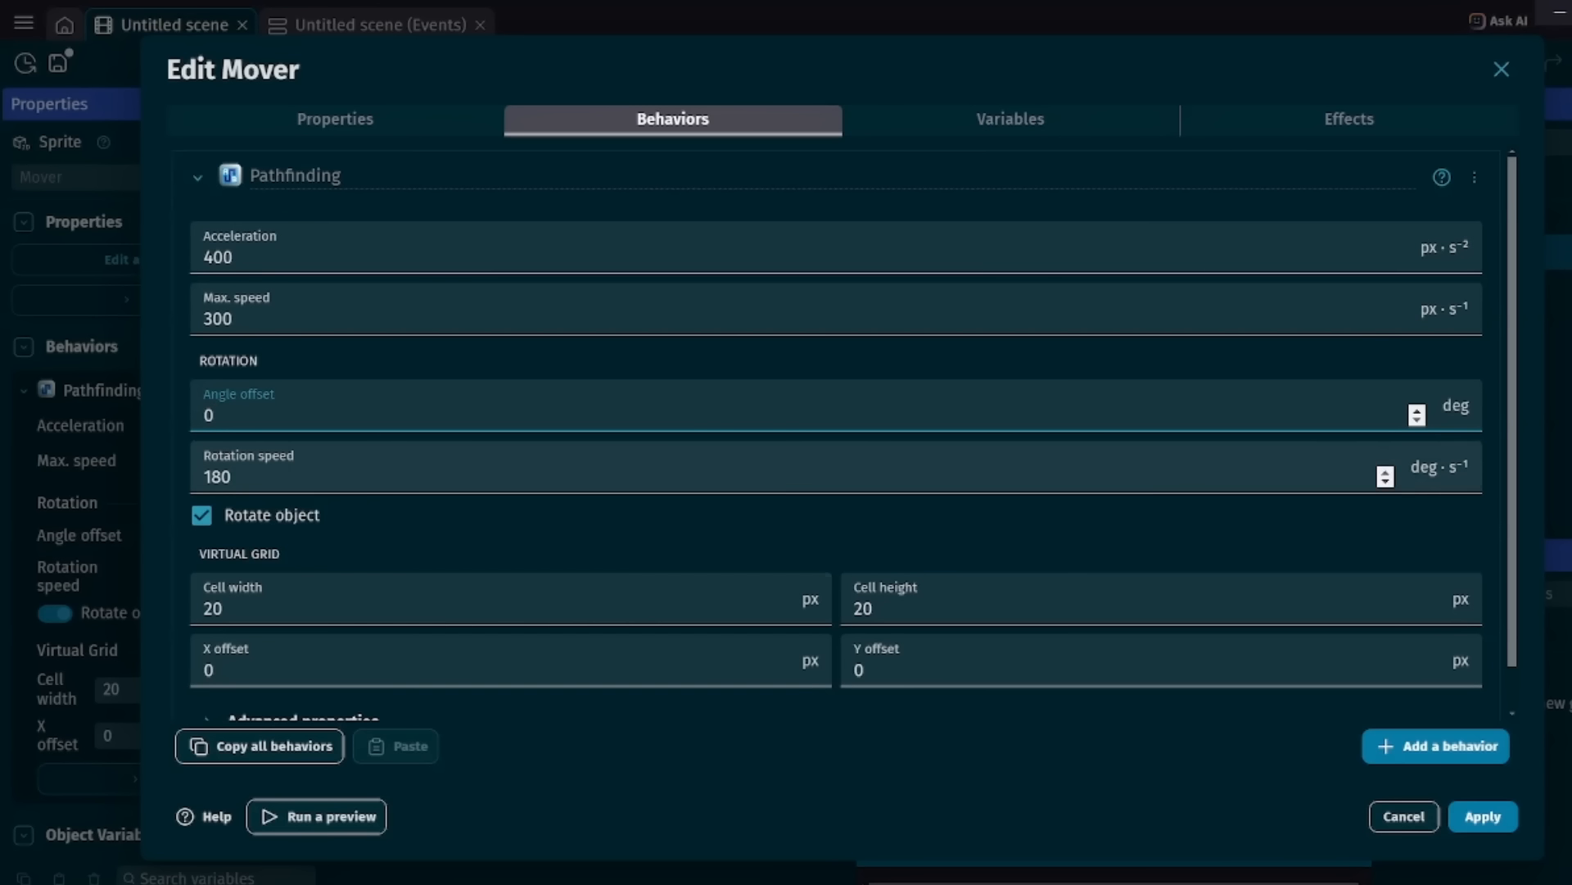
key(Tab)
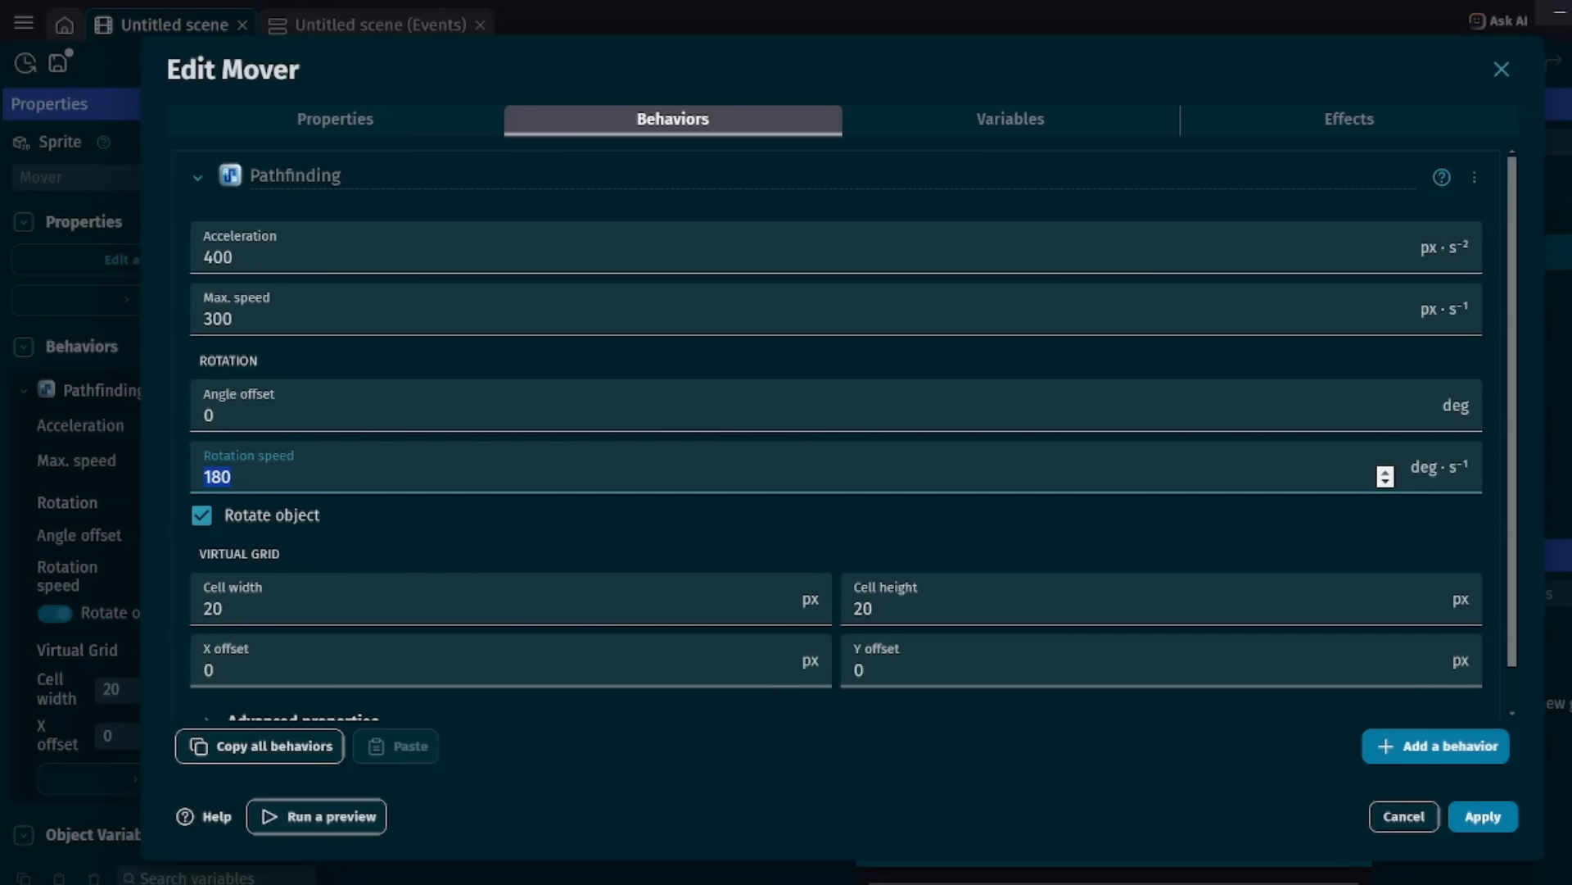
click(1483, 817)
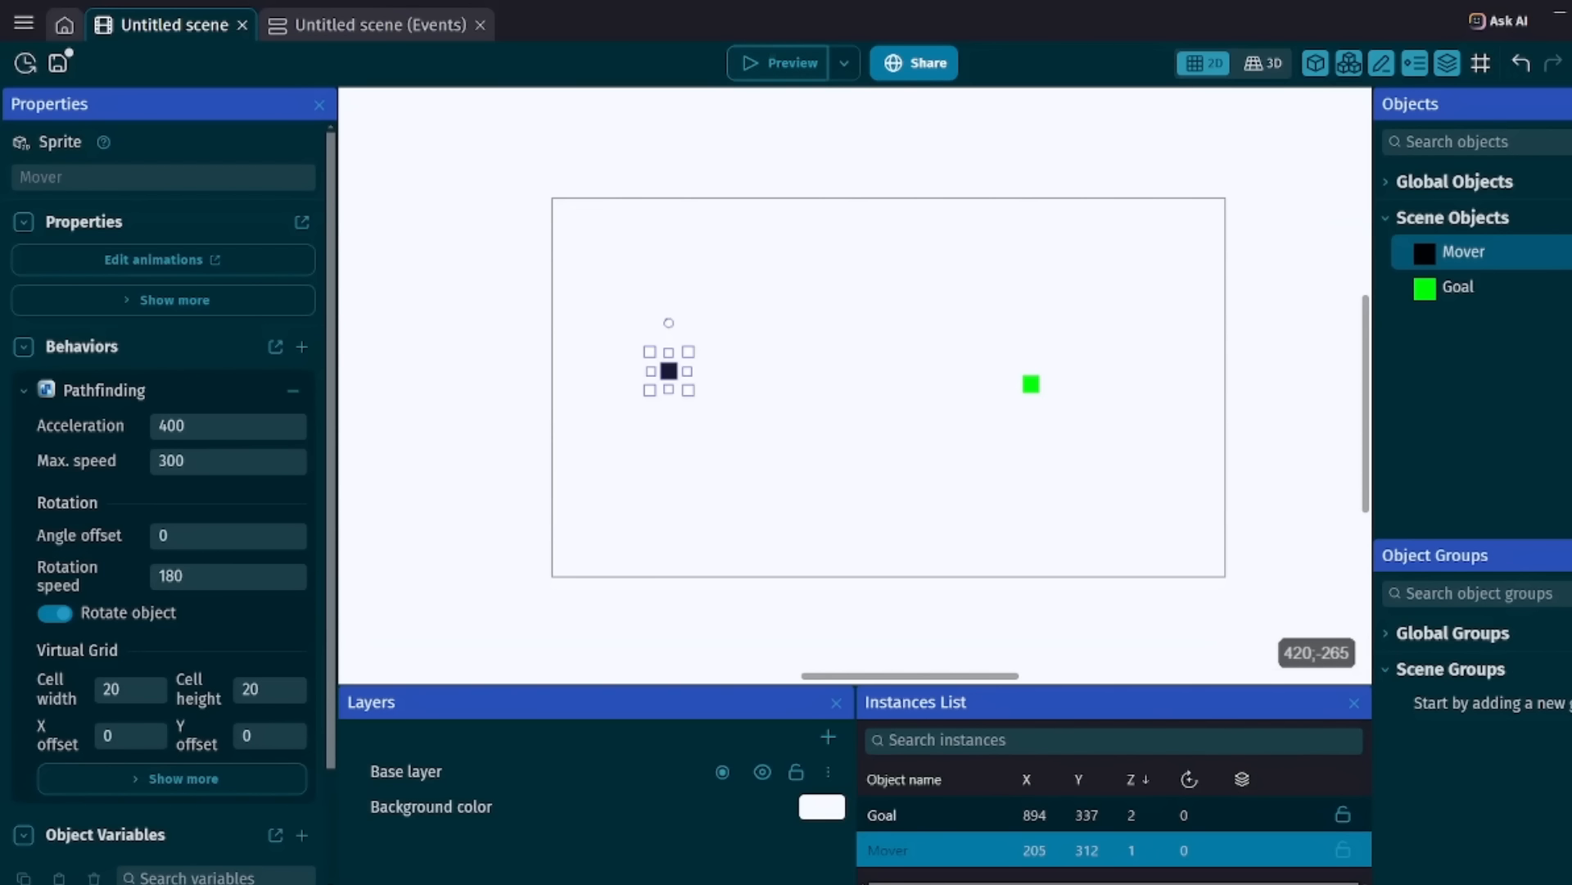
click(780, 63)
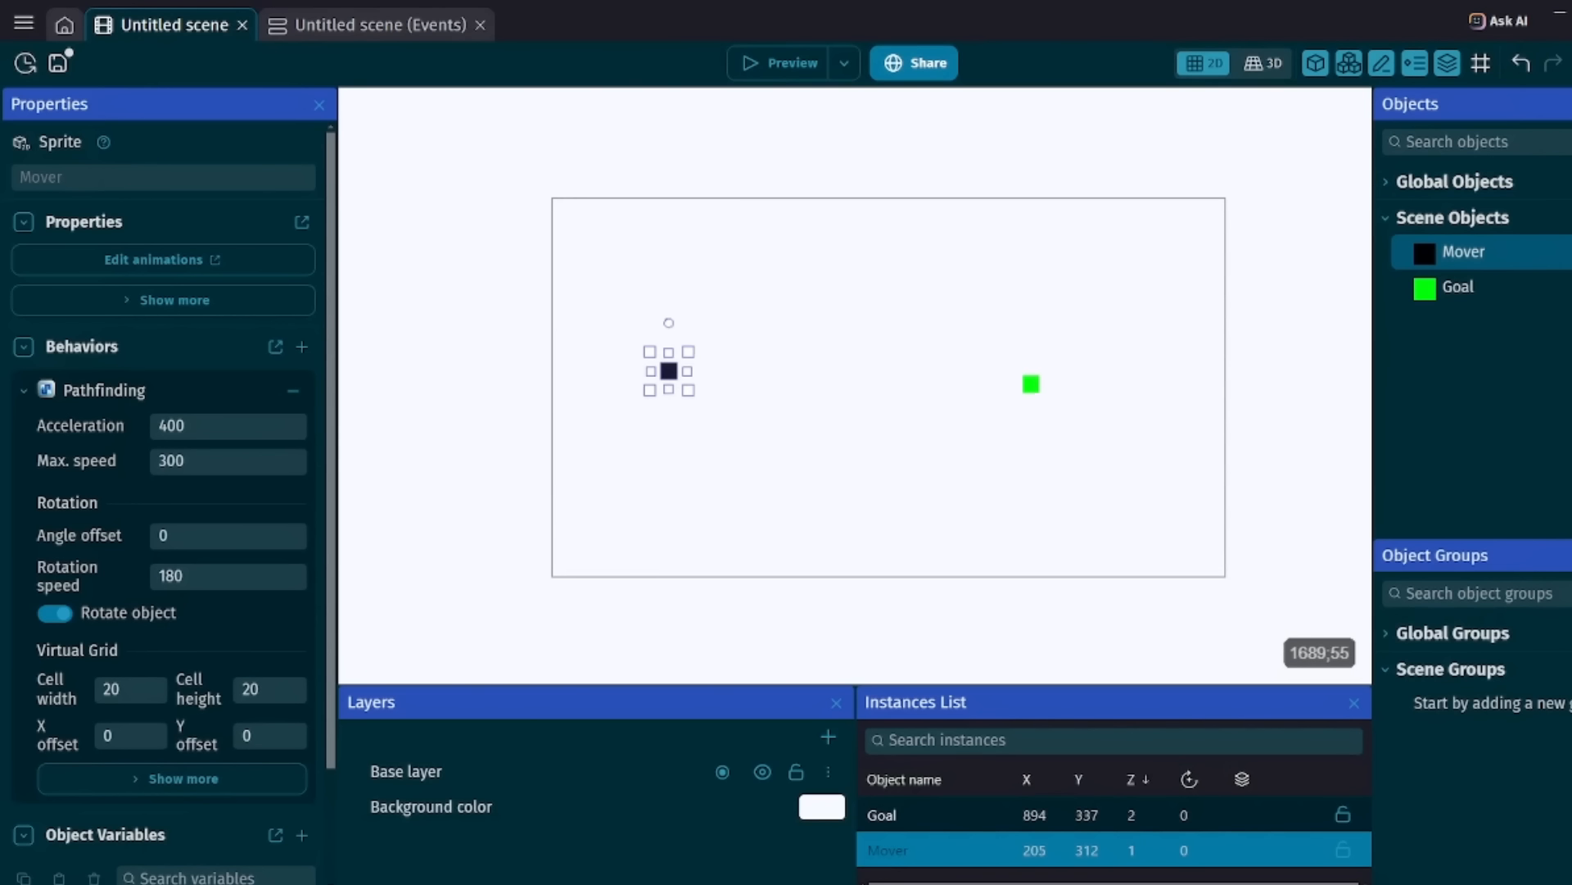
Turn off Rotate object in the Mover object's Pathfinding behavior.
double_click(1471, 253)
click(673, 118)
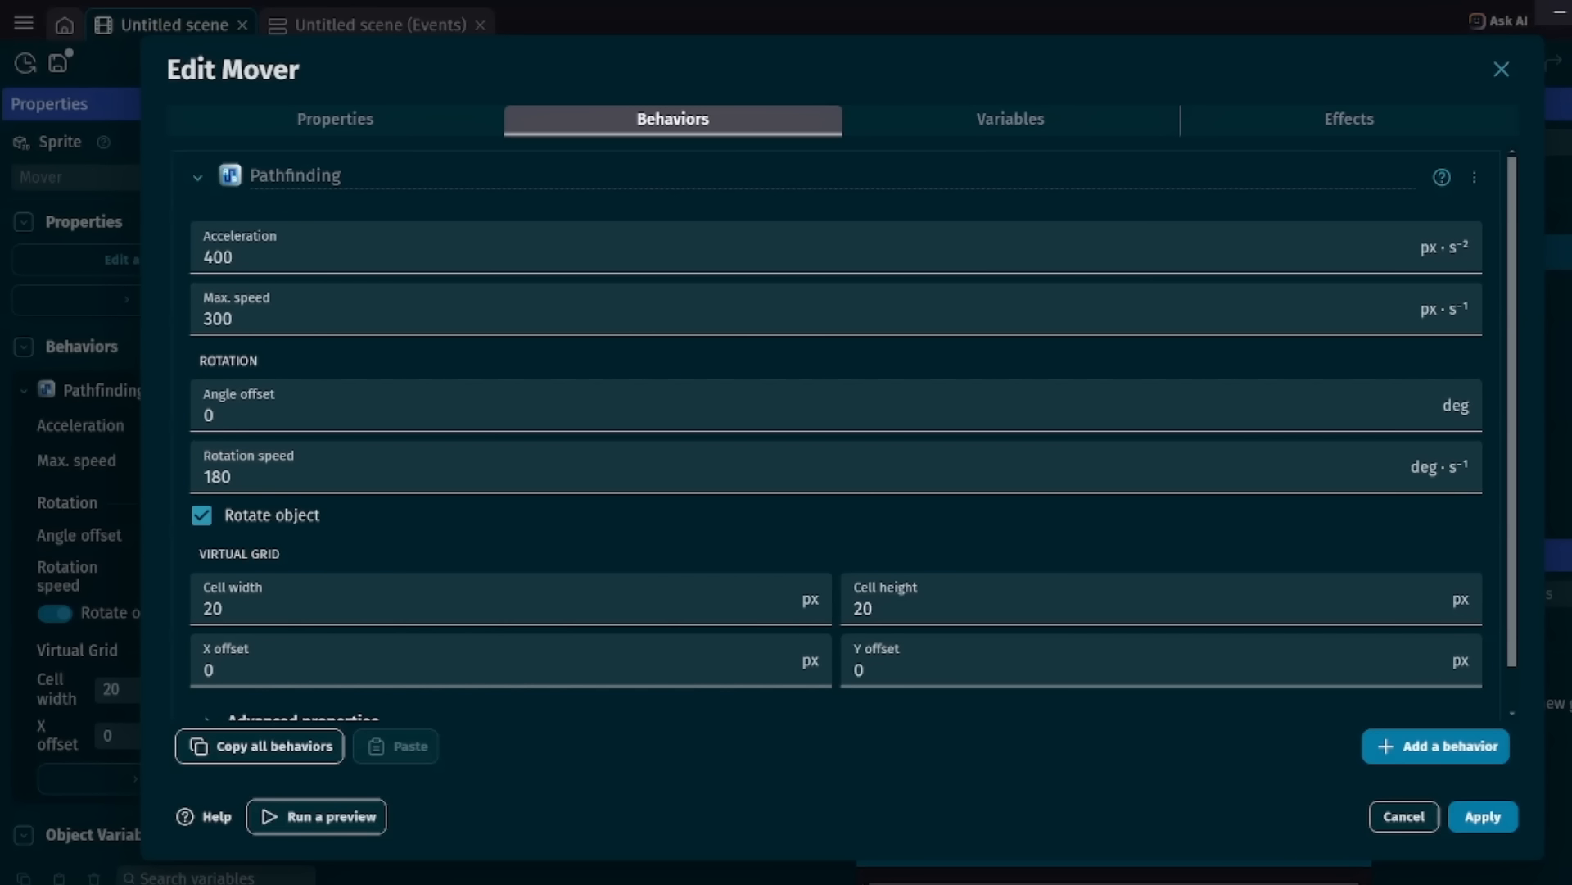
click(201, 515)
Examine the virtual grid's cell width and cell height in Mover's Pathfinding behavior.
scroll(1417, 413, down, 1)
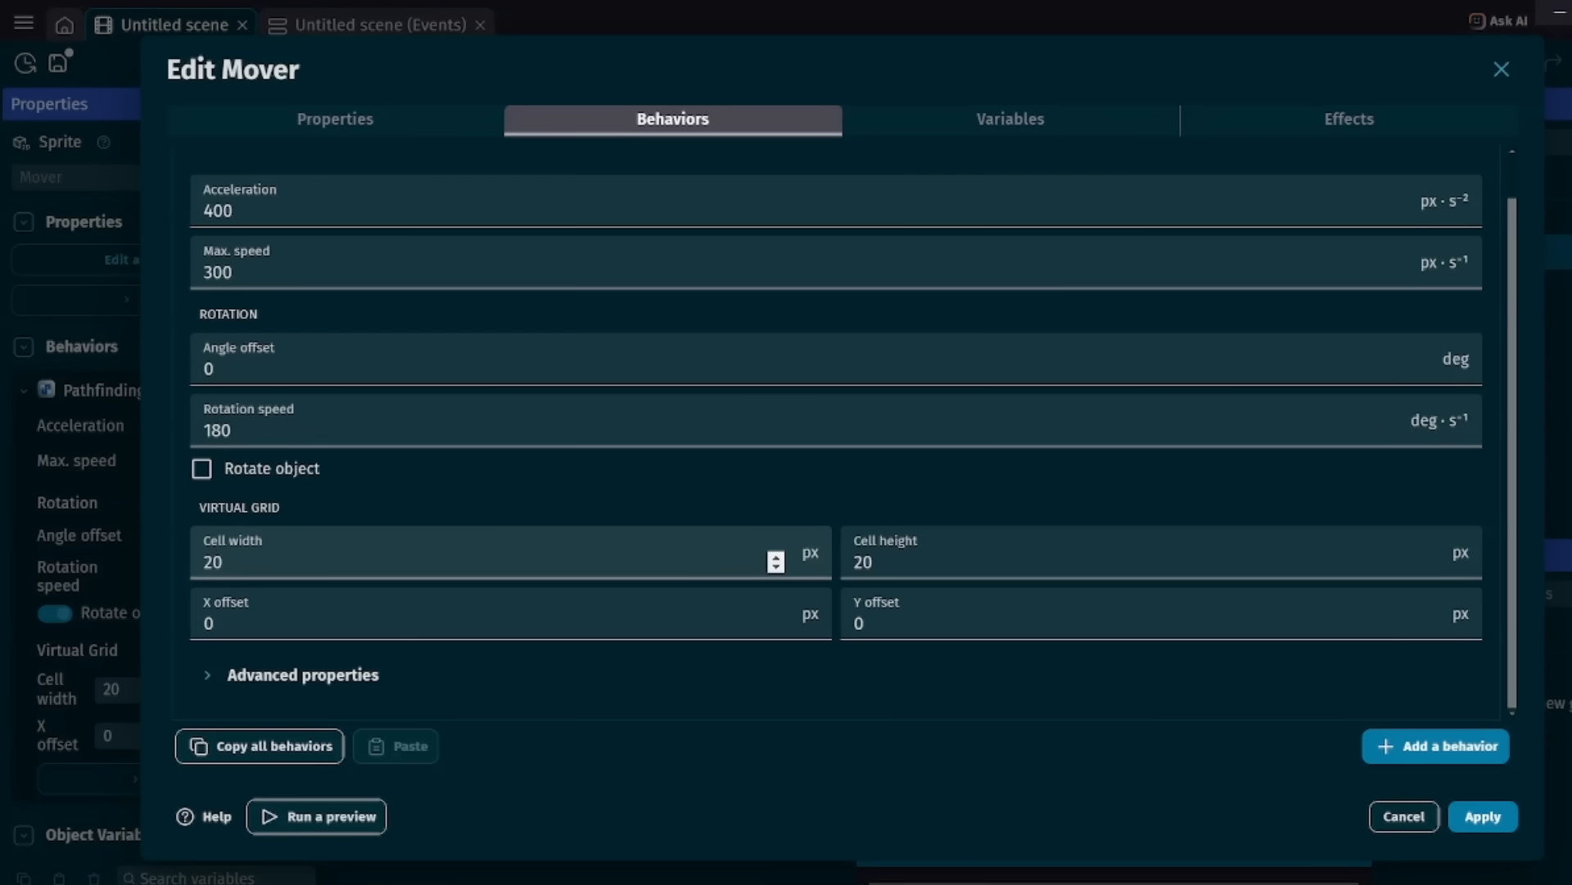
click(223, 562)
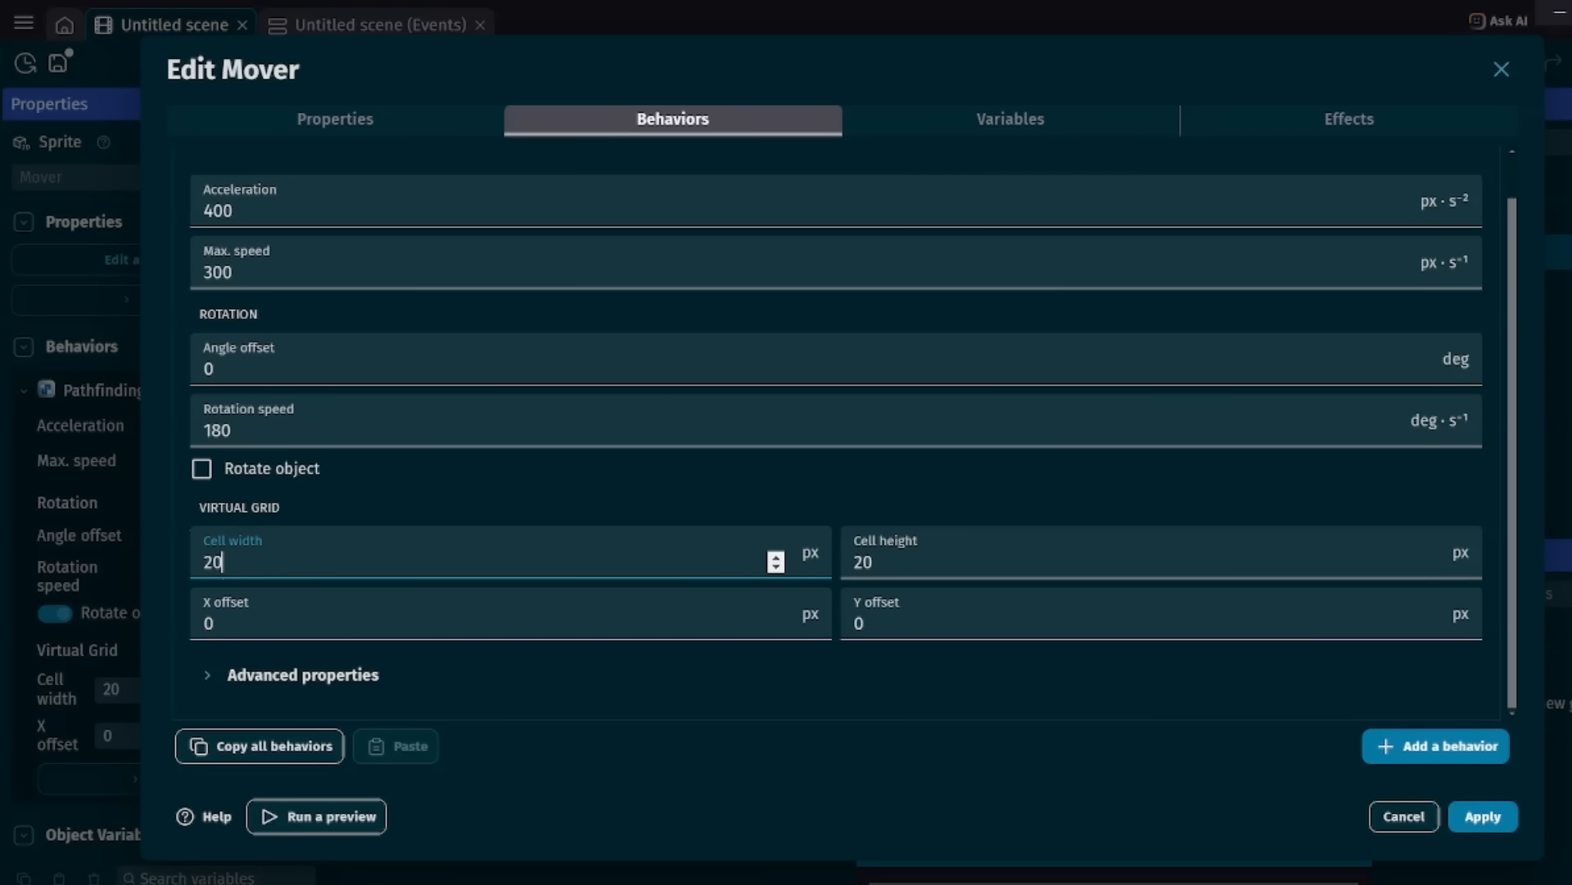
click(873, 562)
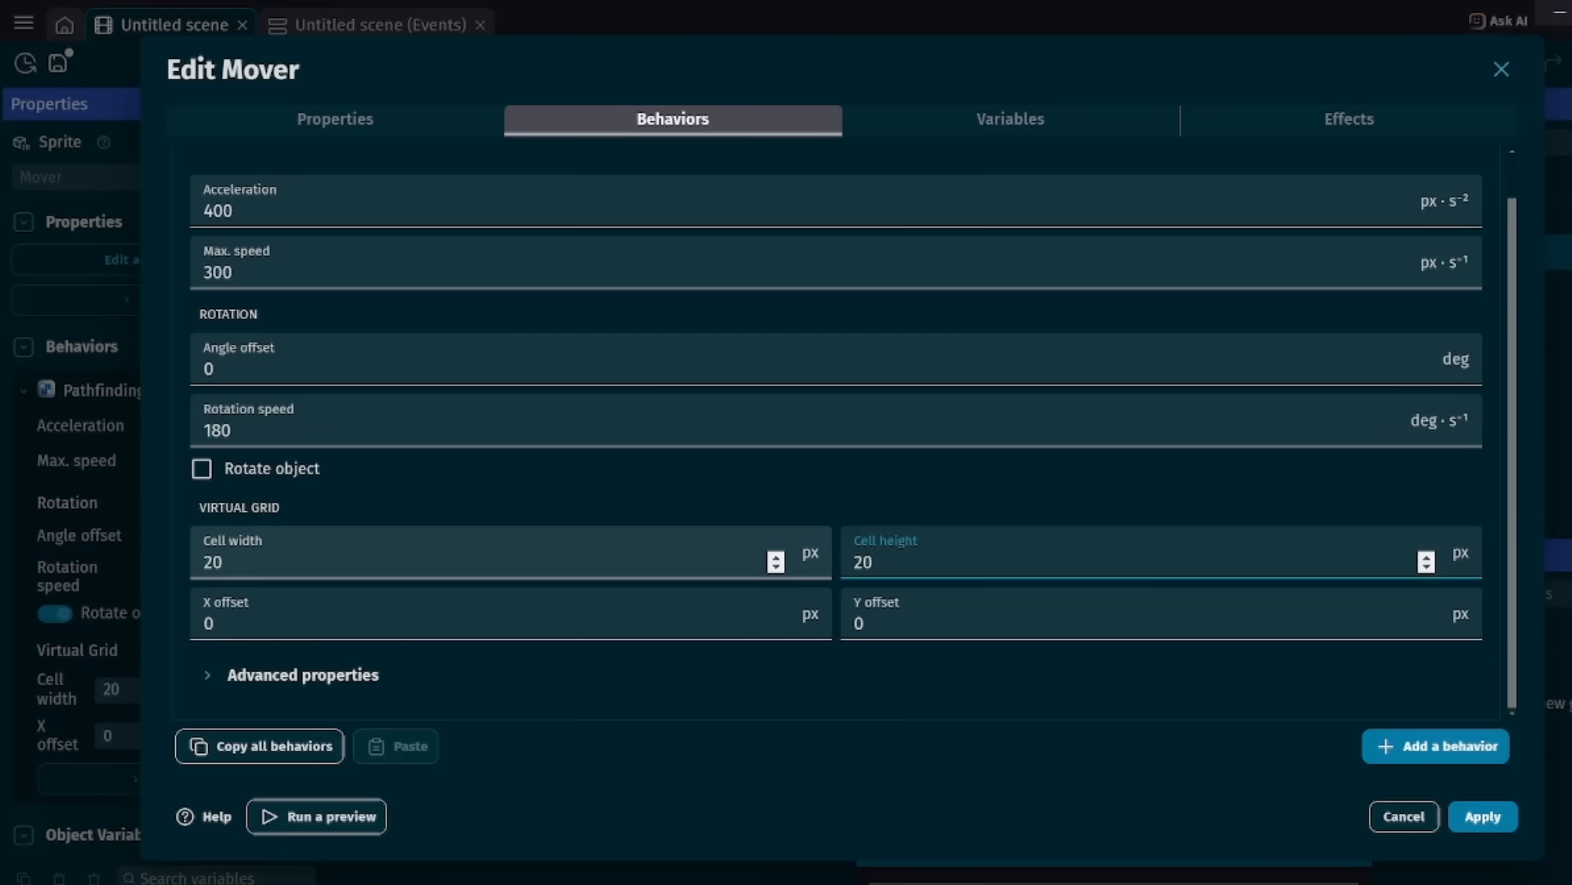
click(223, 561)
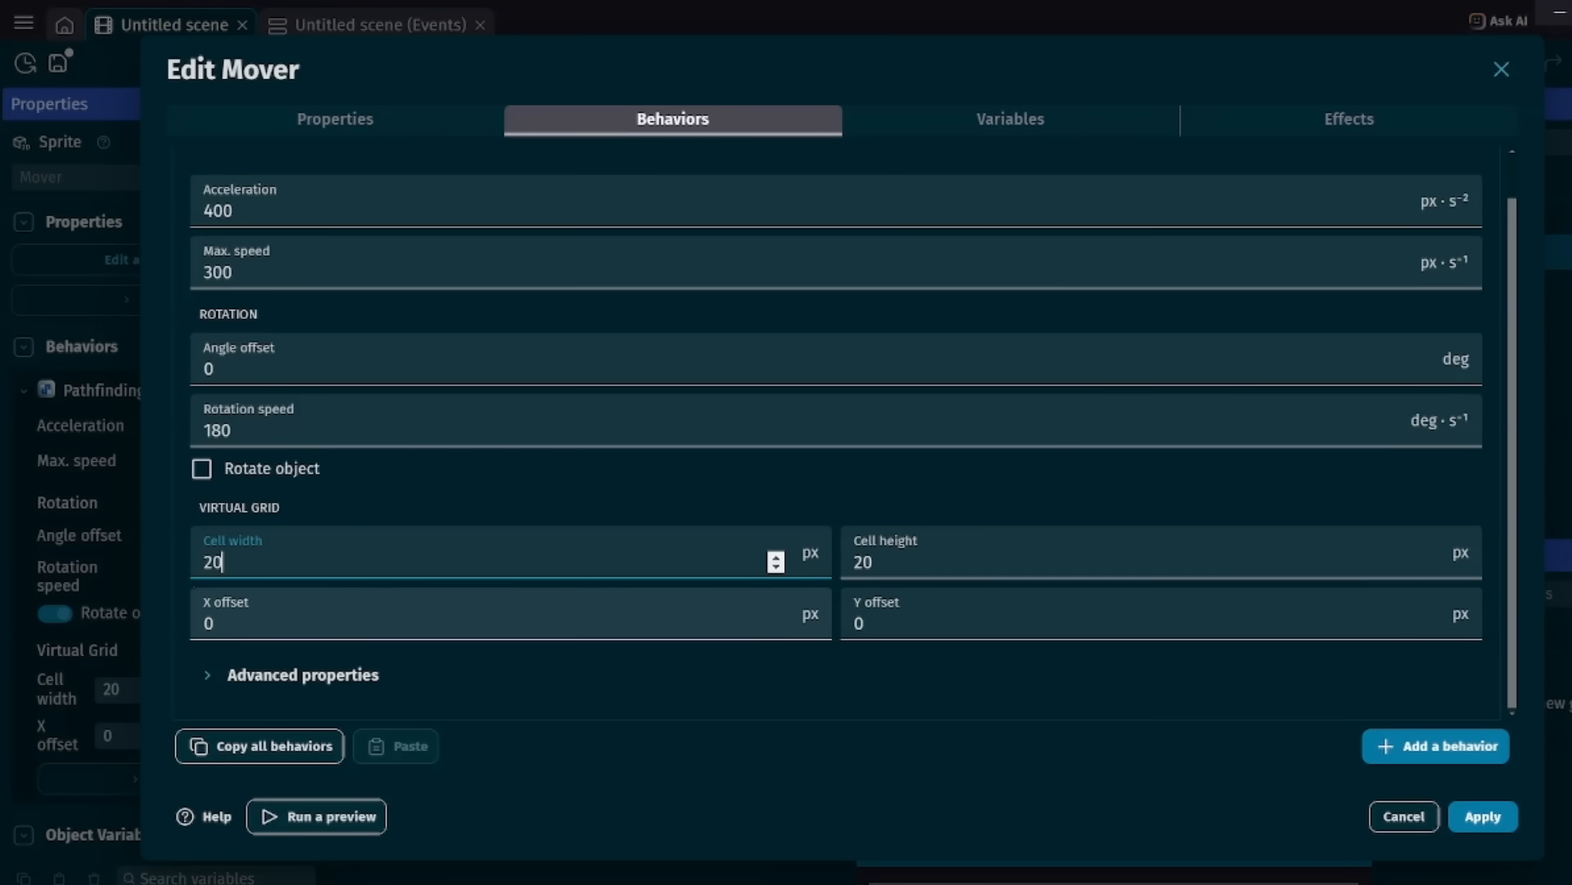
Set the advanced Extra Border of Mover's Pathfinding behavior to 50 px, apply it, and check the movement in a preview.
click(303, 675)
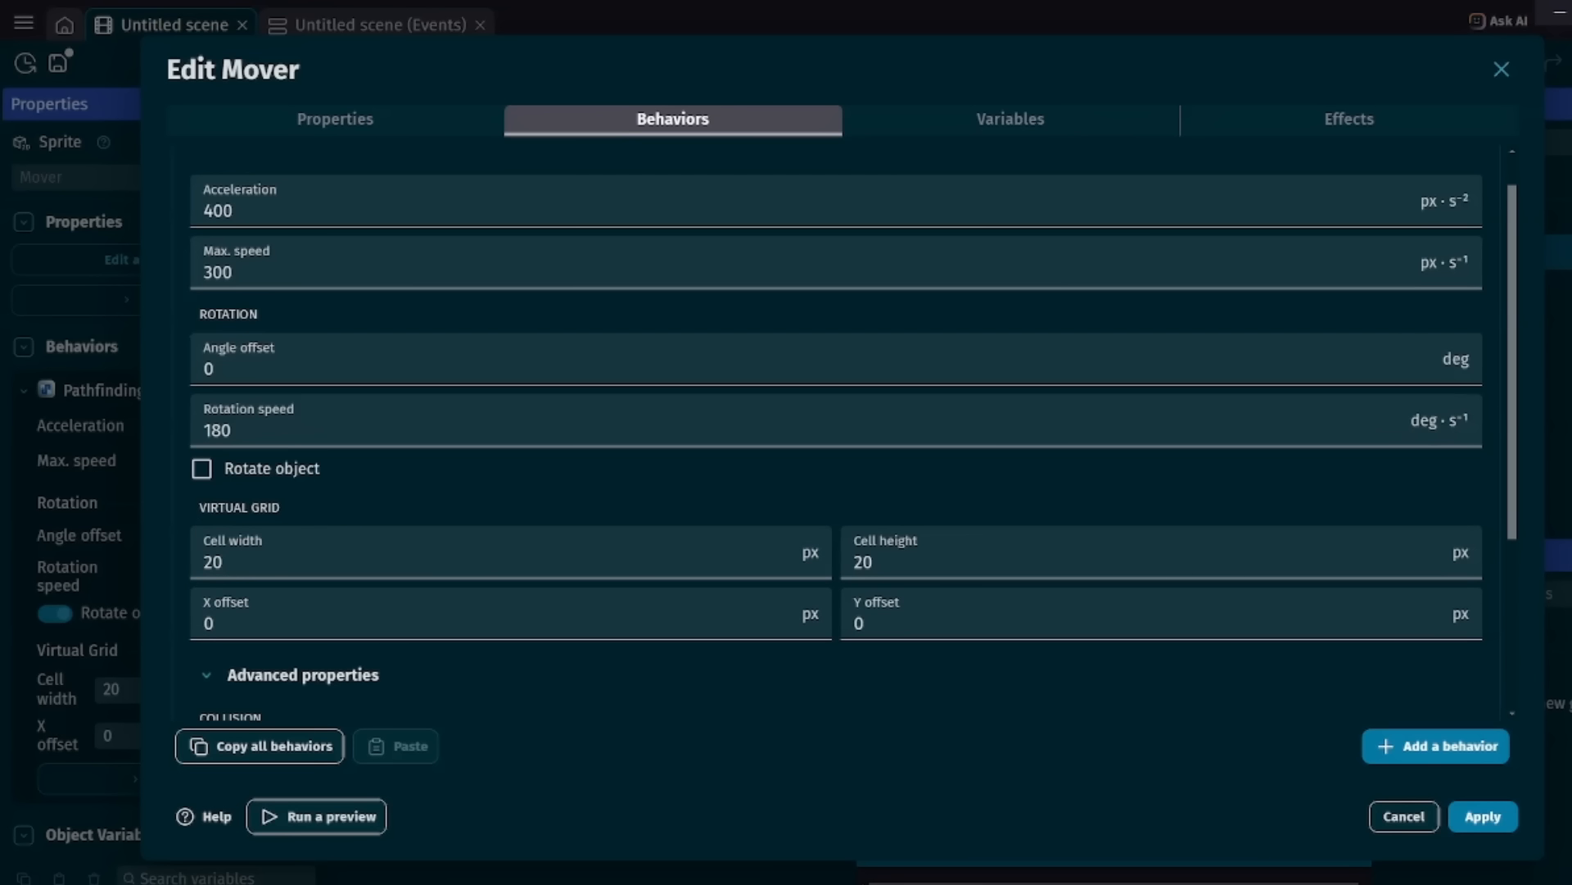
scroll(511, 397, down, 2)
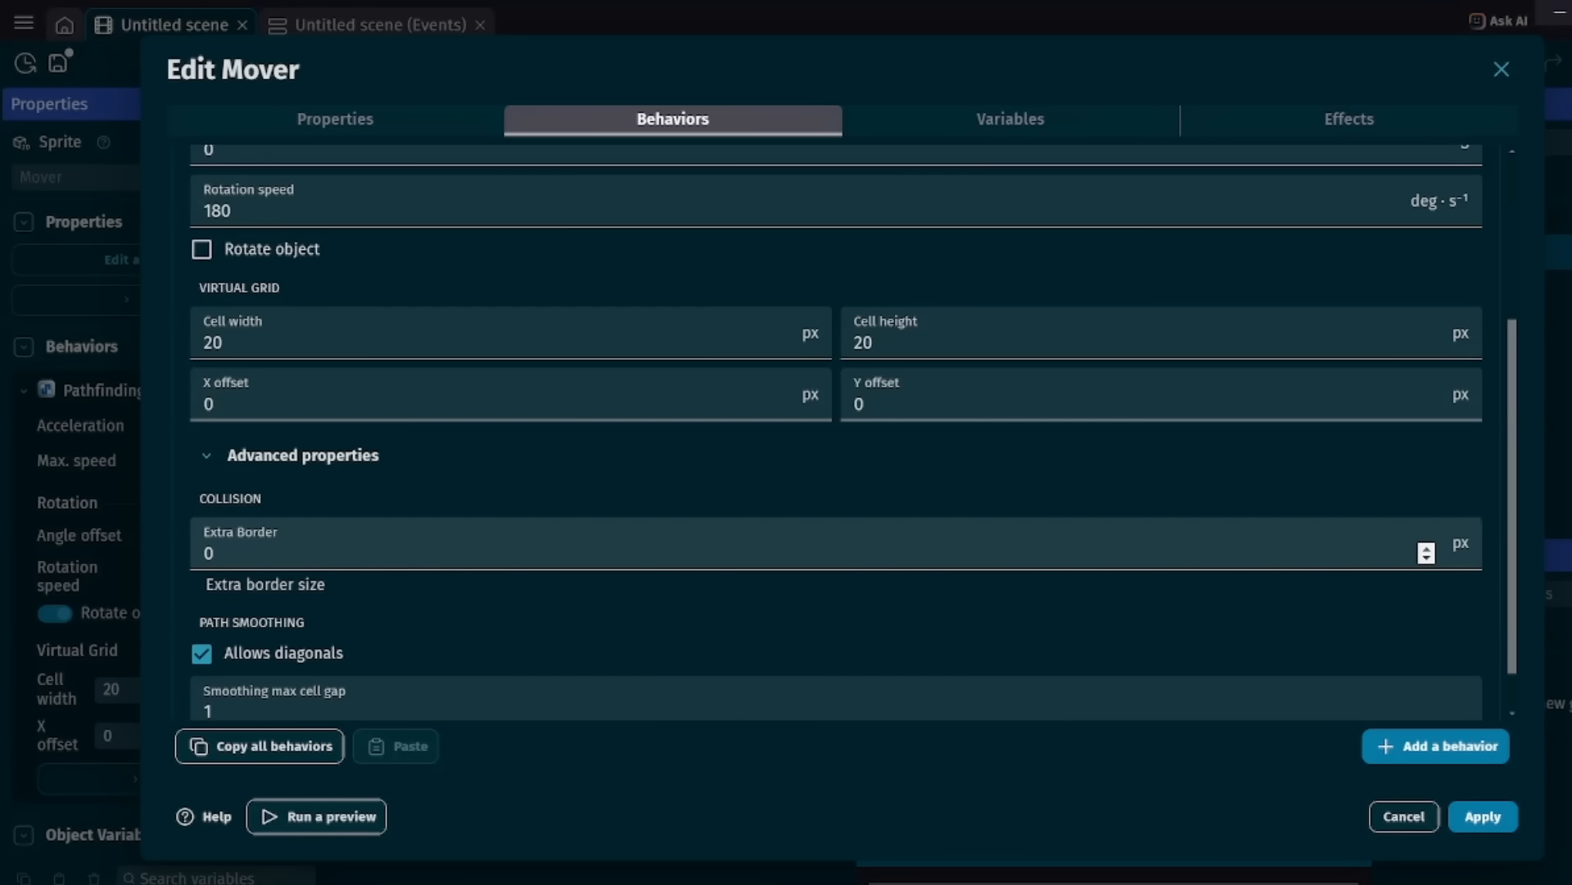
scroll(245, 544, down, 1)
double_click(210, 499)
key(BackSpace)
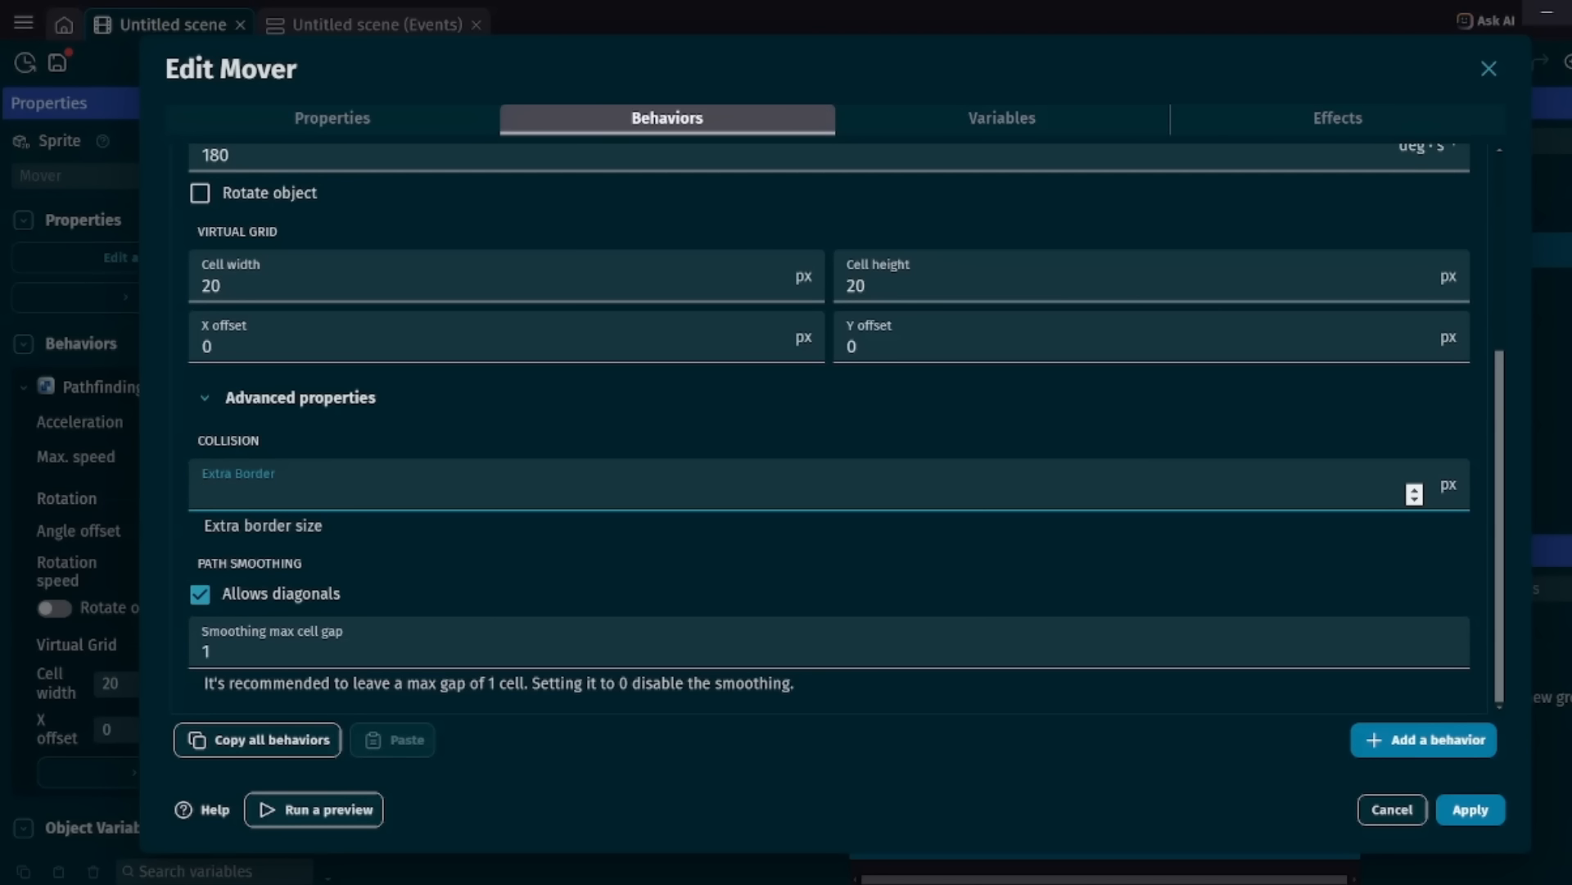
text(50)
key(Return)
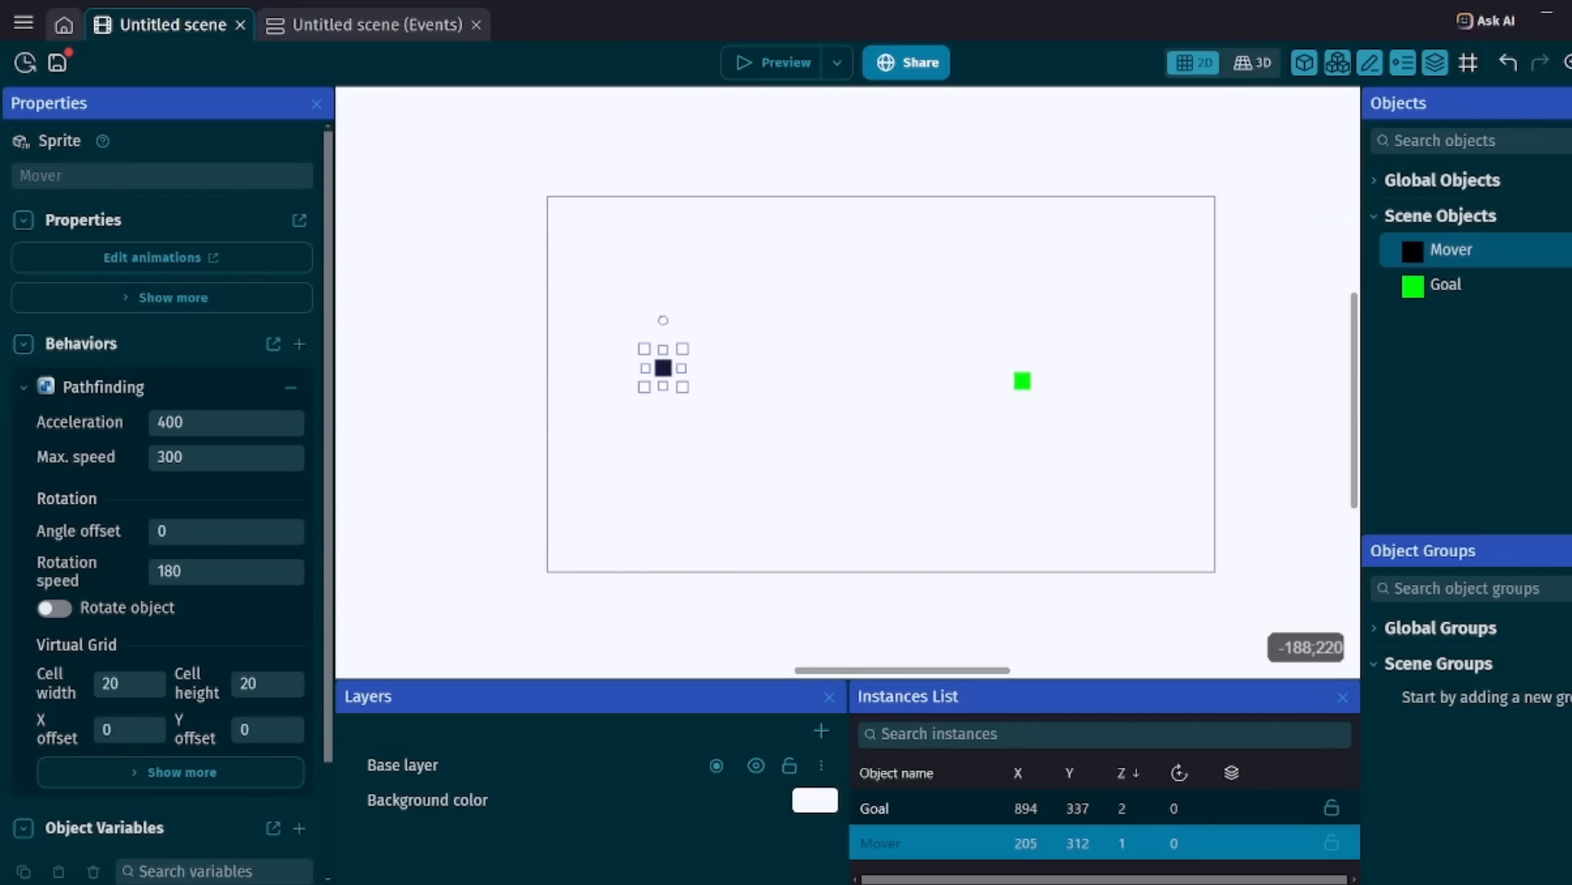
click(784, 62)
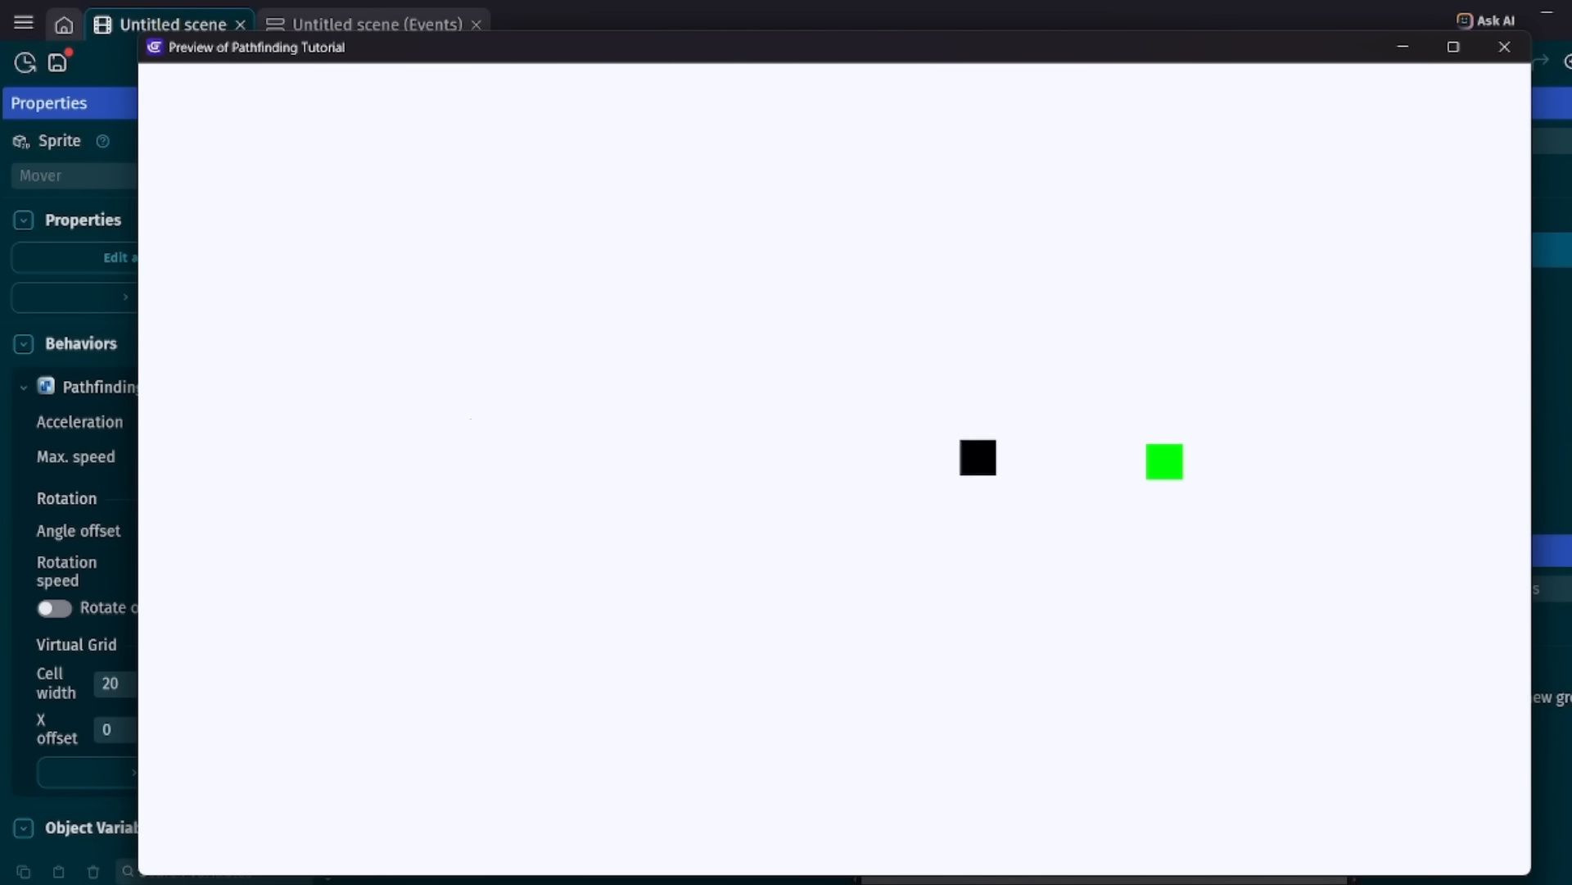
click(1505, 47)
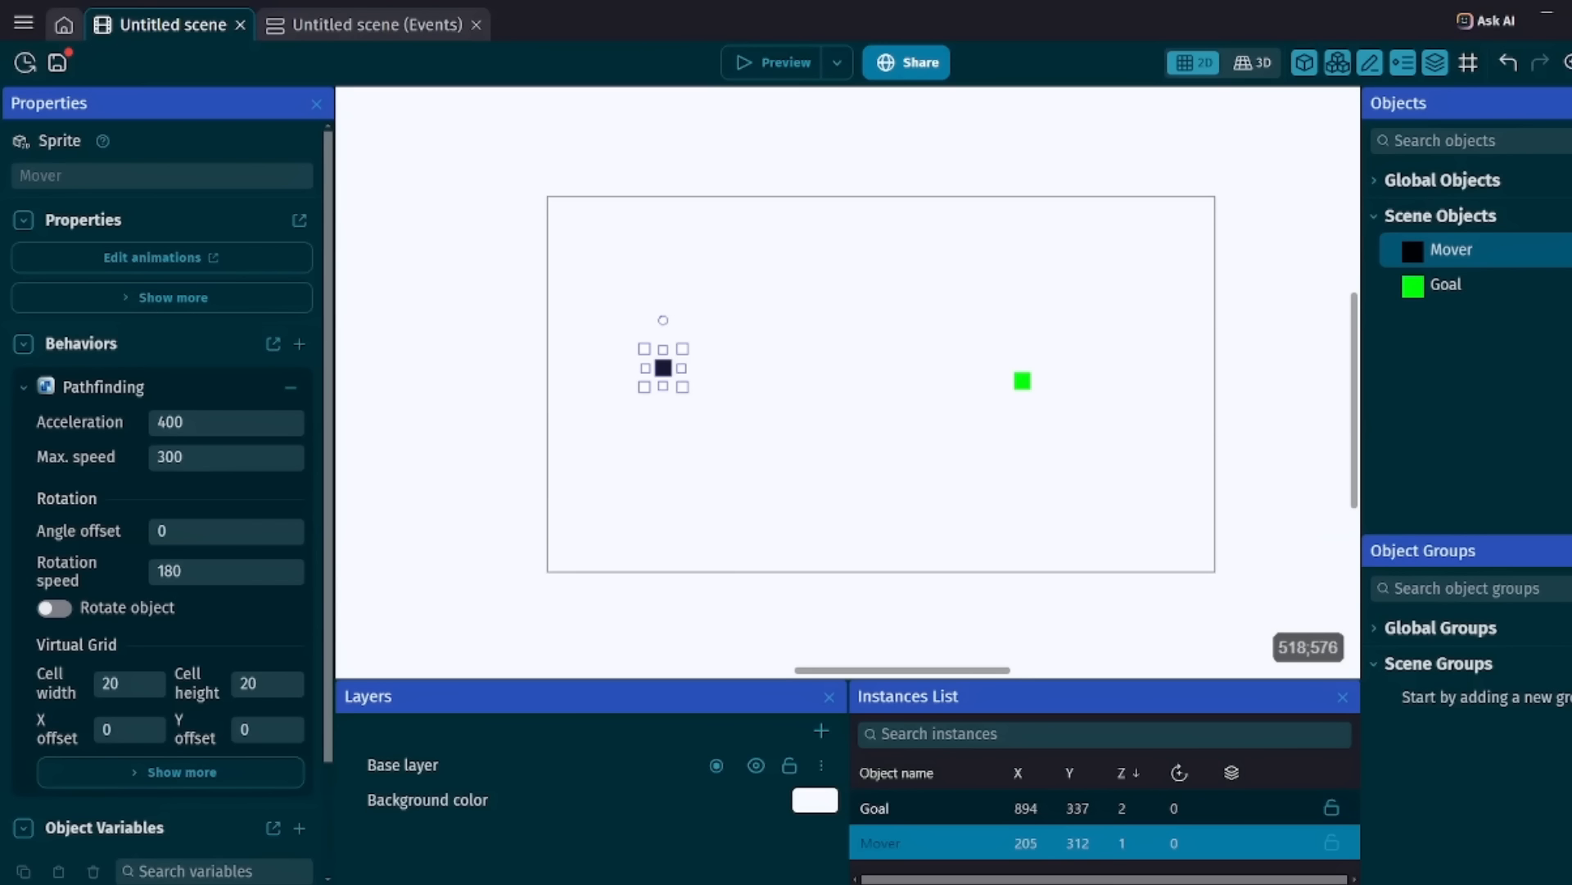
Review the Goal object's TopDownMovement behavior settings, close them without changes, and select Mover.
double_click(1445, 284)
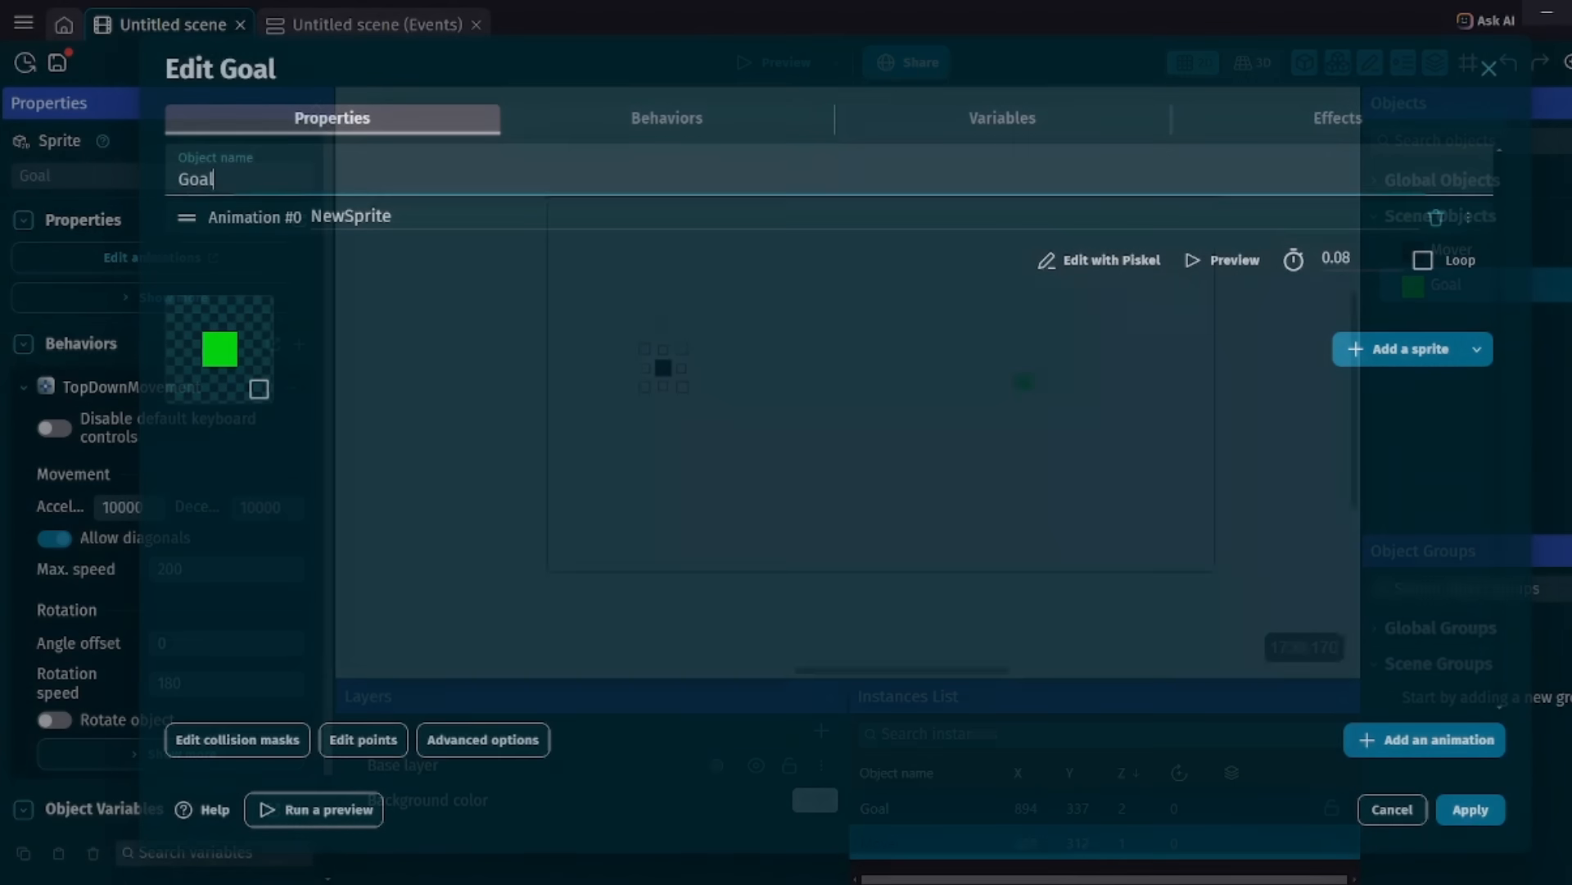
click(666, 118)
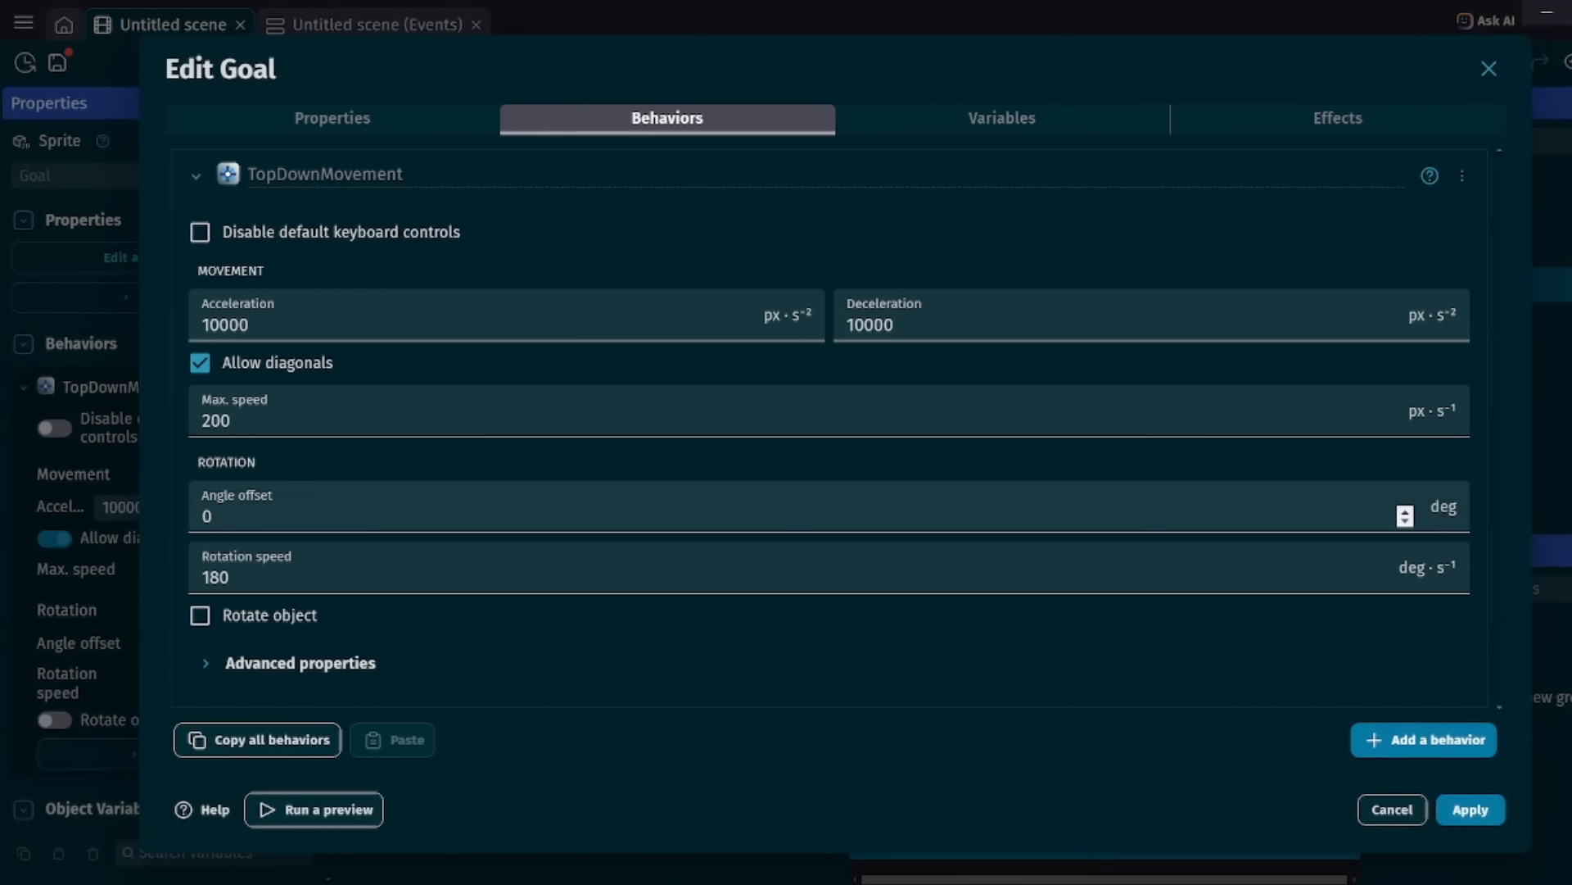
click(1377, 810)
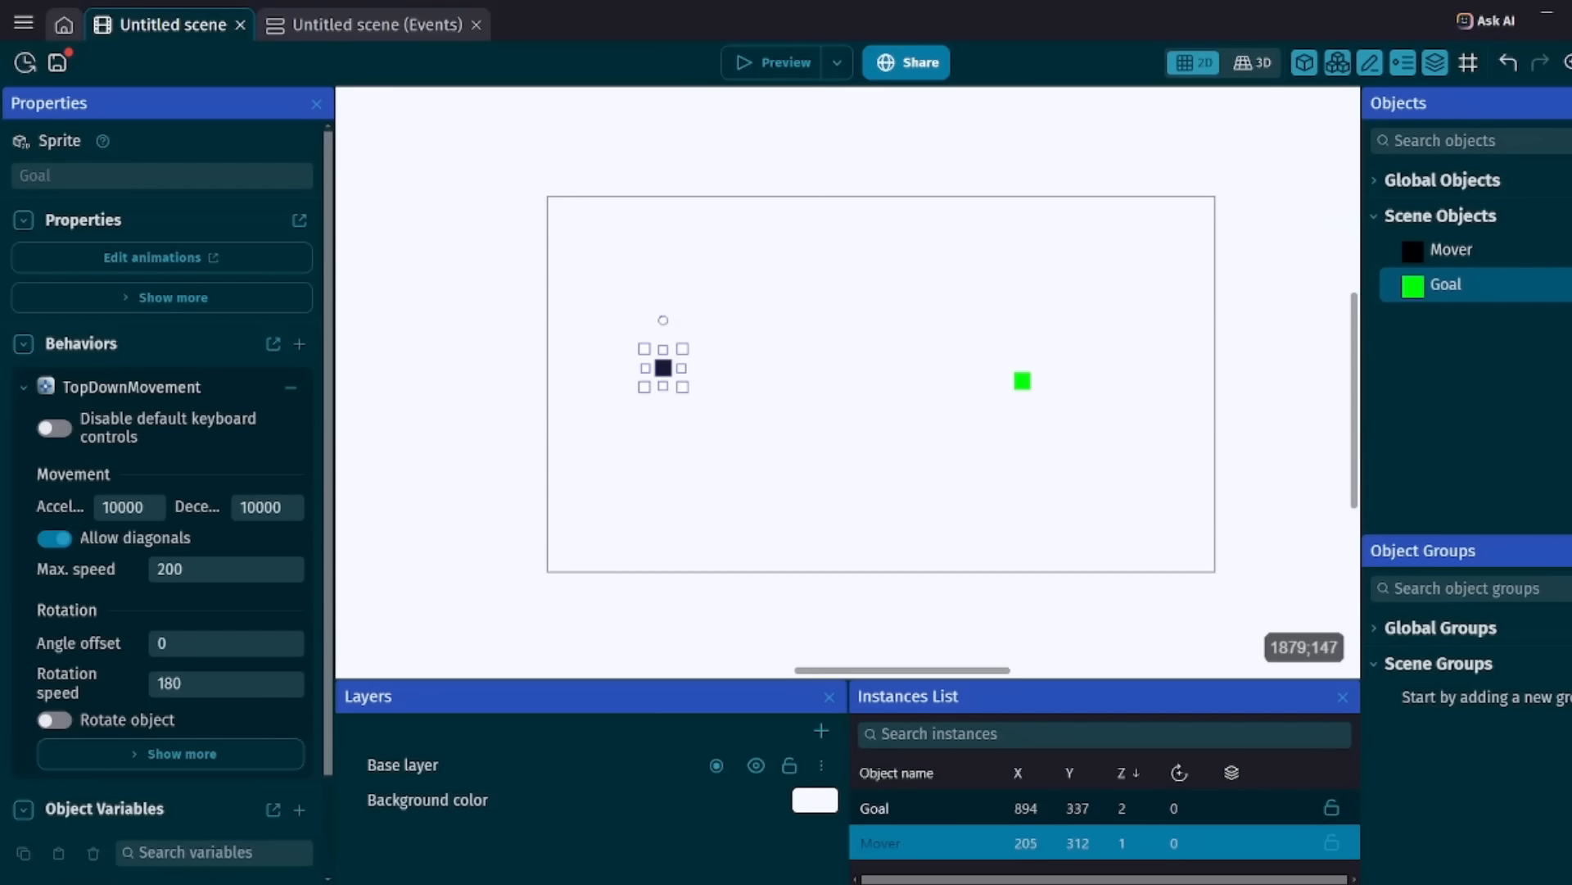
click(1451, 249)
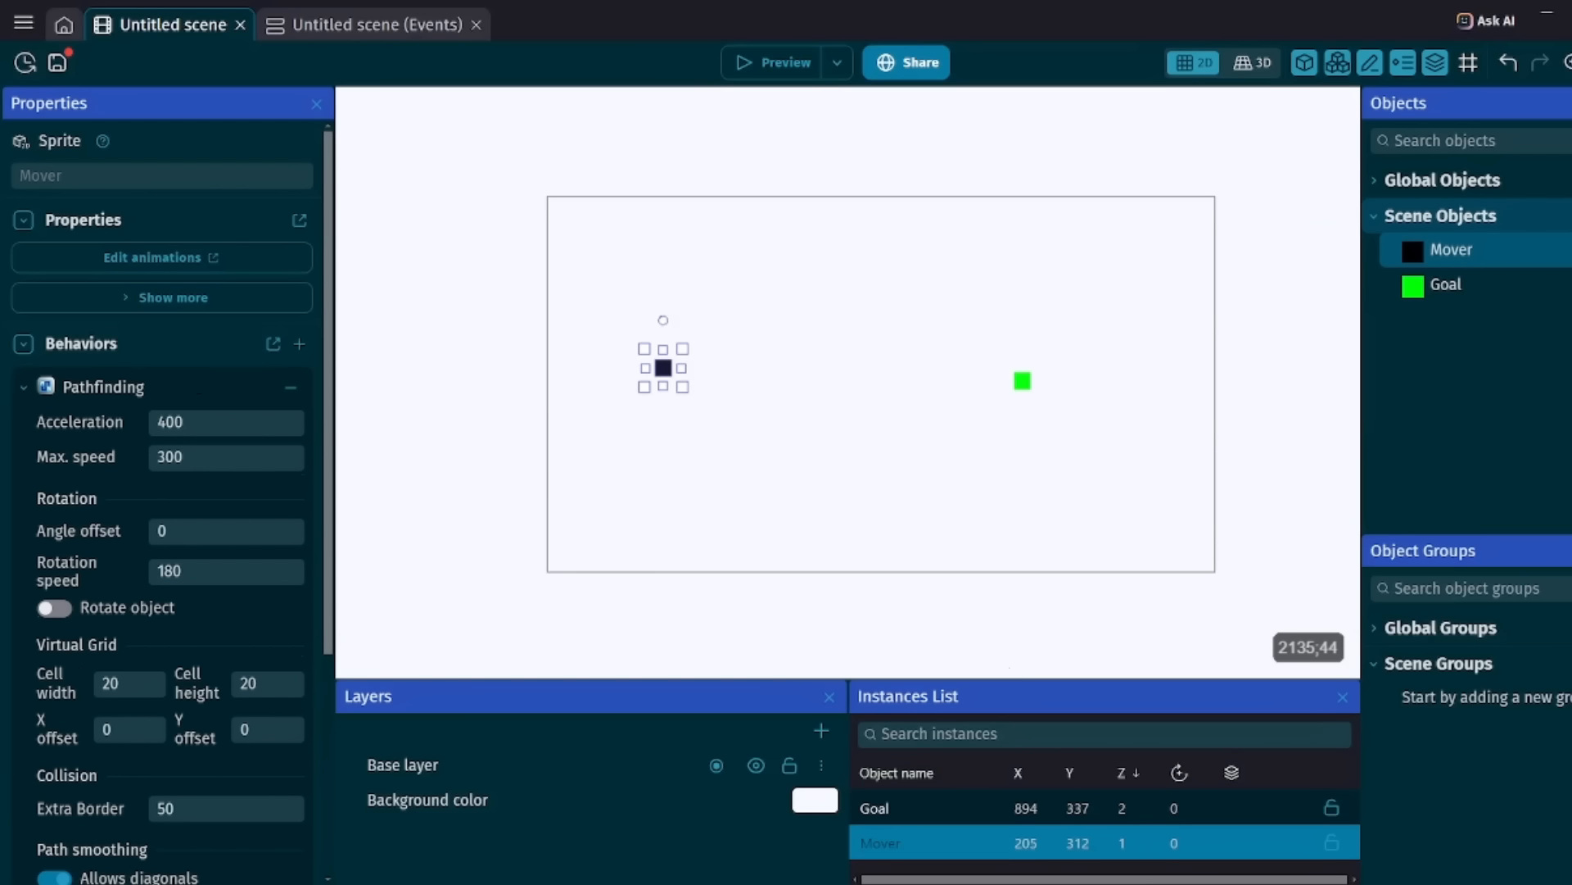
Create a new sprite object from scratch and name it Obby.
click(1570, 215)
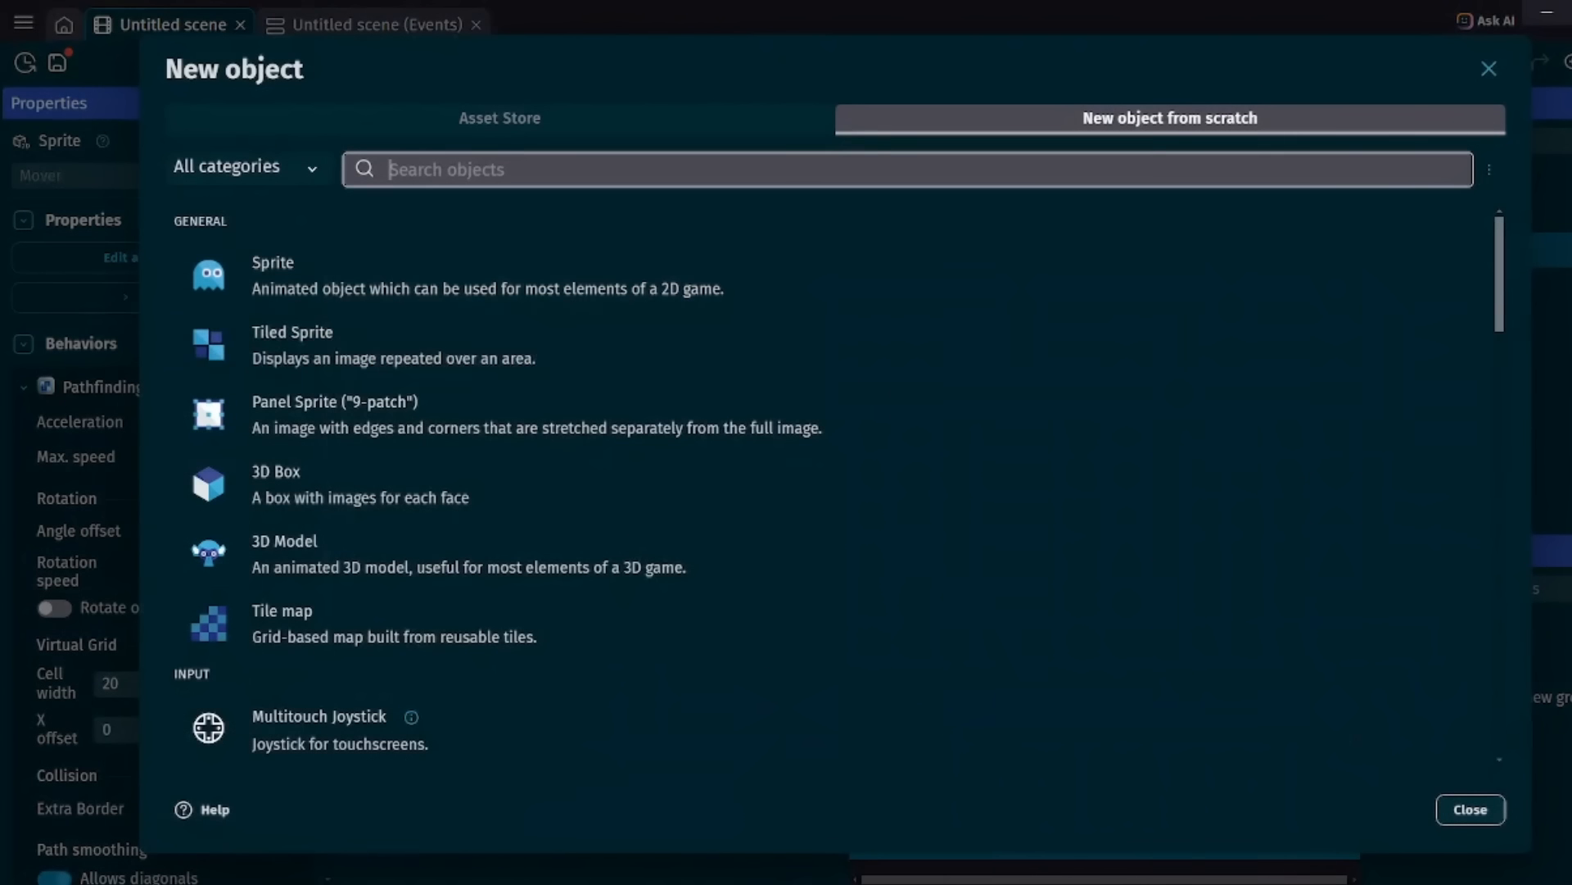
click(829, 274)
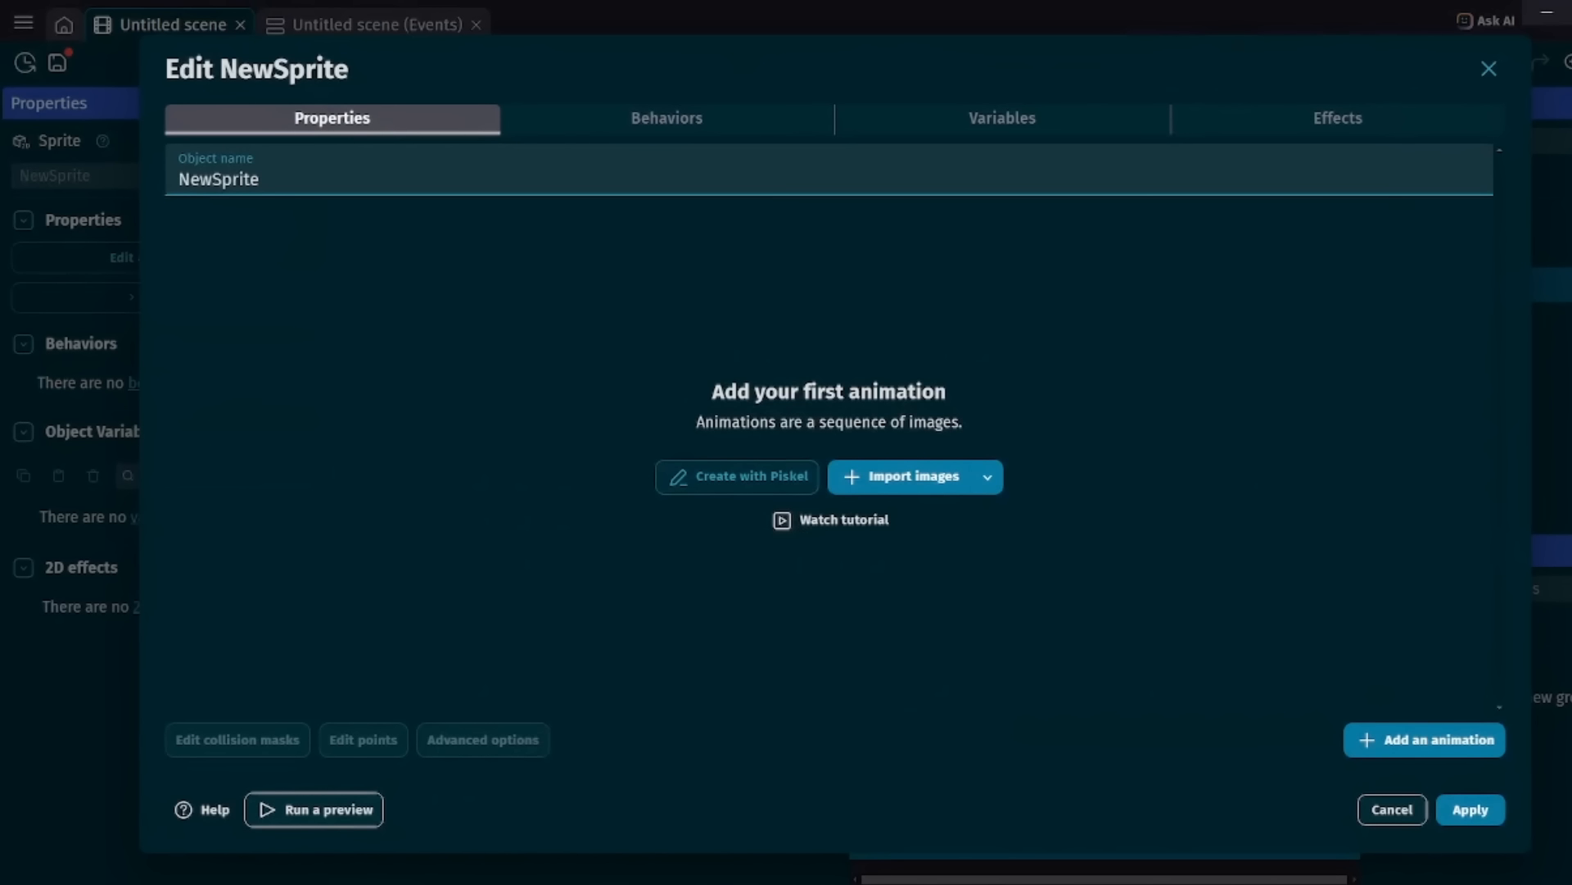
key(BackSpace)
text(Obby)
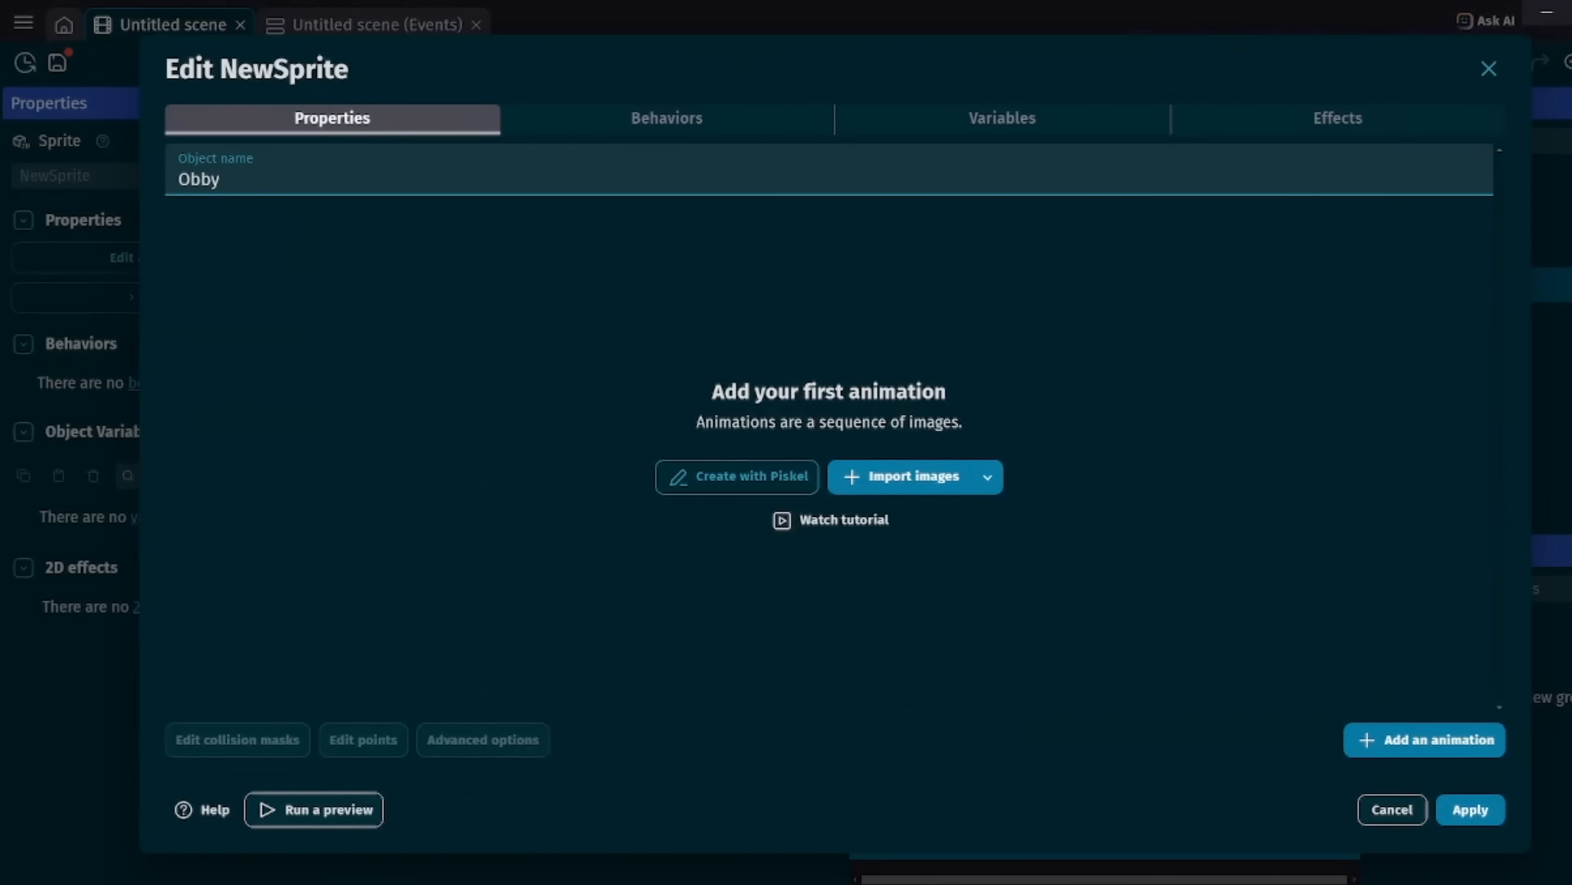
key(Return)
Draw Obby's image as a 32 by 32 px canvas filled with red, and save it.
click(737, 477)
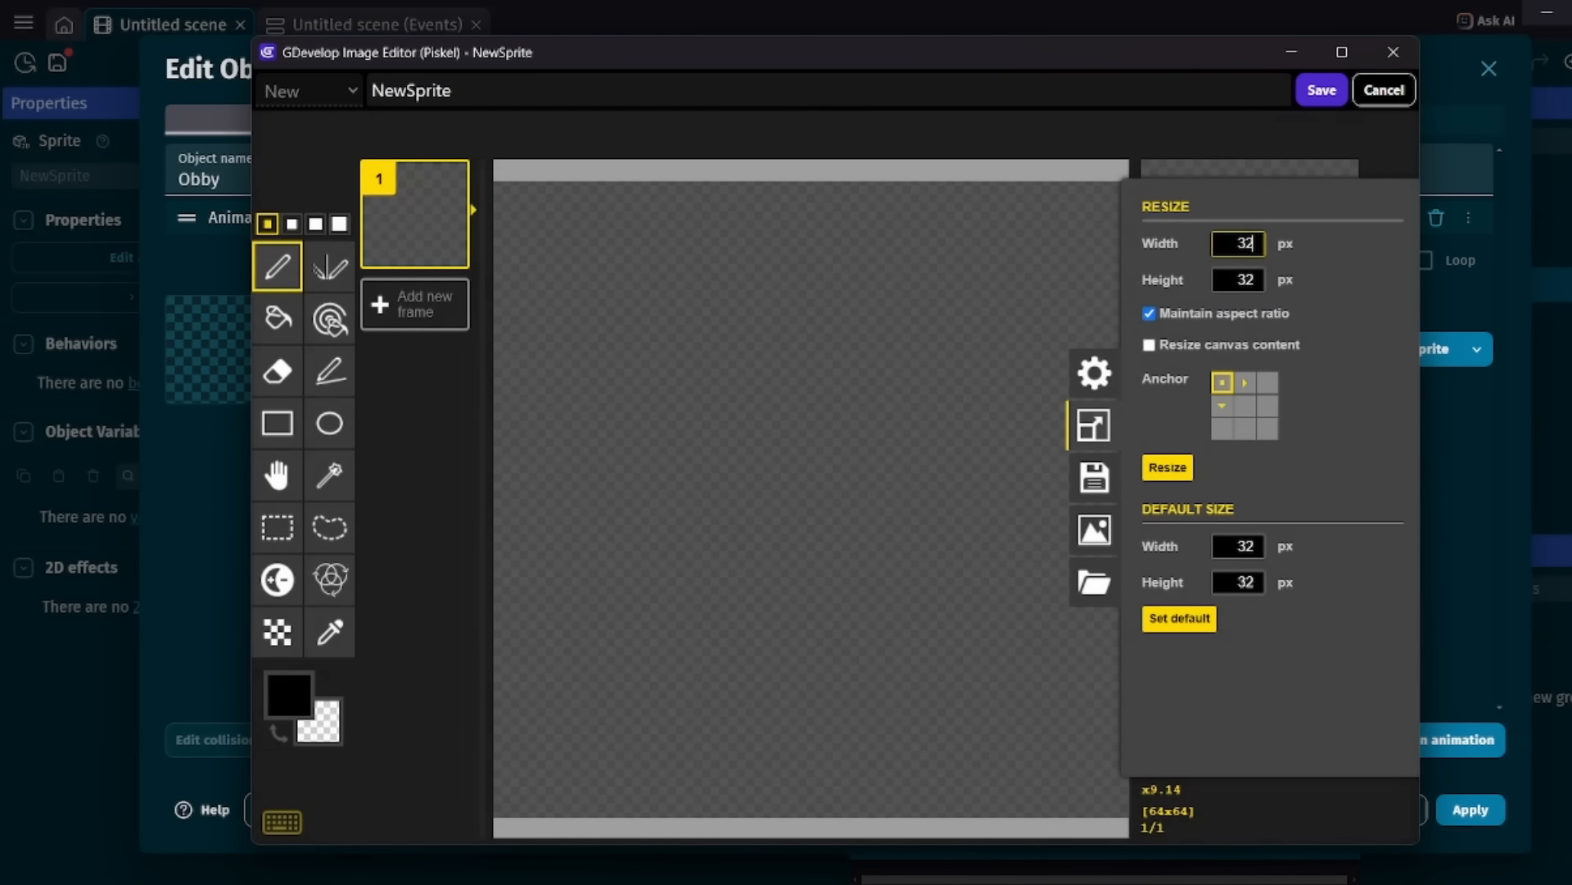
click(1168, 468)
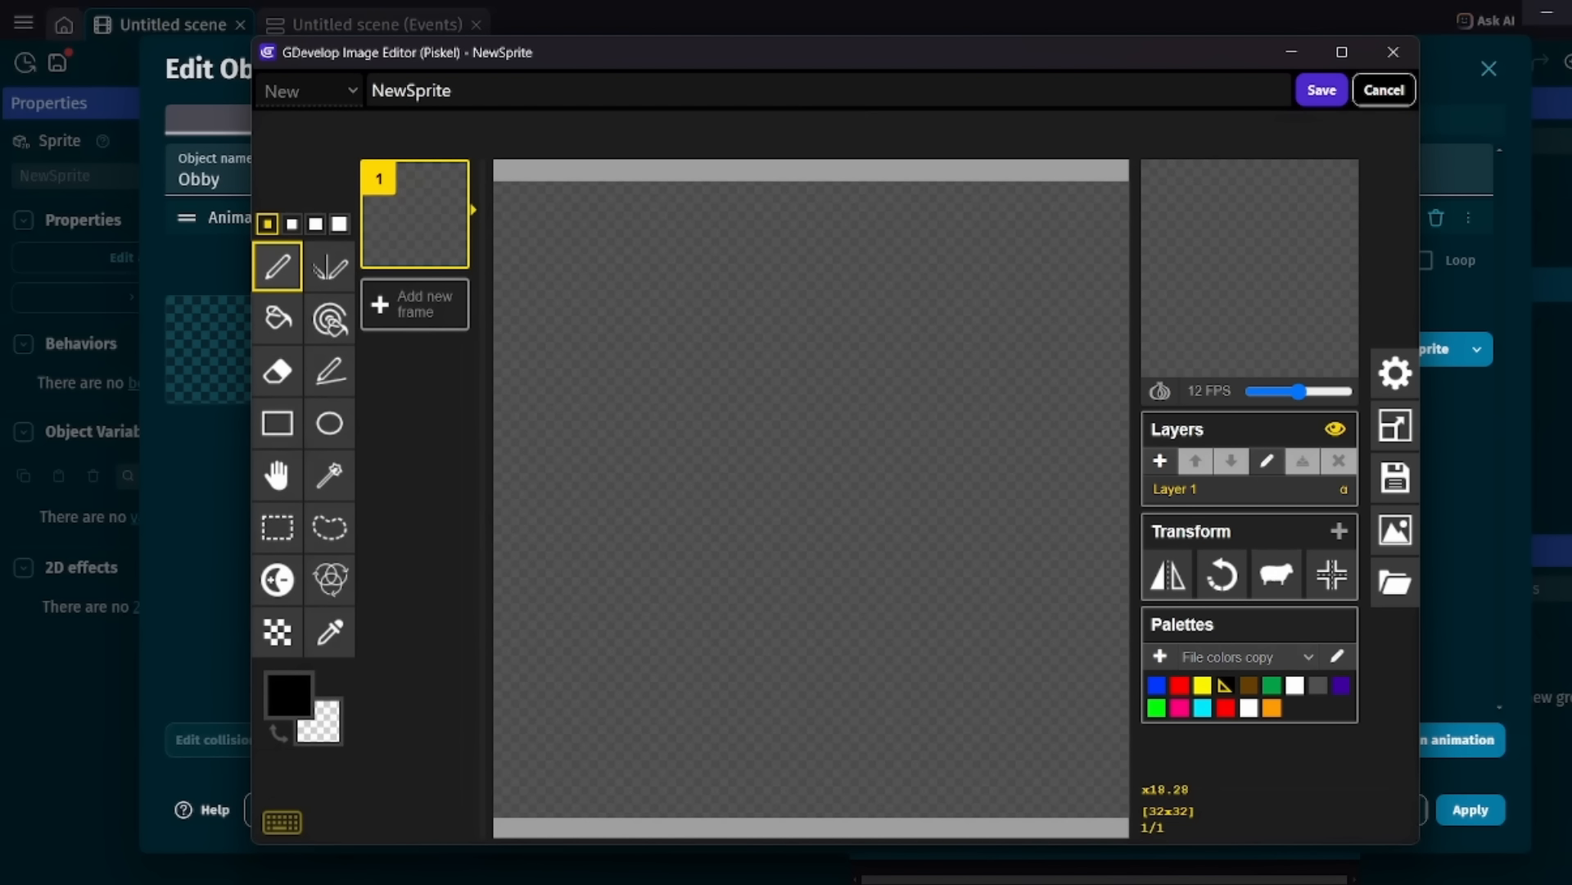
click(1179, 707)
click(1180, 686)
click(276, 318)
click(818, 410)
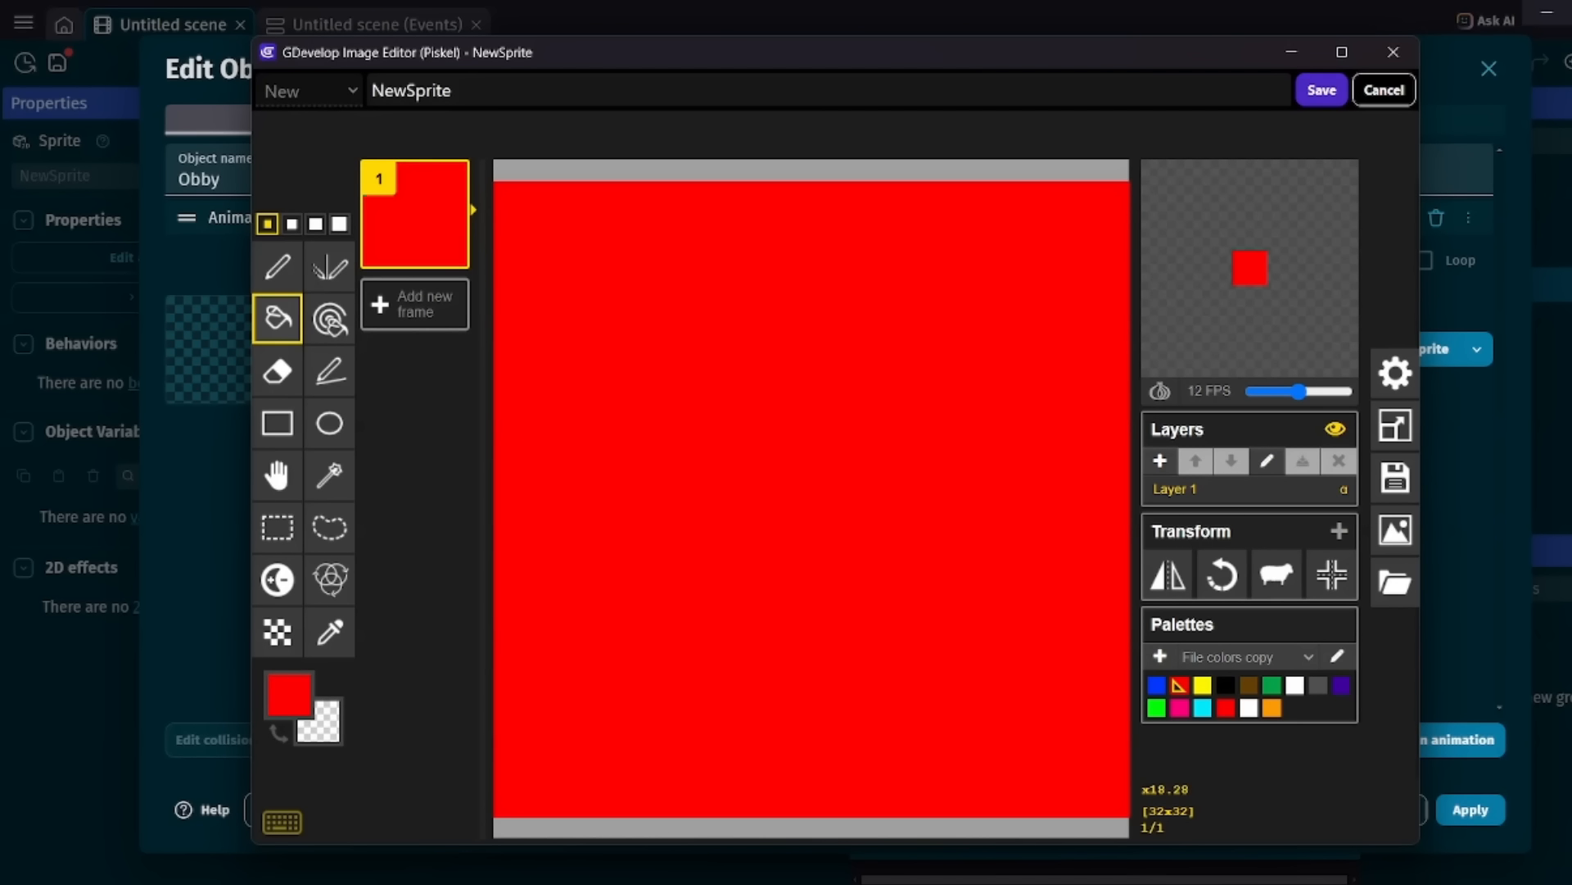
click(1322, 90)
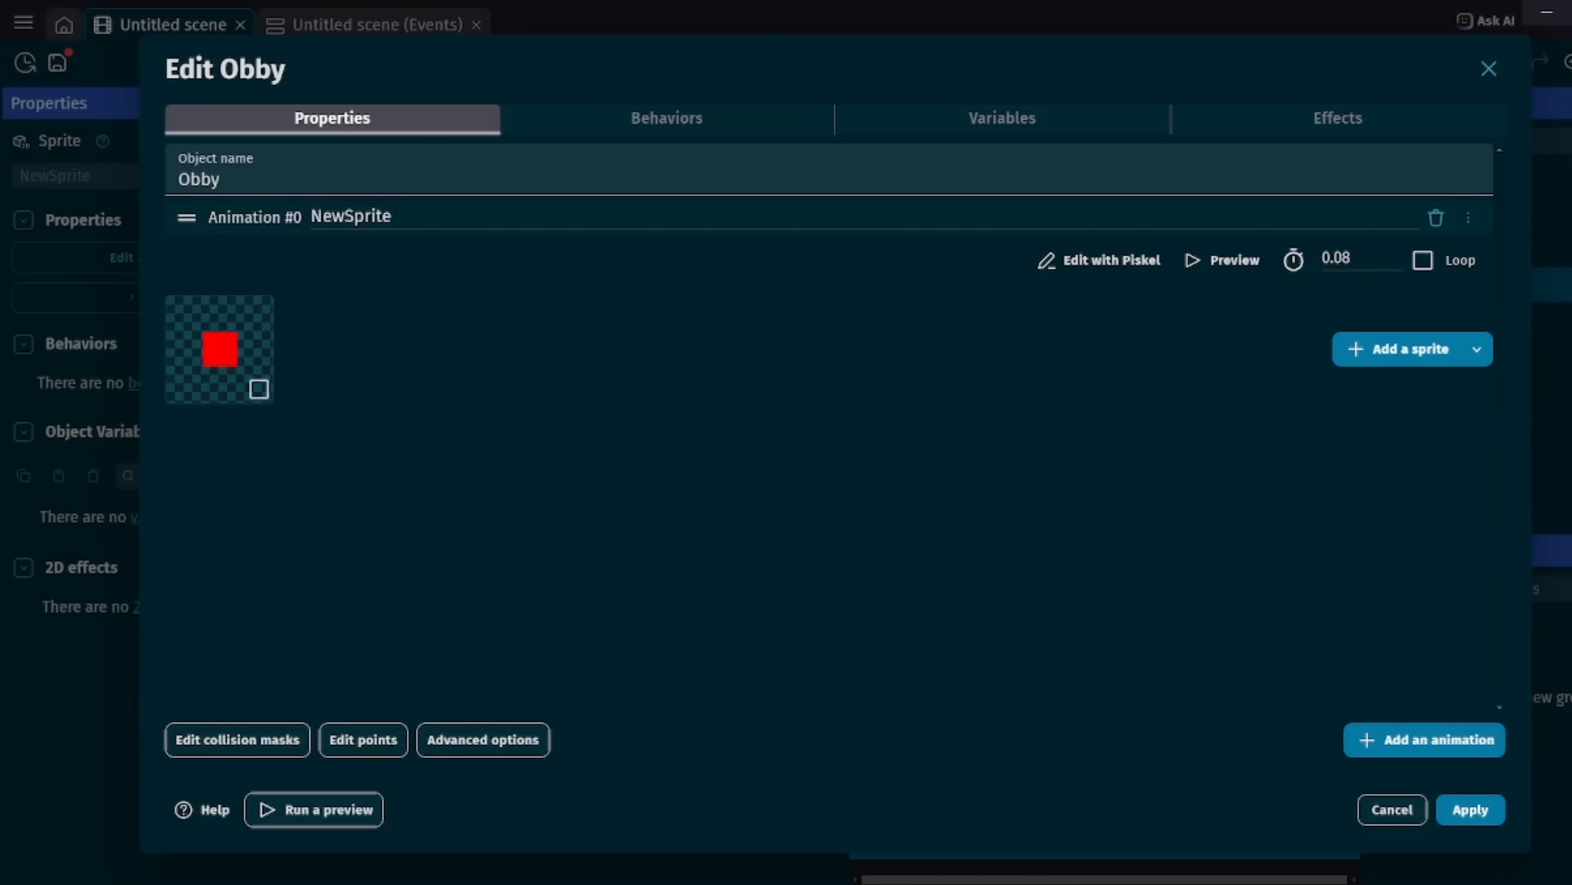
Add the Obstacle for pathfinding behavior to Obby.
click(667, 119)
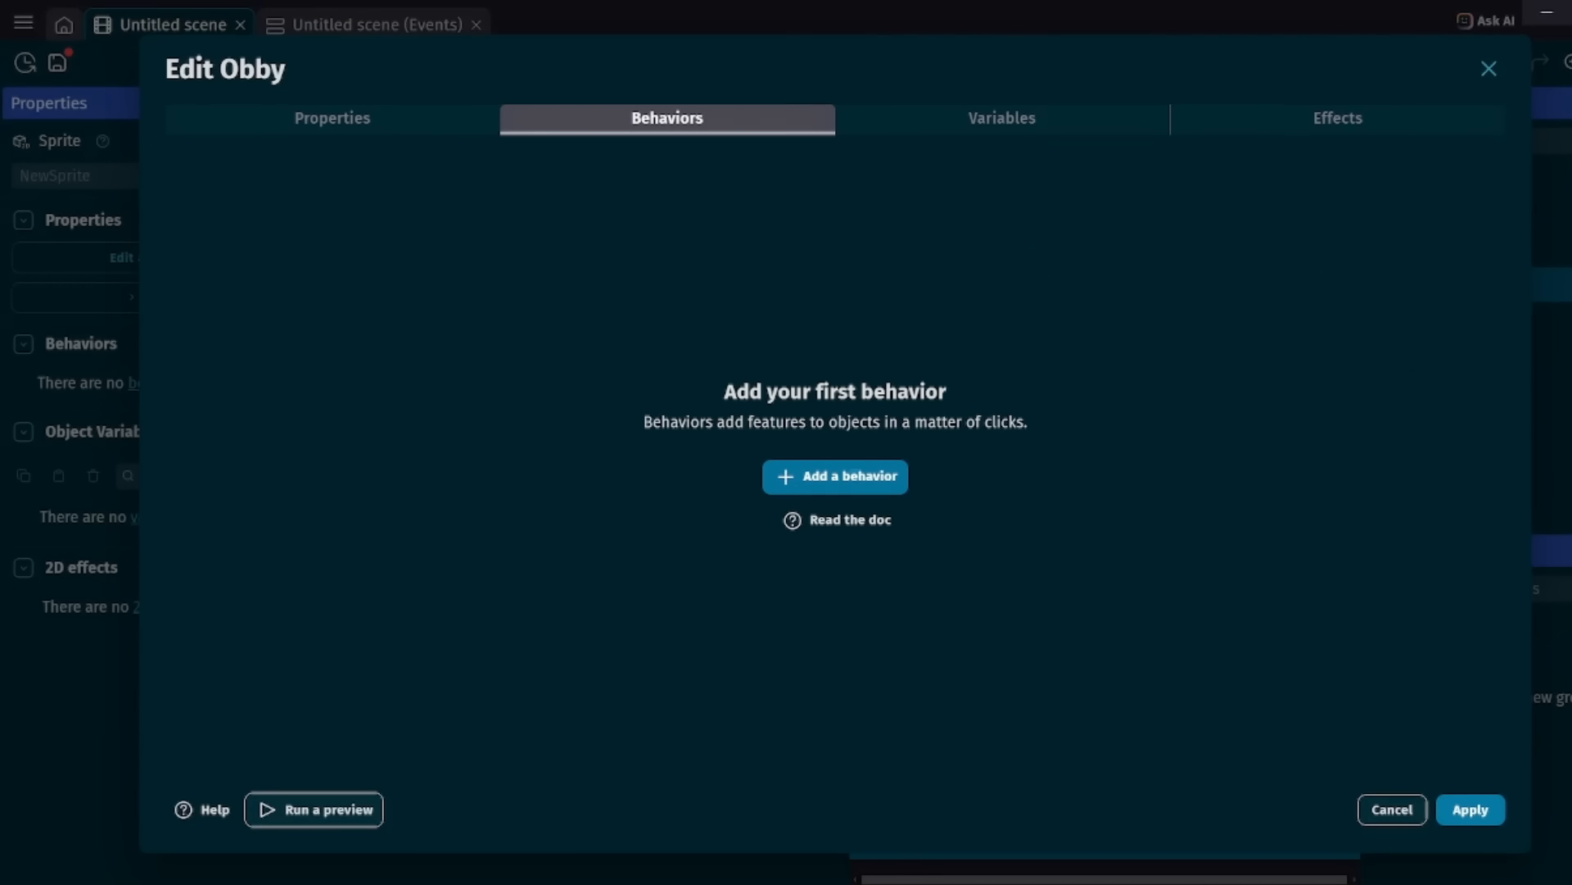
click(835, 477)
text(pathfi)
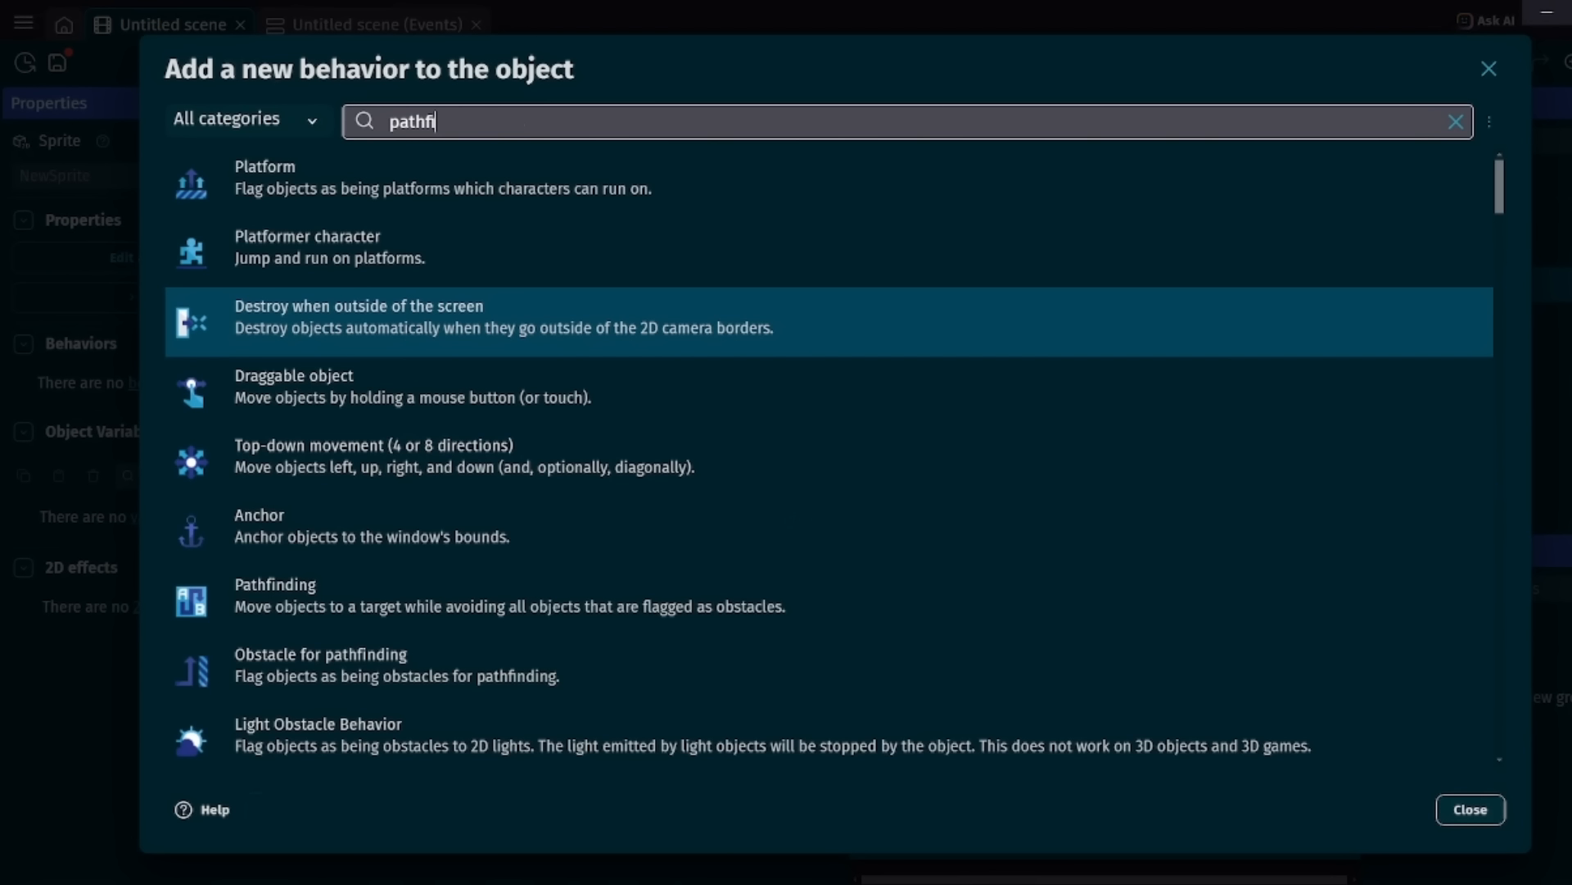
click(453, 318)
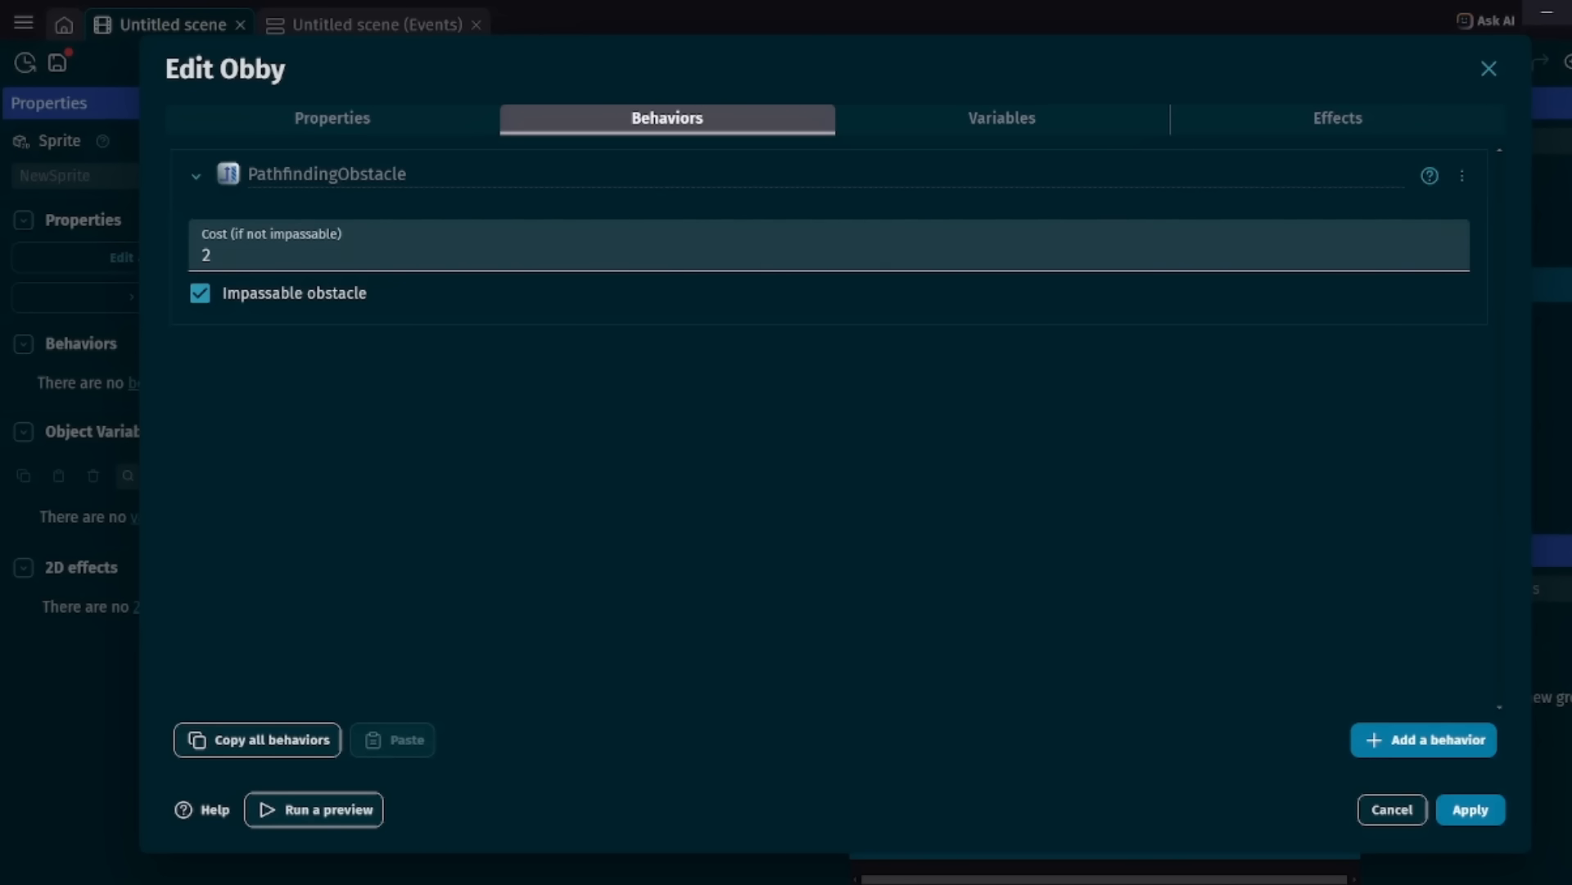
Review the obstacle's cost setting, keep Impassable obstacle enabled, and apply Obby's changes.
click(211, 255)
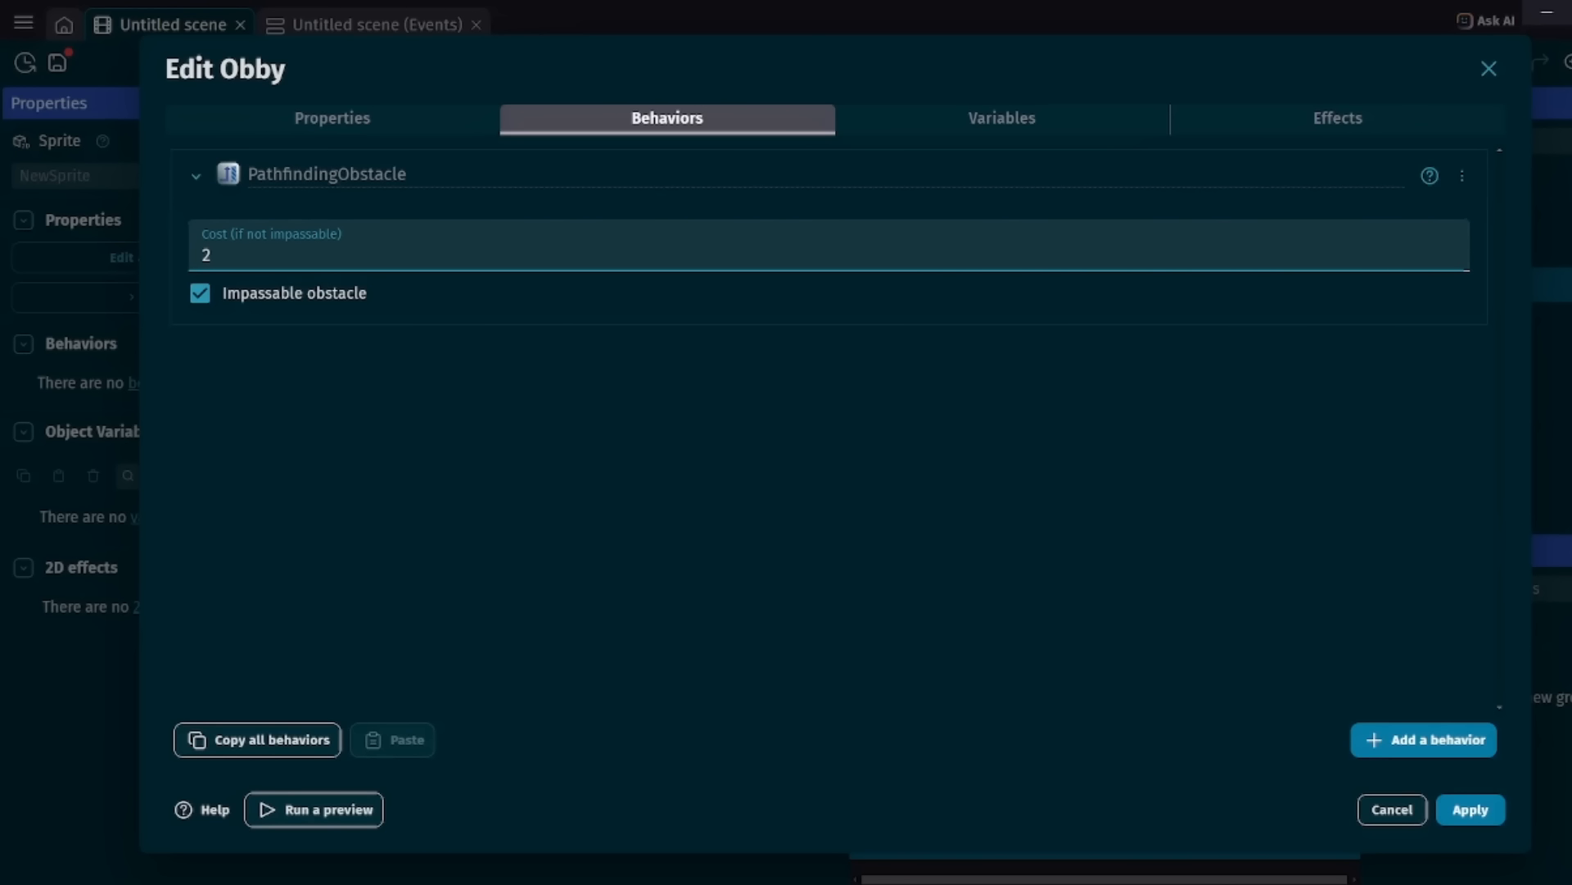
click(540, 426)
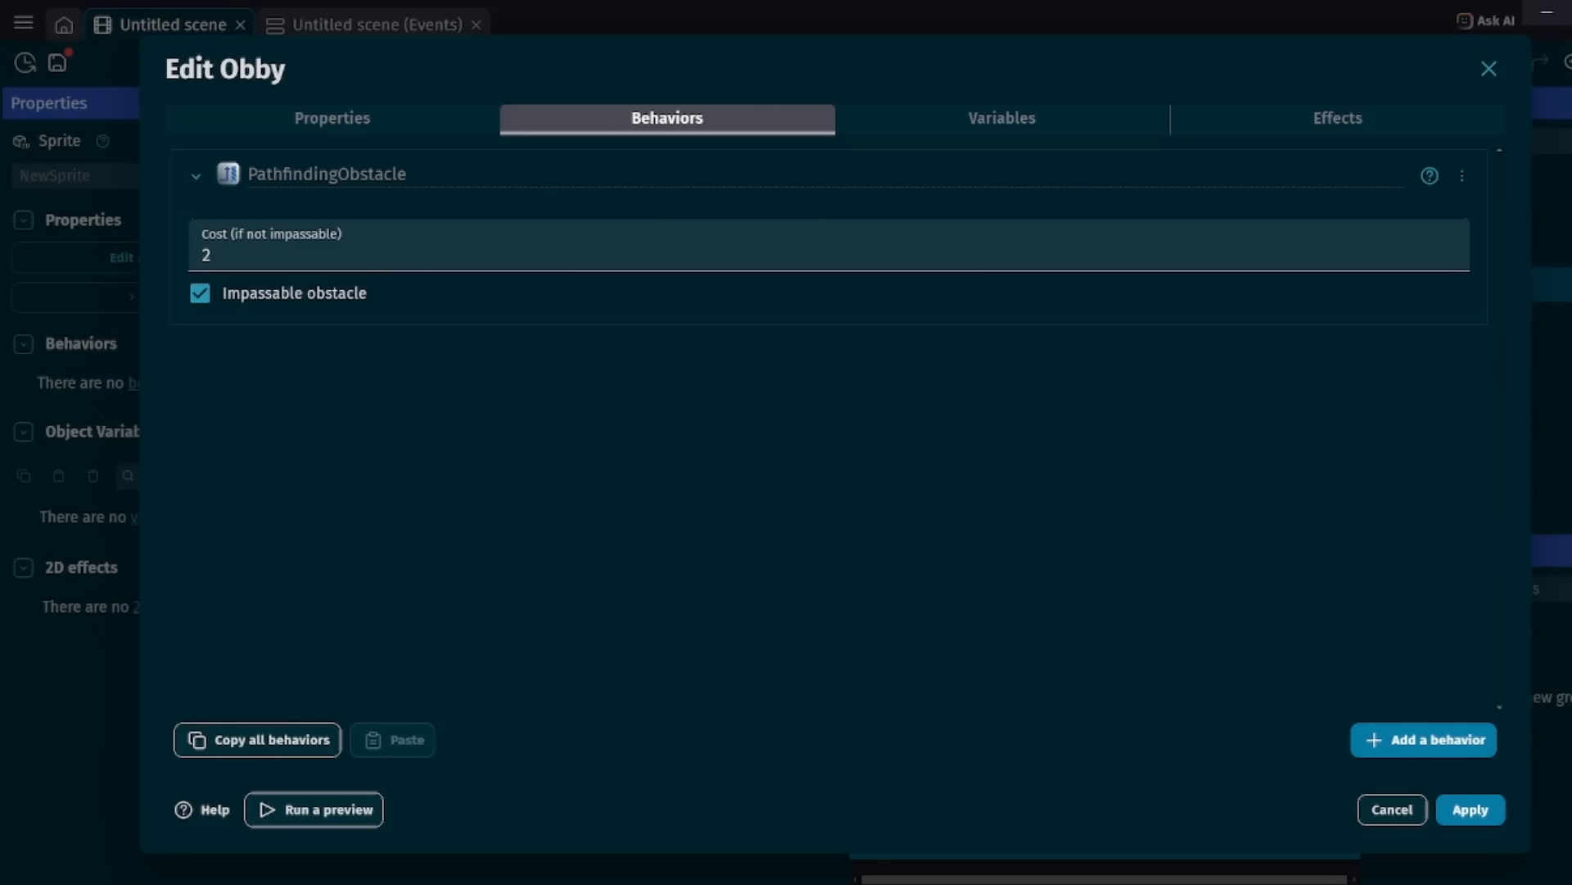
click(200, 294)
click(200, 293)
click(1471, 809)
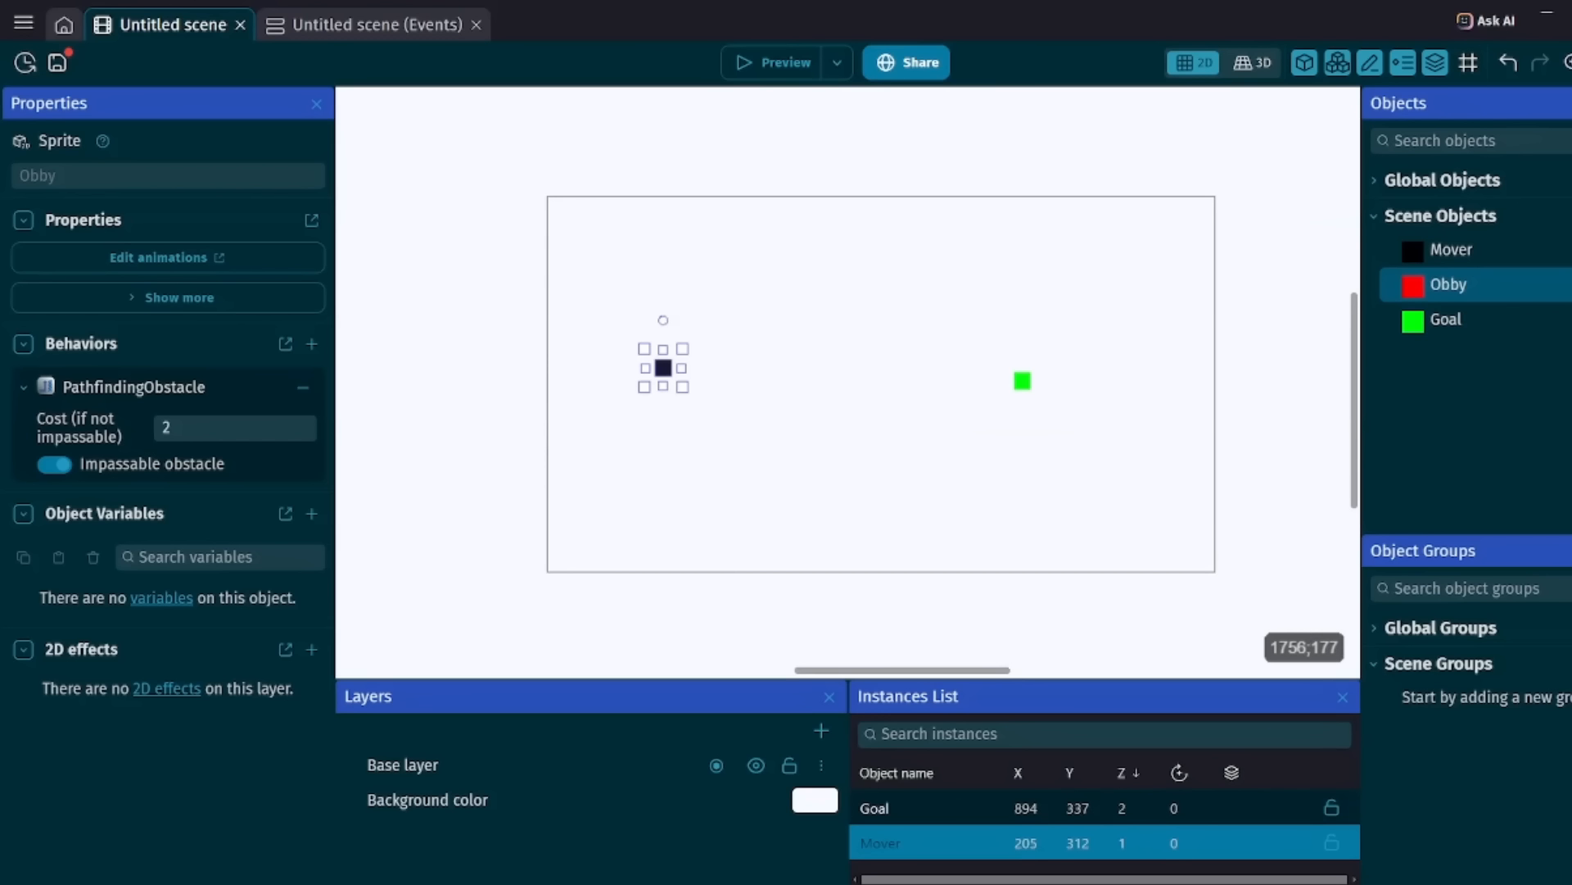
Enclose Goal with four Obby walls, about 222 by 30 horizontally and 32 by 119 vertically, and preview the scene.
drag(1464, 288, 1012, 355)
click(991, 349)
drag(1448, 285, 975, 434)
right_click(972, 392)
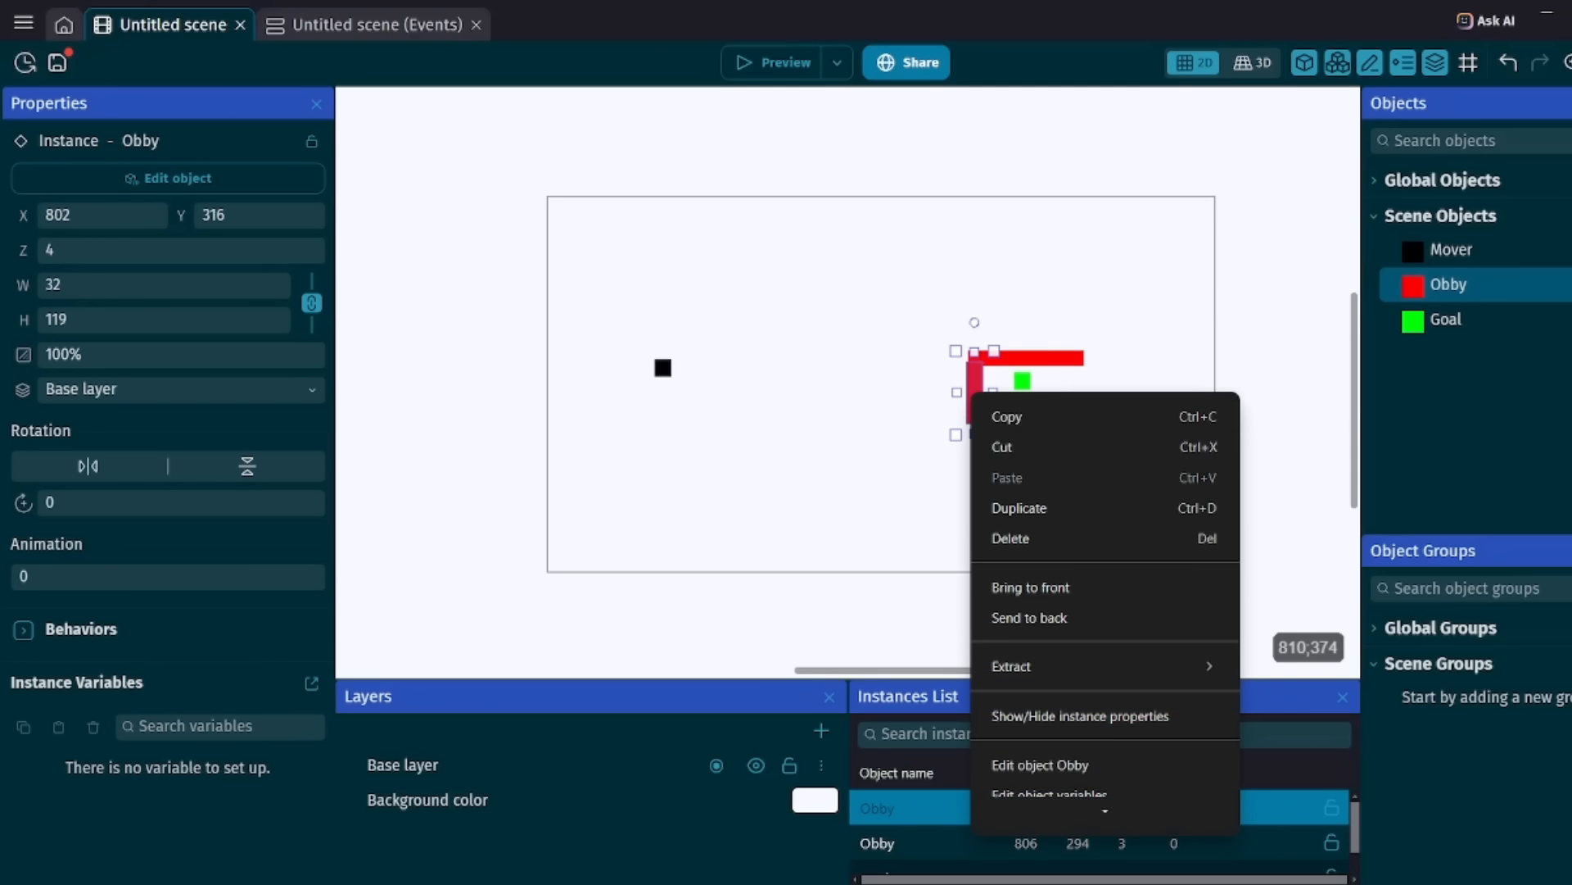
click(1019, 508)
drag(972, 376, 1010, 416)
right_click(1024, 356)
click(1067, 470)
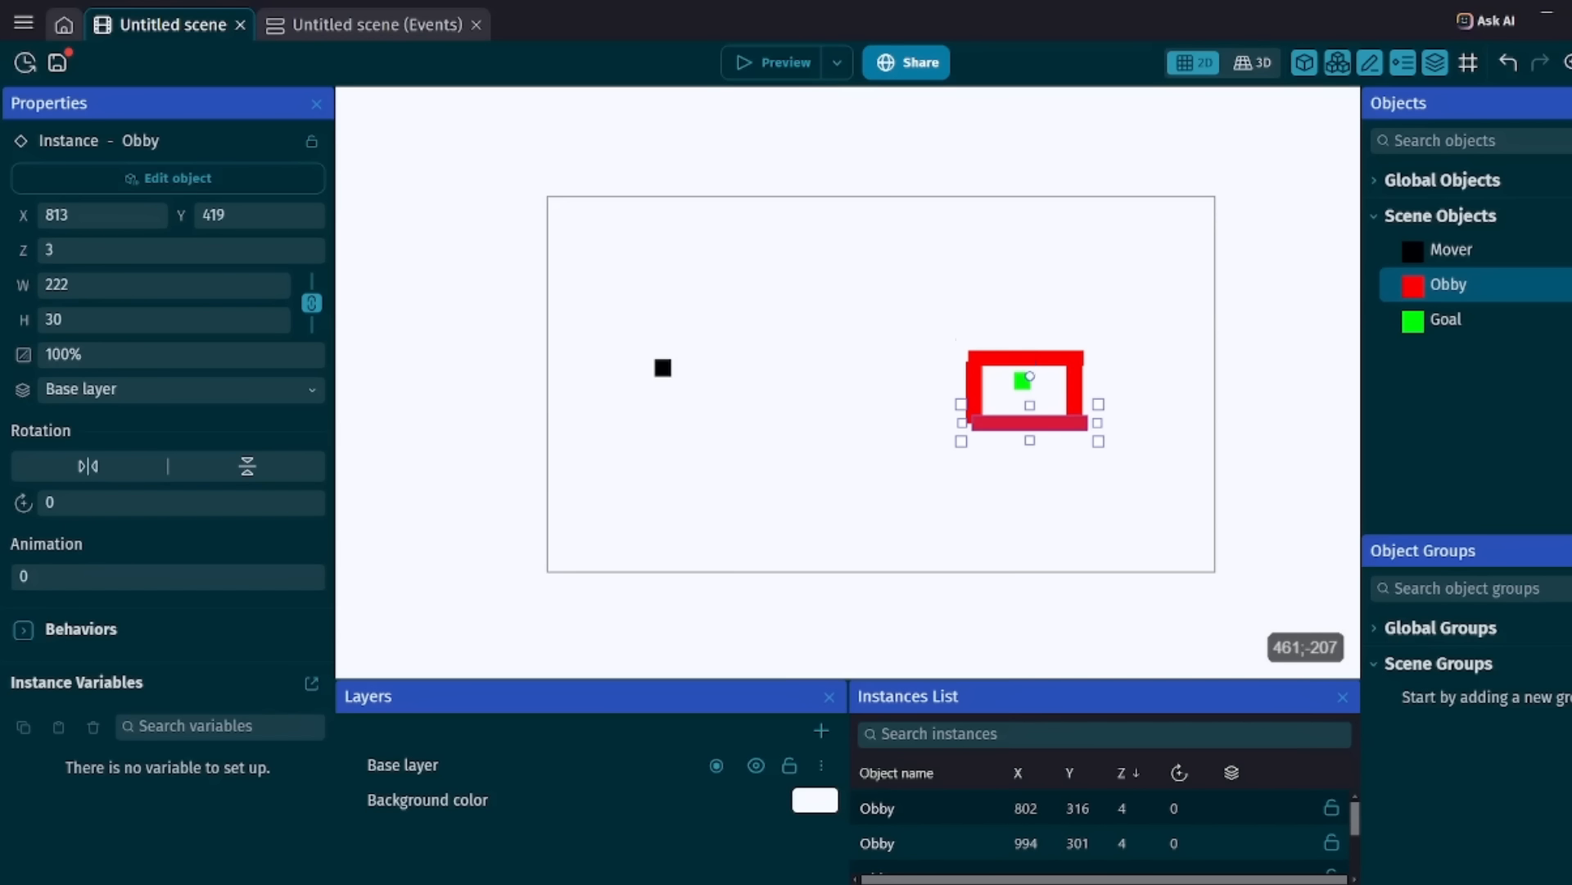
click(775, 64)
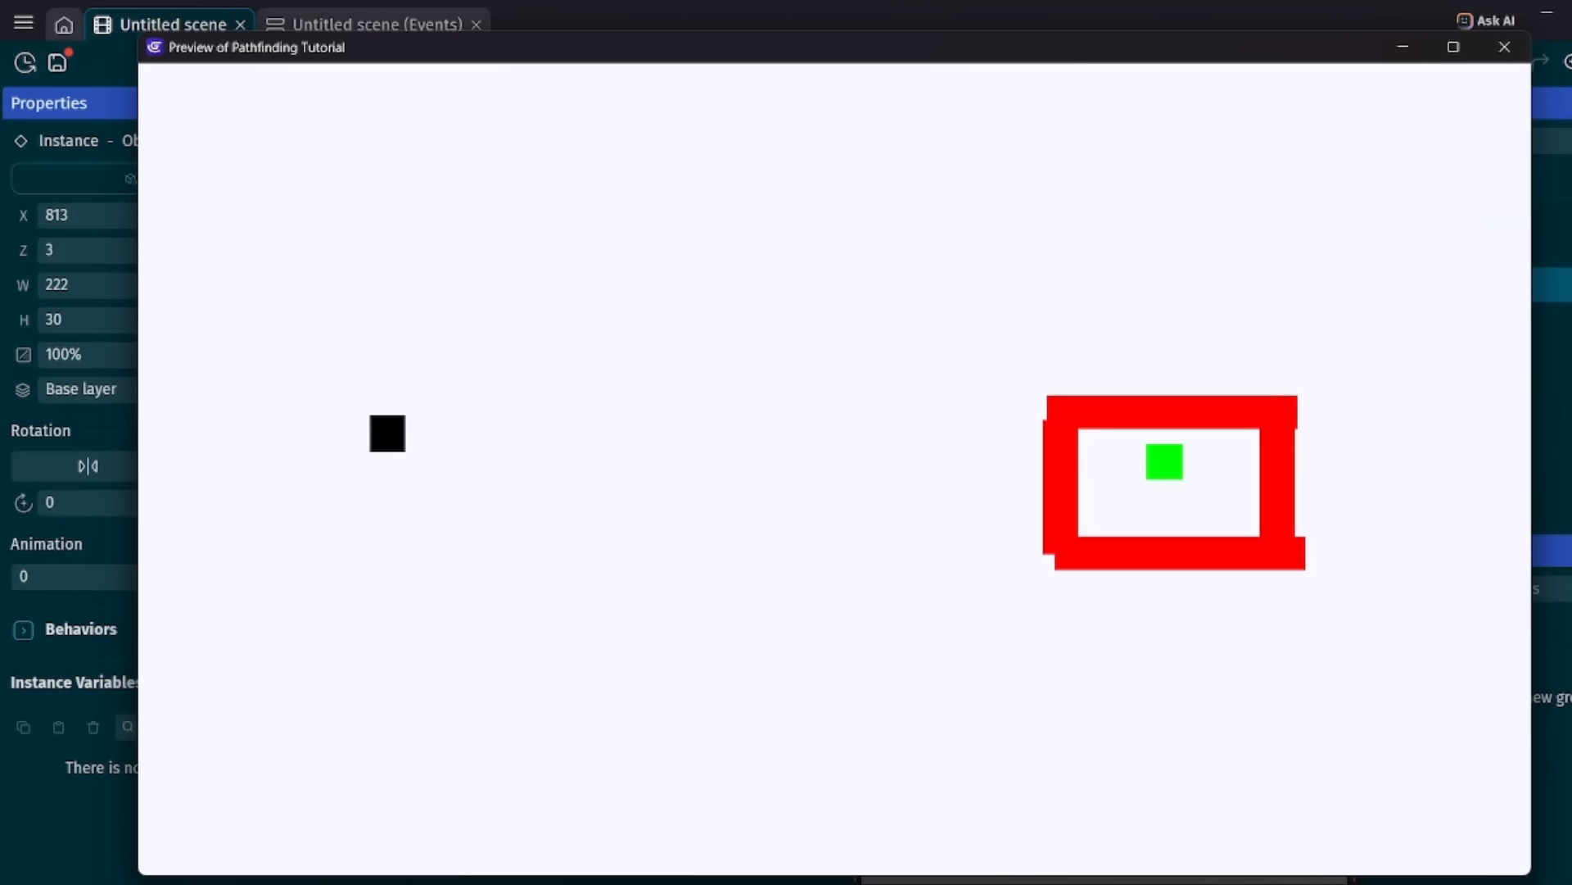
click(1504, 48)
Delete the horizontal Obby wall above Goal and test Mover's path in a preview.
click(1058, 371)
click(1053, 363)
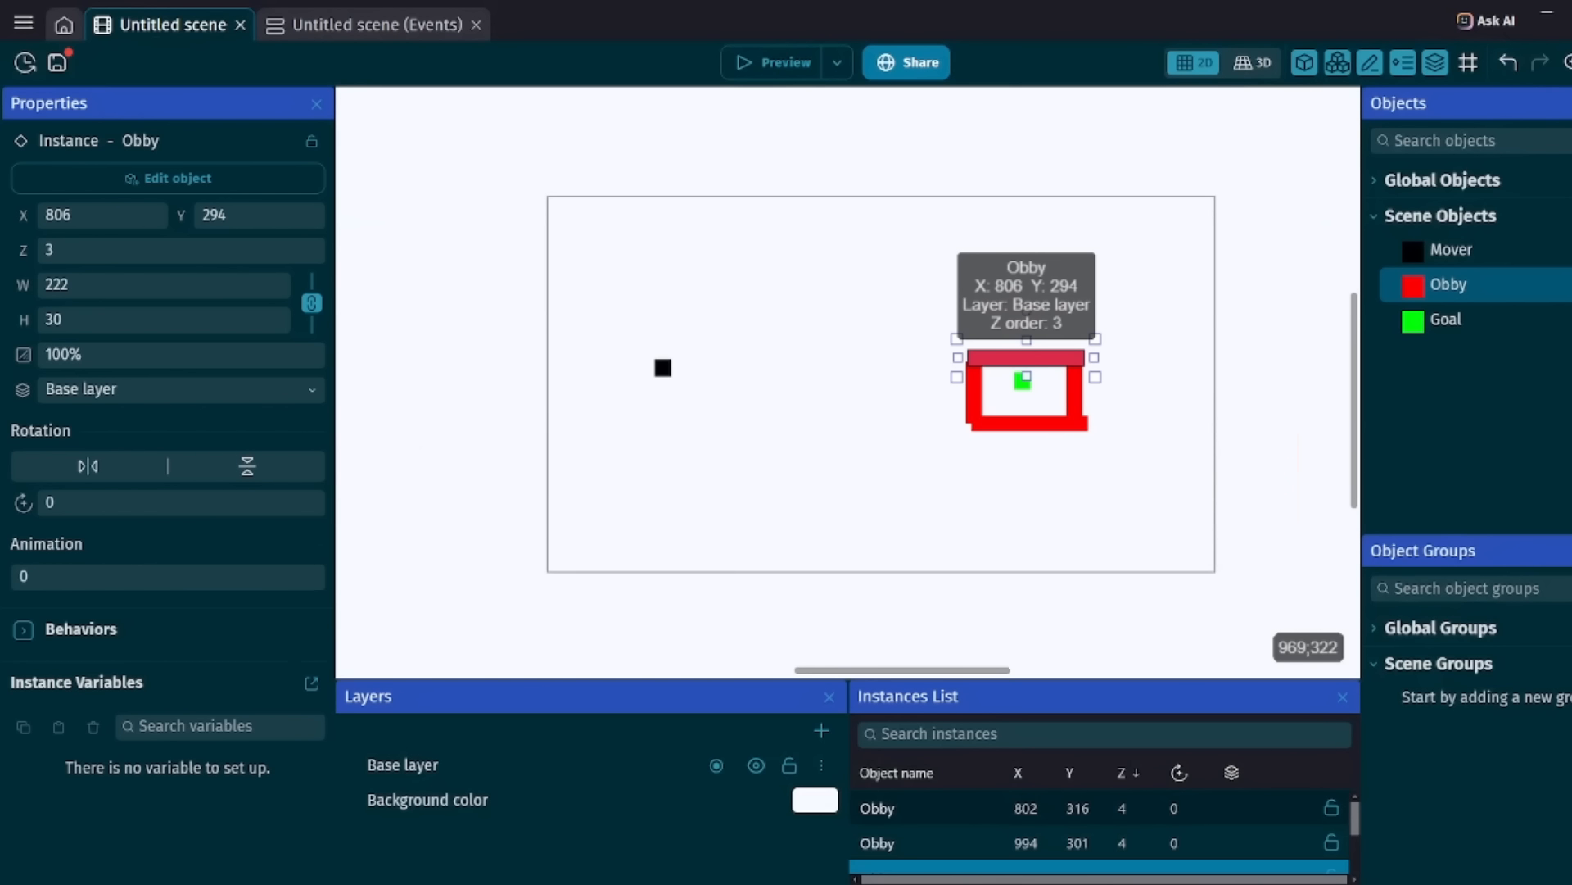
key(Delete)
click(762, 63)
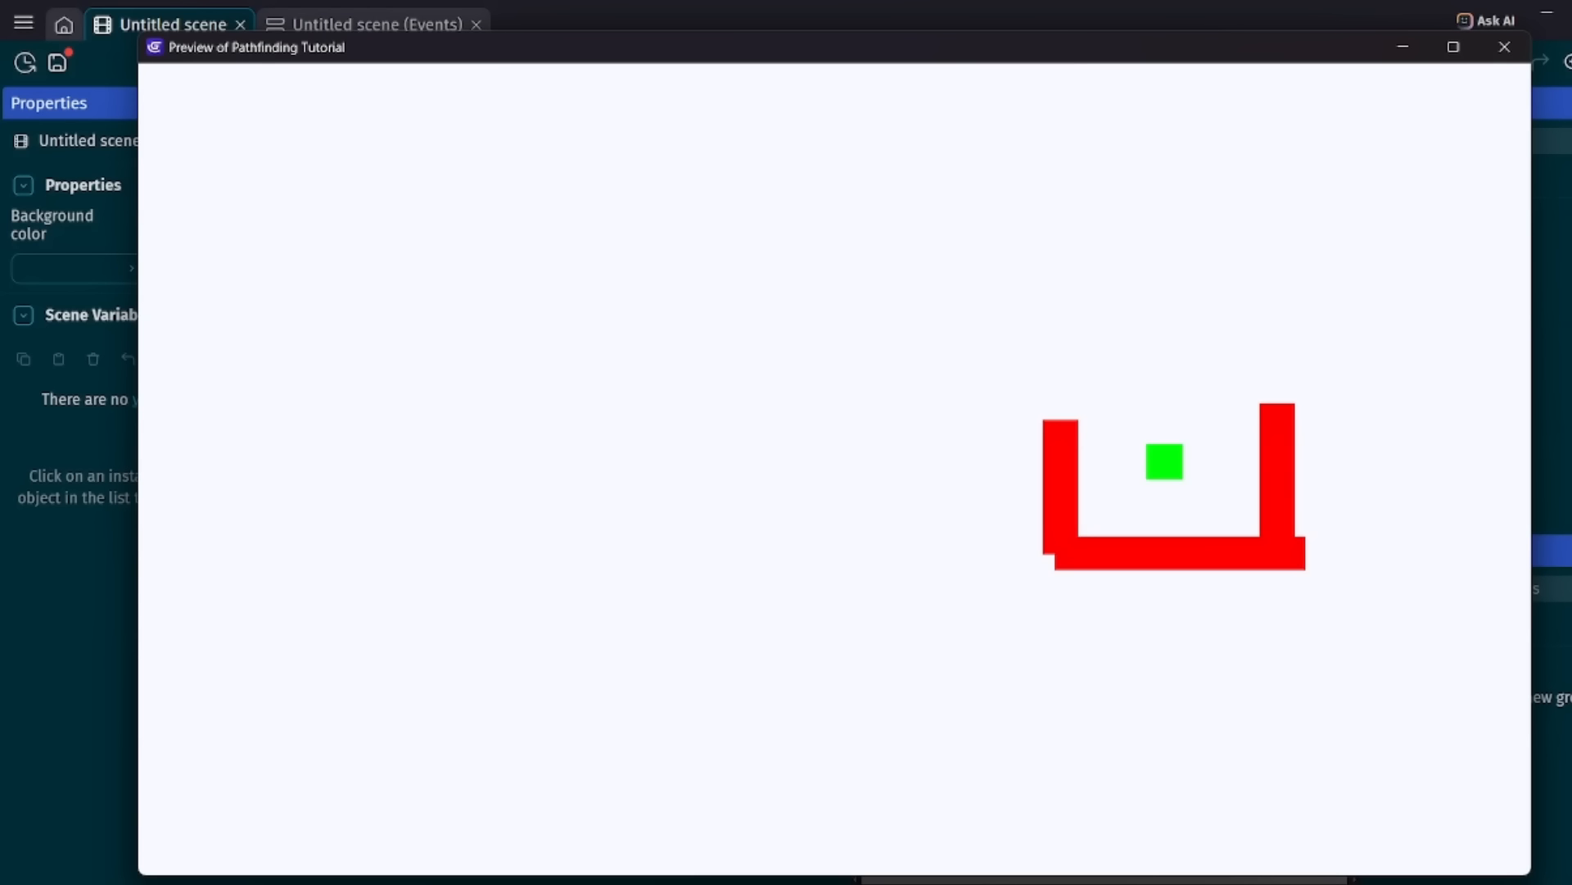
click(1505, 47)
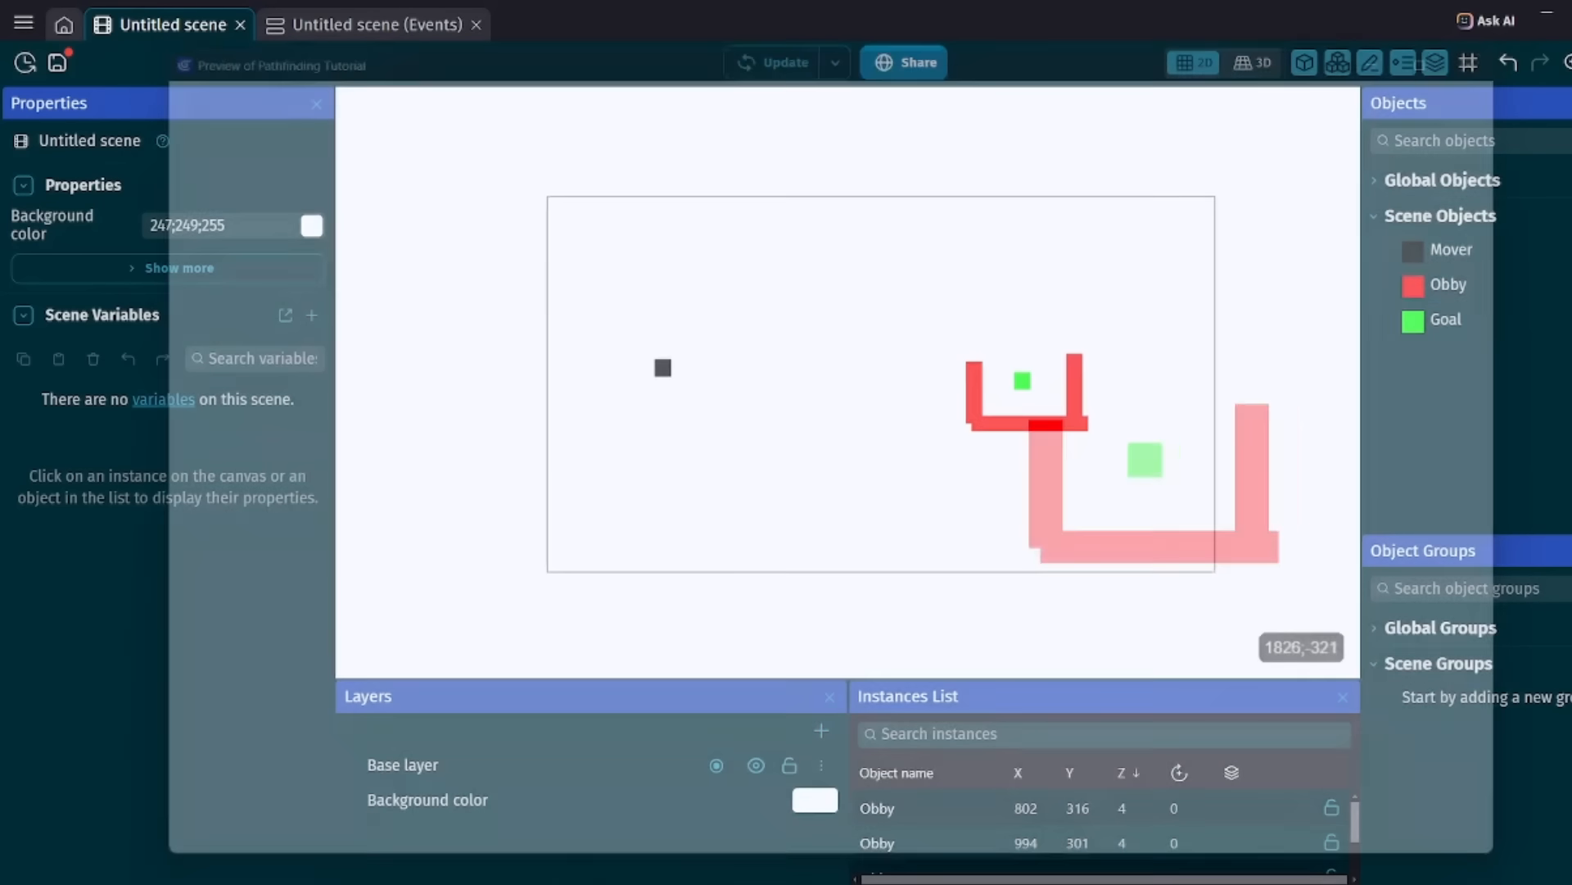
Set the Extra Border of Mover's Pathfinding behavior to 0 px, apply it and test the path in a preview.
double_click(1451, 249)
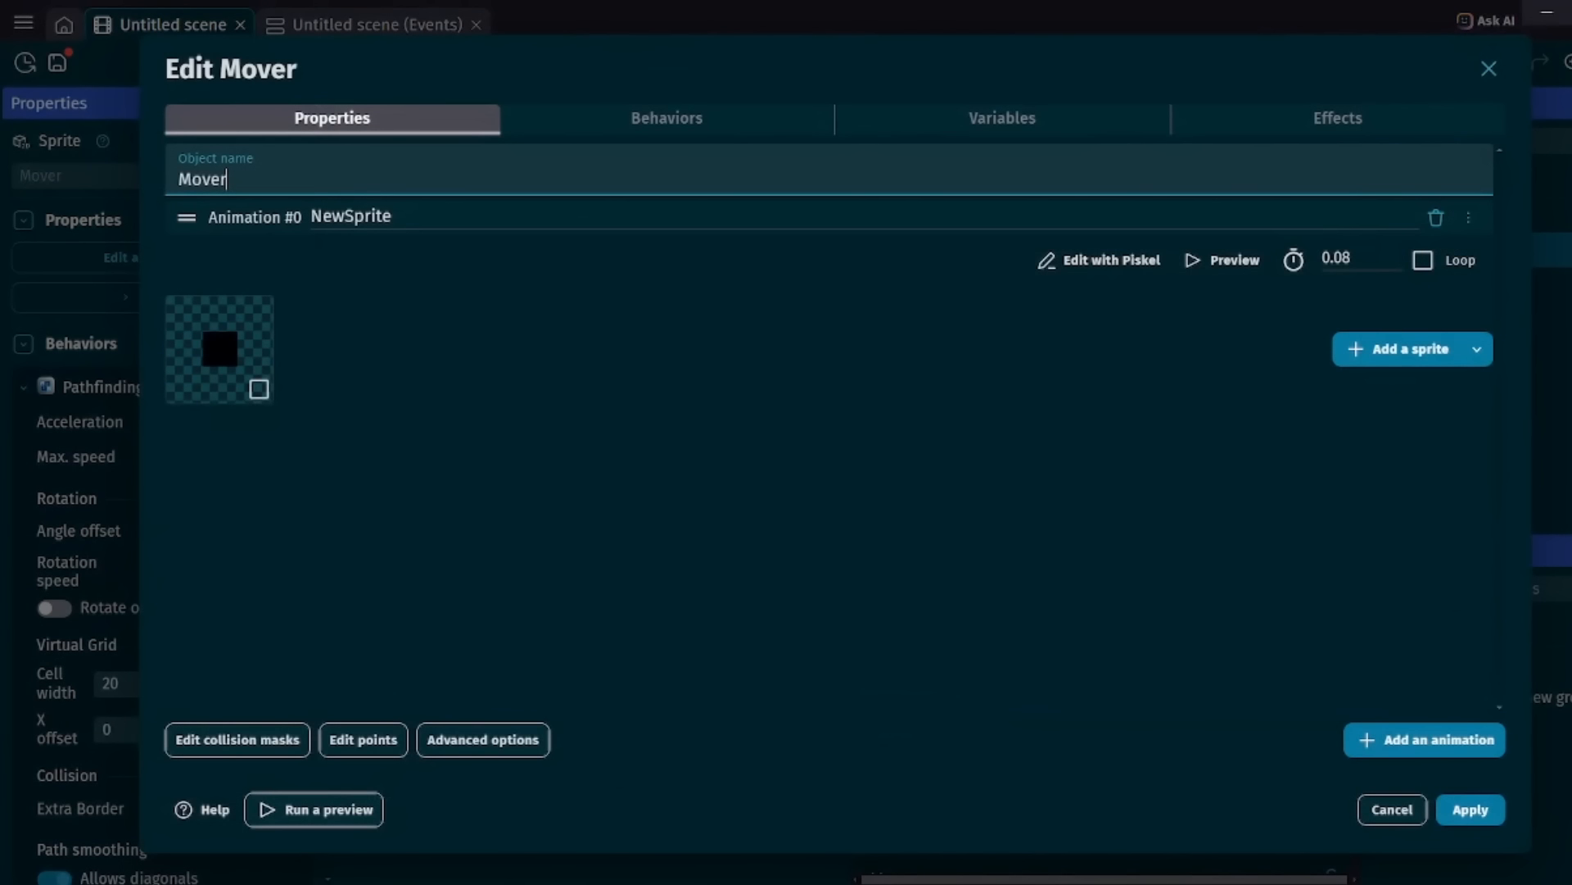
click(668, 118)
scroll(667, 337, down, 4)
click(222, 495)
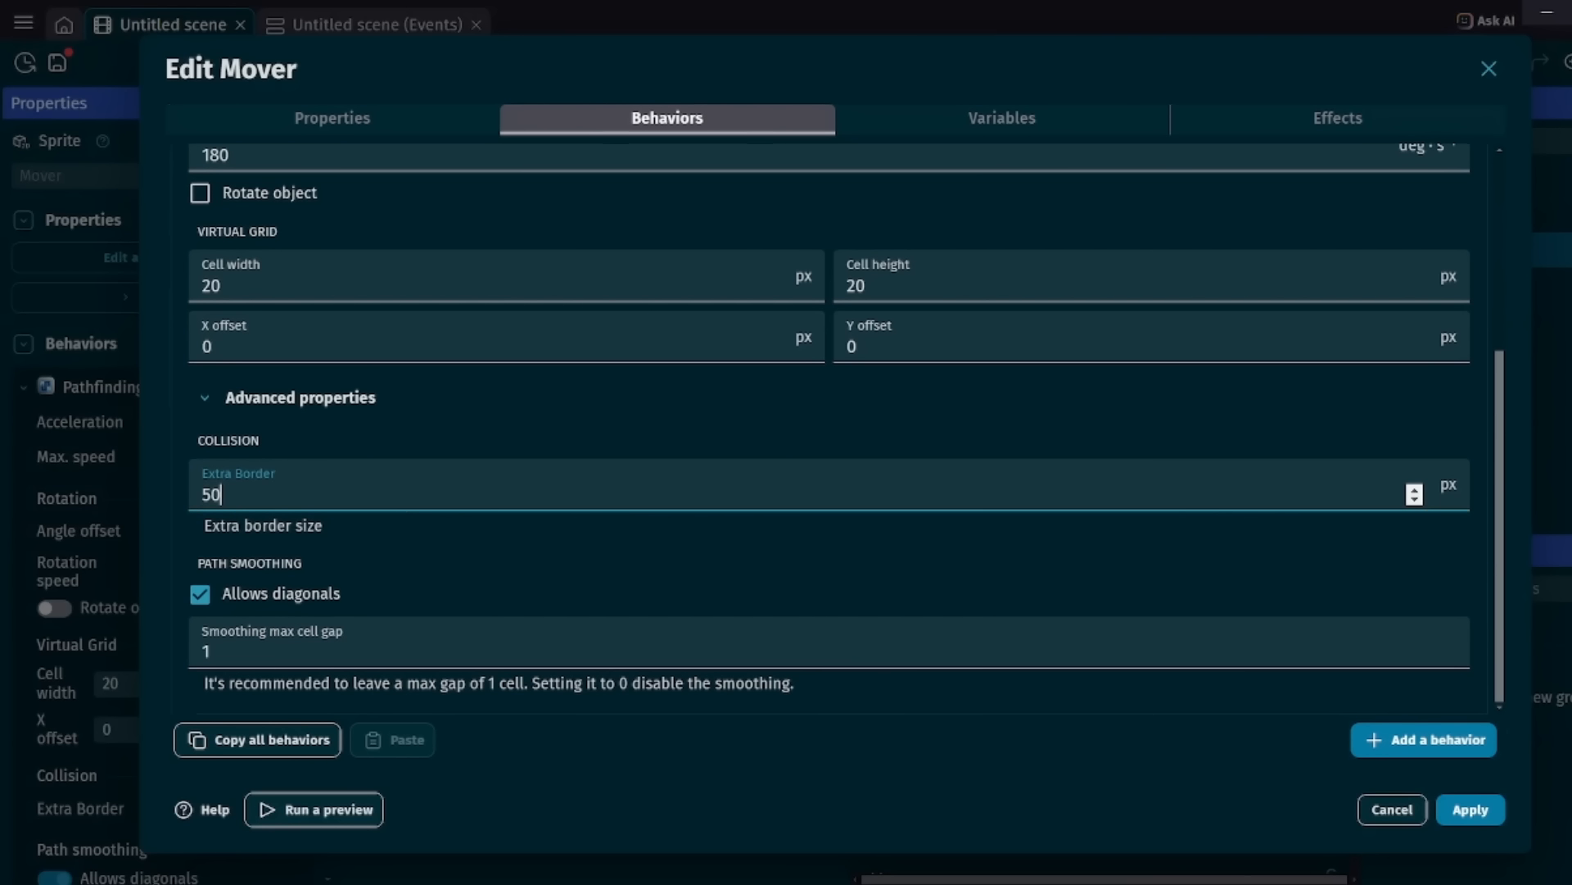
key(BackSpace)
key(BackSpace)
text(0)
key(Tab)
click(1470, 809)
click(770, 61)
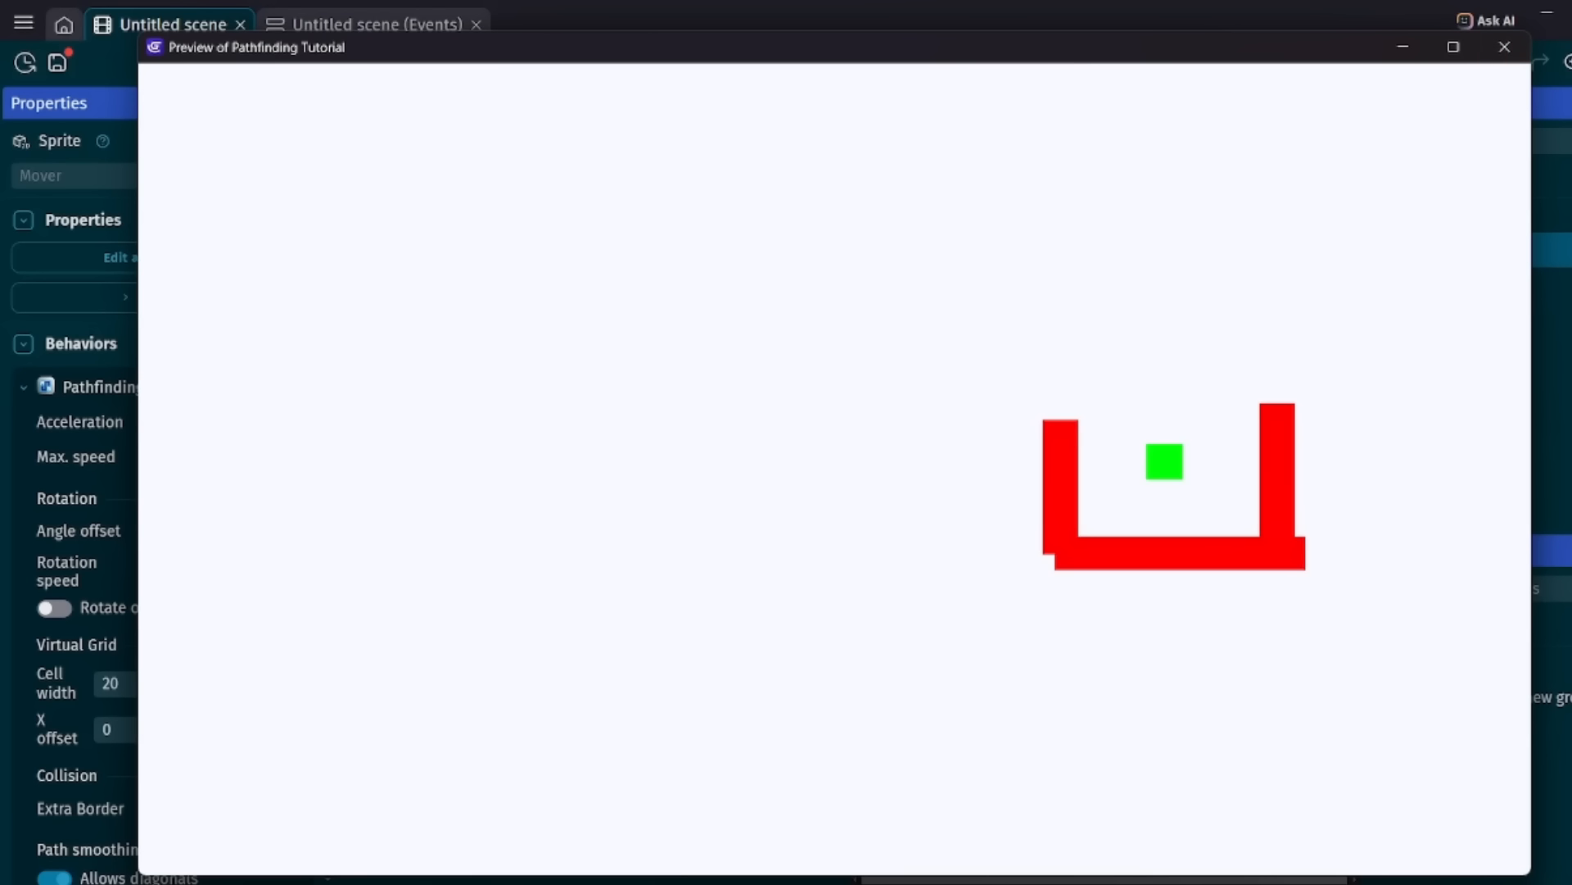
click(1504, 47)
Set the Extra Border of Mover's Pathfinding behavior to 100 px and apply the change.
double_click(1435, 252)
click(667, 119)
scroll(828, 426, down, 1)
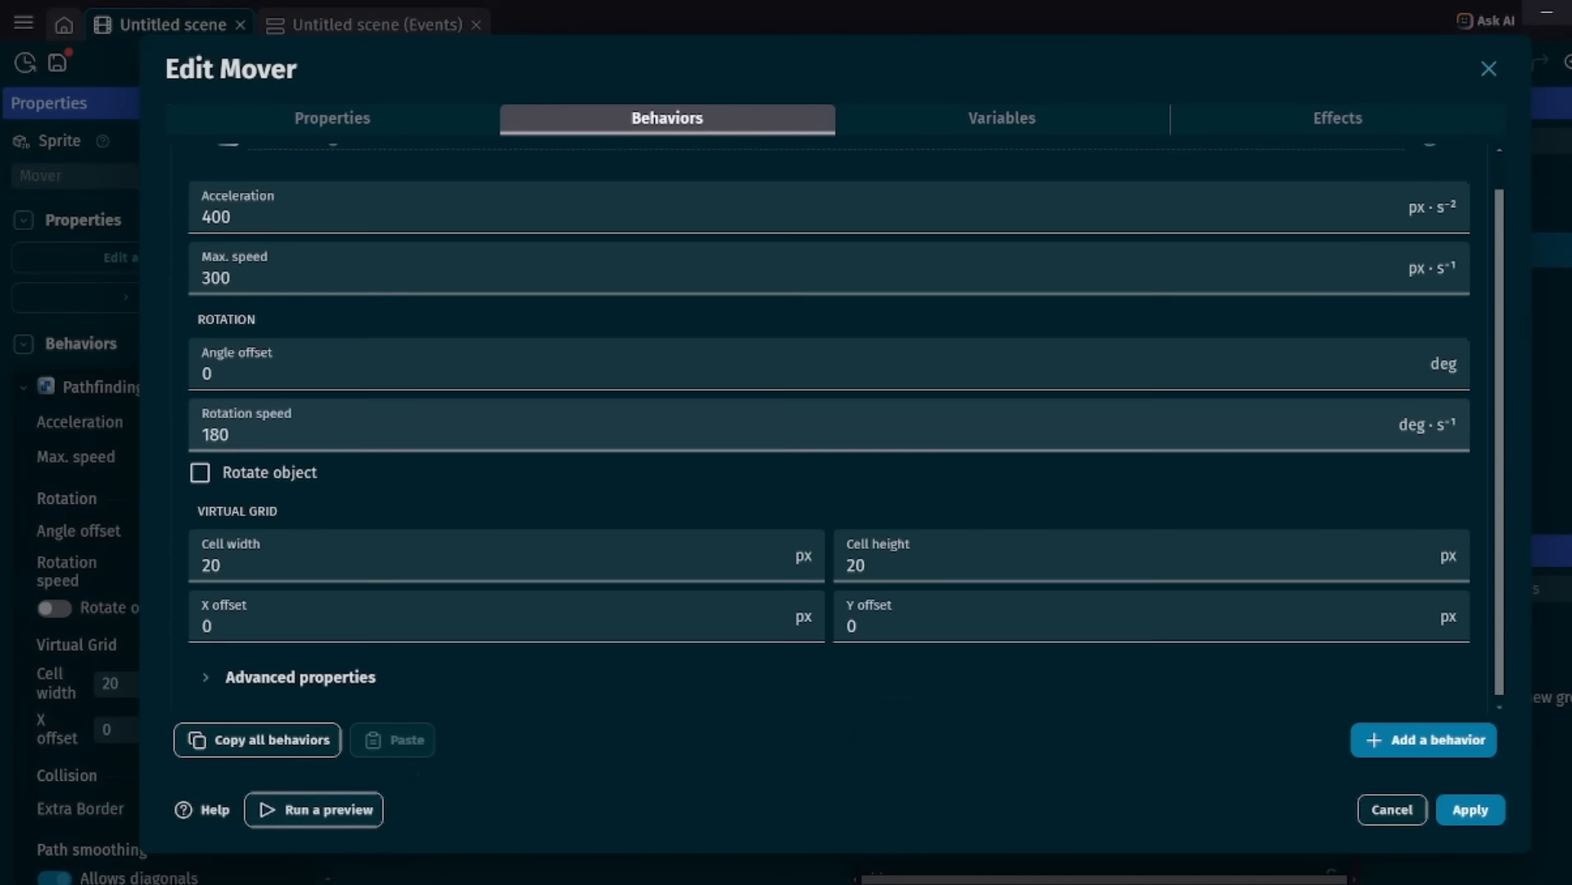
click(299, 670)
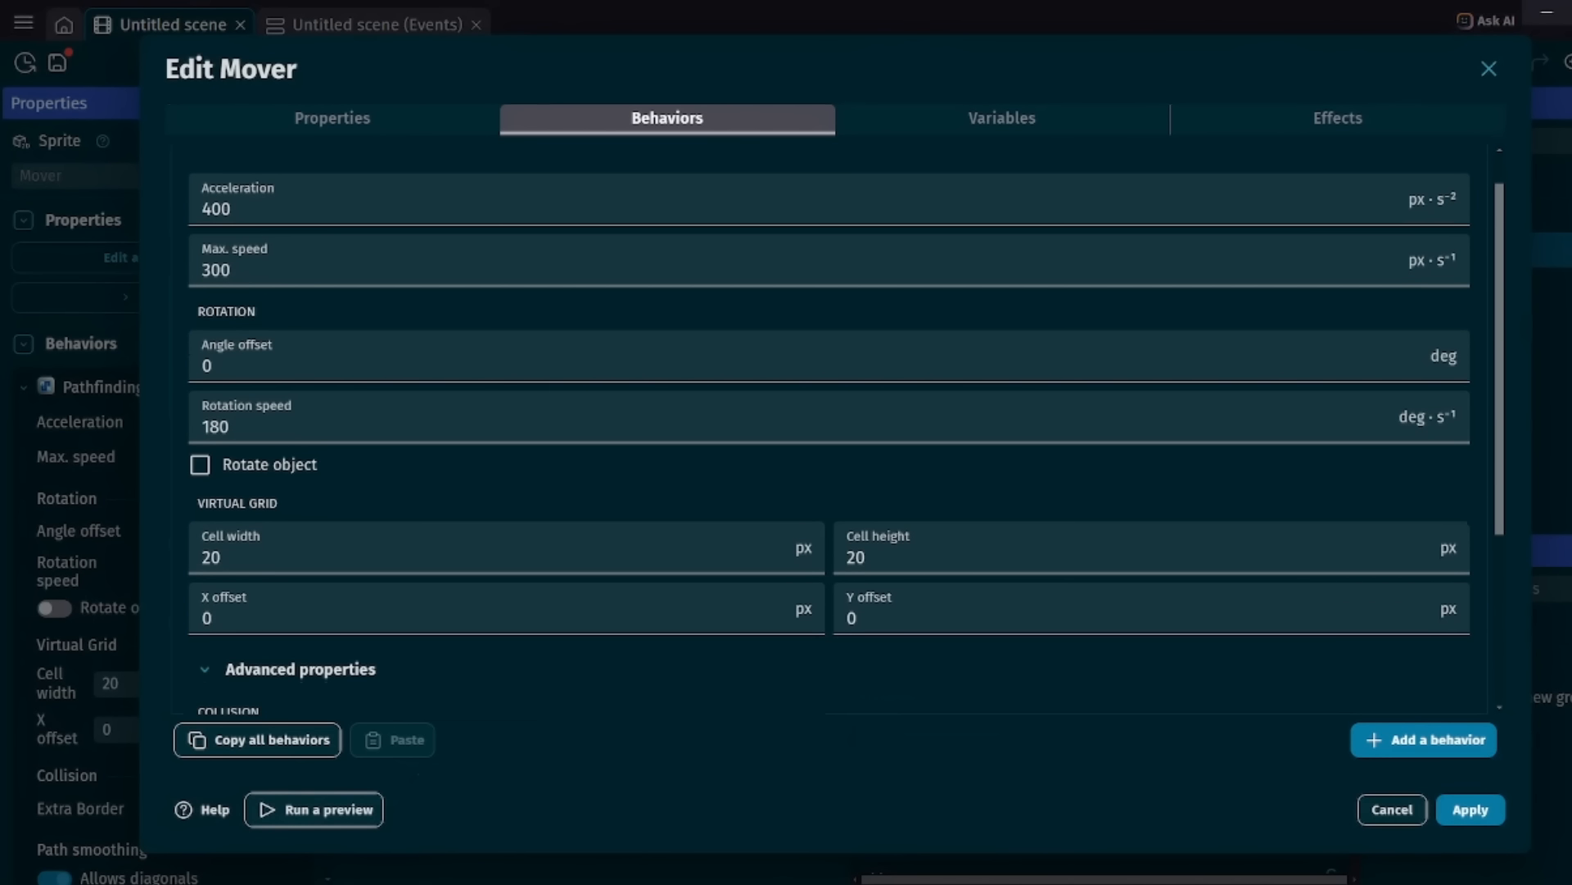
scroll(327, 573, down, 4)
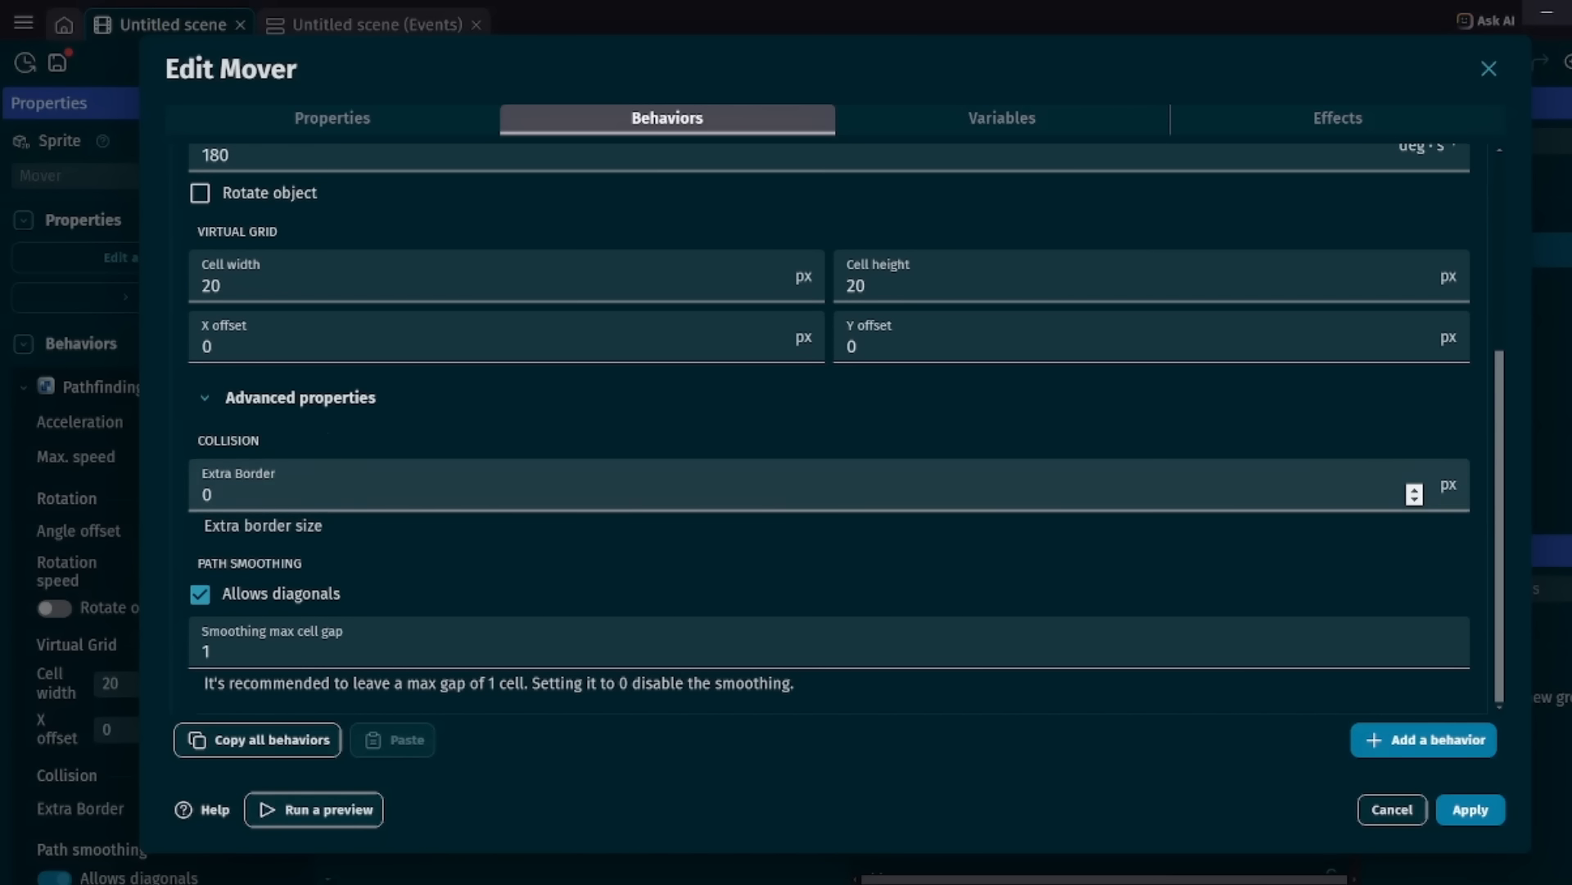
click(327, 493)
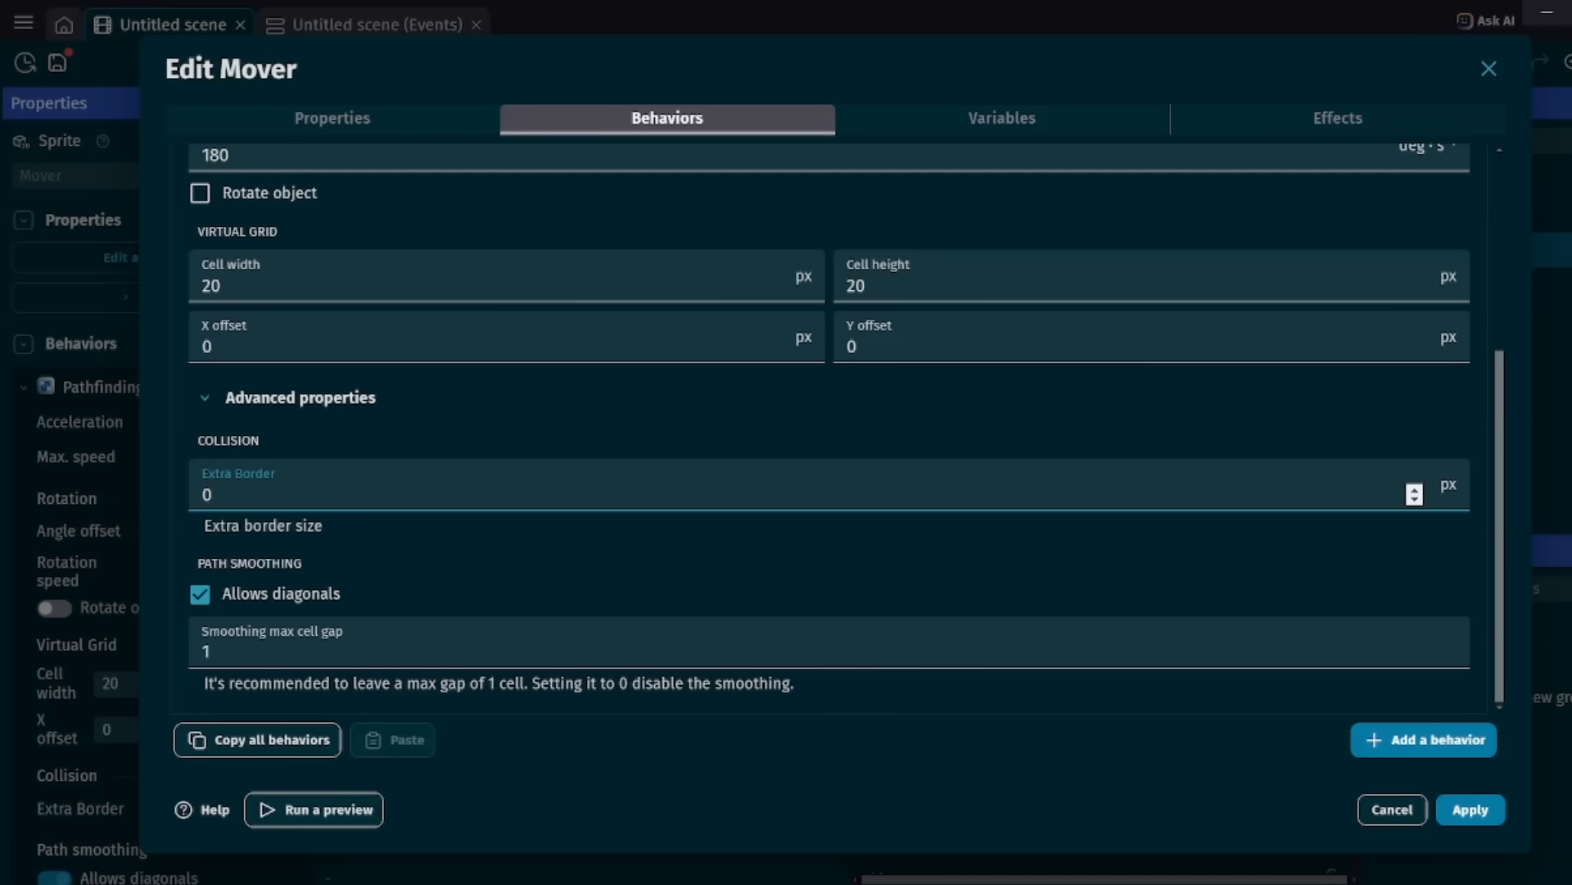
key(BackSpace)
text(50)
key(BackSpace)
key(BackSpace)
text(100)
click(1471, 809)
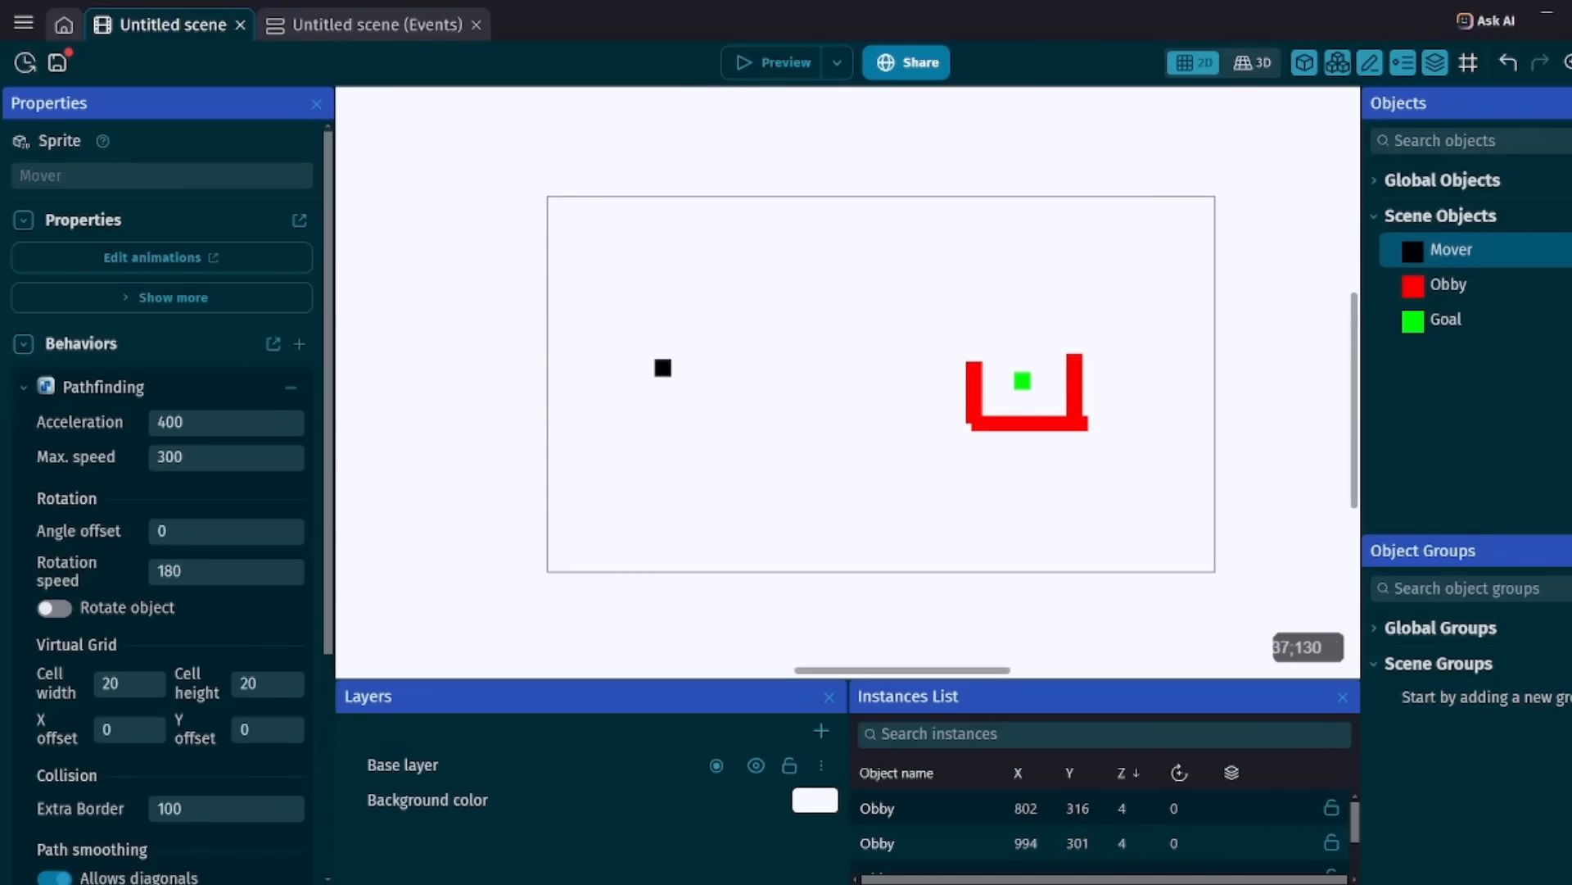
Preview how Mover behaves with the wider border around the Obby walls and save the project.
click(761, 61)
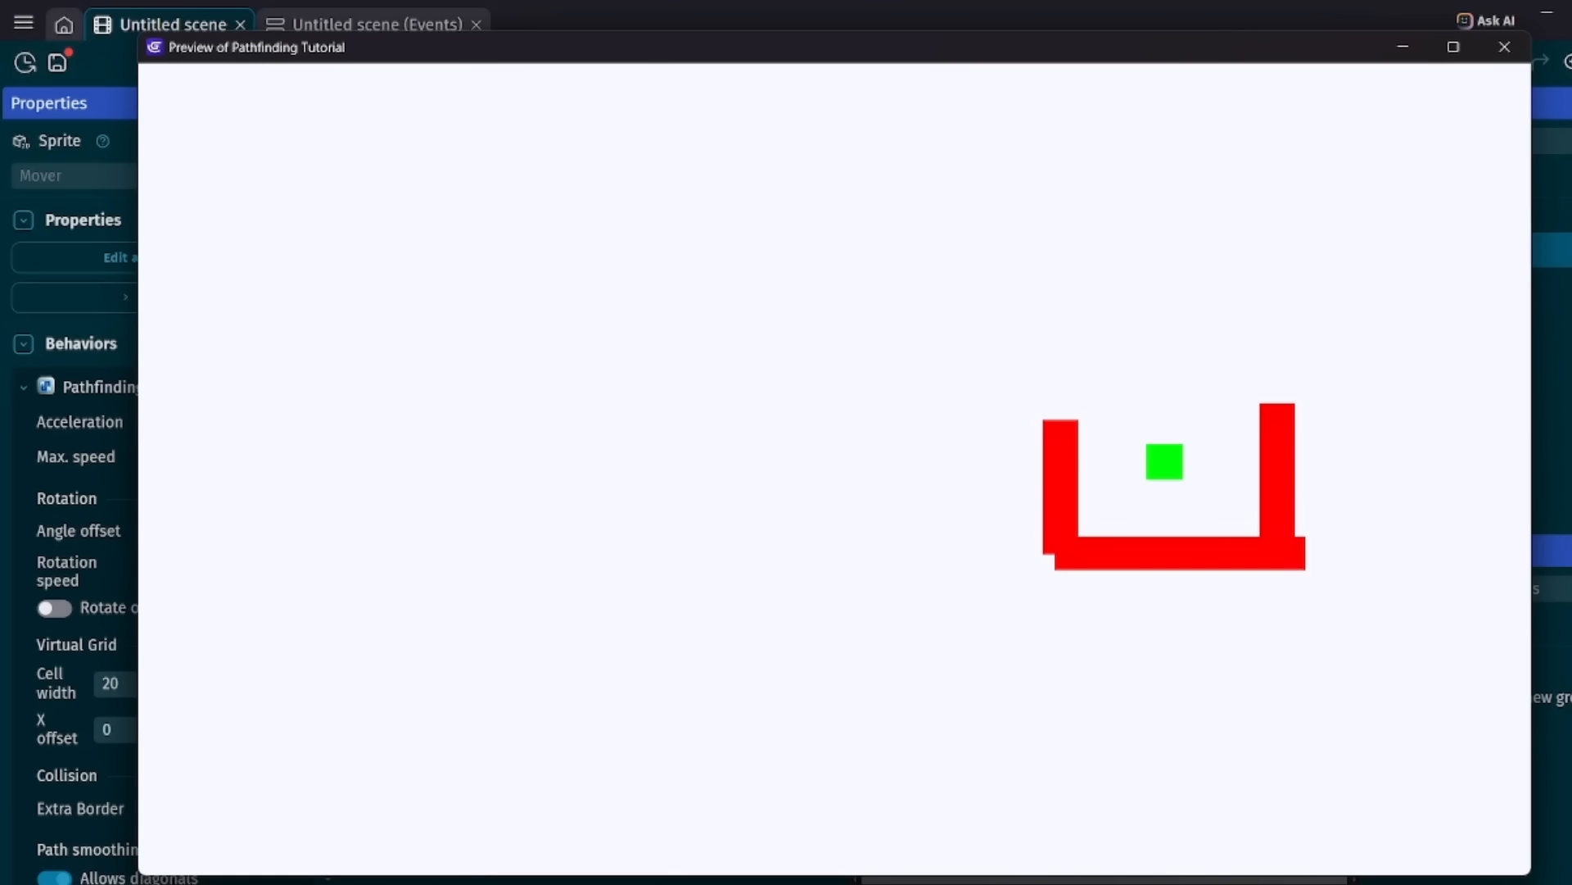
click(1505, 47)
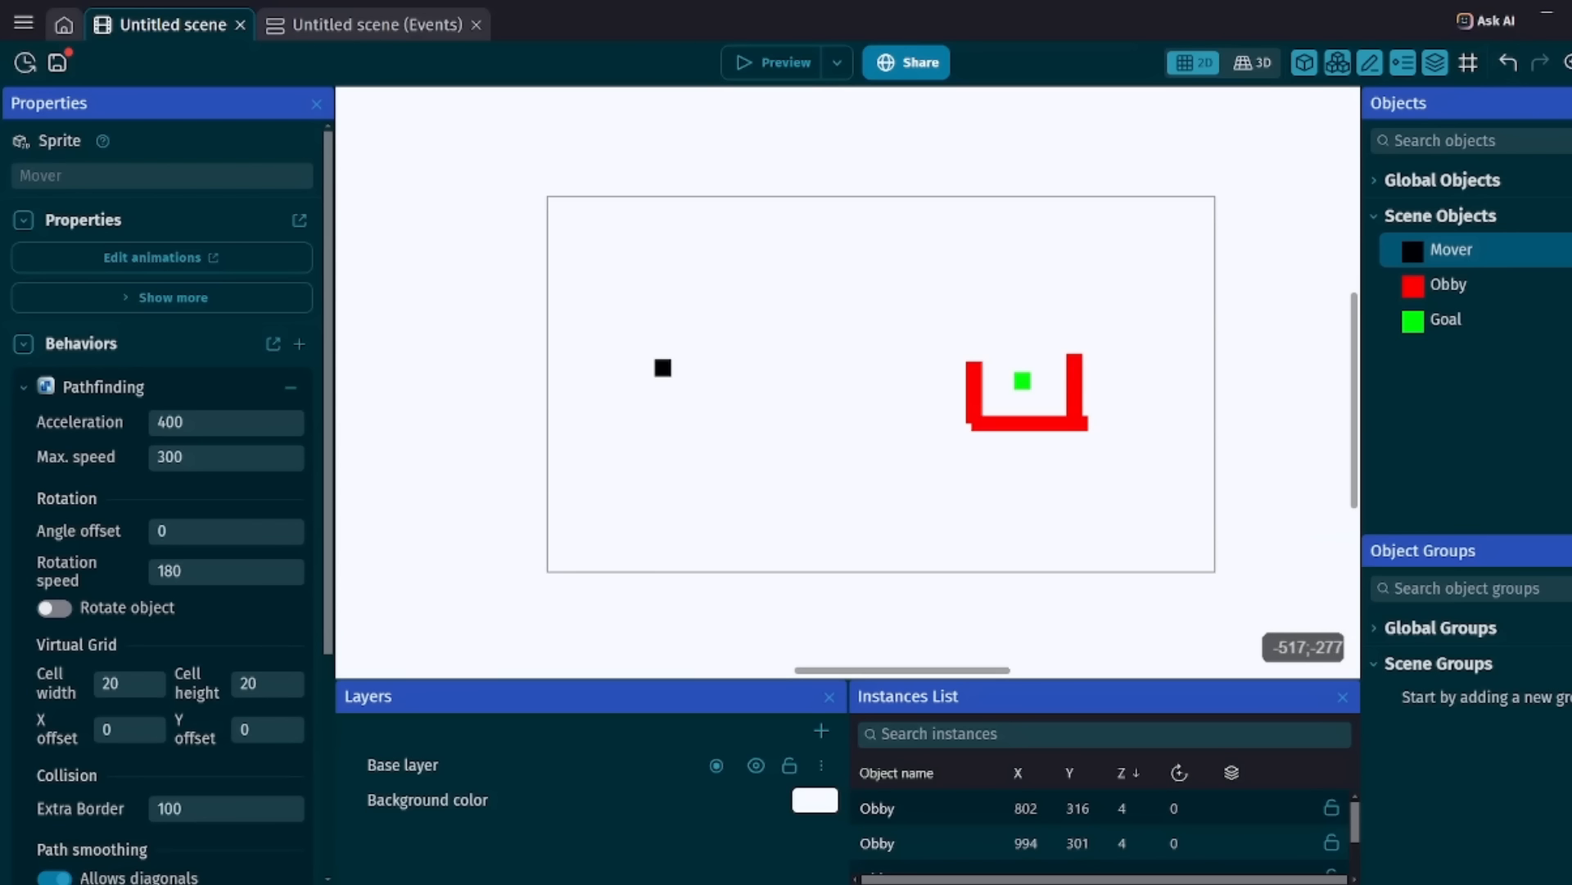
key(ctrl+s)
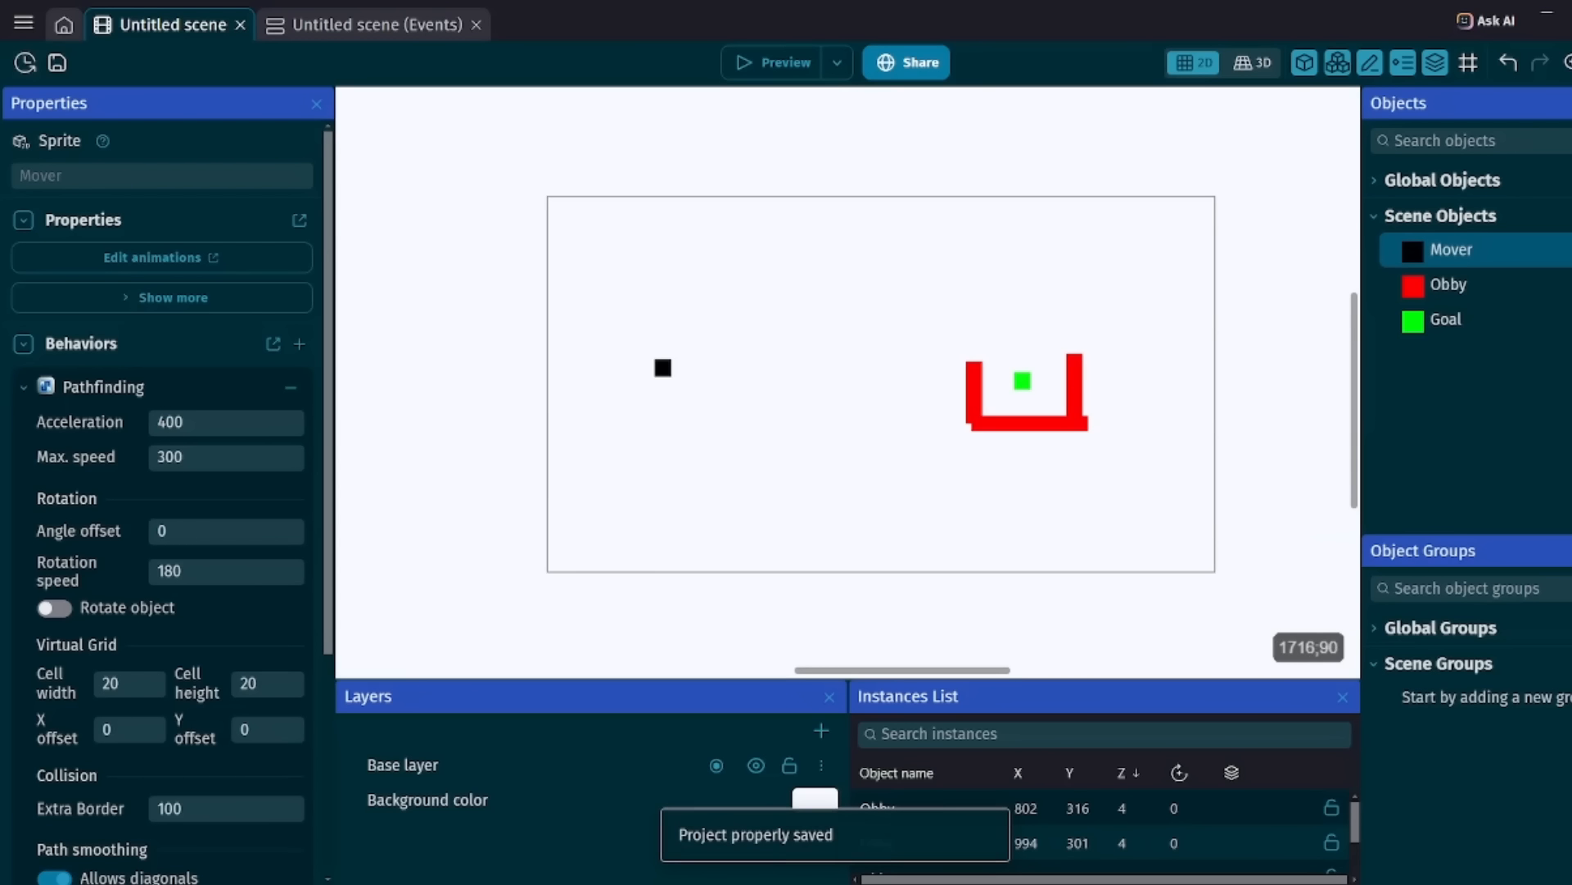
Disable Allows diagonals in Mover's Pathfinding behavior, apply it and test the path in a preview.
double_click(1444, 255)
click(667, 117)
scroll(1415, 347, down, 5)
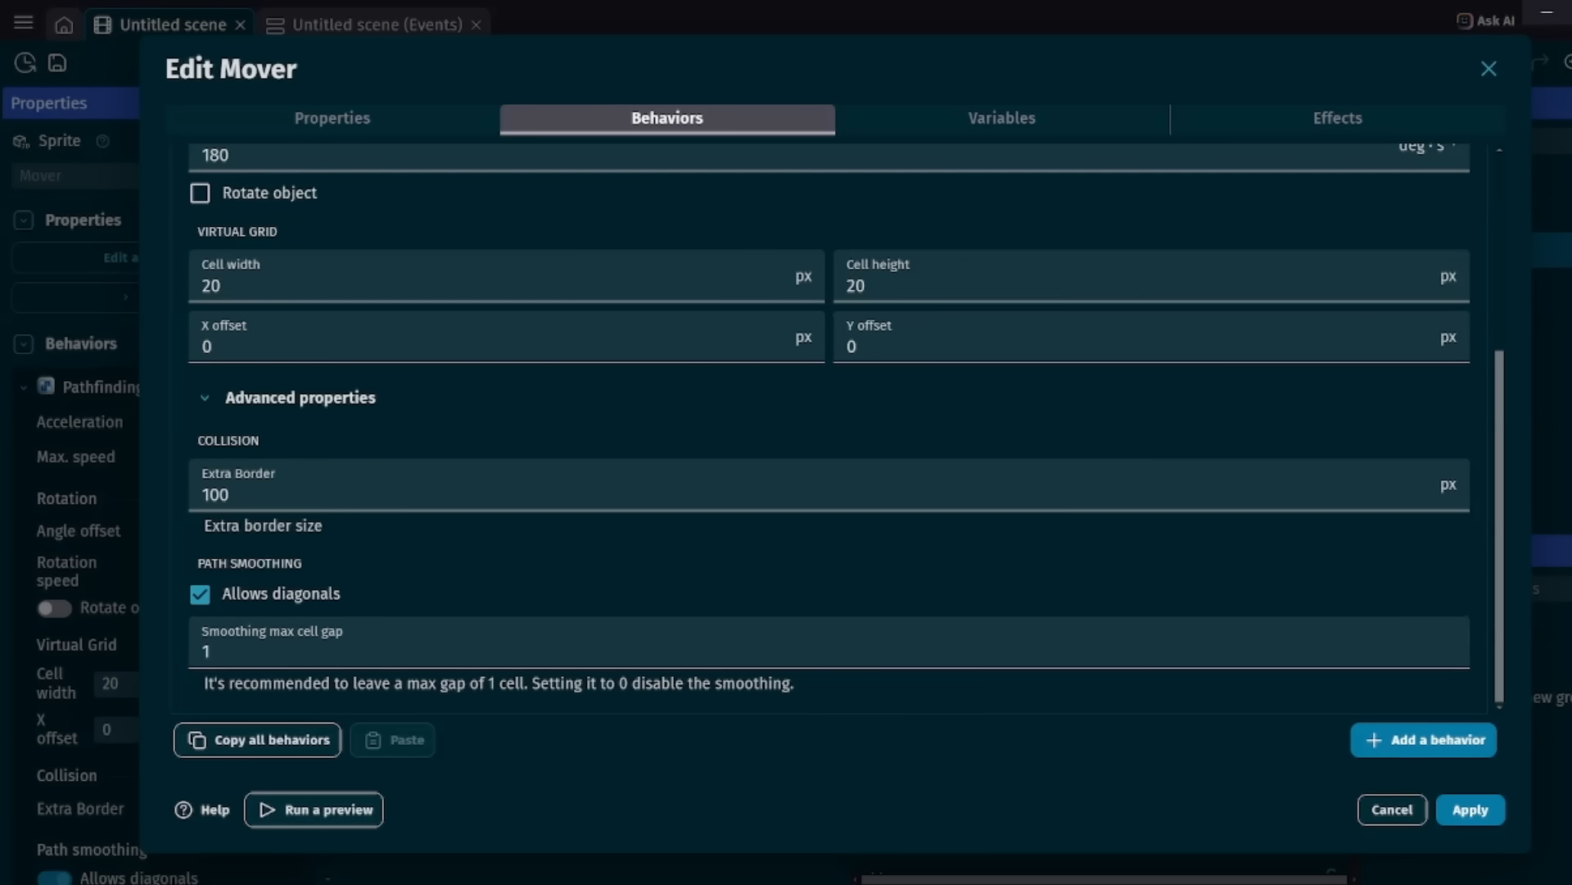
click(200, 595)
click(1470, 809)
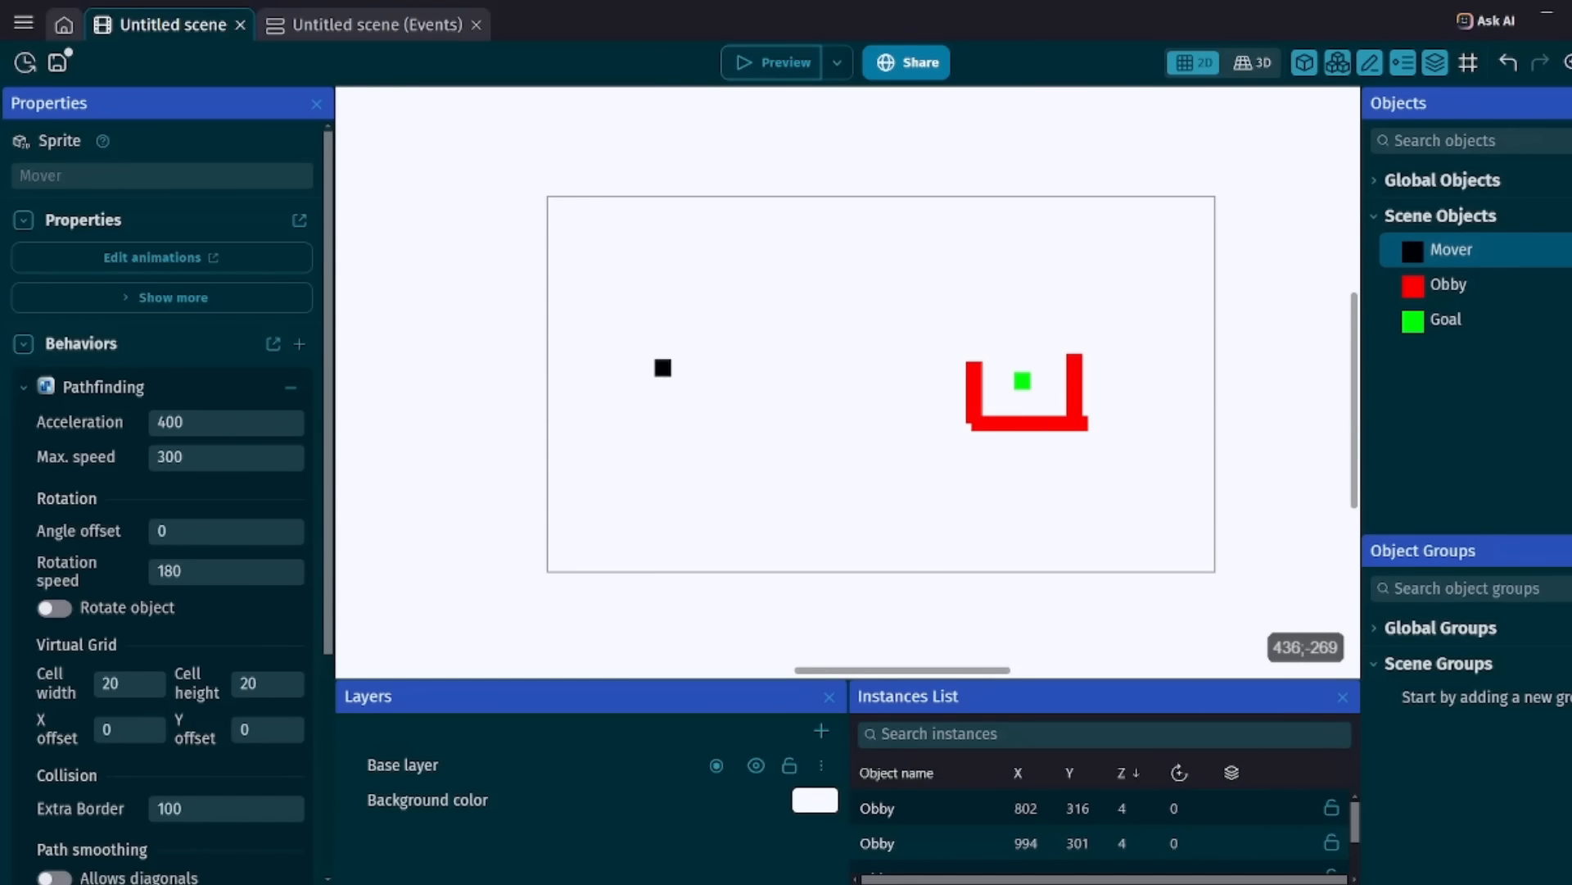
key(F5)
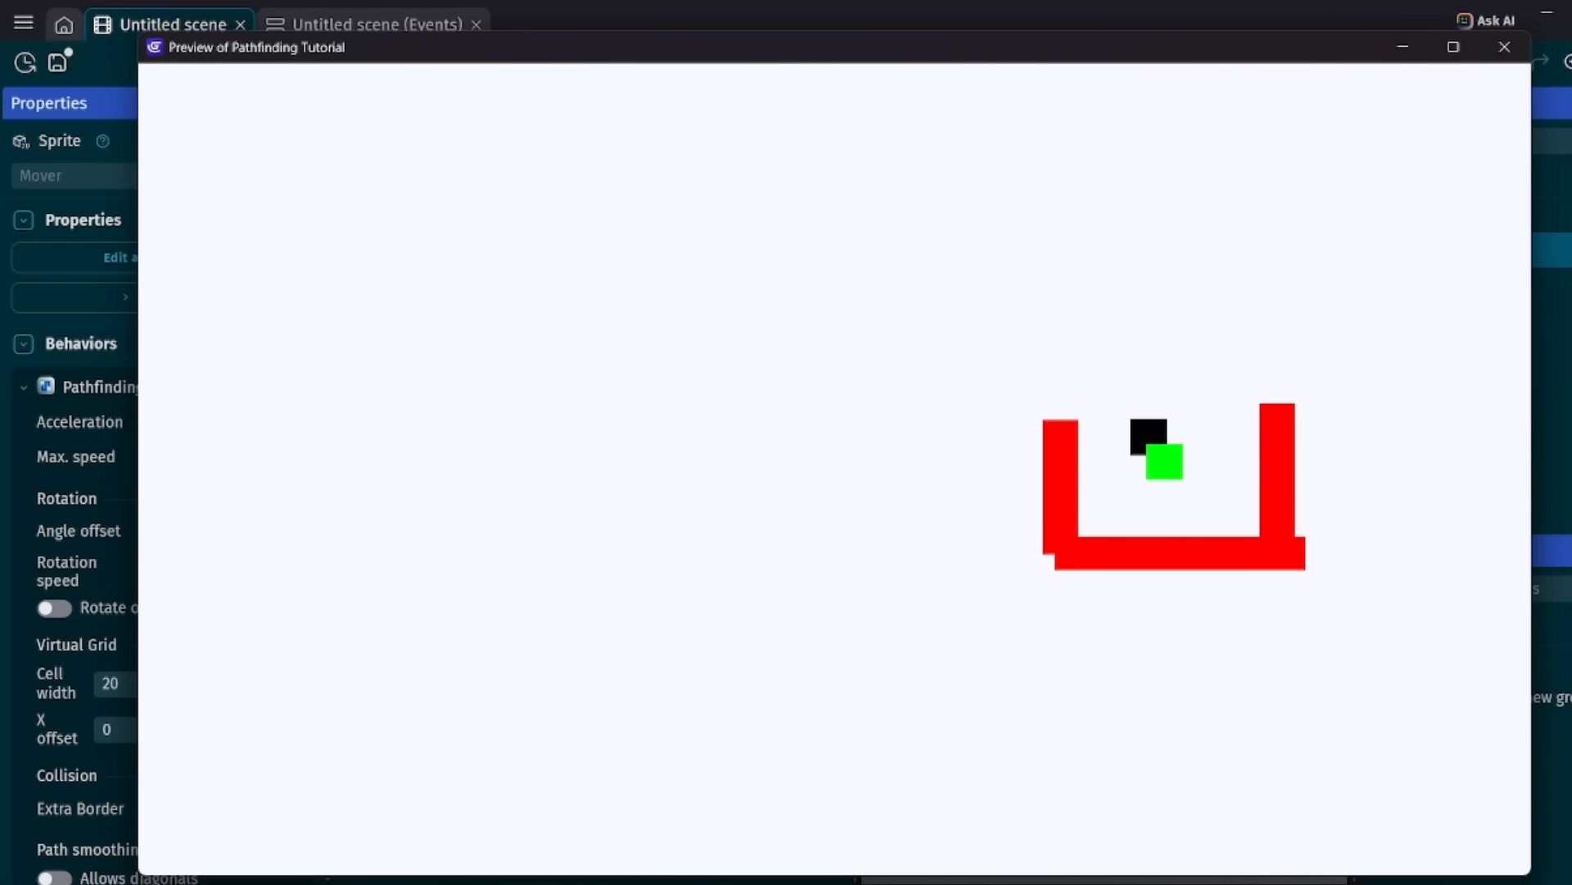
click(1505, 46)
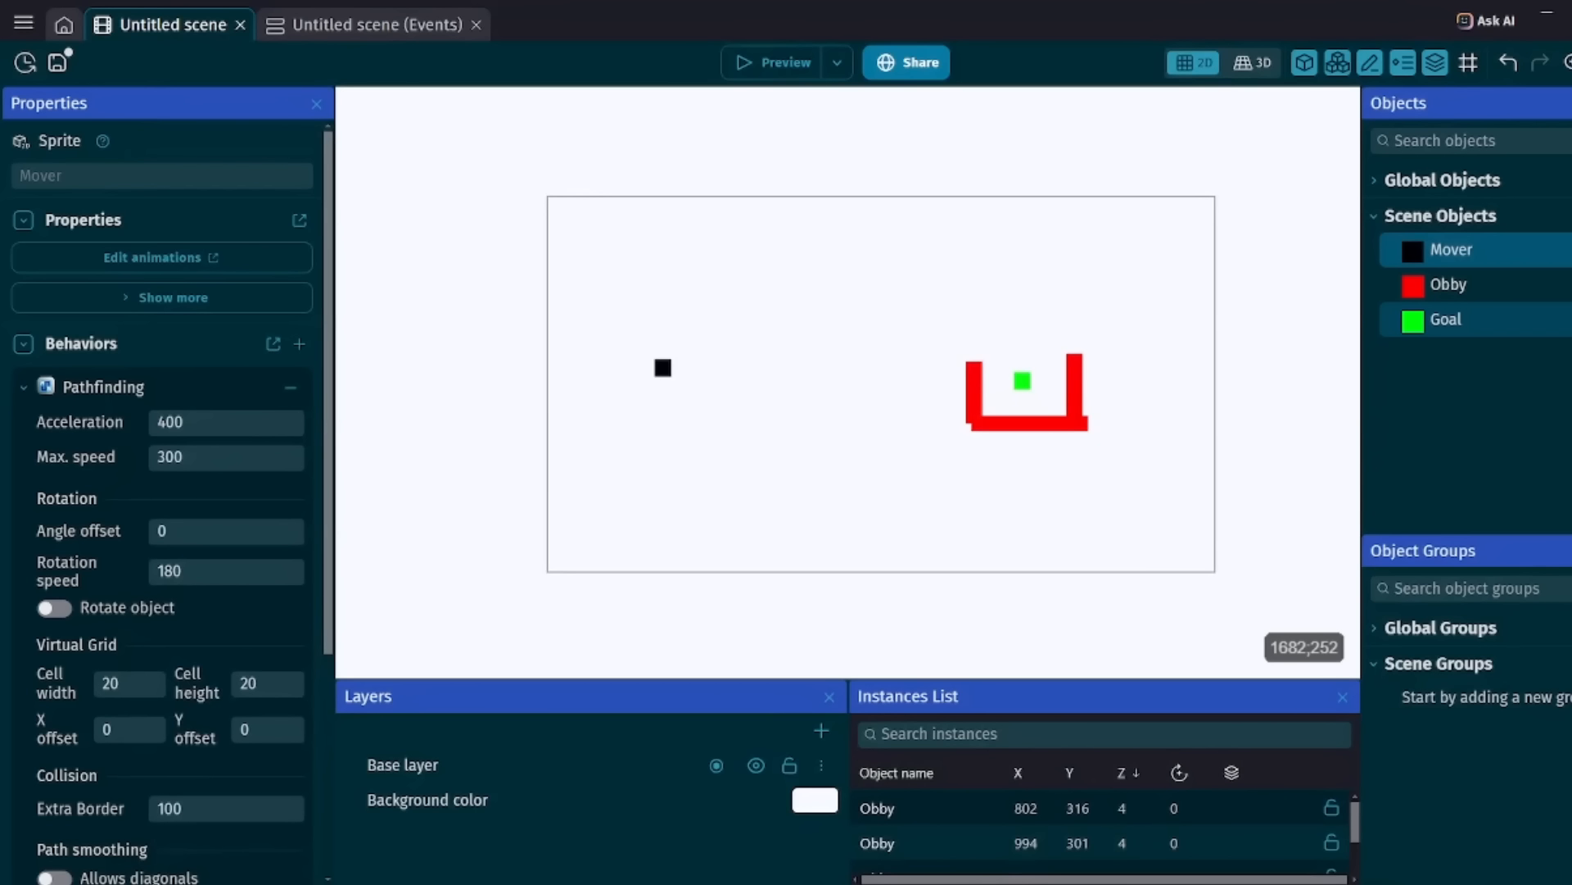
Enable Allows diagonals for Mover, set Smoothing max cell gap to 0 and preview the scene.
double_click(1462, 254)
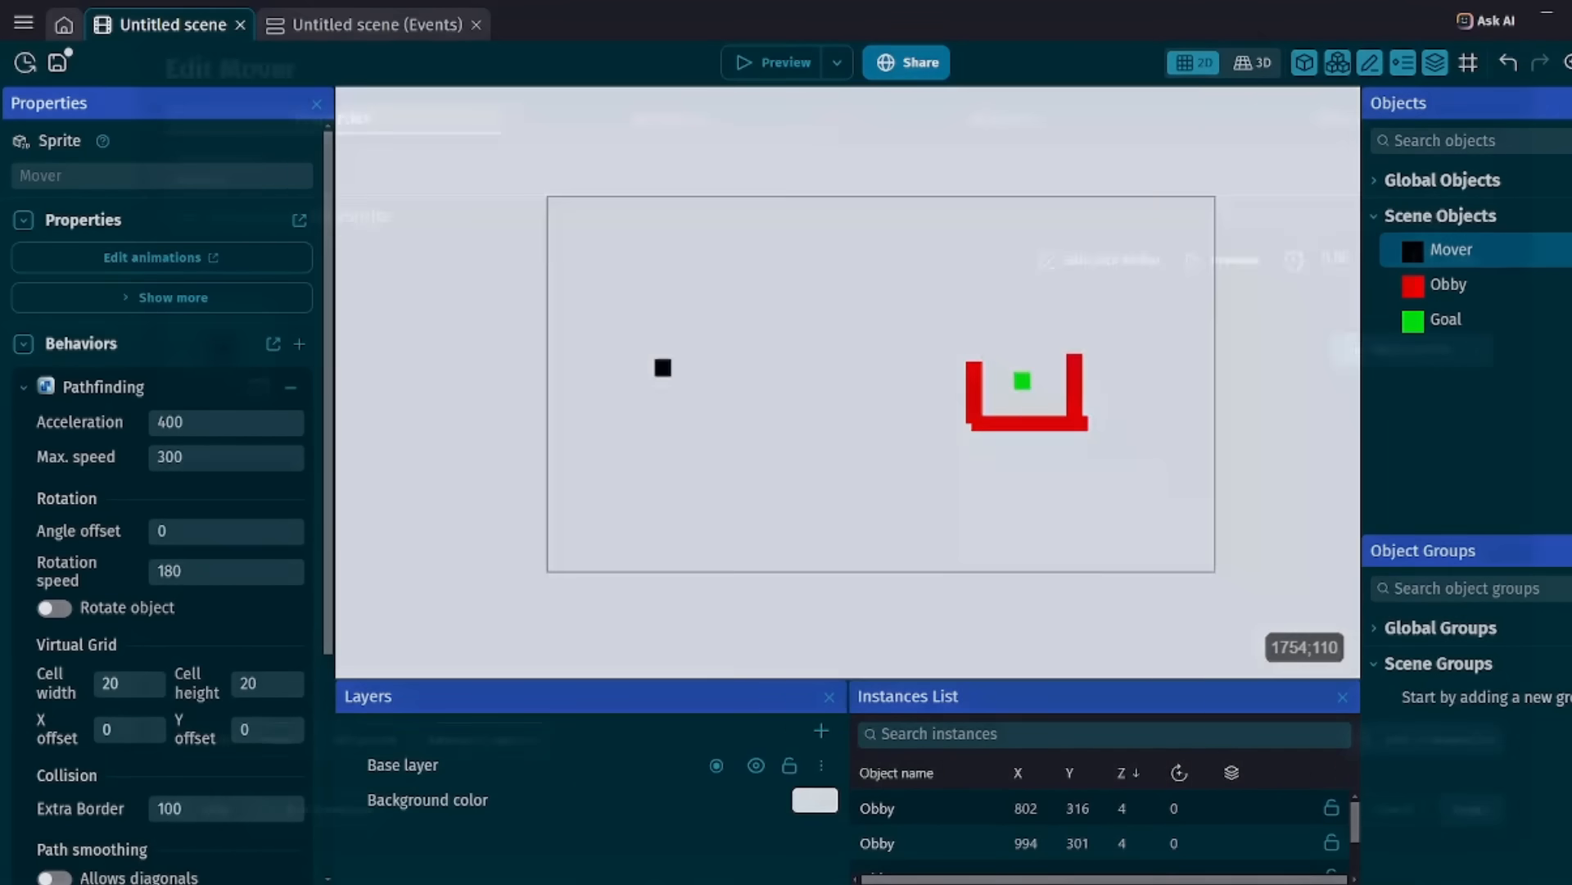
click(666, 119)
scroll(667, 458, down, 4)
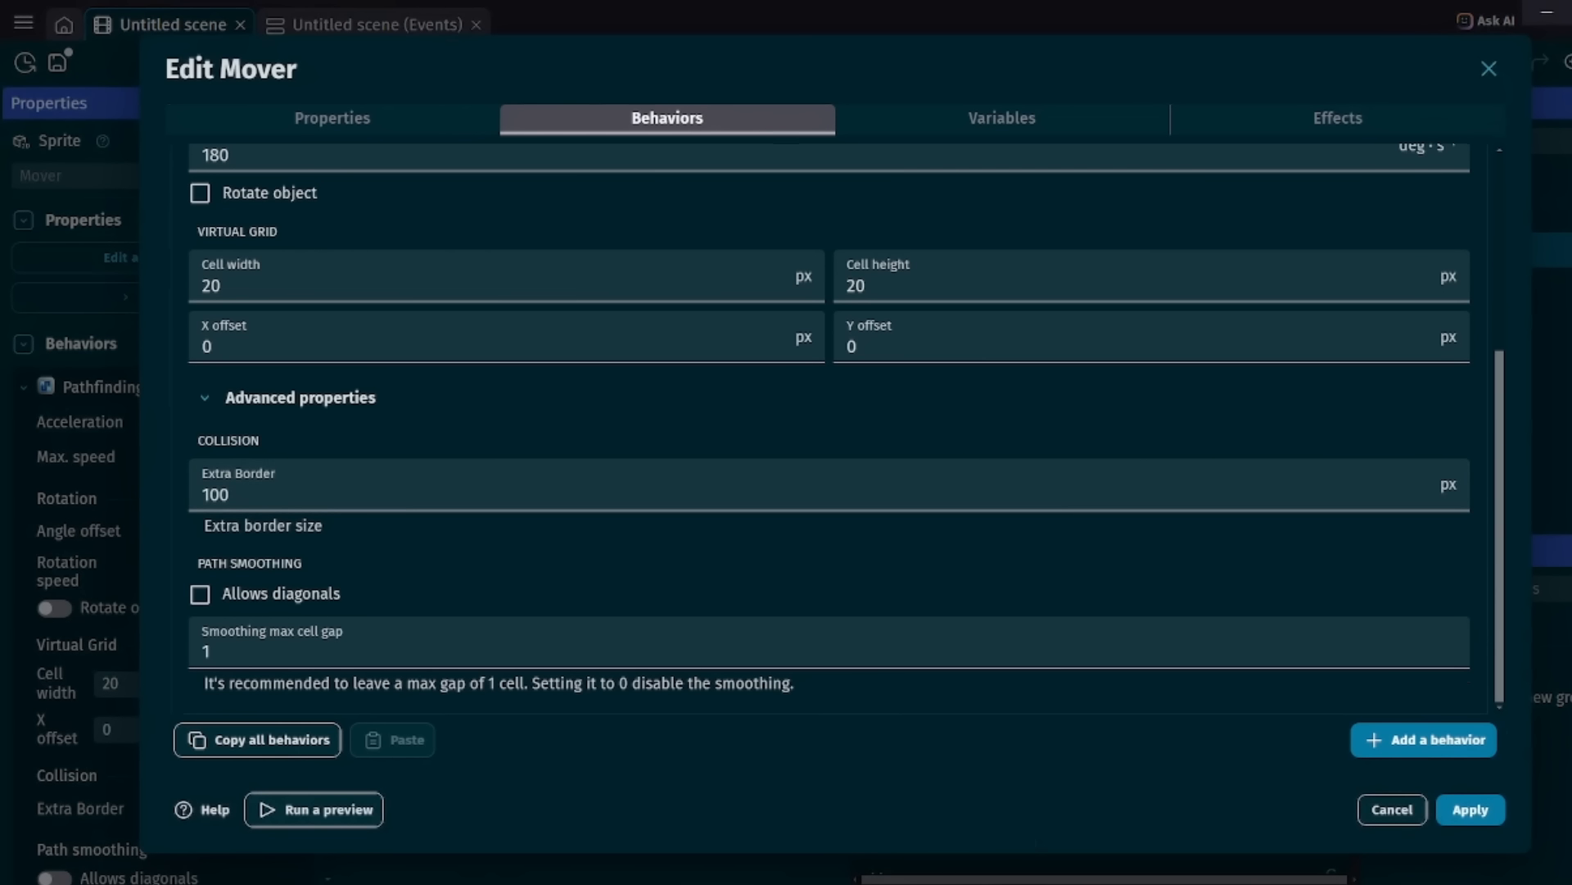
click(200, 594)
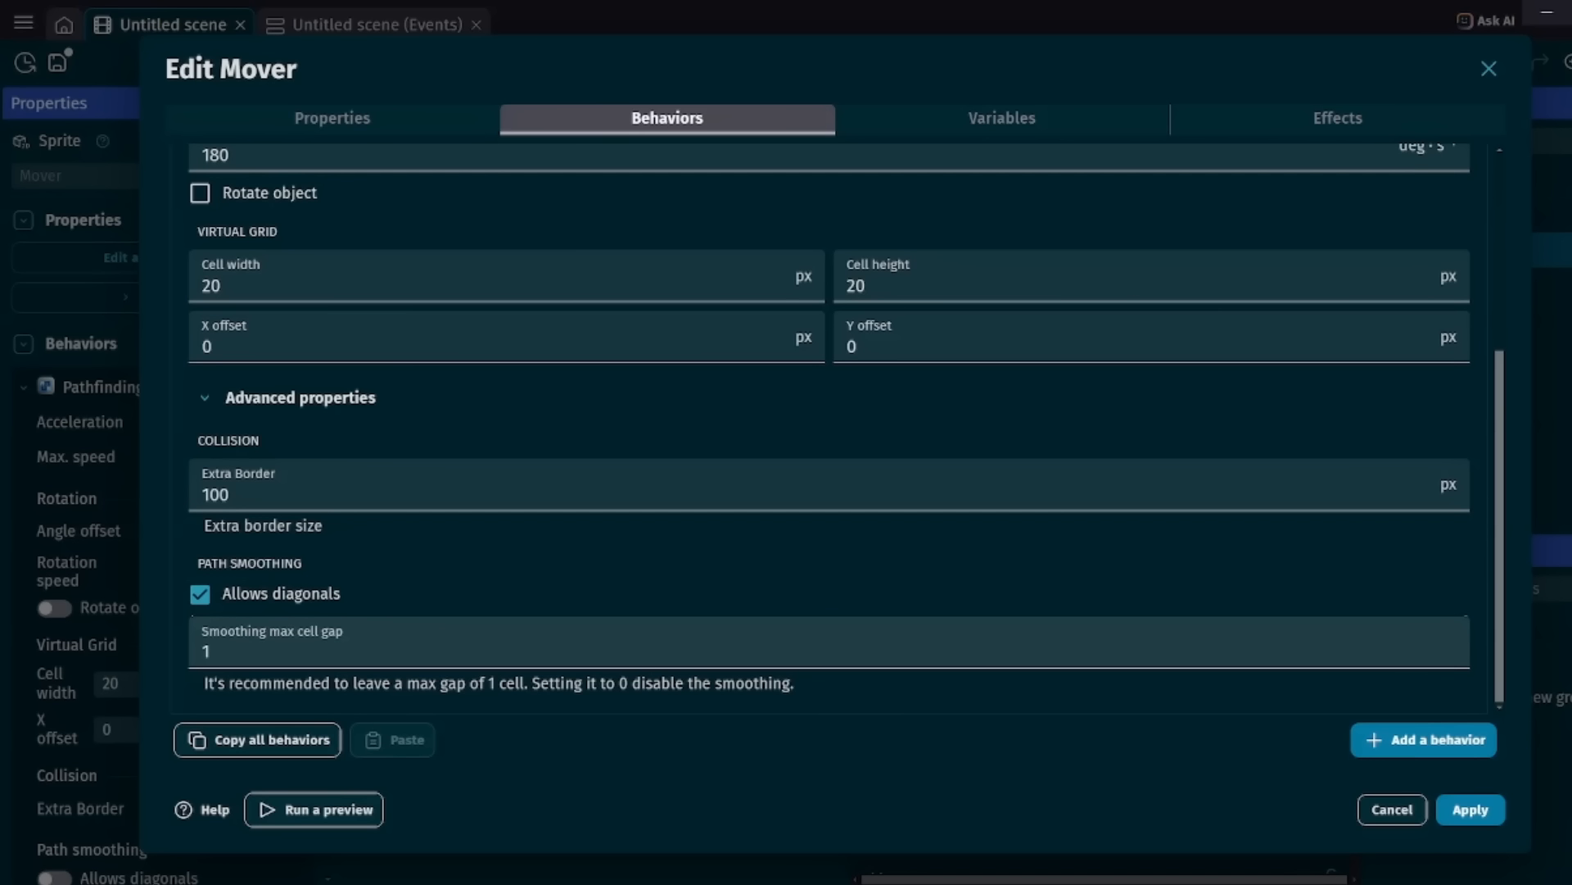
click(213, 652)
key(BackSpace)
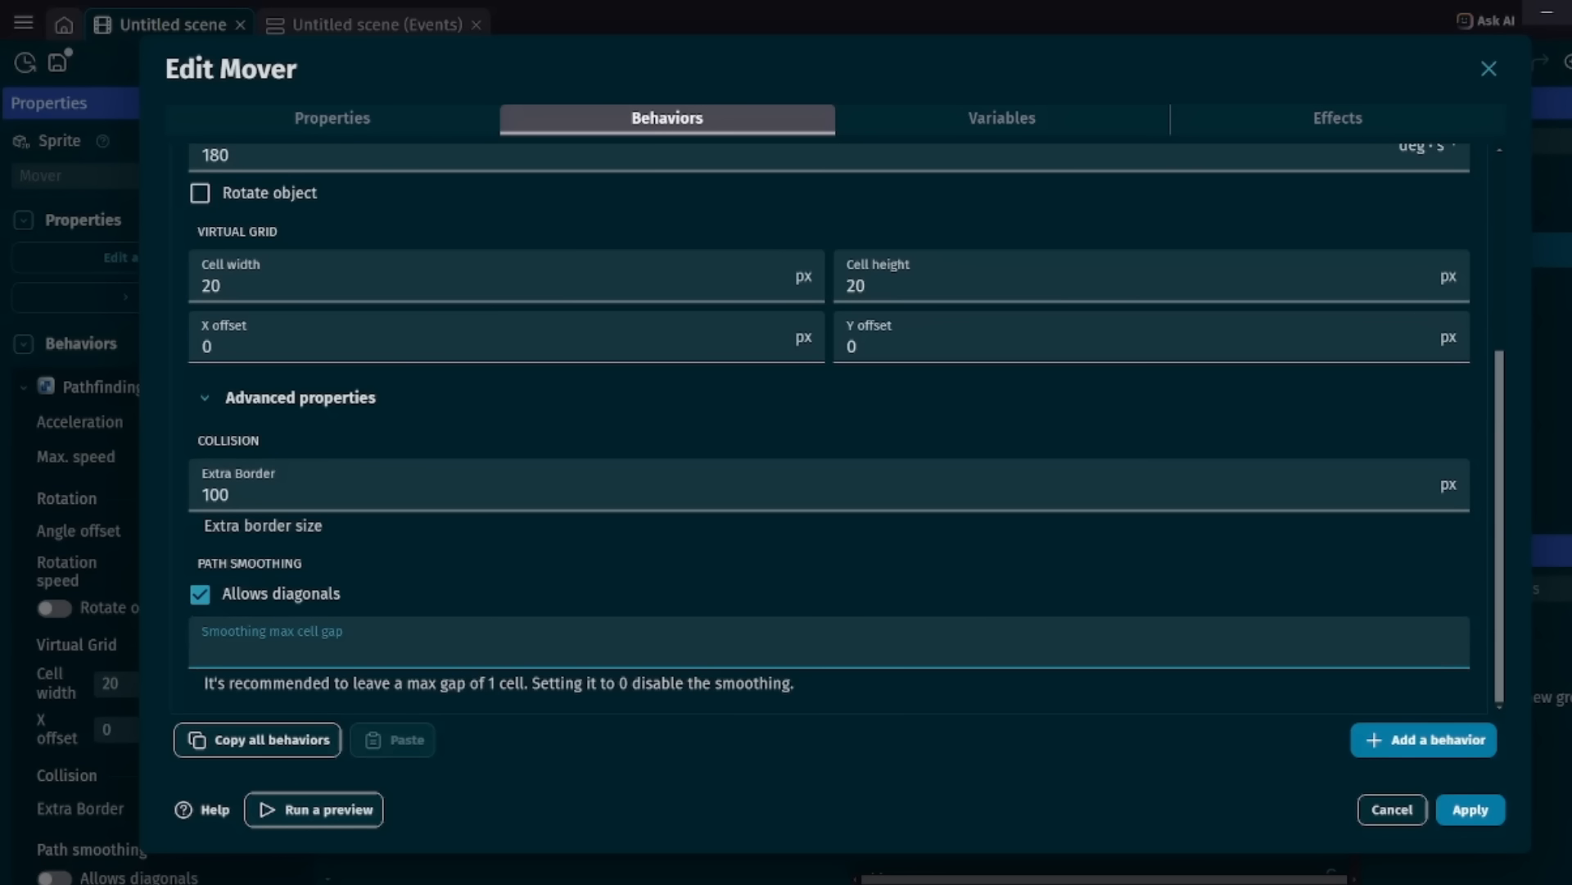
text(0)
key(Return)
key(F5)
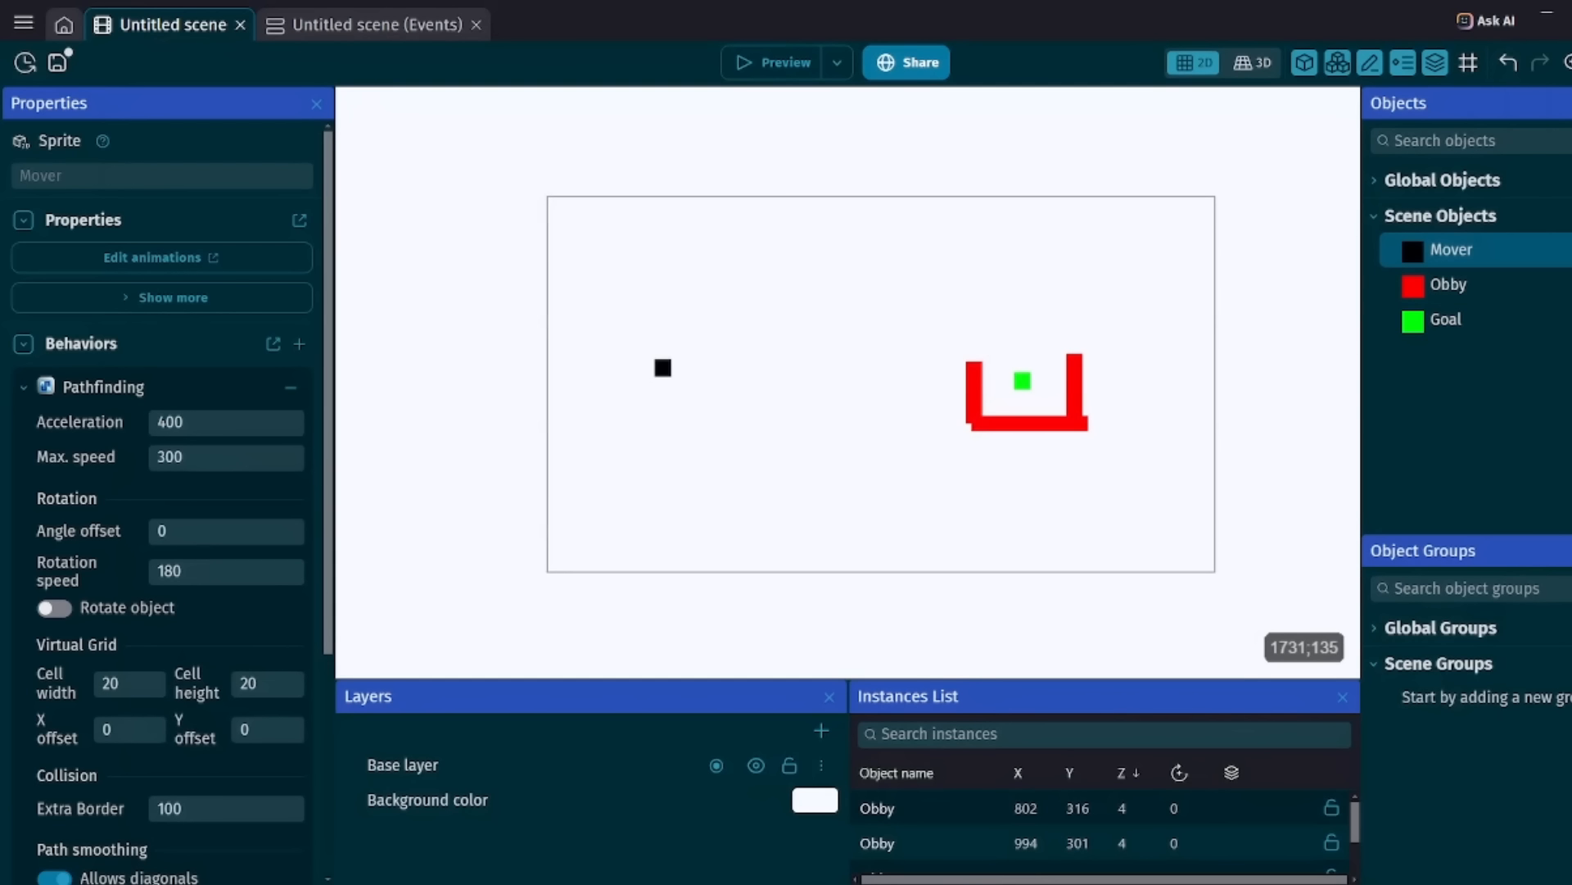
Set Mover's Smoothing max cell gap to 2, apply it and test the path in a preview.
double_click(1444, 252)
click(667, 119)
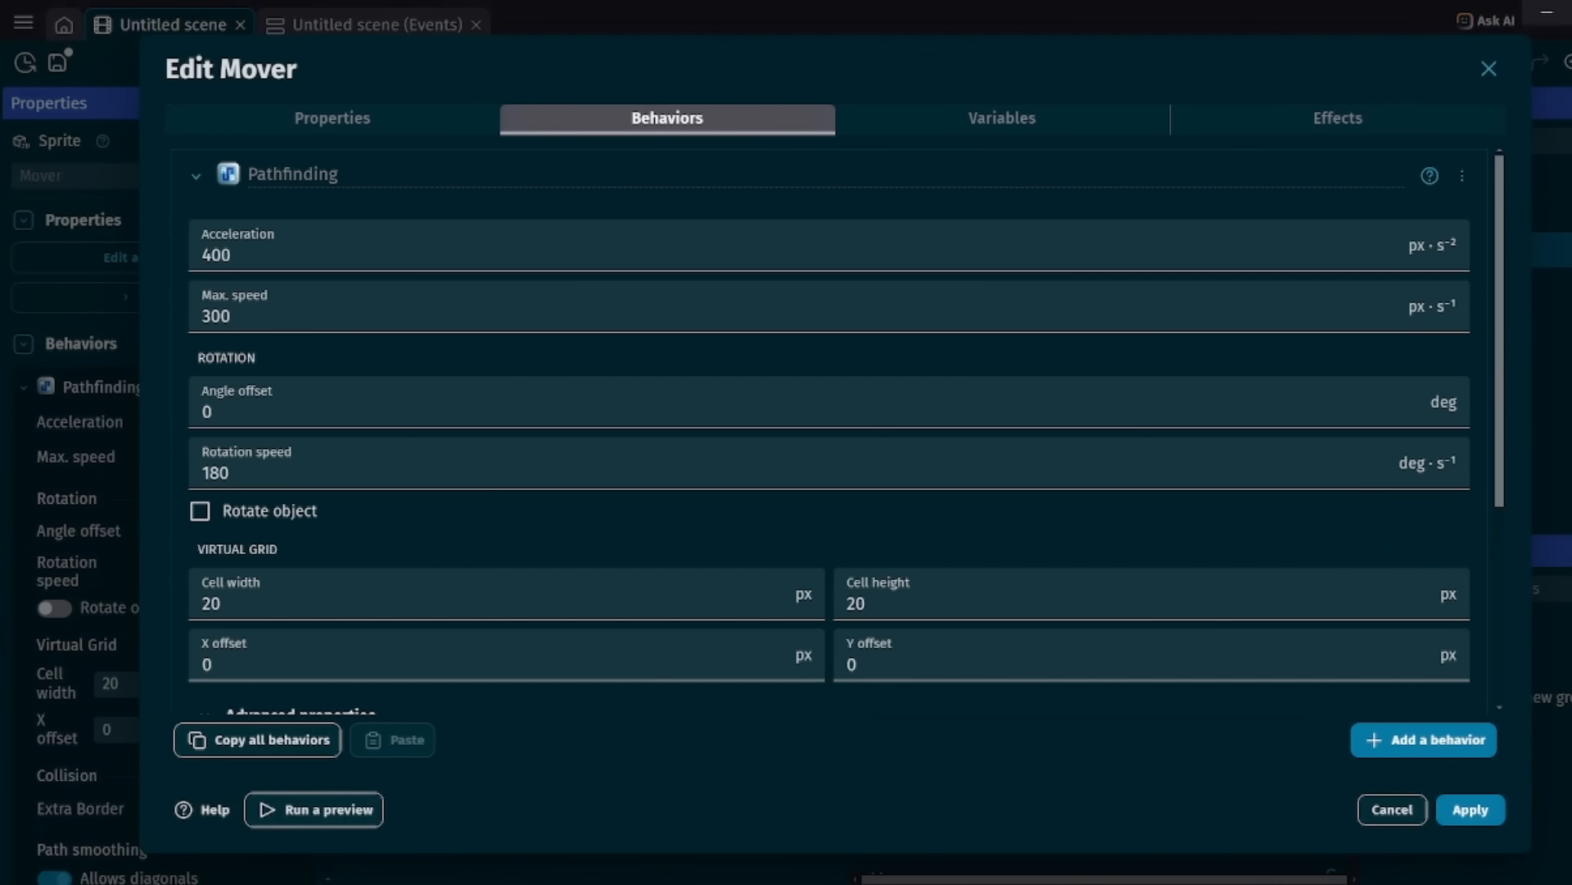
scroll(829, 426, down, 4)
click(214, 650)
key(BackSpace)
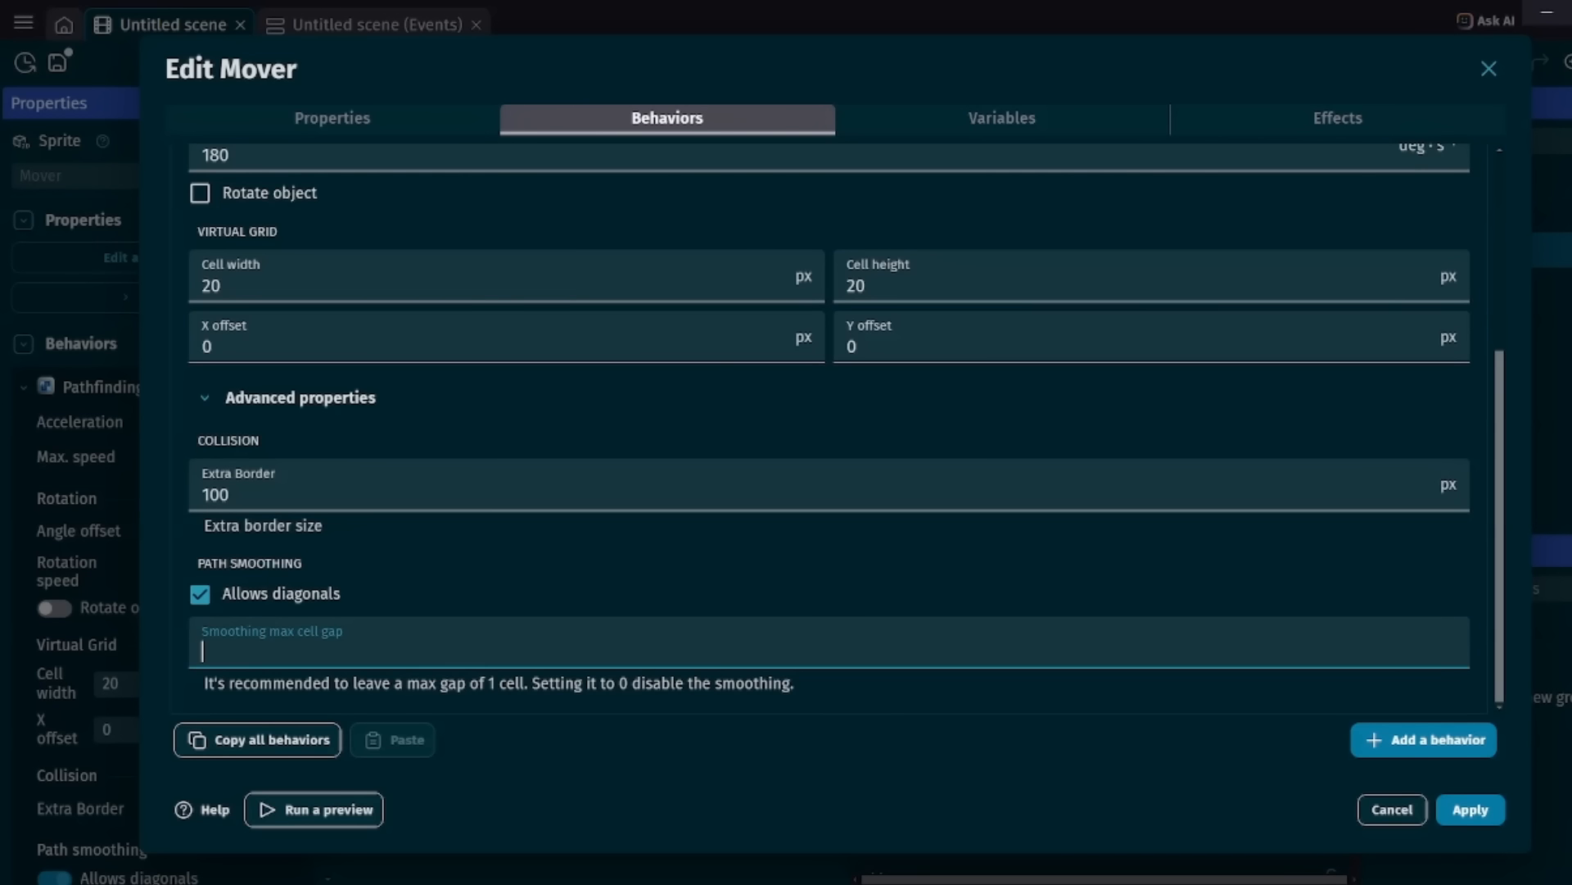
text(2)
click(1470, 810)
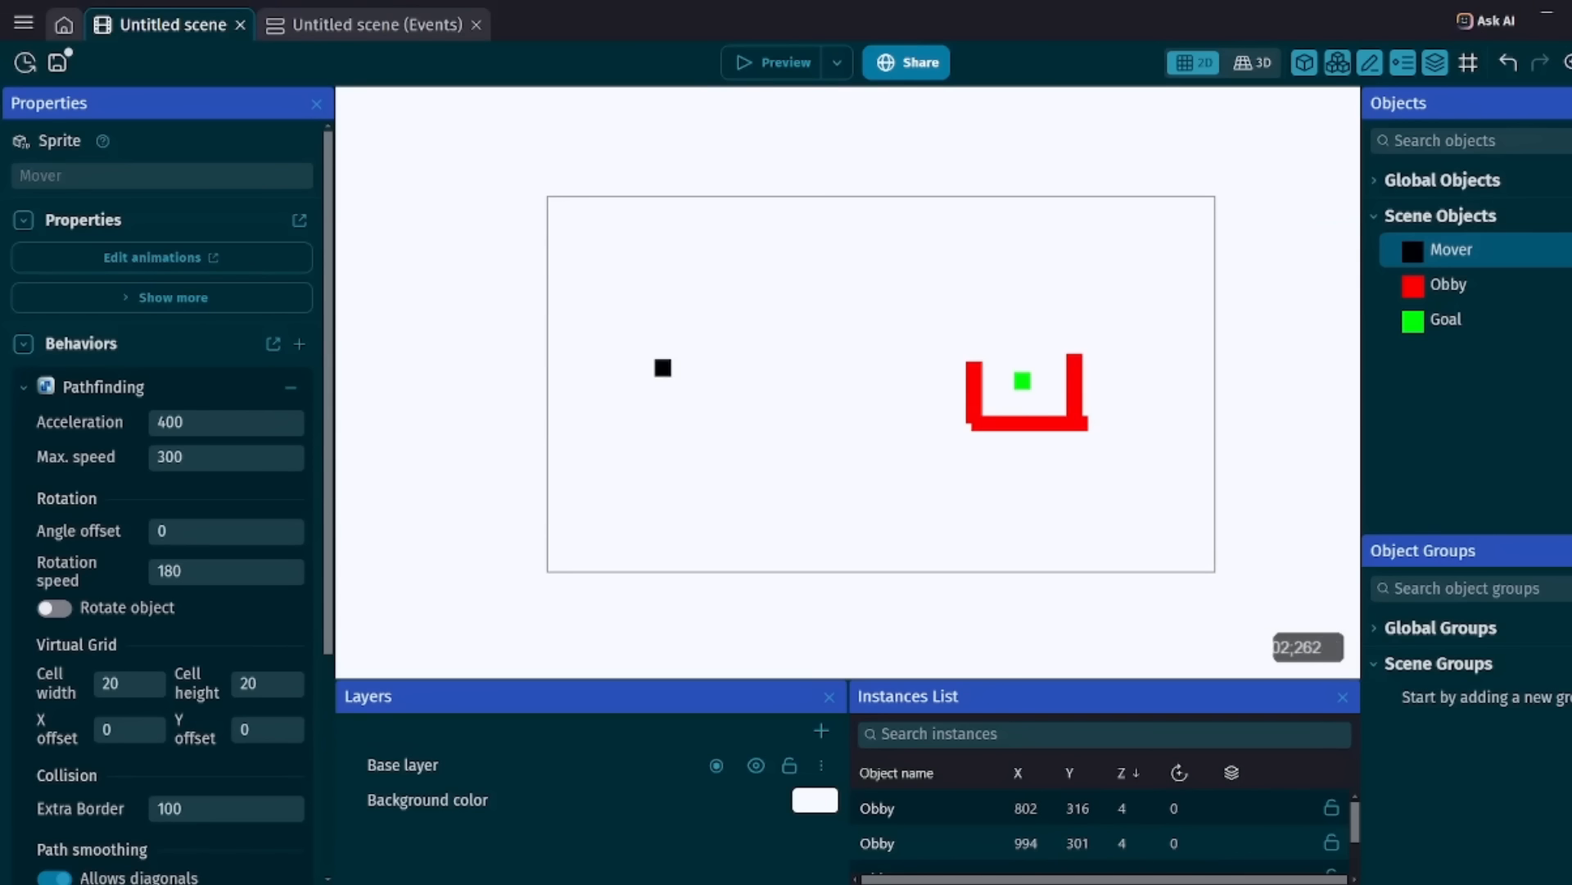
click(773, 62)
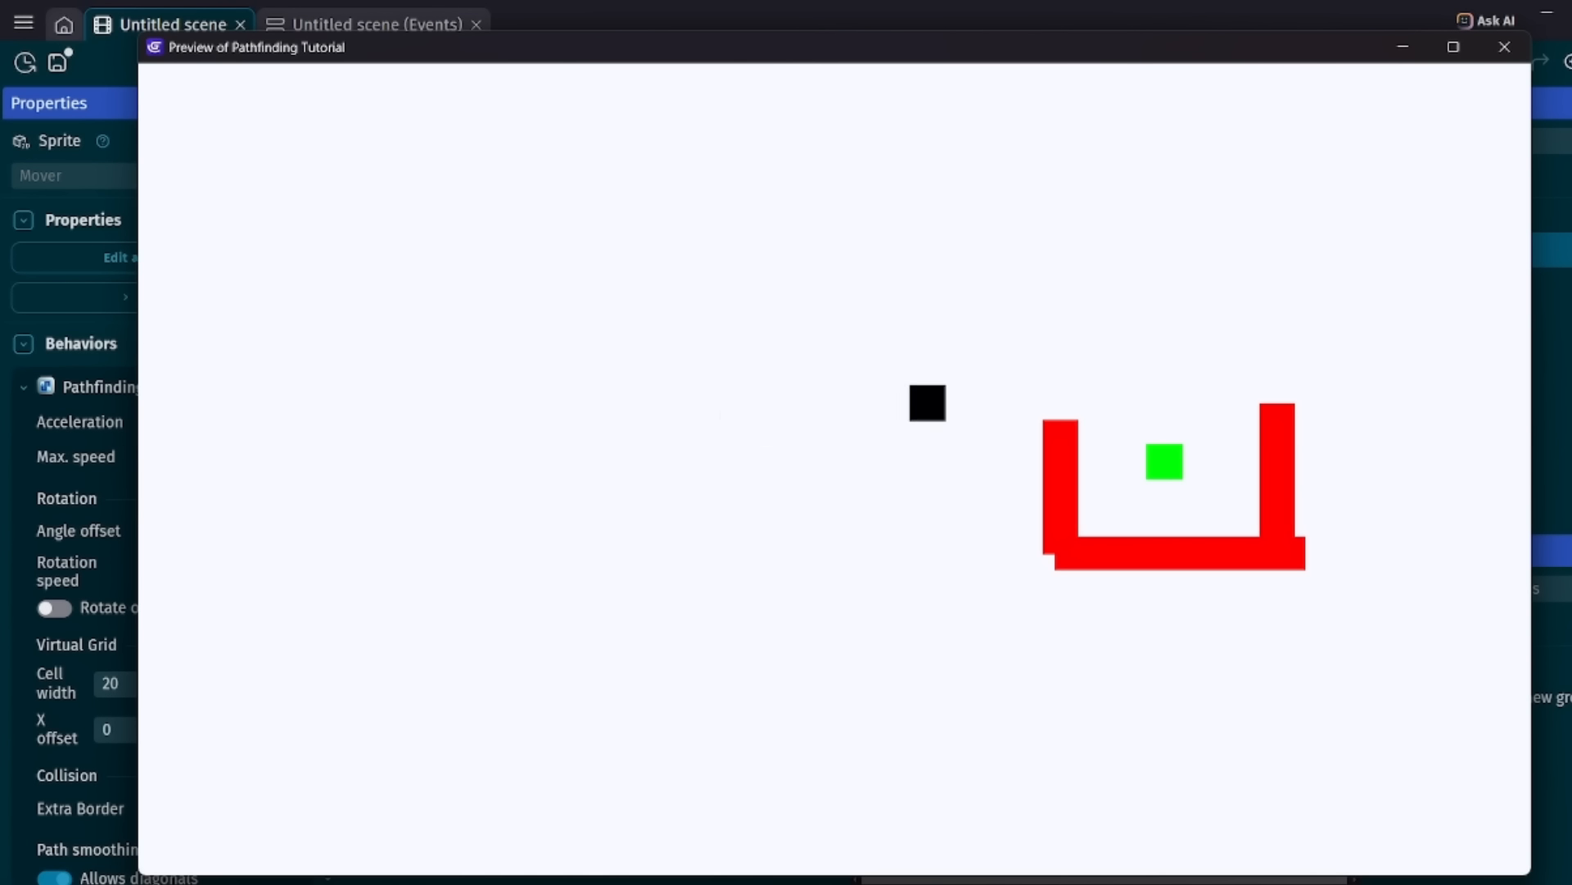
click(1504, 47)
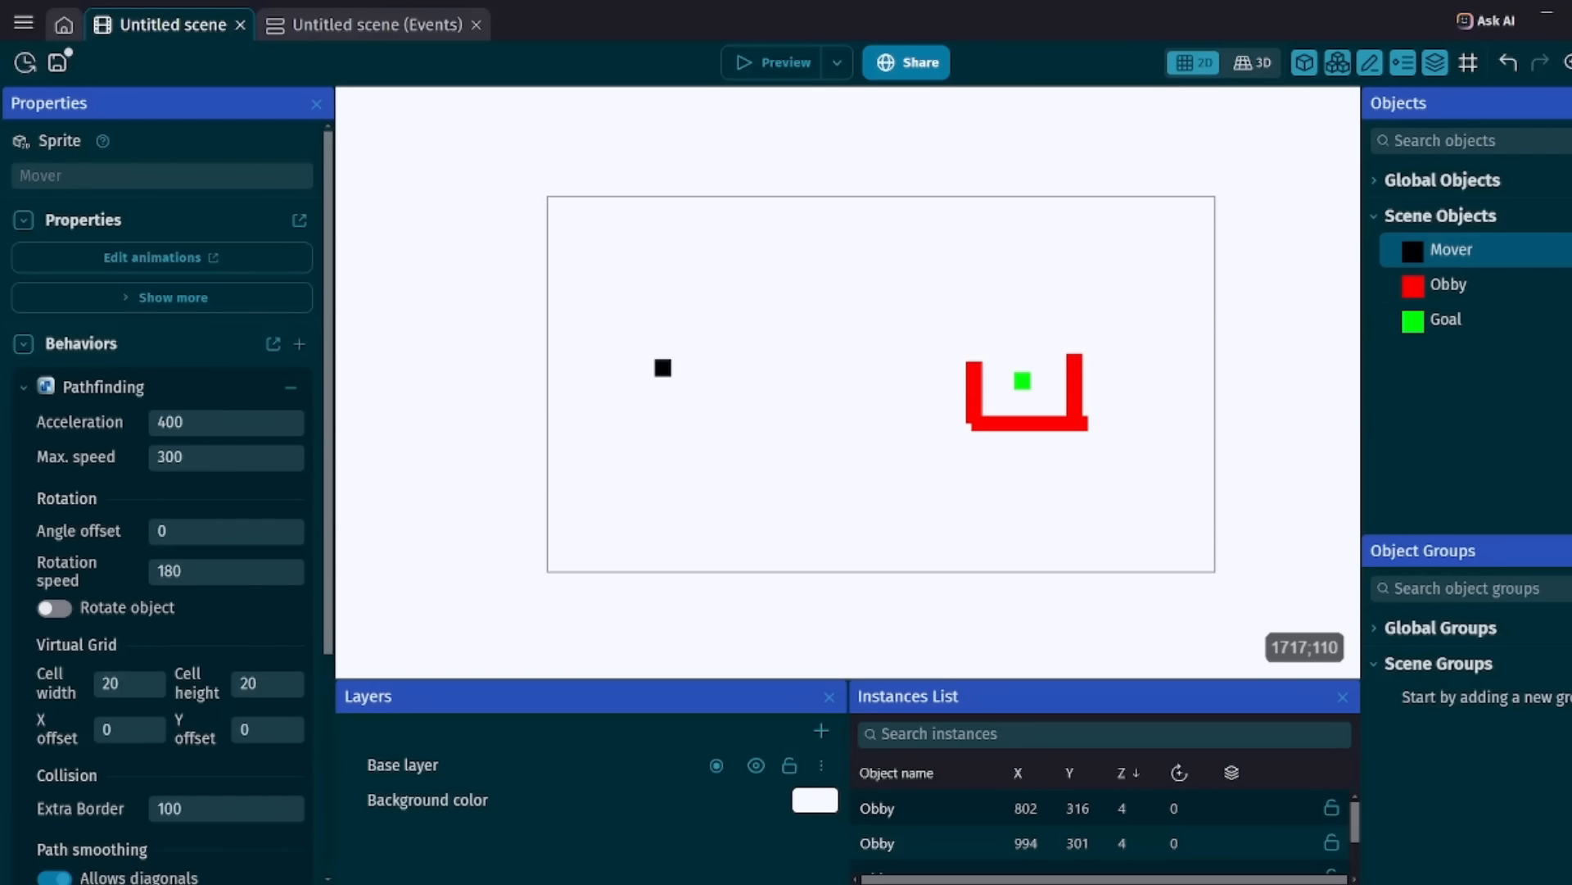
Set Mover's Smoothing max cell gap to the recommended value of 1.
double_click(1444, 254)
click(667, 118)
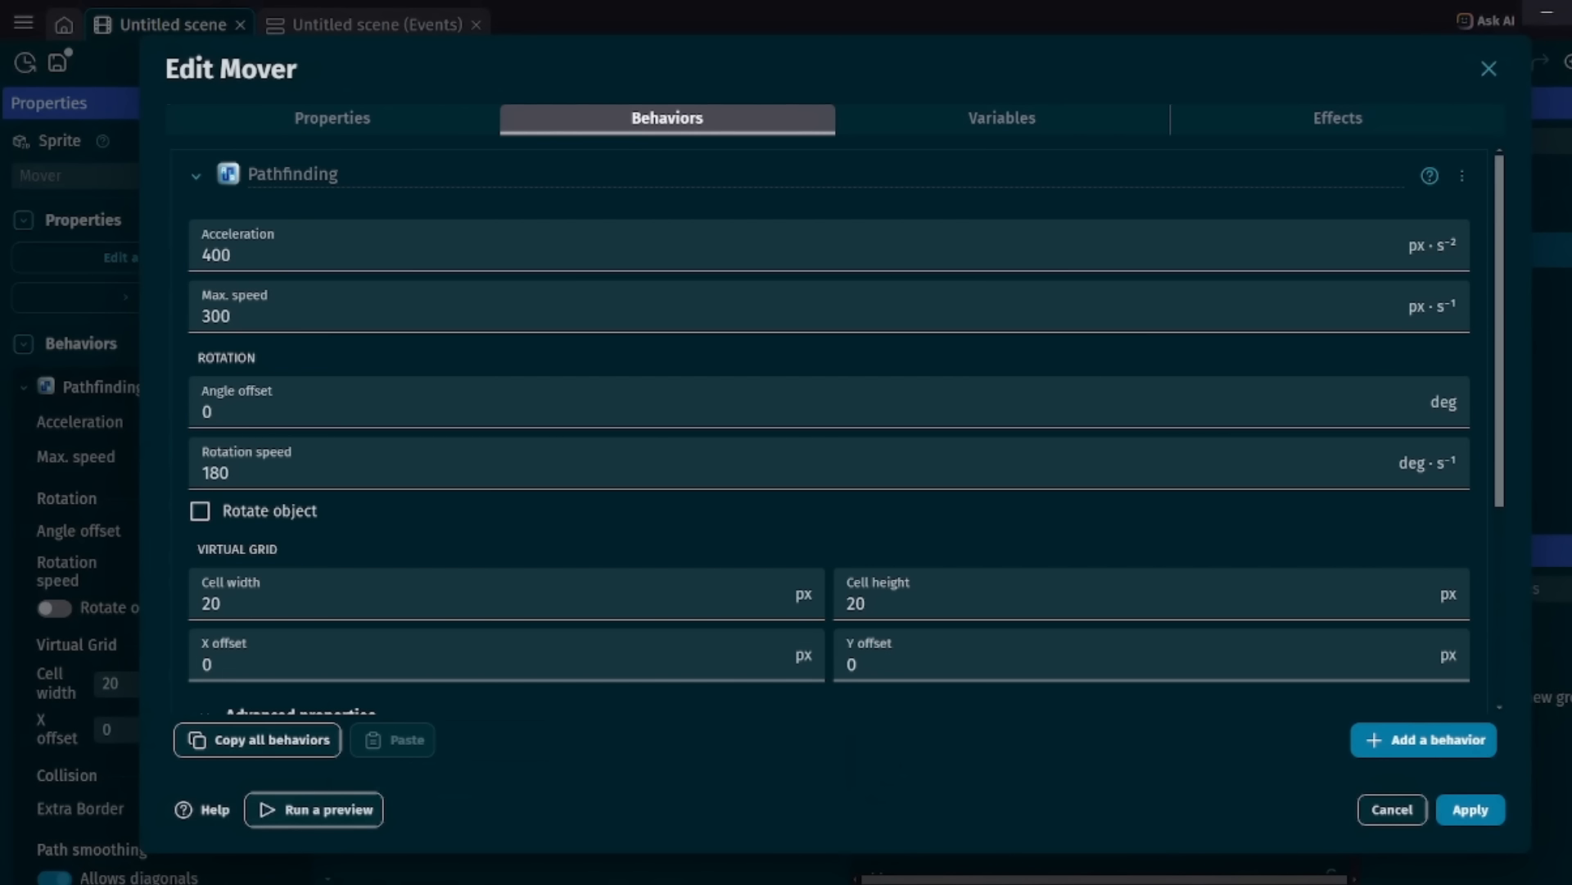
scroll(771, 662, down, 4)
click(770, 650)
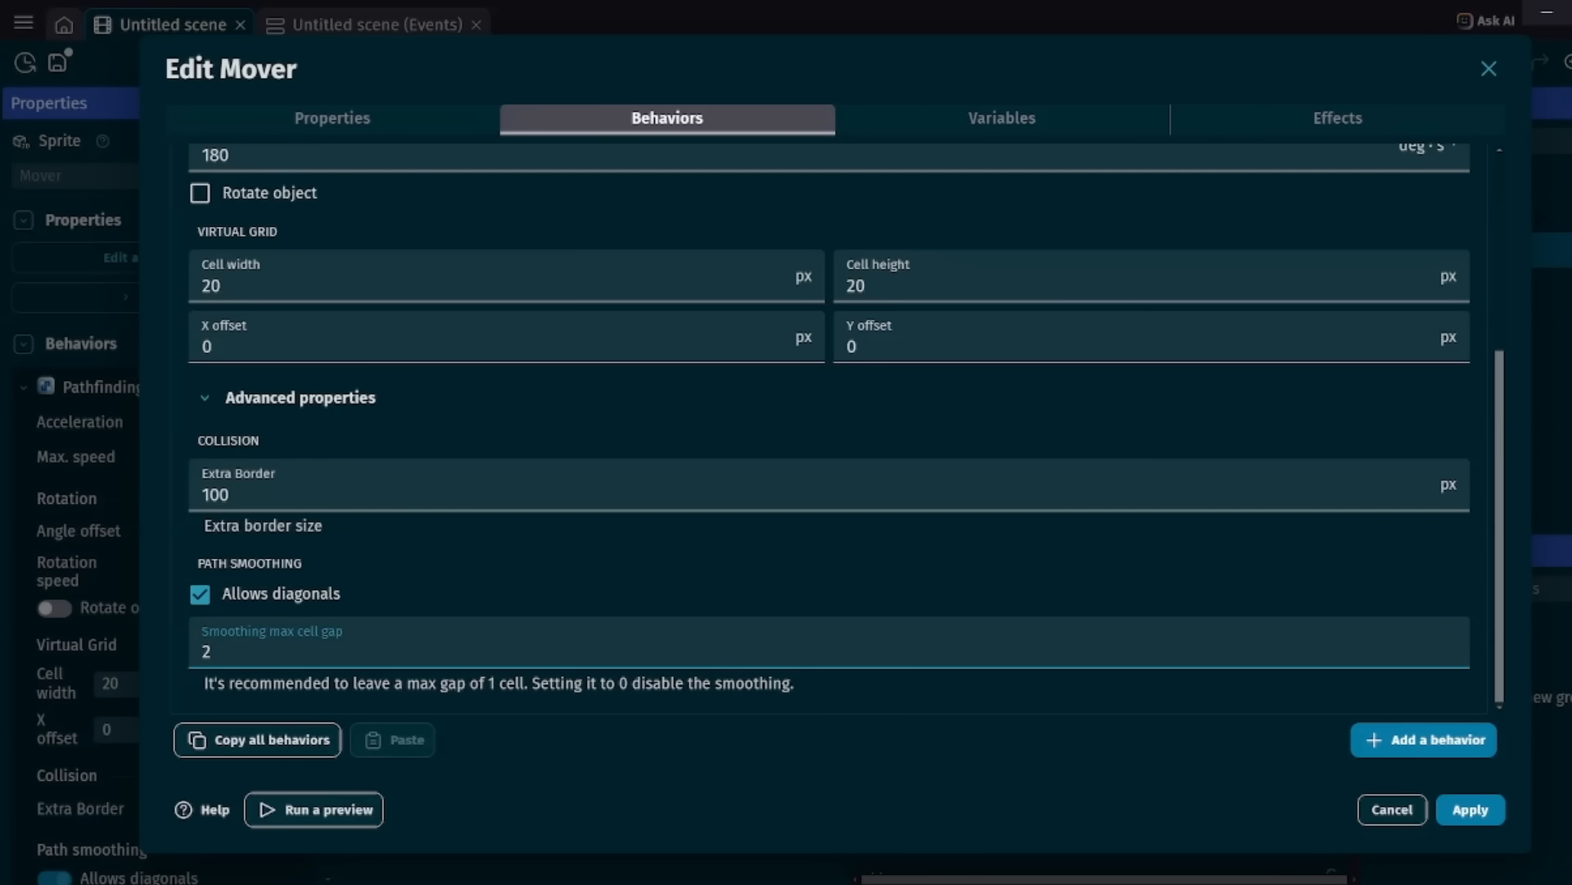
key(BackSpace)
text(0)
key(BackSpace)
text(1)
scroll(768, 346, up, 1)
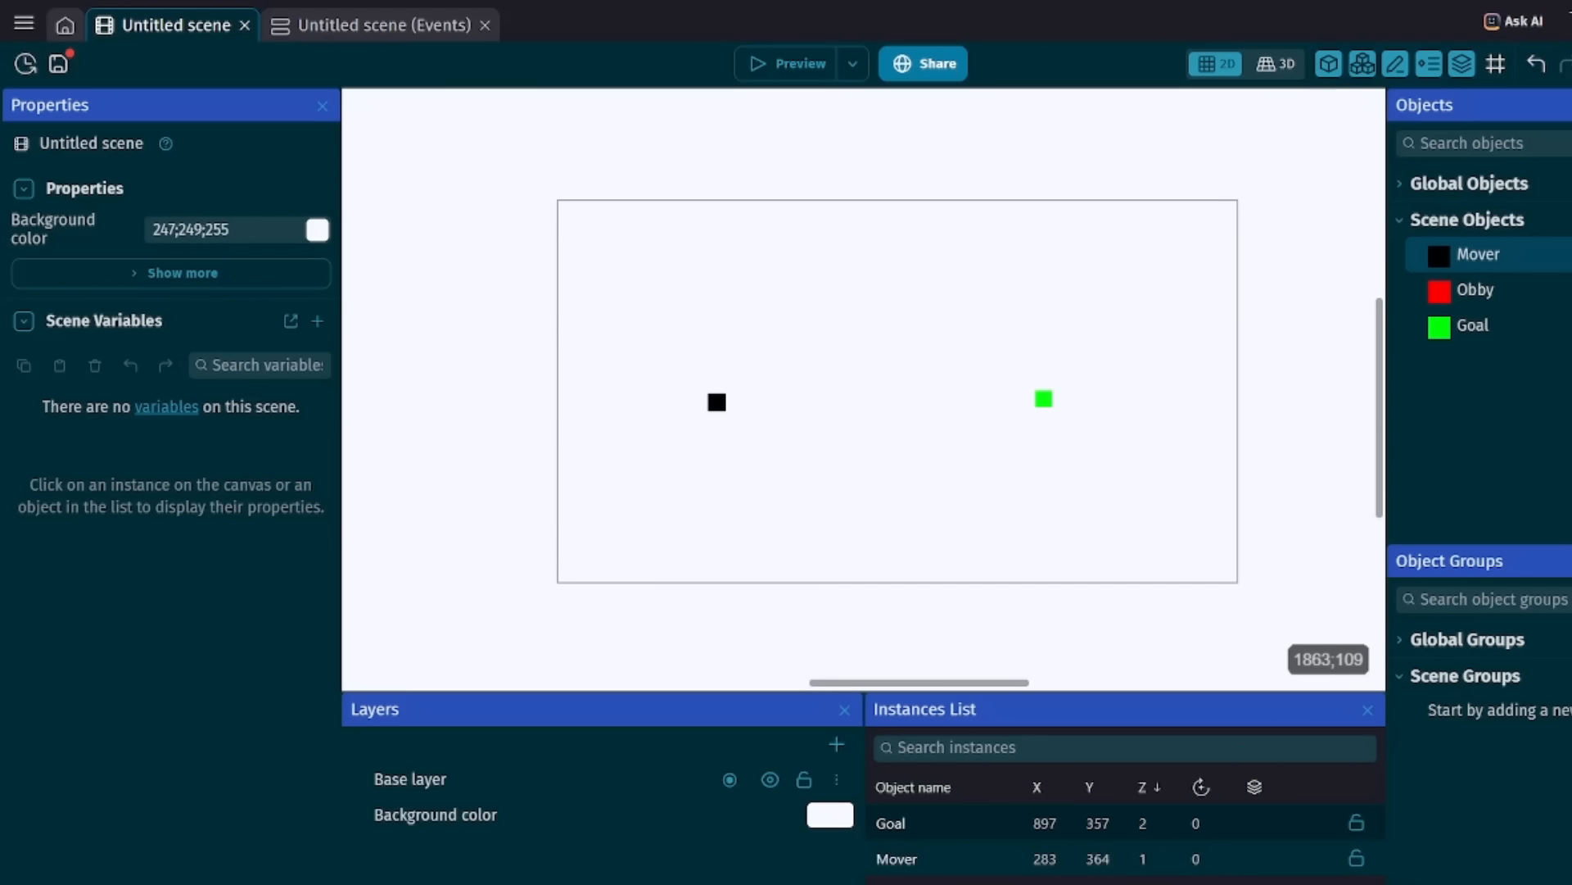
Turn off Impassable obstacle for Obby, set its cost to 5, apply the changes and save the project.
double_click(1474, 289)
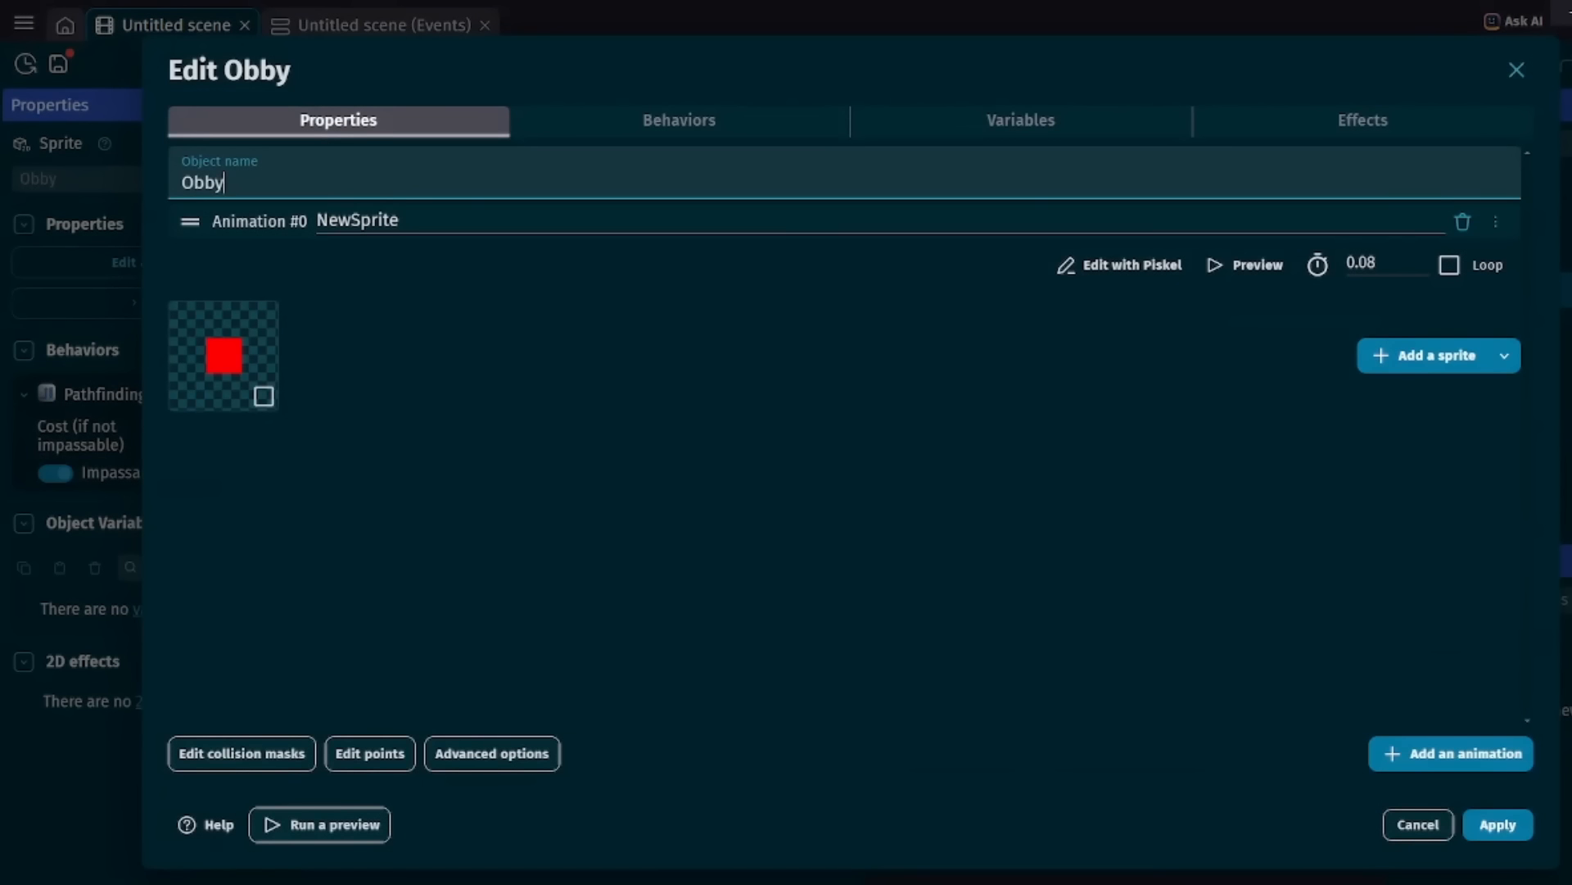
click(679, 121)
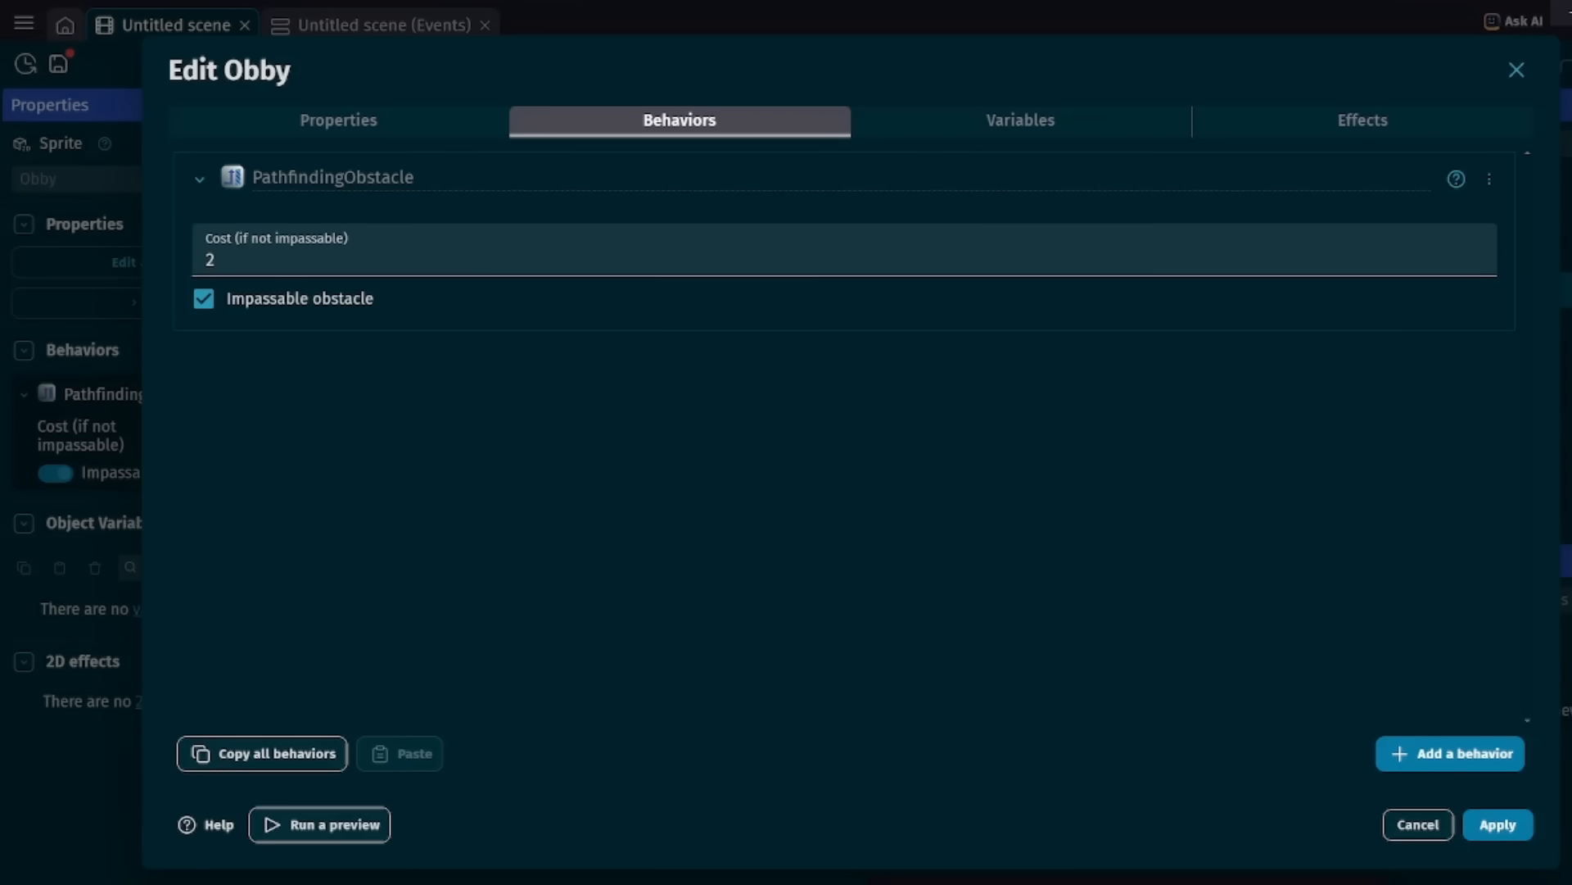
click(204, 299)
click(237, 259)
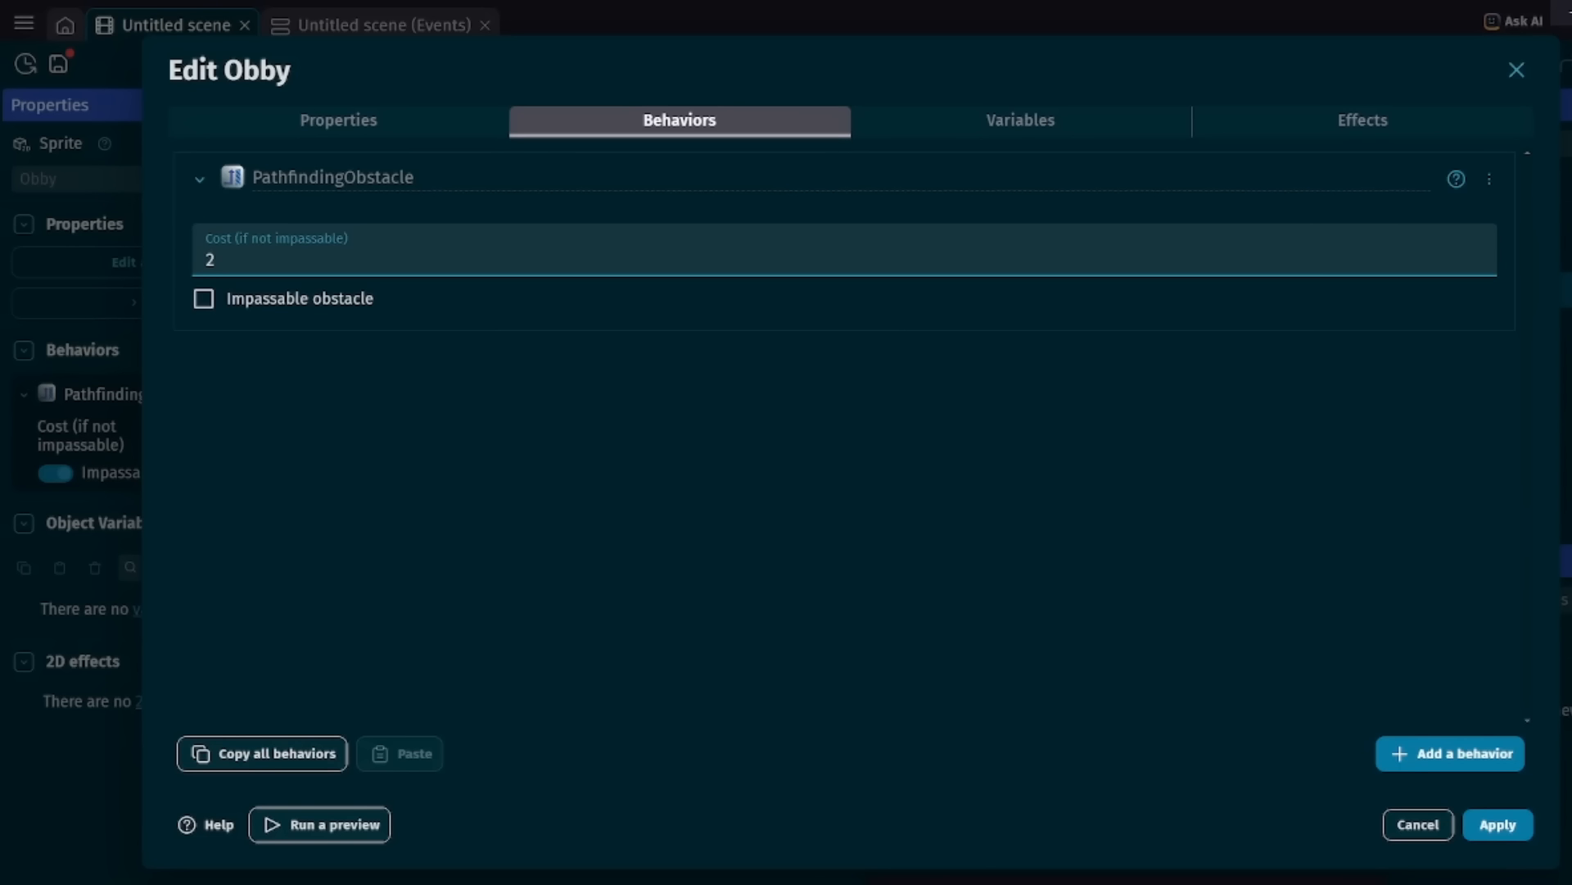
key(BackSpace)
text(5)
key(Tab)
click(1498, 825)
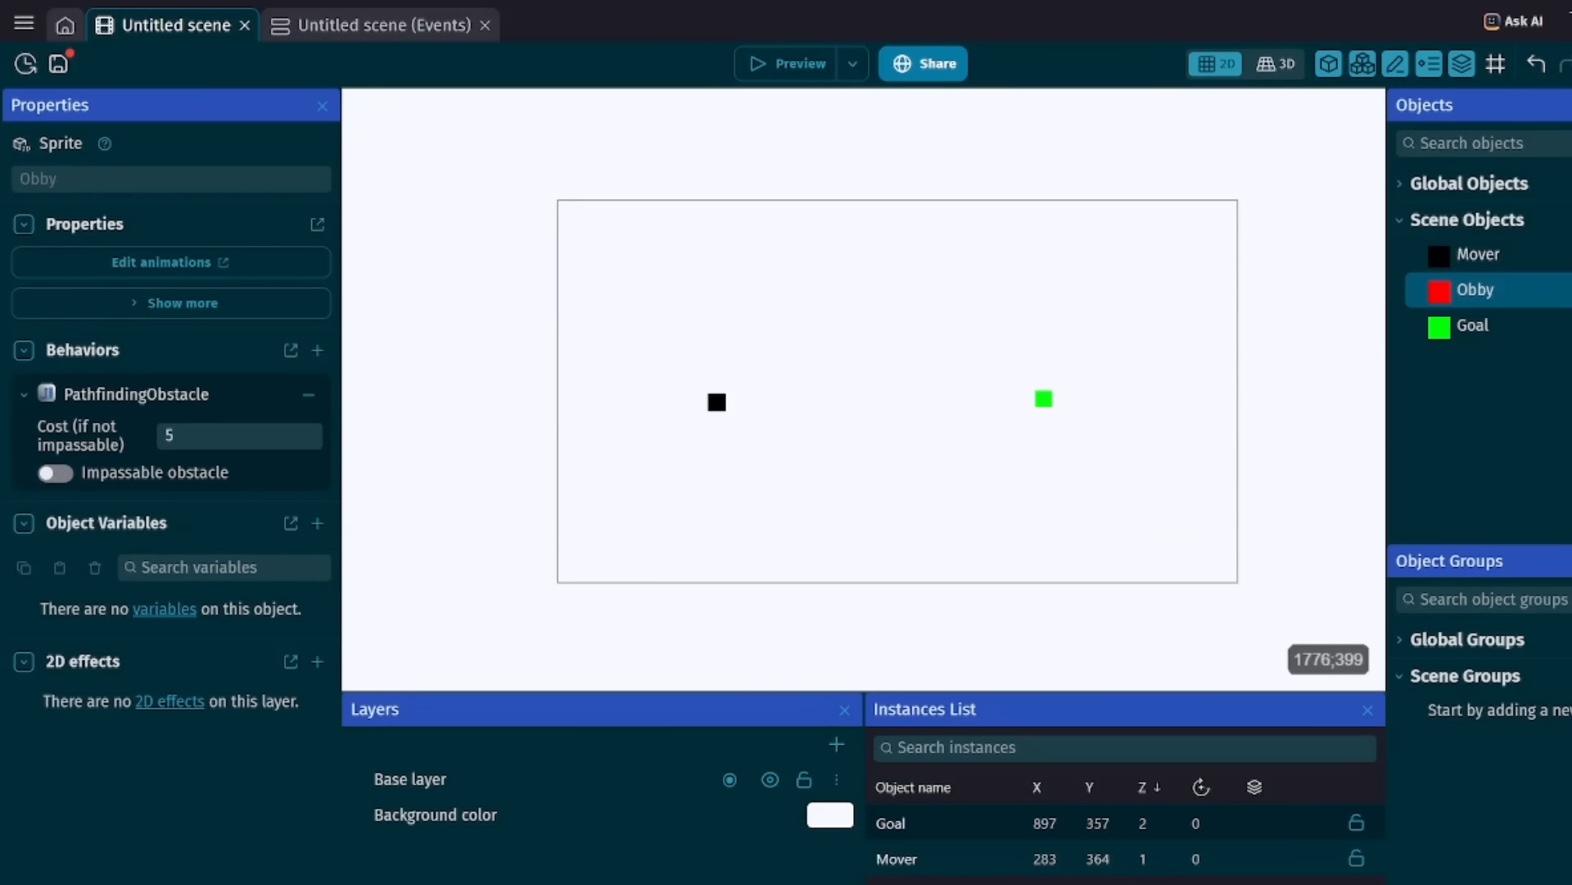
click(59, 64)
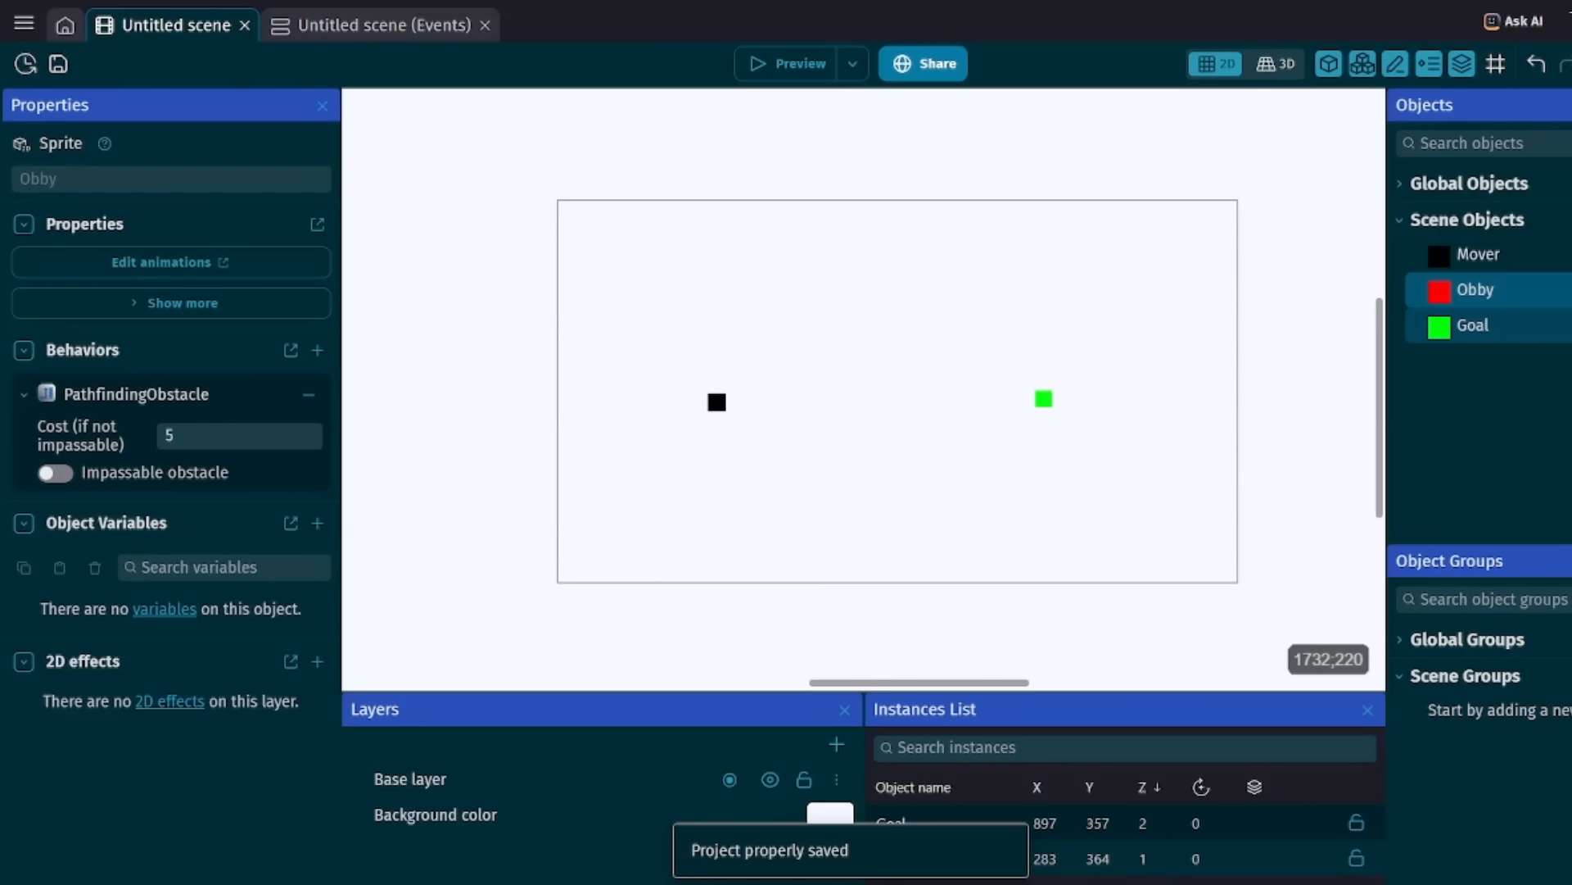
Duplicate the Obby object, set the copy's PathfindingObstacle cost to 2 and apply the change.
right_click(1474, 289)
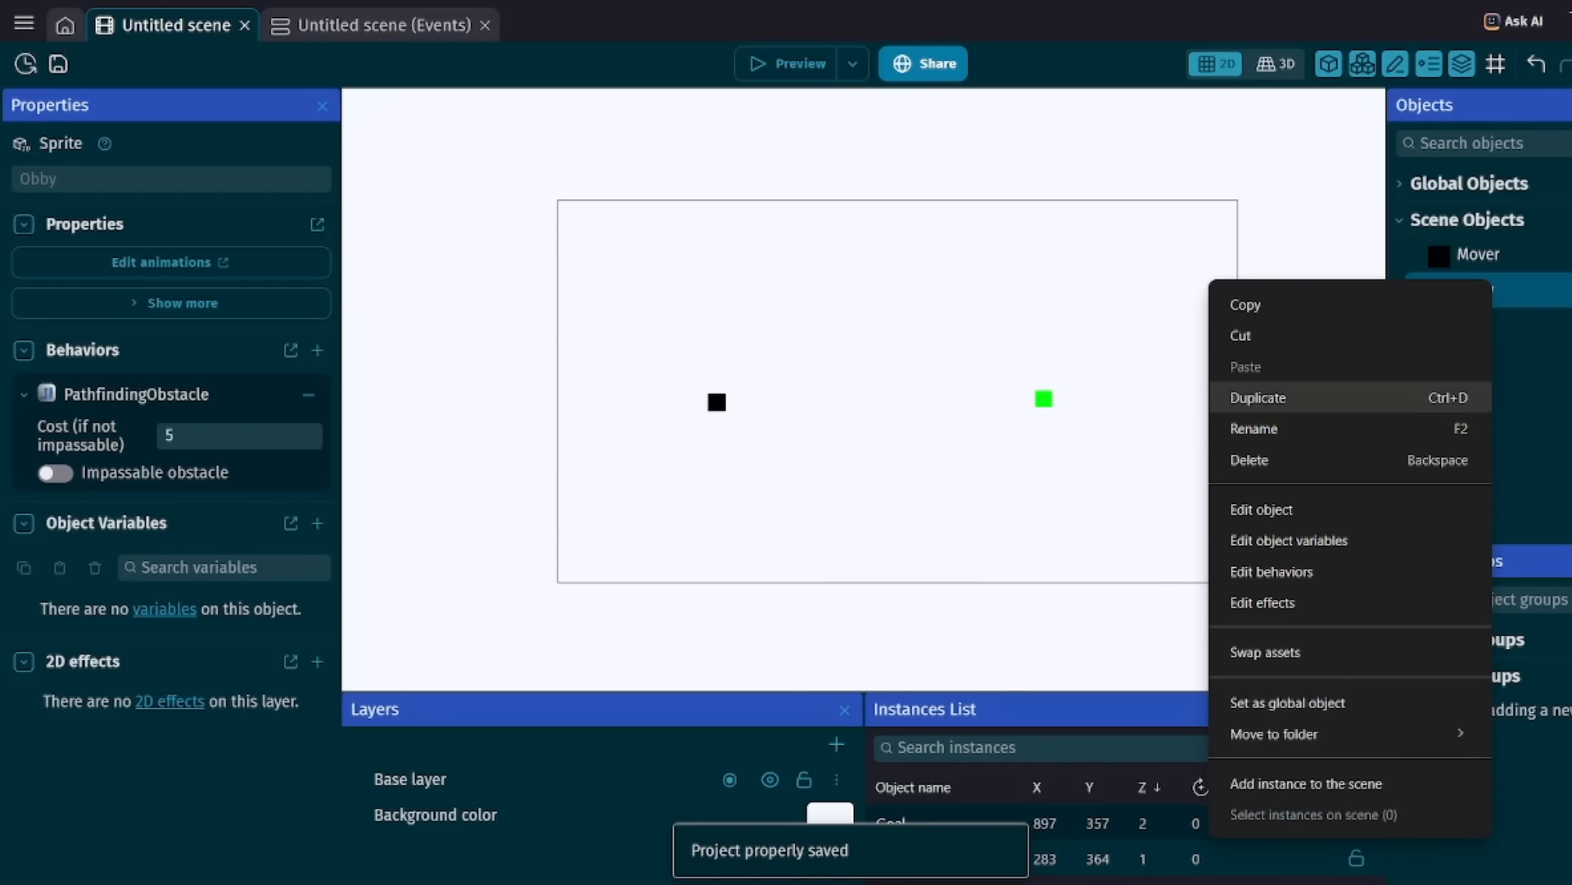
click(1258, 397)
click(1473, 360)
double_click(1480, 326)
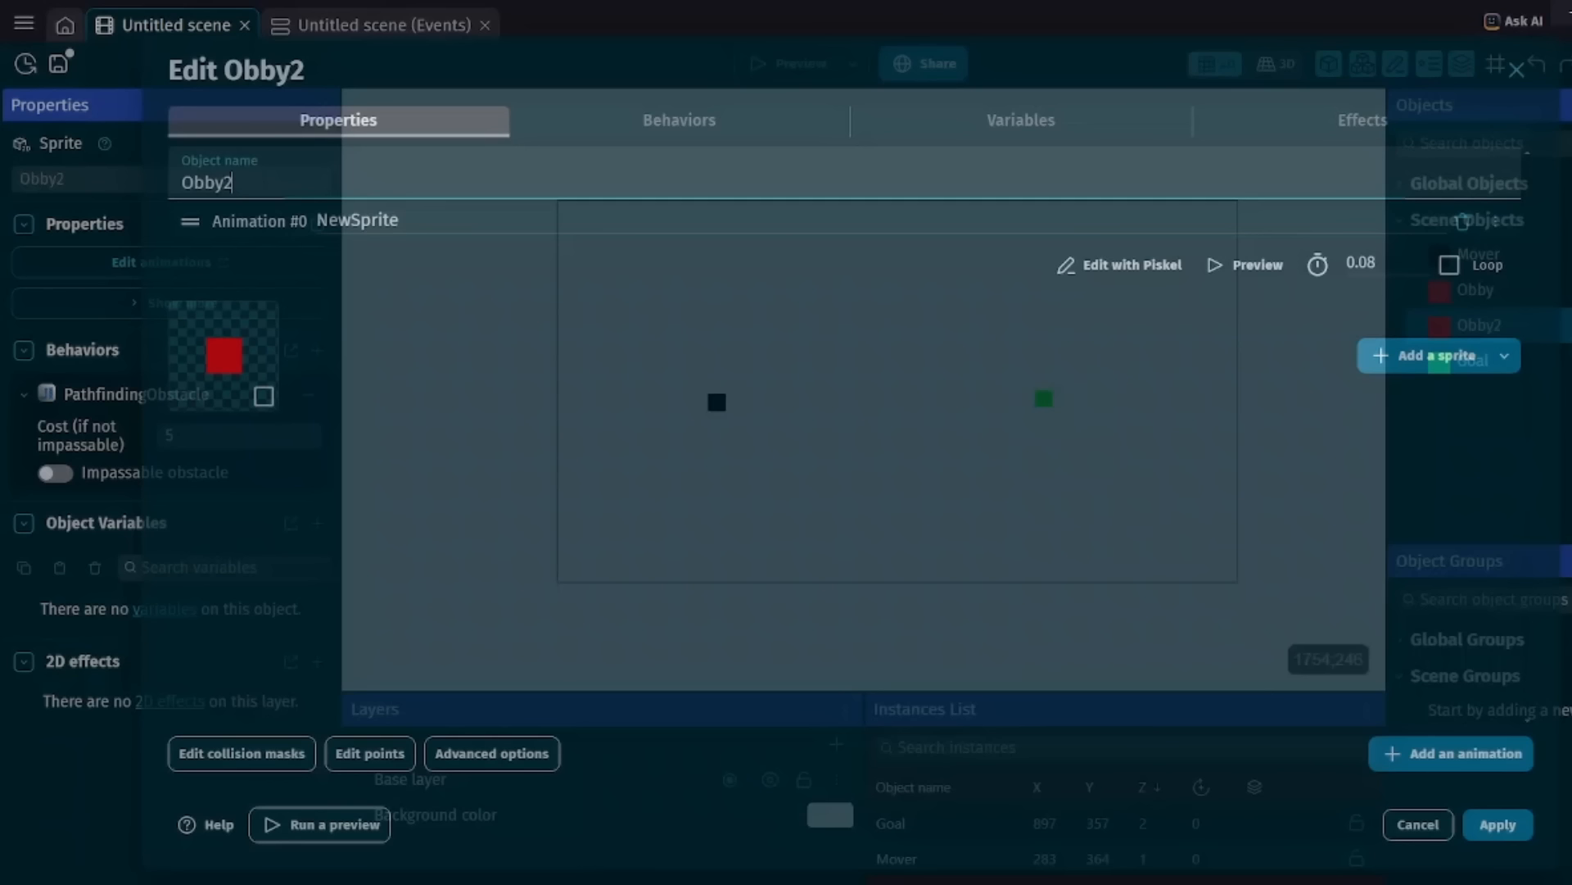
click(679, 120)
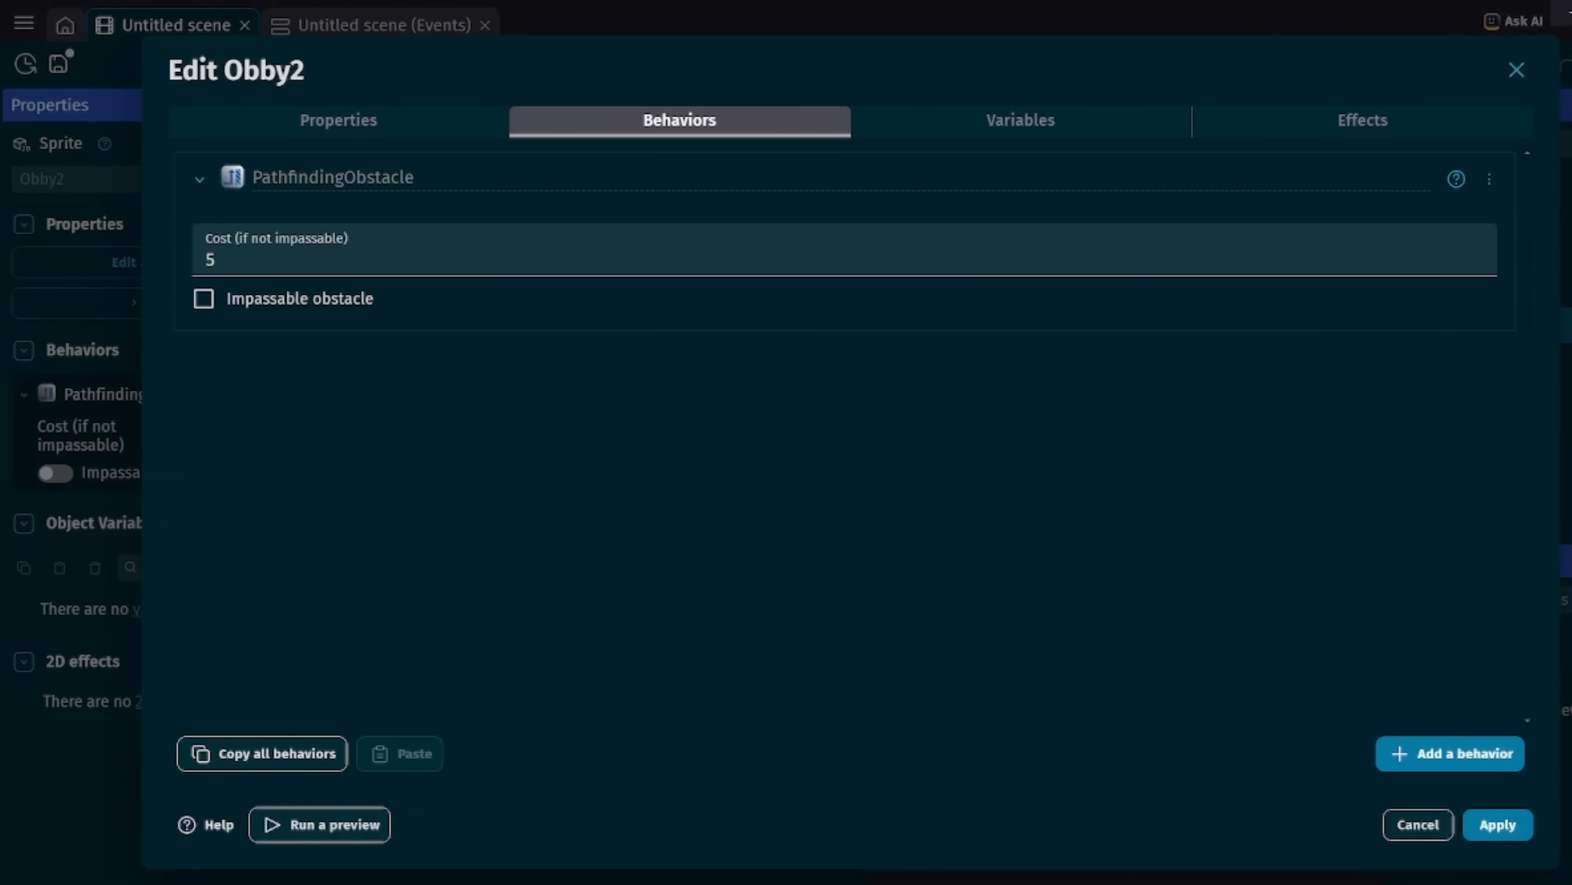
click(214, 260)
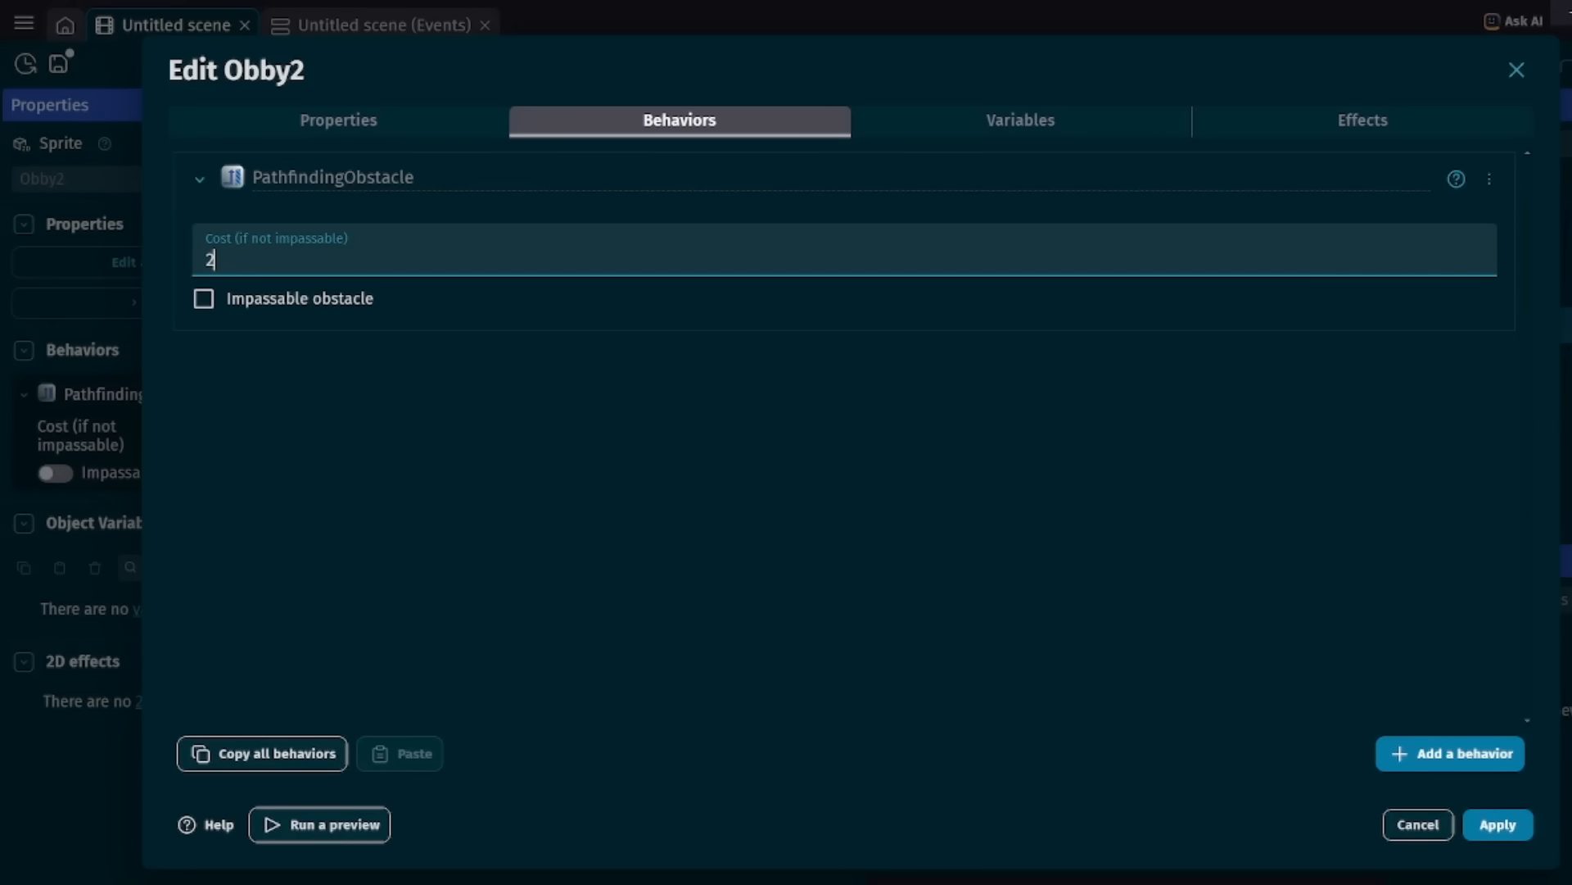
click(1498, 825)
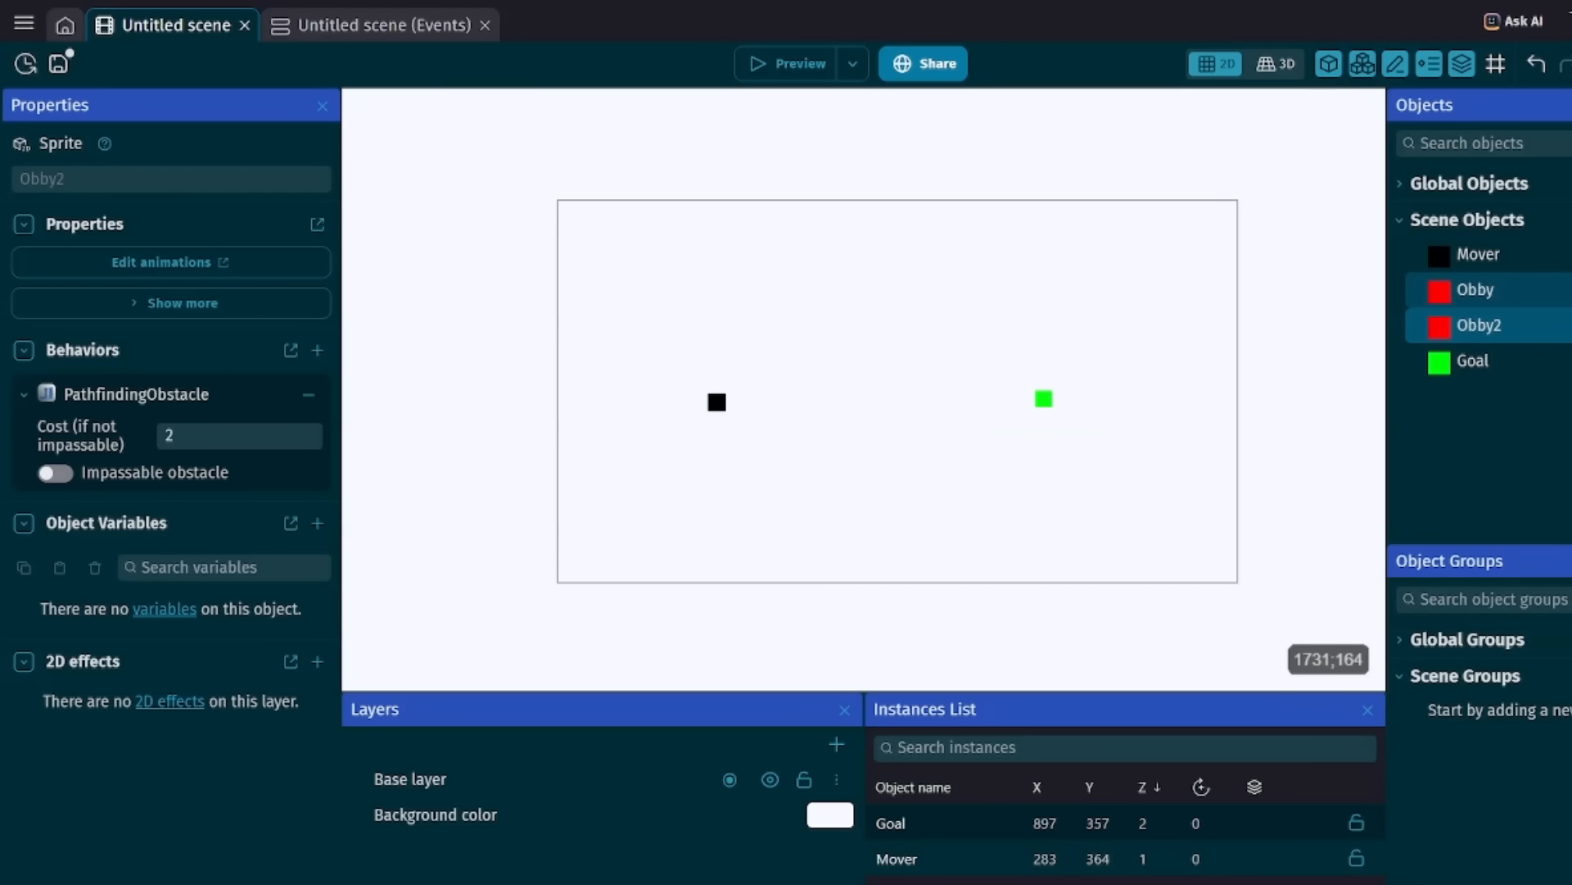
Place two Obby instances around Goal: a 32 by 126 wall on its left and a 146 by 32 wall above it.
drag(1481, 284, 1001, 331)
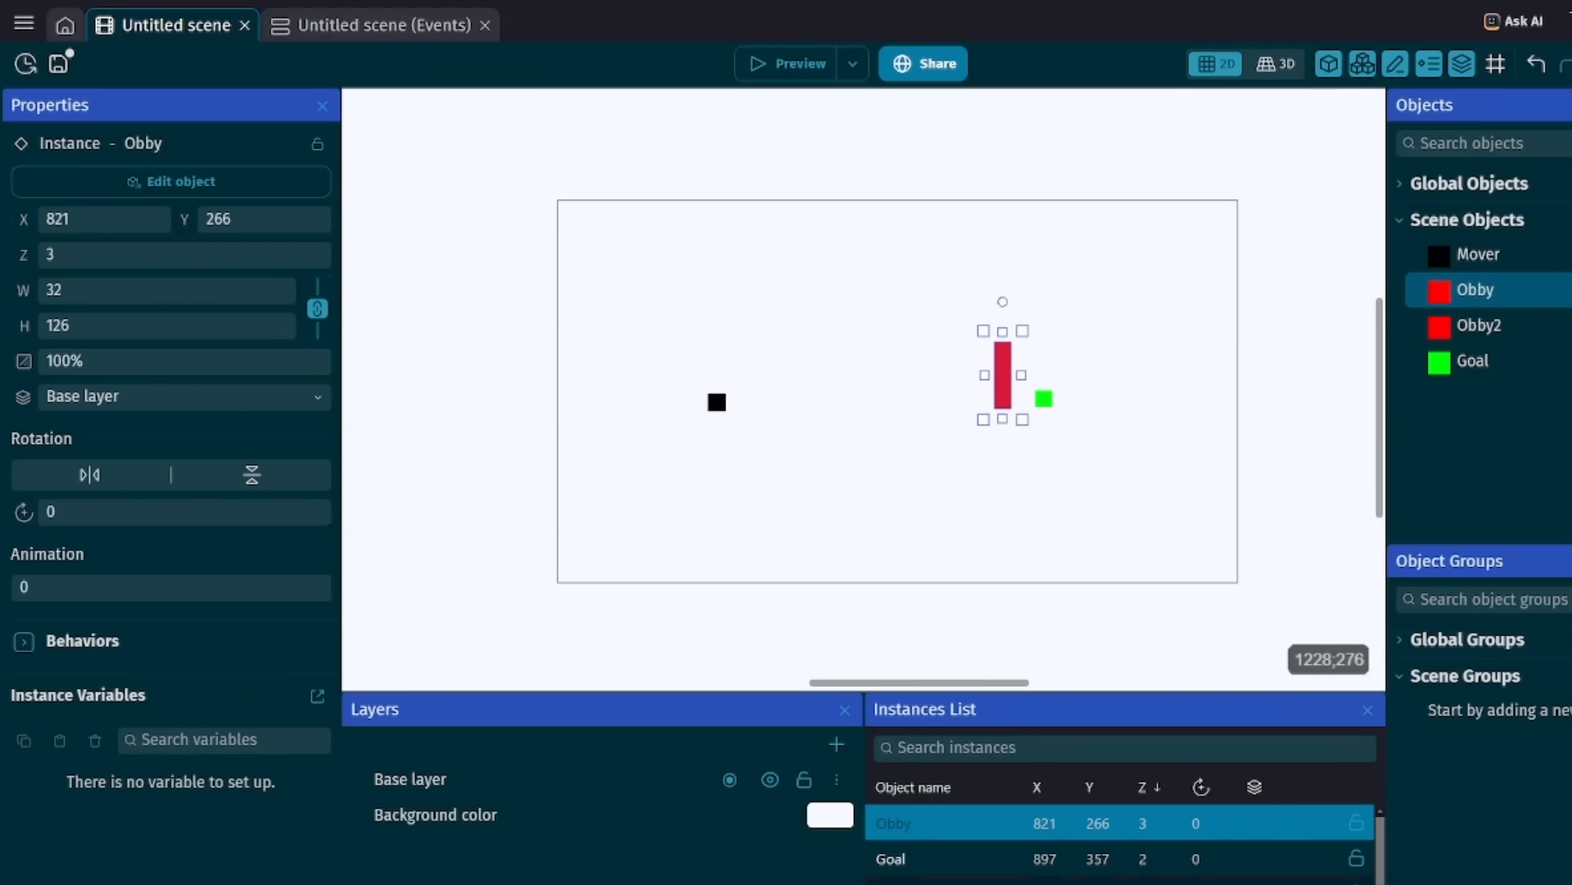
click(1474, 289)
drag(1474, 289, 1096, 350)
click(1017, 351)
Duplicate the vertical Obby wall and place the copy right of Goal at about 961;264.
right_click(1067, 348)
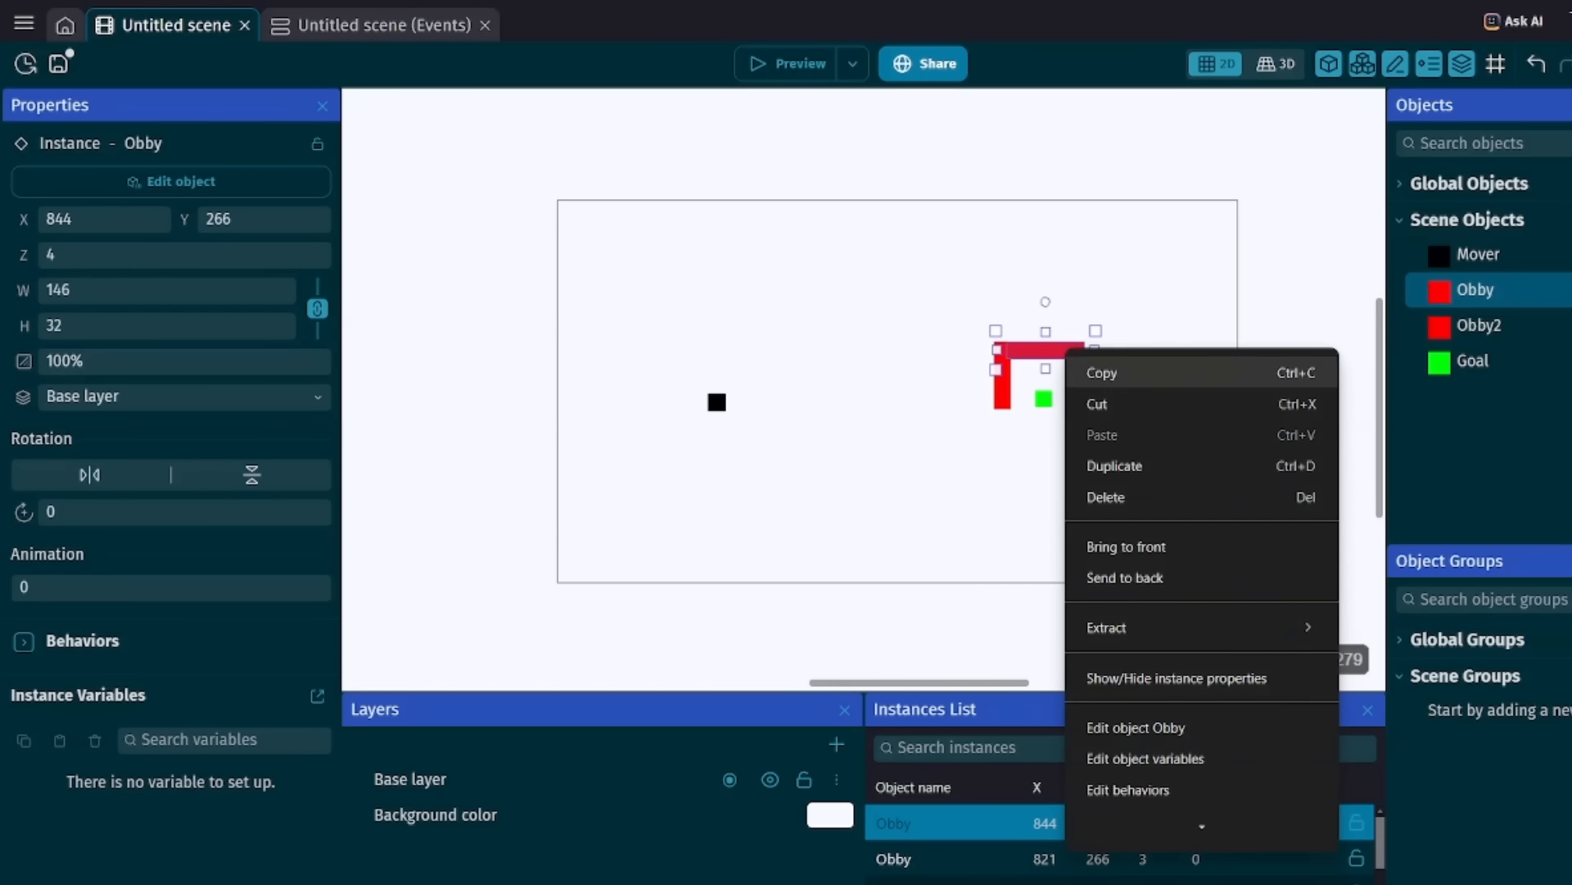
click(1032, 373)
right_click(1006, 379)
click(1042, 498)
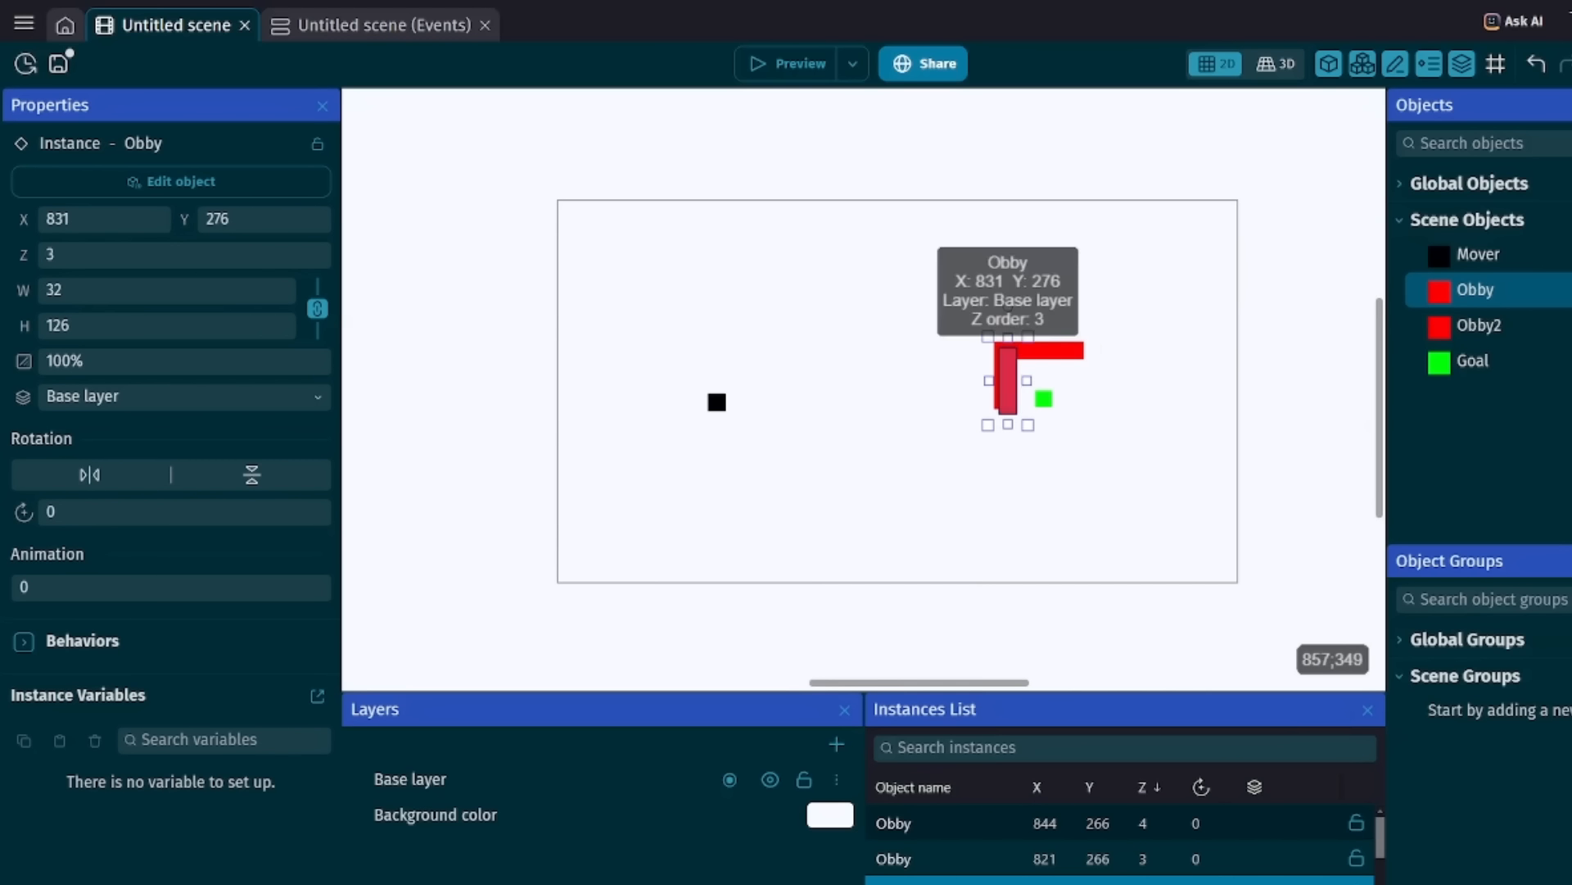
drag(1013, 385, 1083, 379)
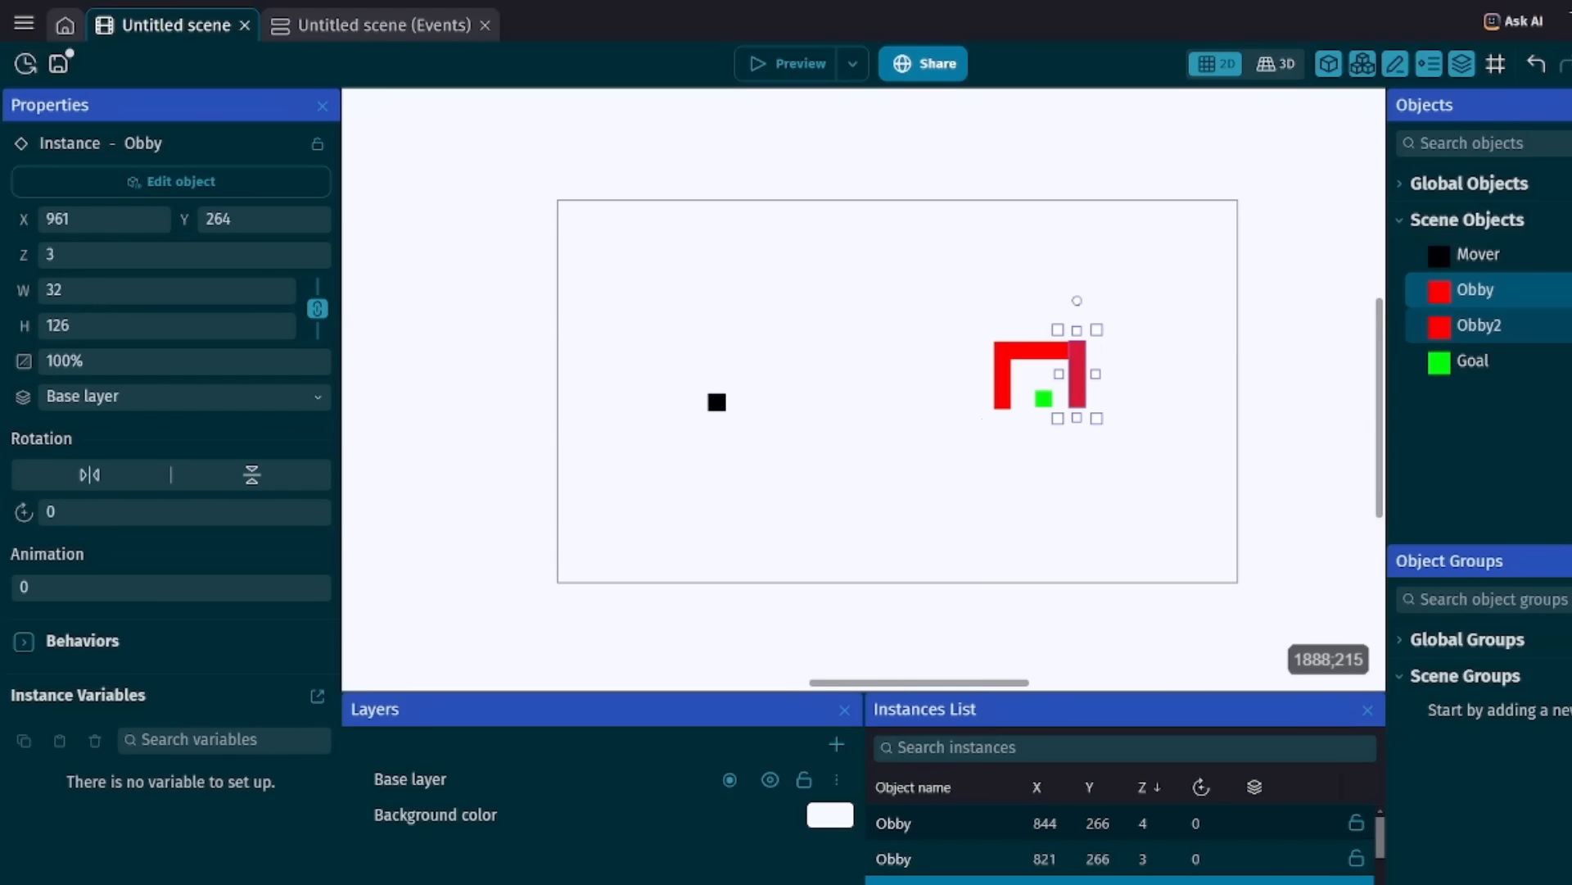
Close the enclosure below Goal with an Obby2 wall about 191 by 32 and move Goal up inside it.
drag(1518, 316, 1105, 415)
click(1002, 414)
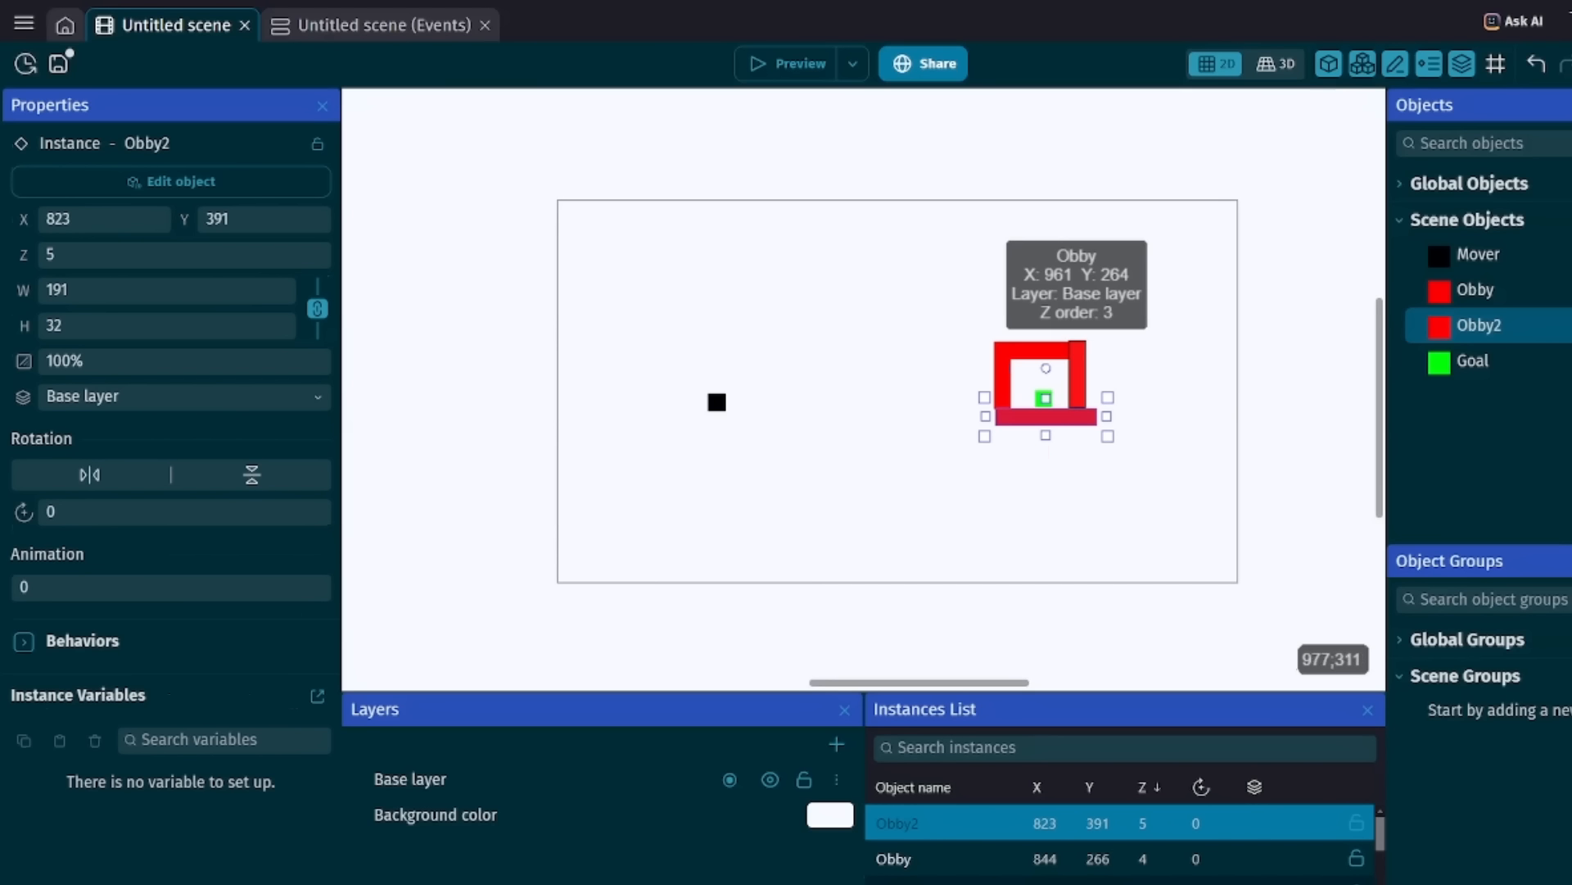
click(1045, 396)
click(1045, 393)
drag(1045, 392, 1040, 382)
click(1046, 416)
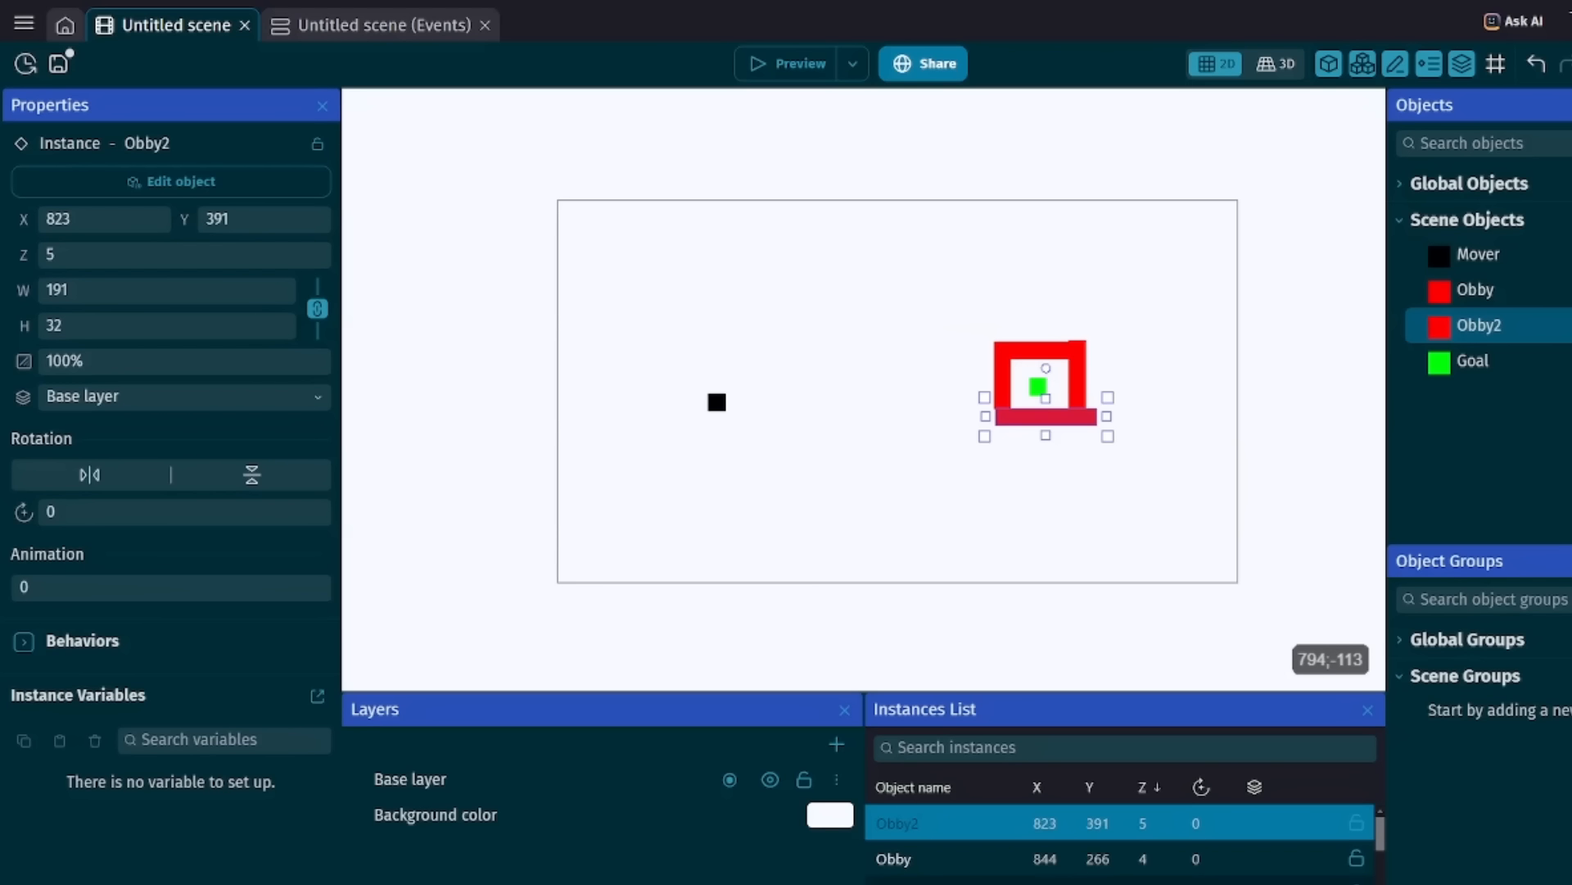
Move Mover to about 306;342 and test its path into the enclosure in a preview.
click(1003, 361)
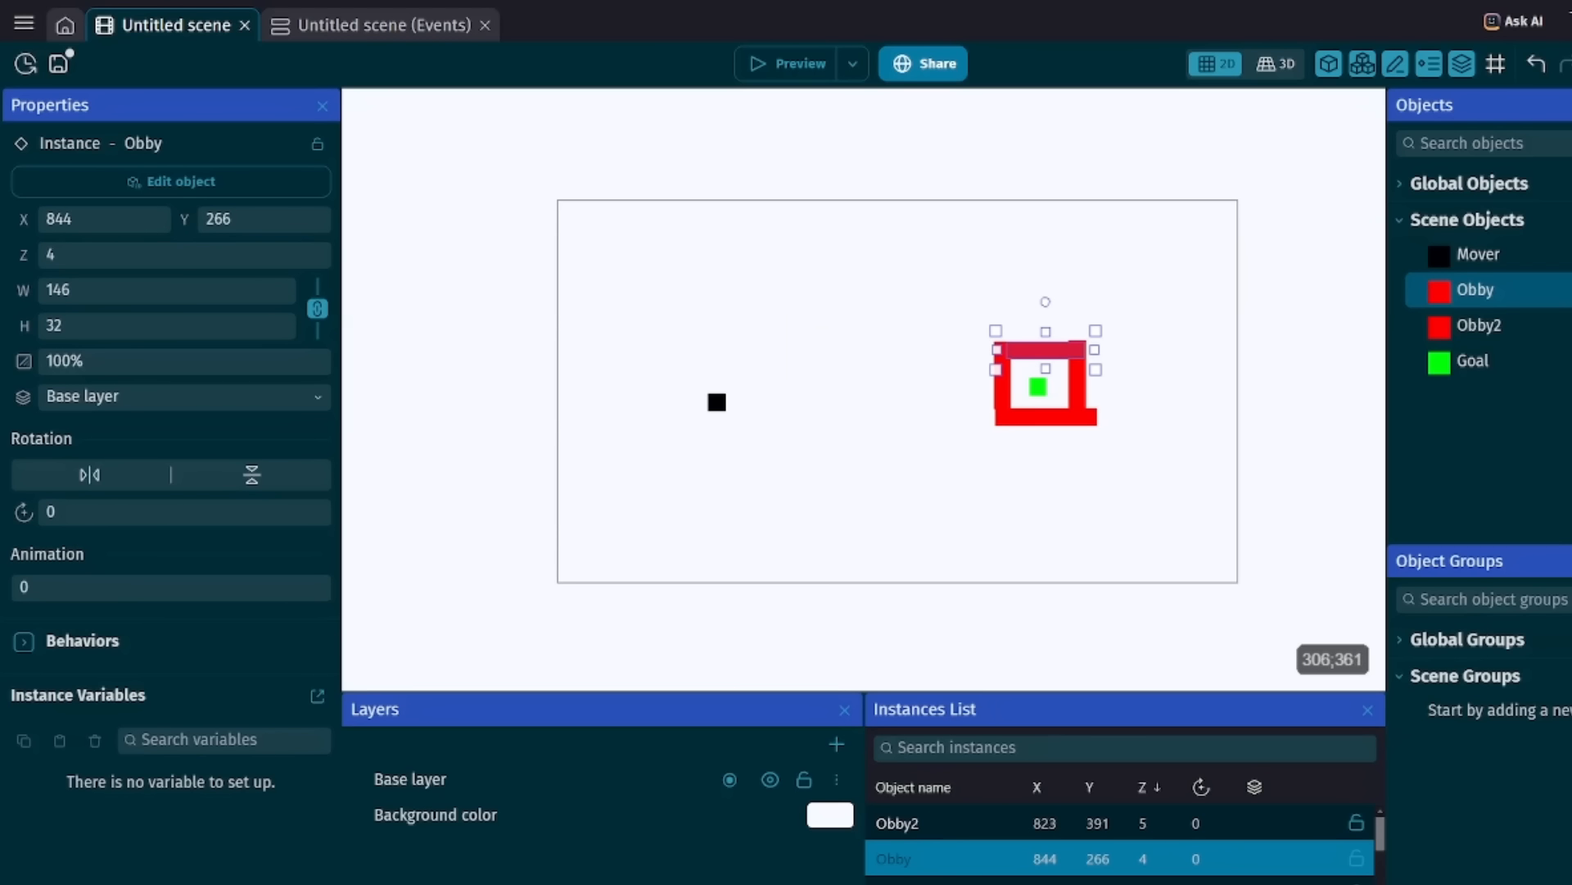
mouse_move(720, 401)
mouse_down()
mouse_move(821, 439)
mouse_move(1066, 416)
mouse_move(793, 435)
mouse_move(729, 391)
mouse_up()
click(786, 63)
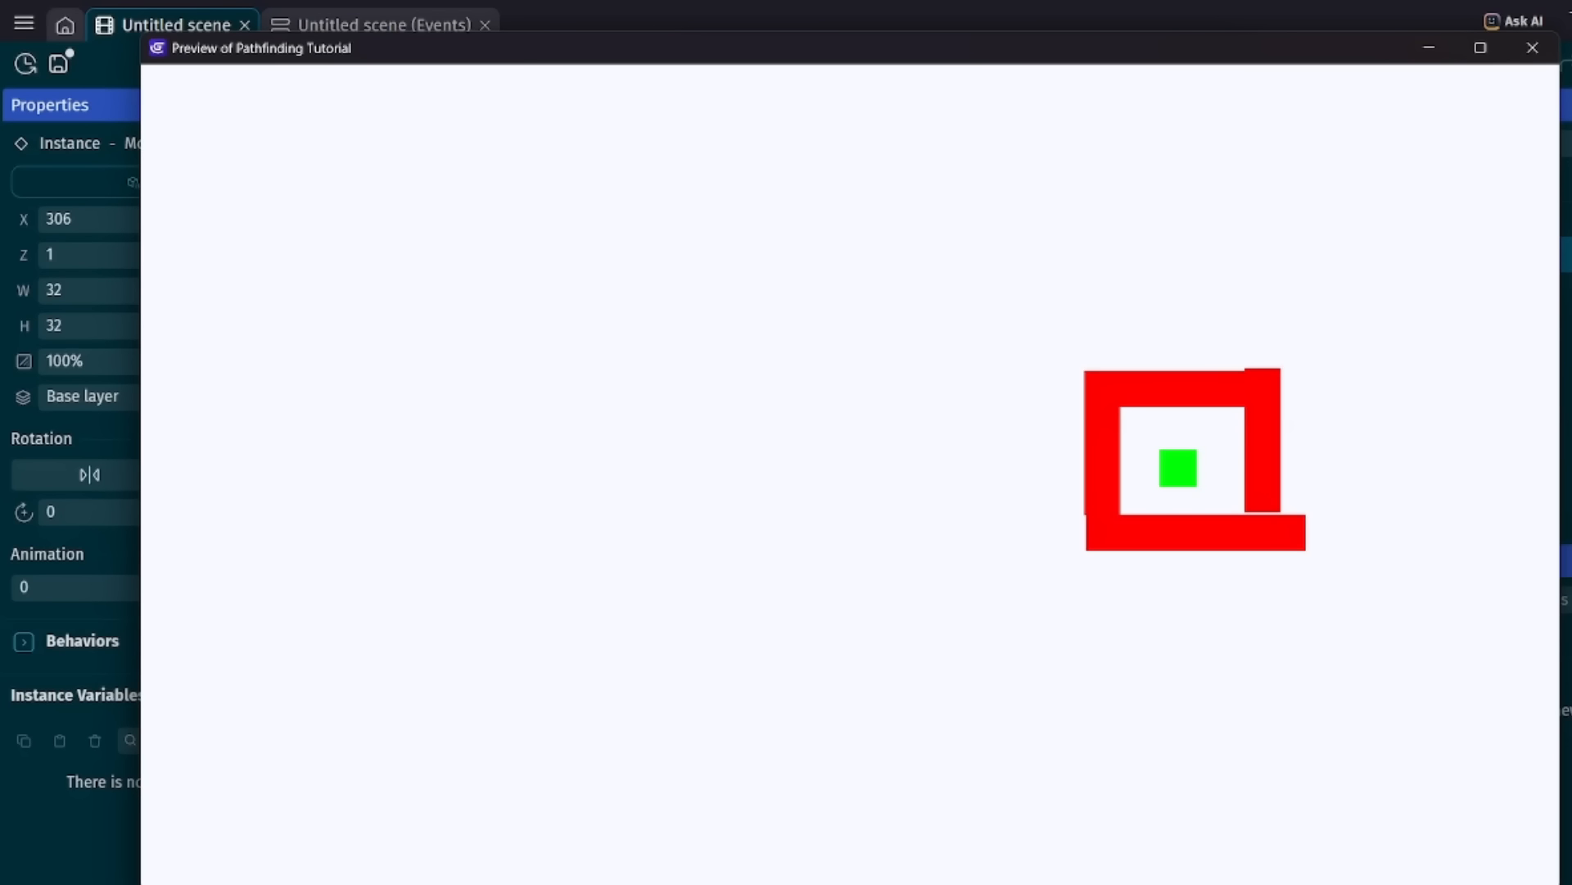
click(1532, 48)
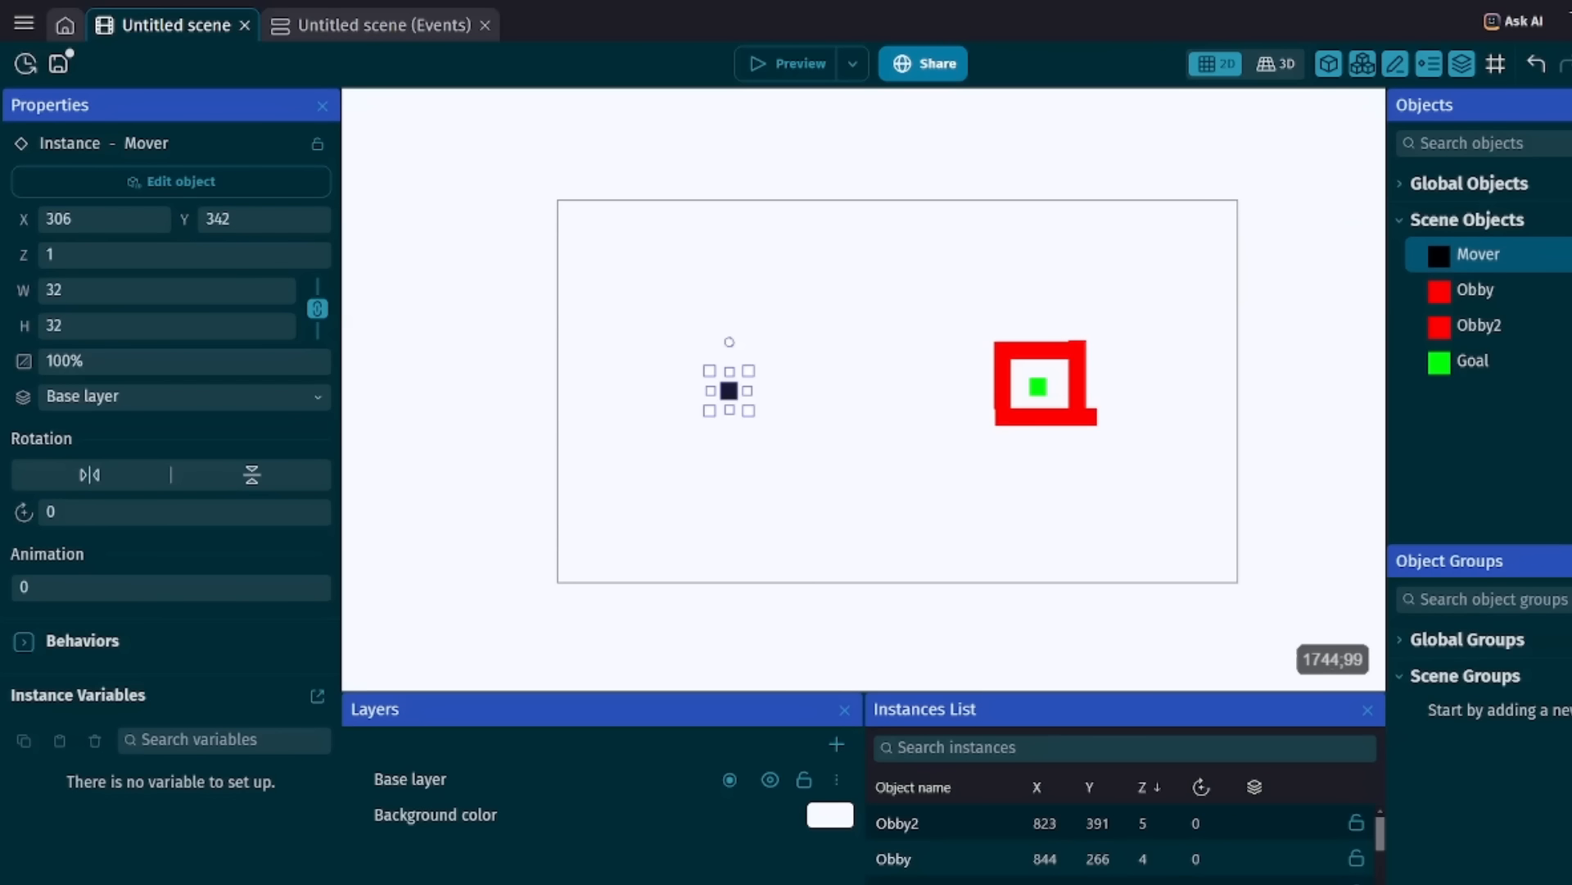
Review Mover's Pathfinding behavior settings, including the virtual grid, collision and path smoothing properties.
double_click(1482, 255)
click(679, 121)
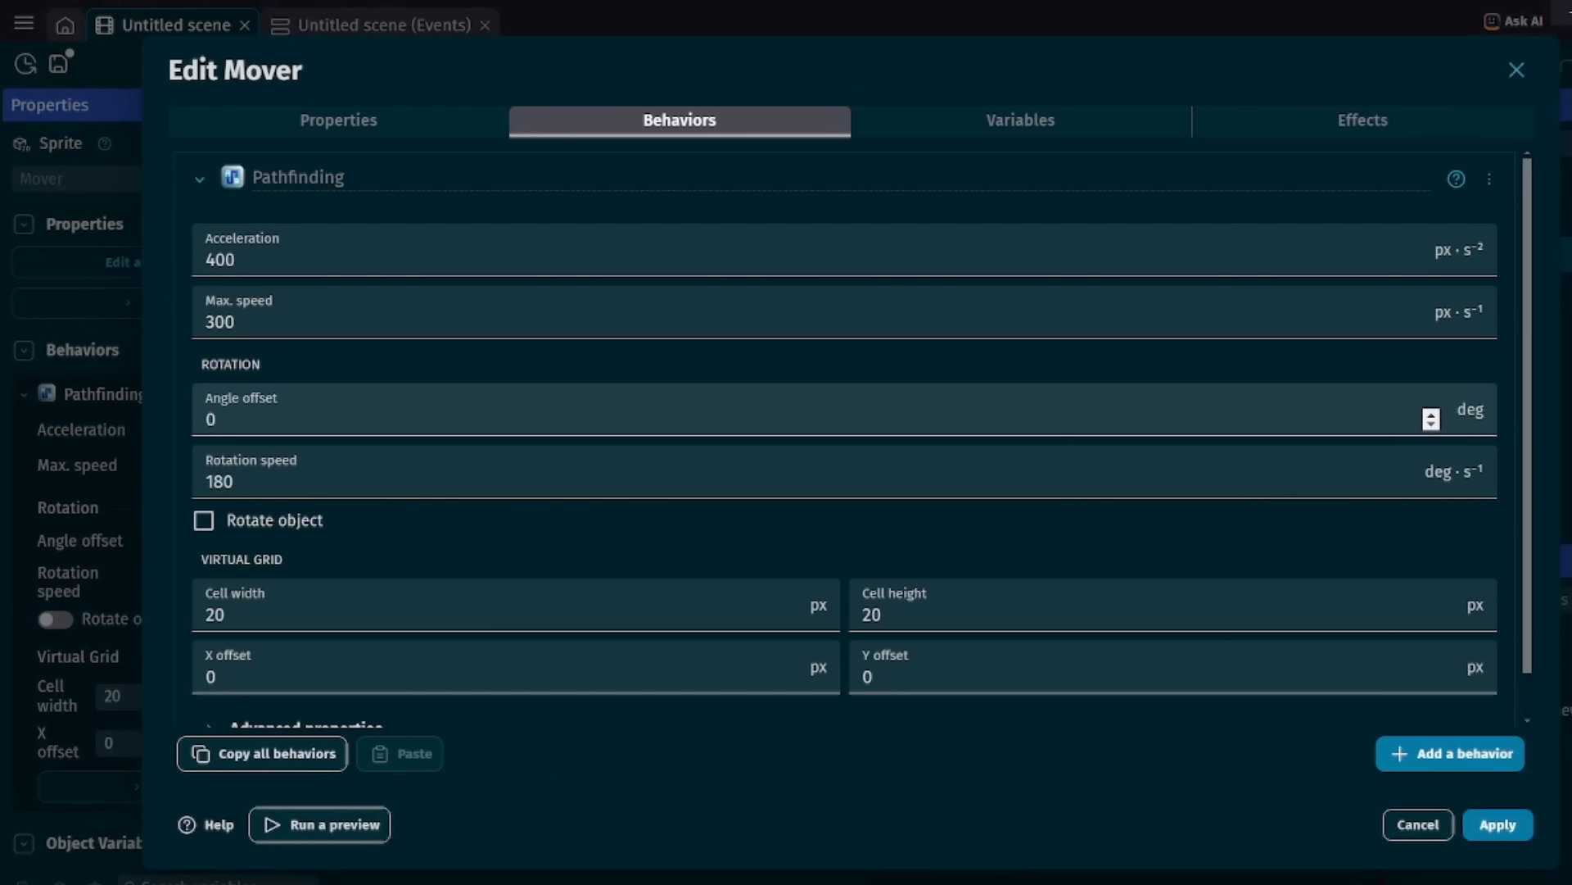
scroll(1431, 418, down, 1)
click(305, 681)
scroll(524, 557, down, 4)
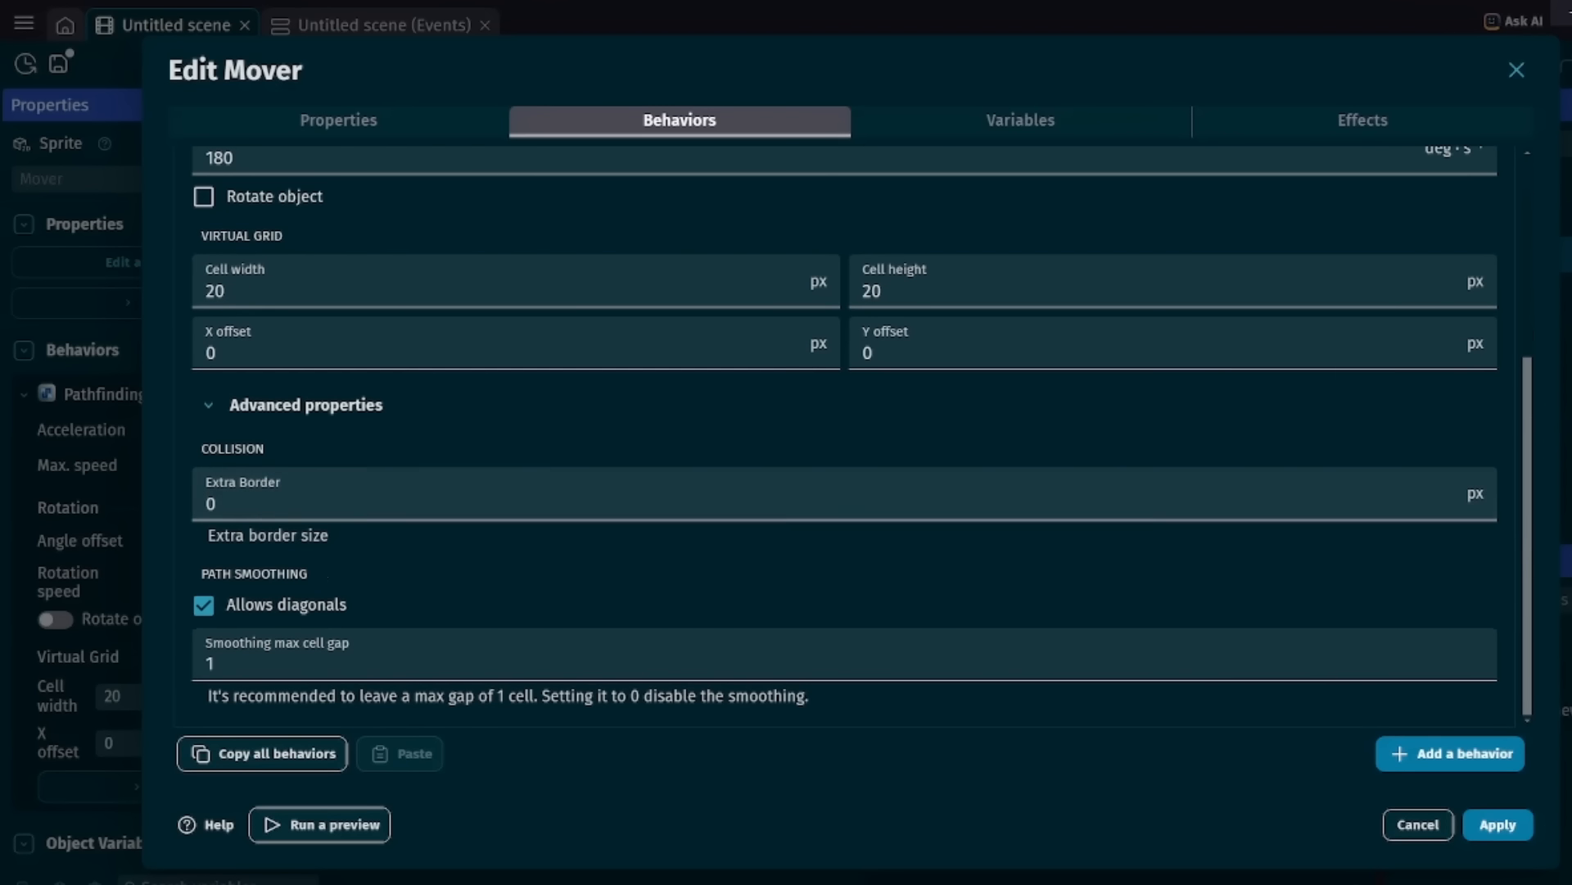
scroll(524, 525, up, 4)
scroll(524, 524, down, 2)
scroll(524, 524, up, 2)
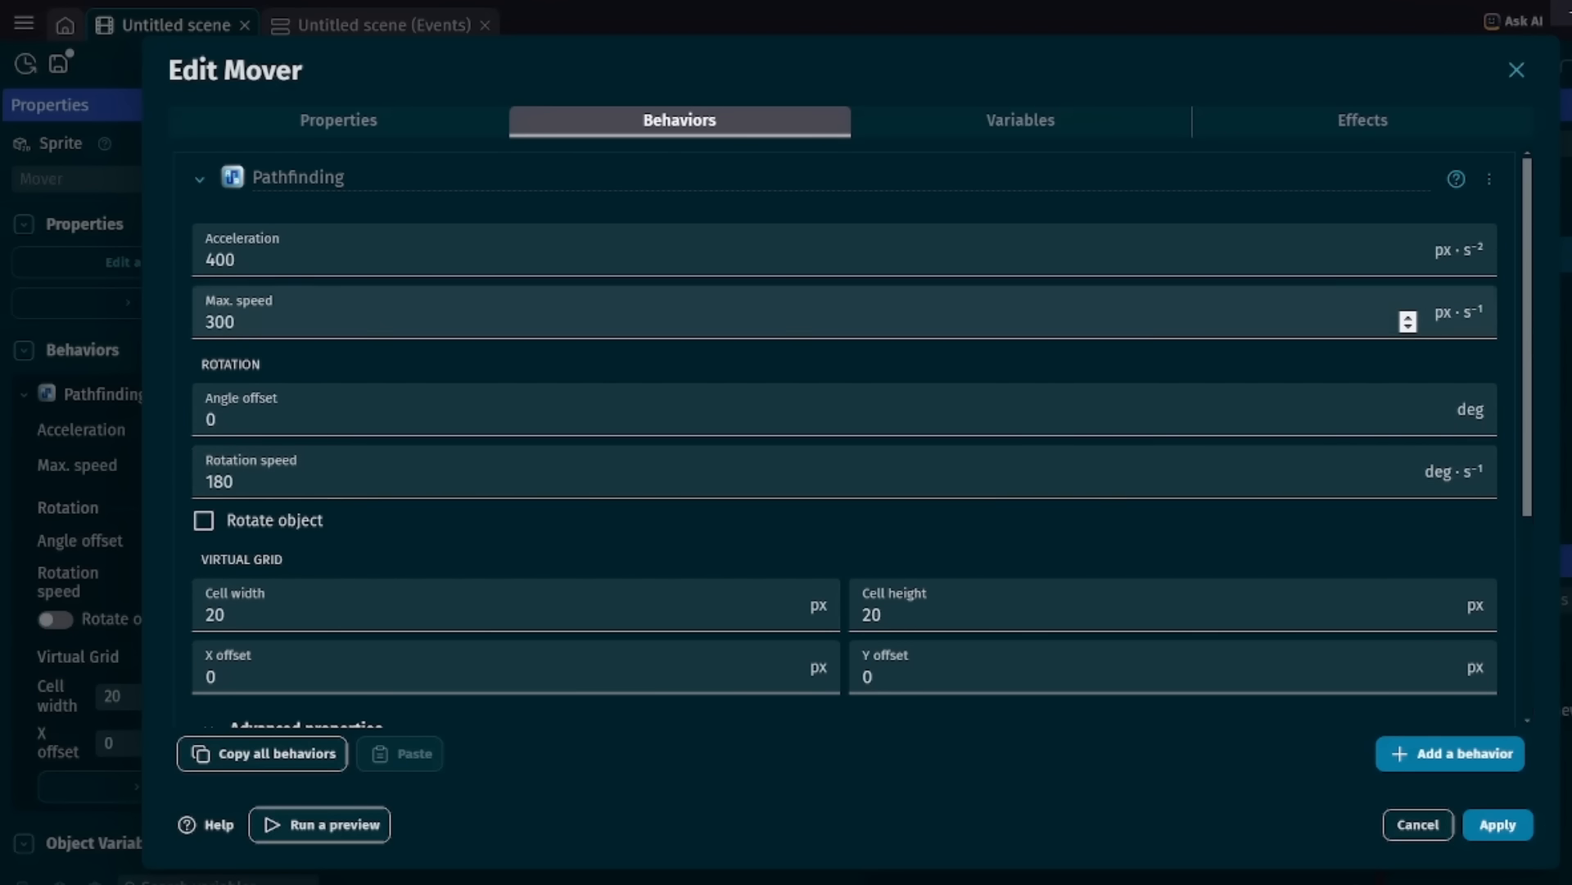
scroll(843, 434, down, 4)
click(1498, 825)
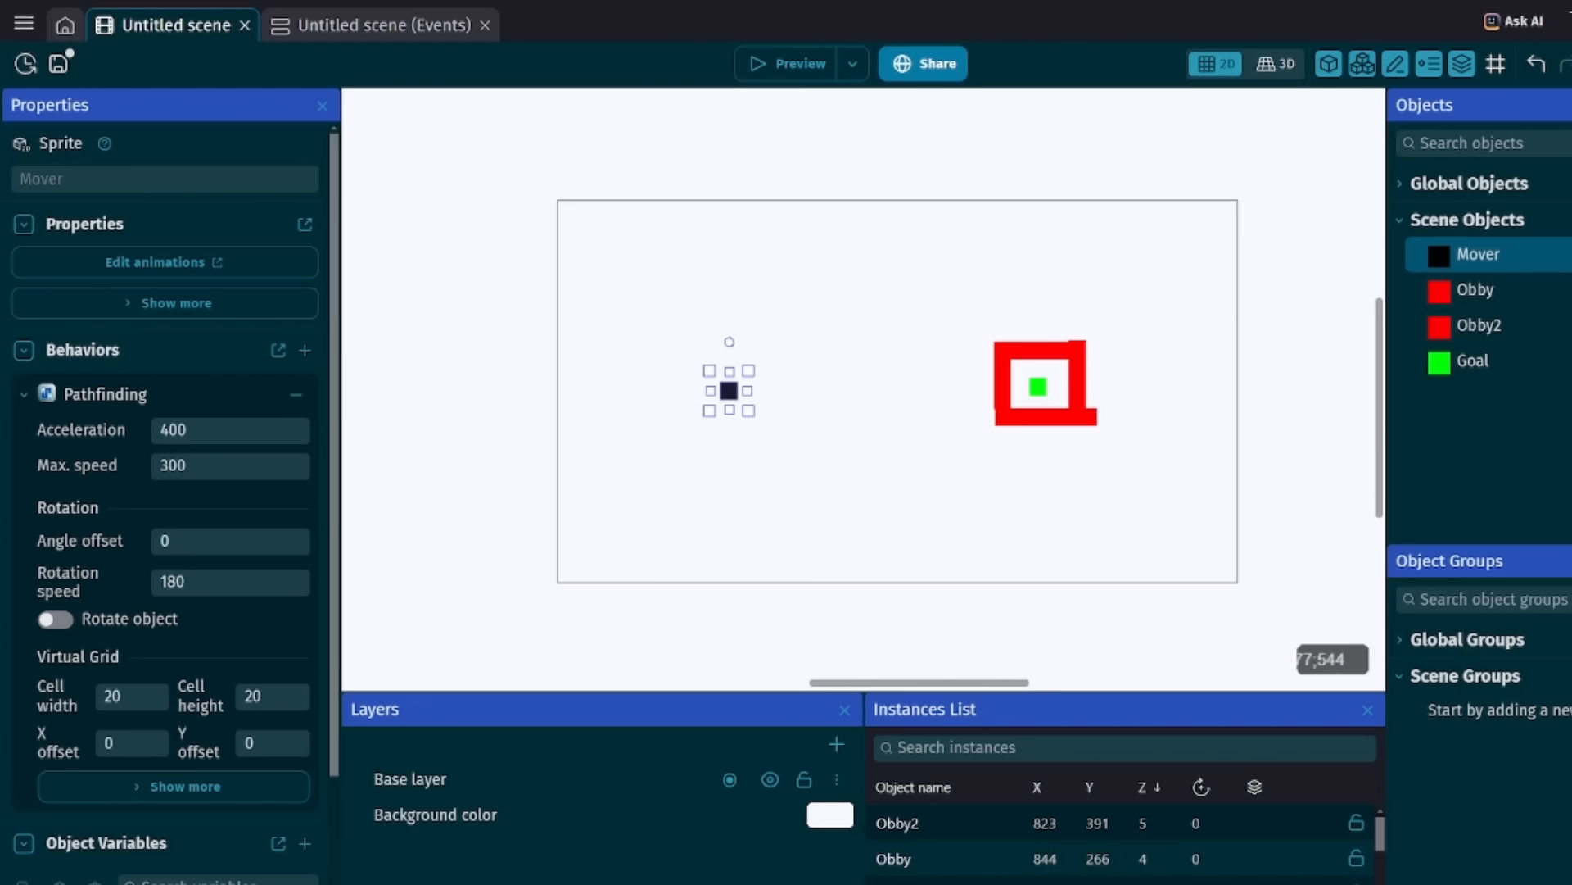
Check the action moving Mover to Goal in the scene events and save the project.
click(384, 25)
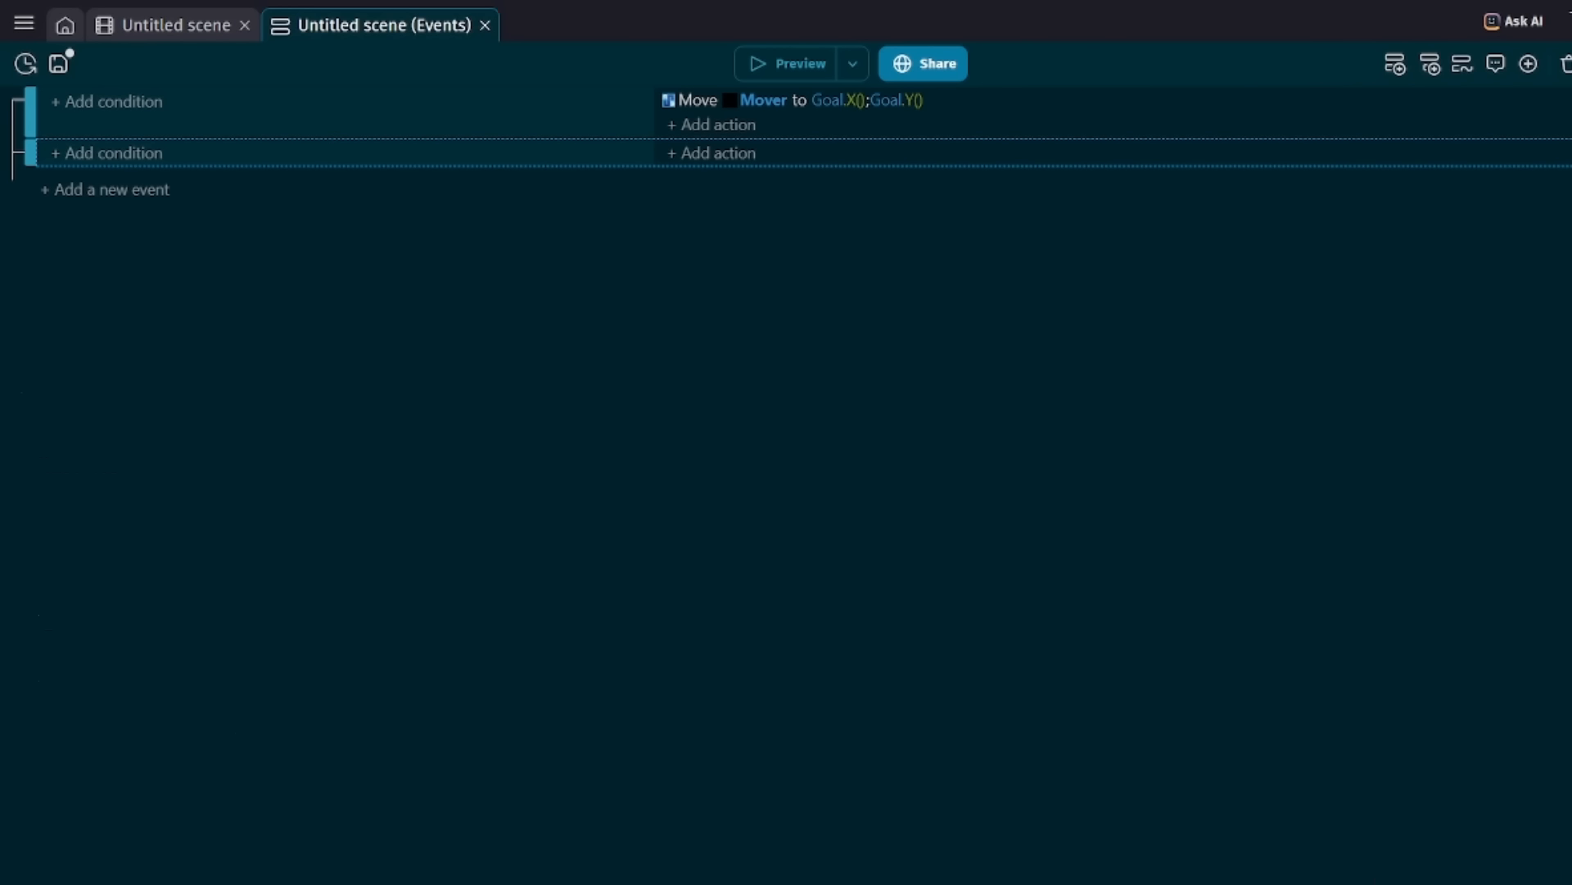
click(698, 100)
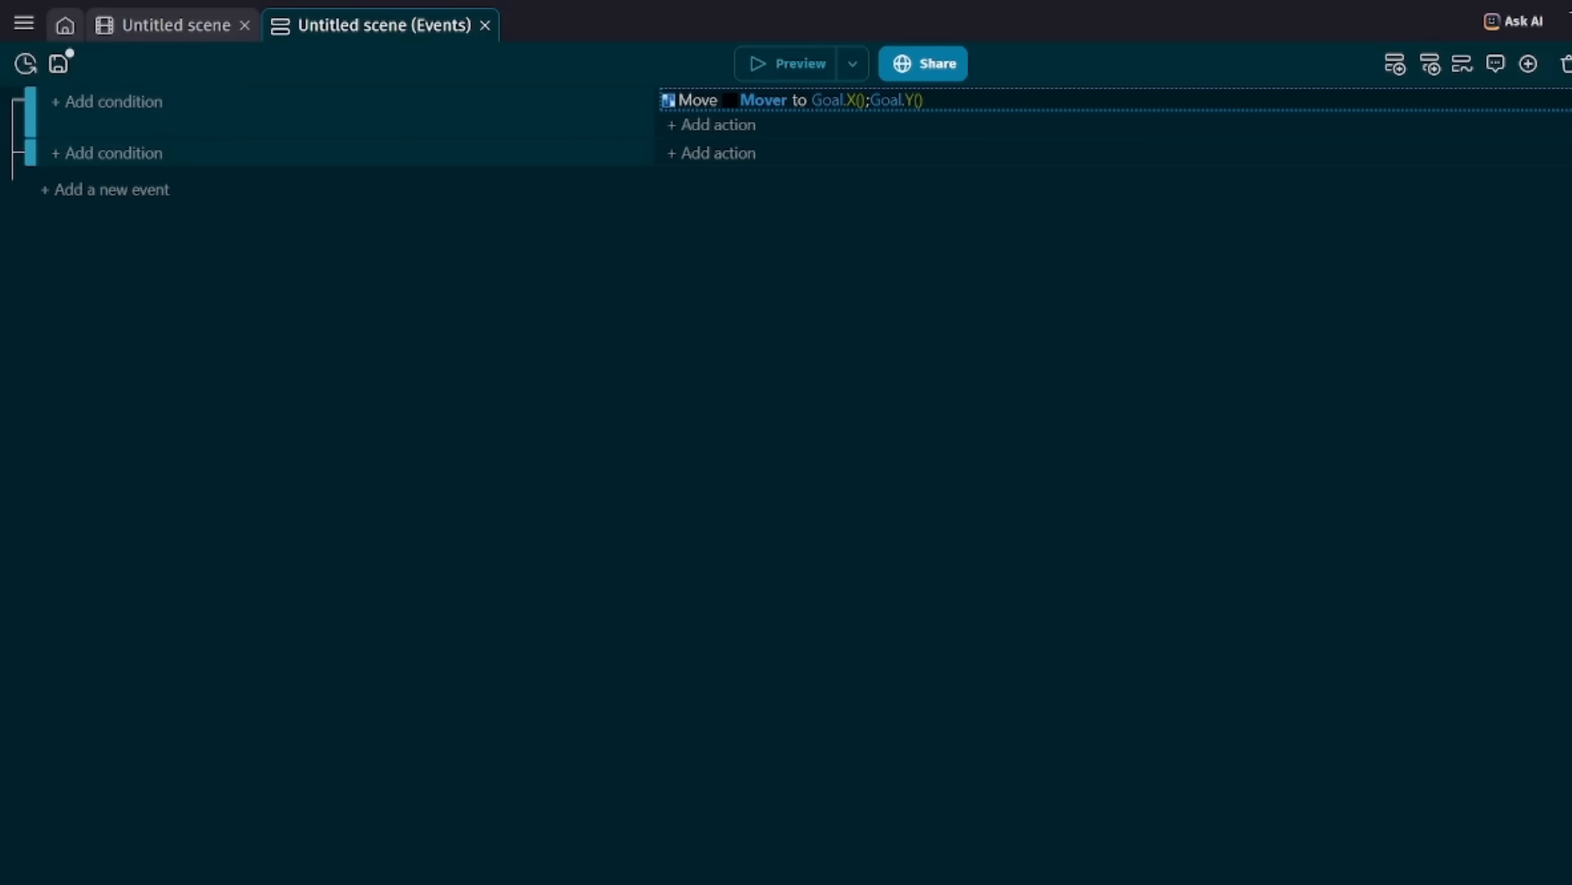
click(805, 153)
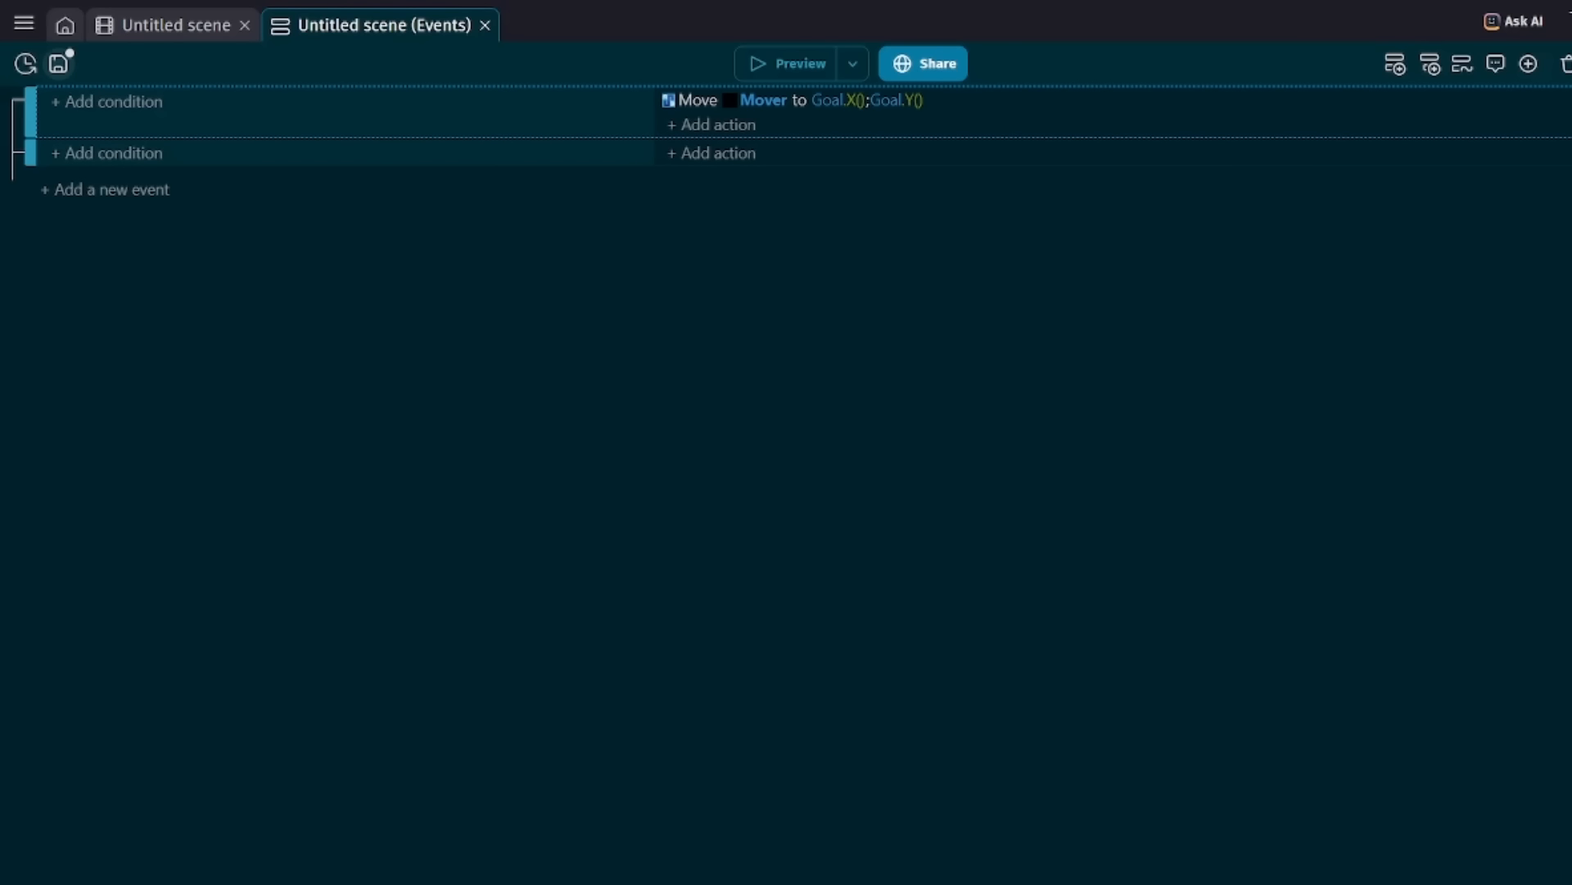
click(59, 64)
Return to the scene and show the Goal object's TopDownMovement properties.
click(176, 26)
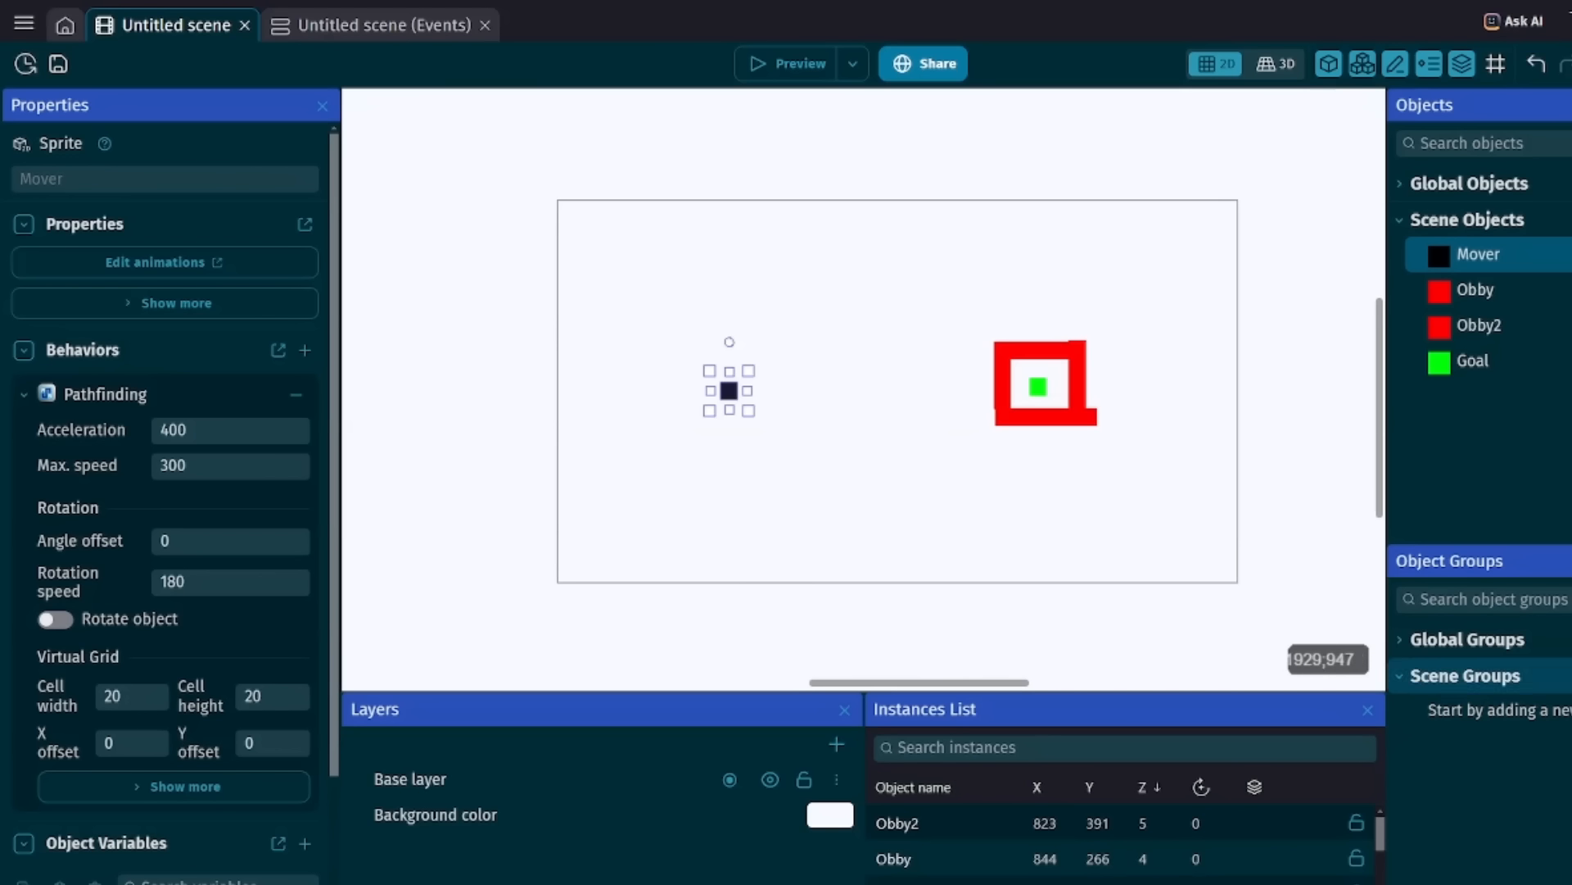
click(1491, 361)
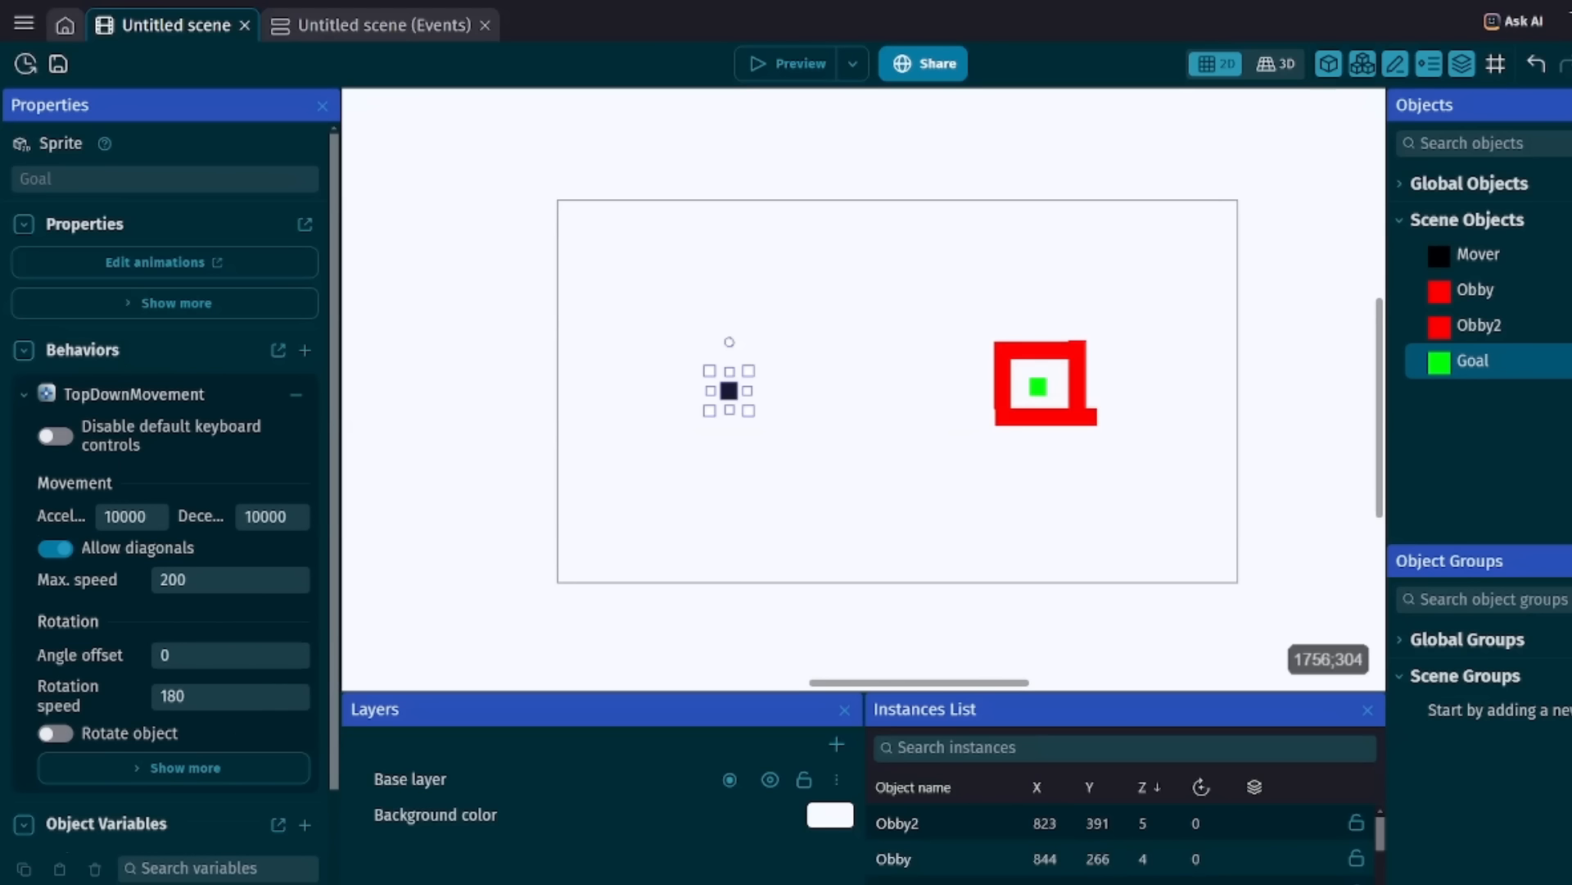